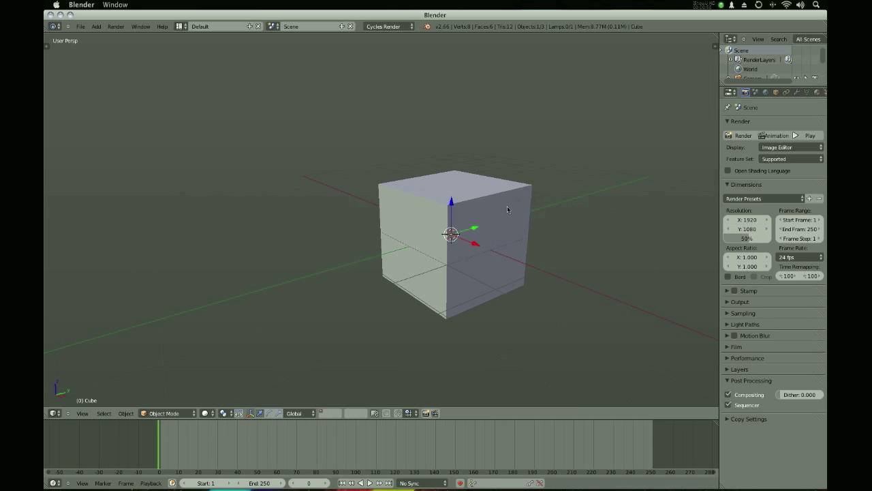
- Delete the default cube and add a text object at the scene's centre
key("x")
left_click(507, 207)
key("shift+a")
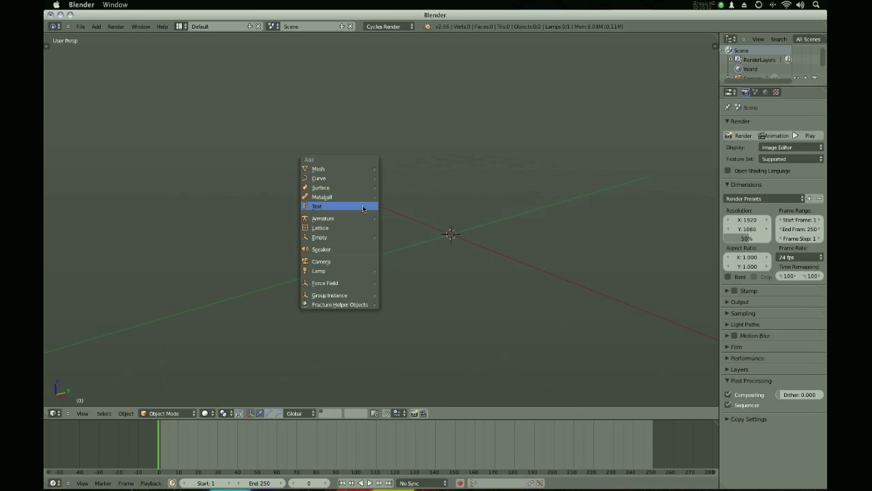
left_click(355, 207)
scroll(414, 218, "down", 10)
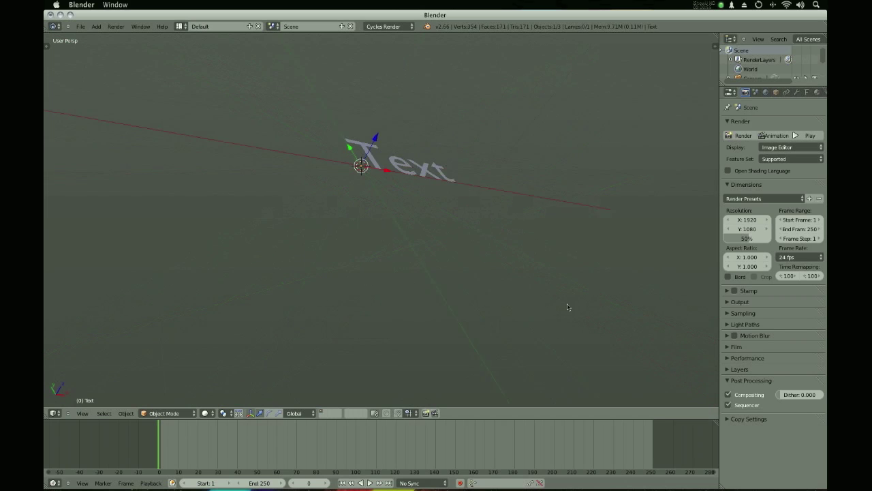
- Replace the text object's content with "intro"
key("Tab")
middle_click_drag(571, 283, 492, 289)
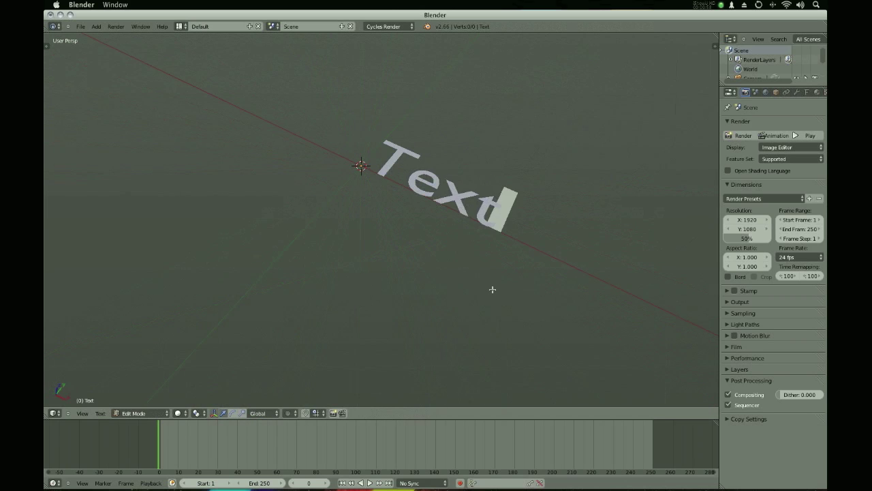
key("BackSpace")
key("BackSpace")
key("BackSpace")
key("BackSpace")
type("intro")
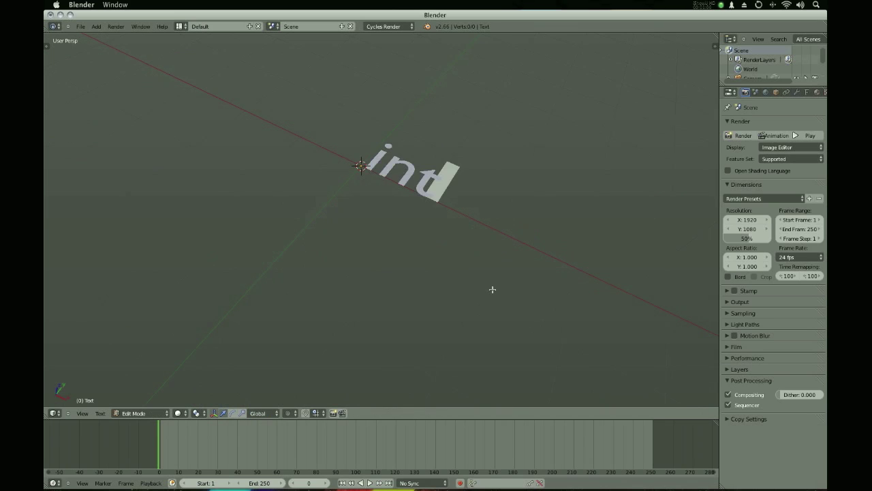
key("Tab")
- Duplicate the intro text and move the copy about 1.98 units along the X axis so it follows the original
key("shift+d")
key("x")
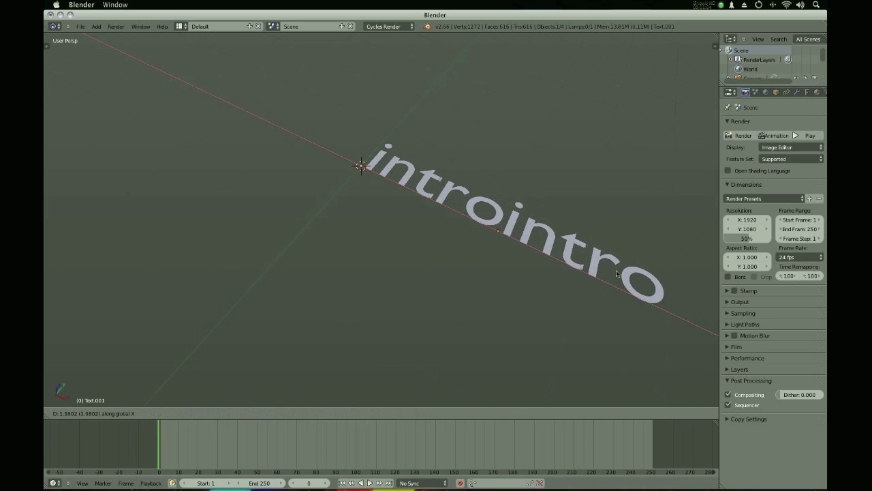
left_click(460, 285)
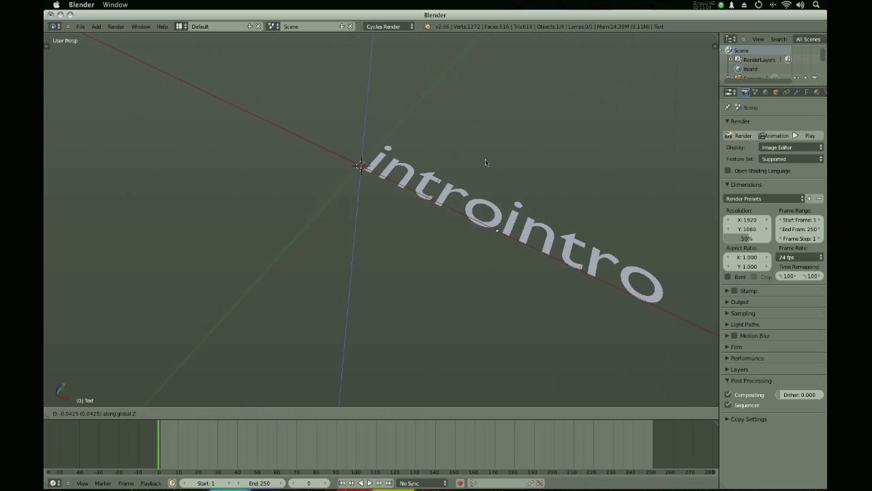
- Replace the duplicated text object's content with "text"
key("Tab")
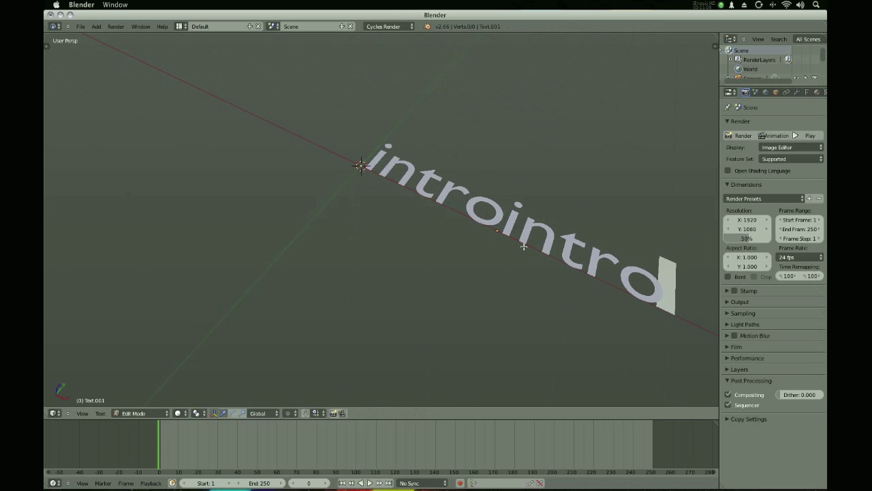
key("BackSpace")
key("BackSpace")
key("BackSpace")
key("BackSpace")
key("BackSpace")
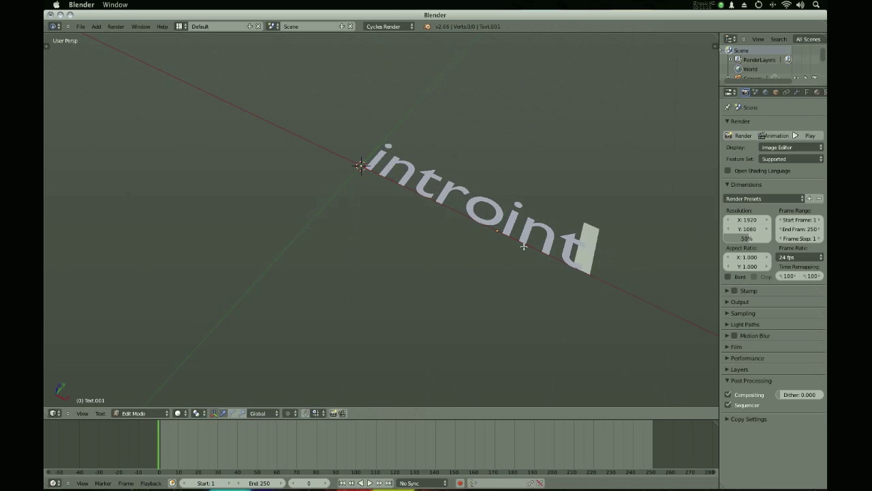
type("text")
key("Tab")
middle_click_drag(524, 249, 490, 242)
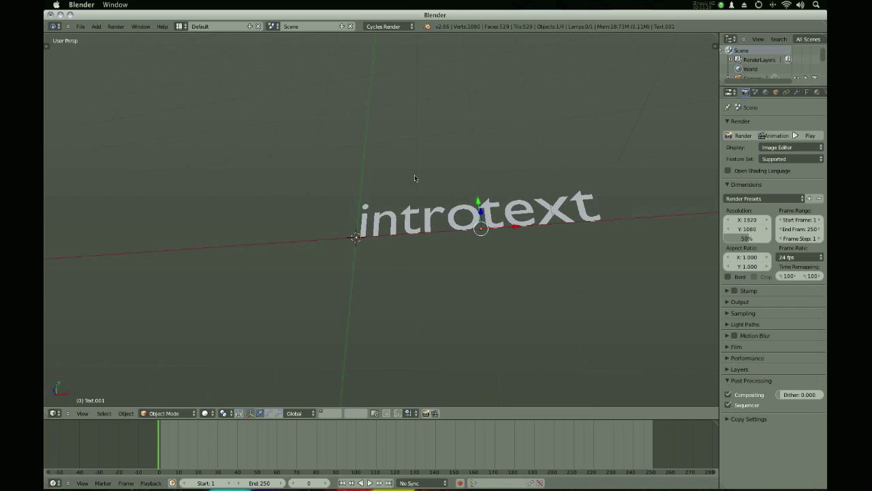
- Start loading a regular font for the second word and browse to the home directory's Library/Fonts folder
left_click(807, 92)
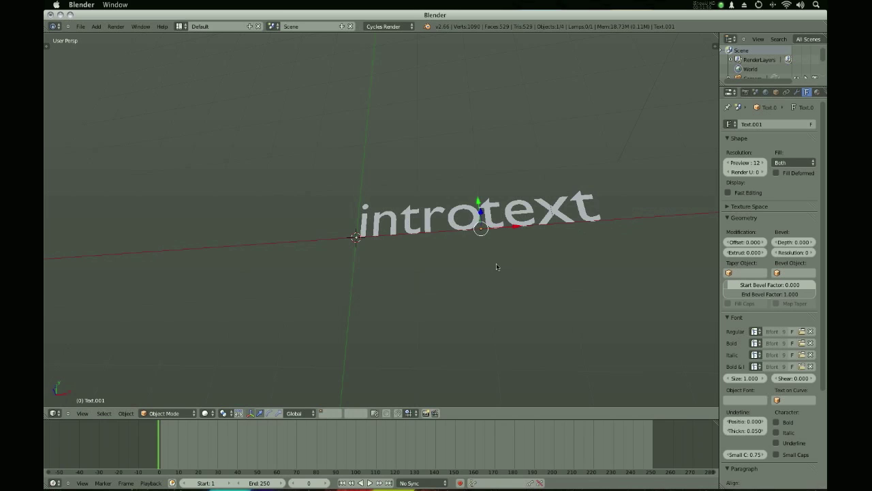
middle_click_drag(656, 338, 608, 316)
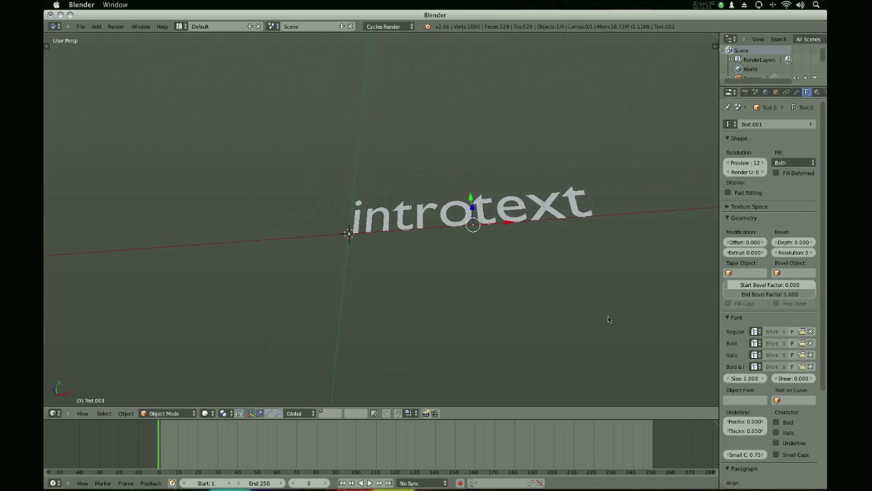
left_click(802, 332)
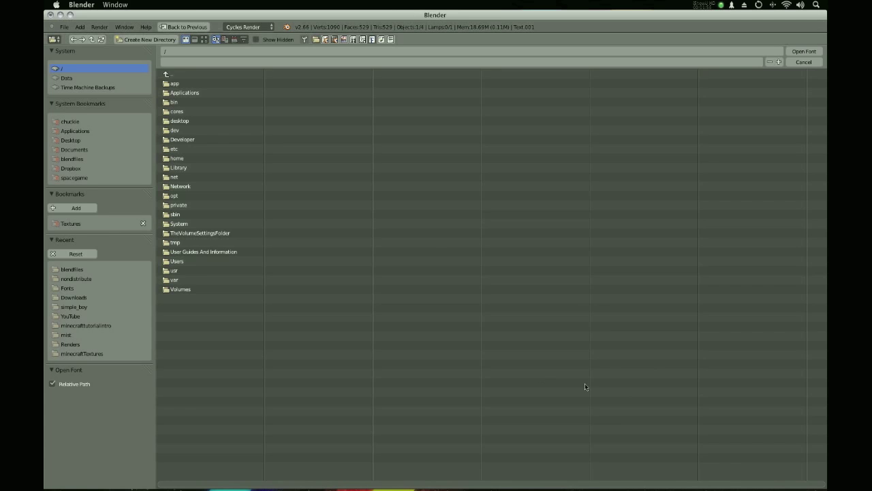
left_click(70, 122)
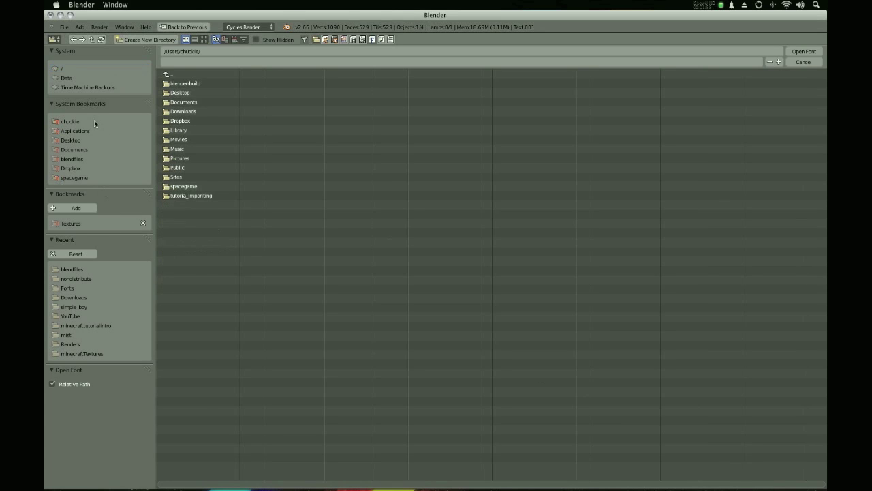
left_click(193, 130)
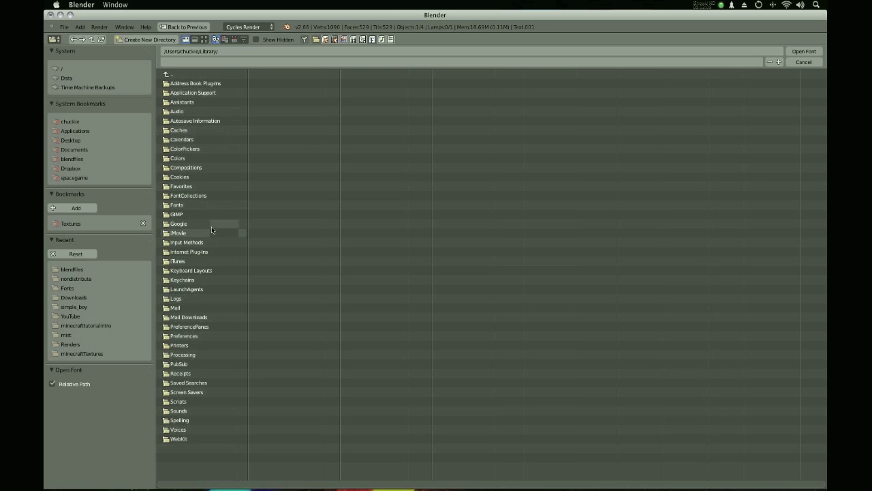
left_click(201, 206)
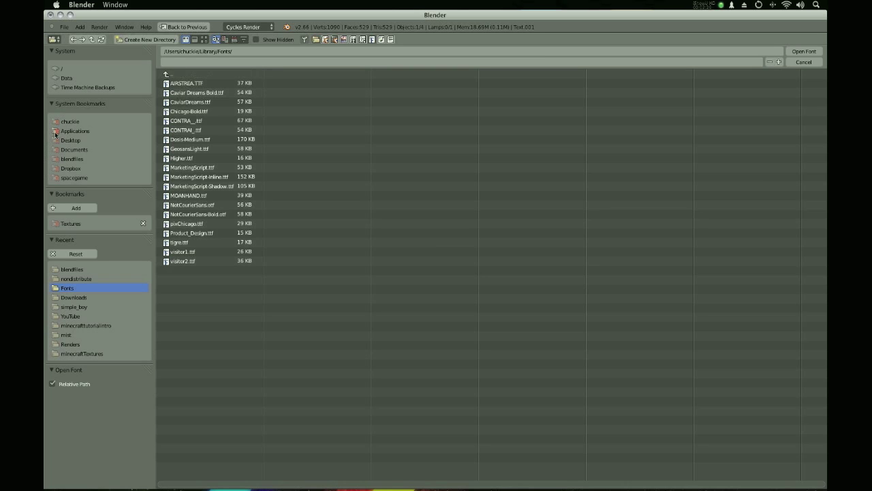
- Browse the fonts in the system-wide /Library/Fonts folder
left_click(77, 68)
left_click(214, 167)
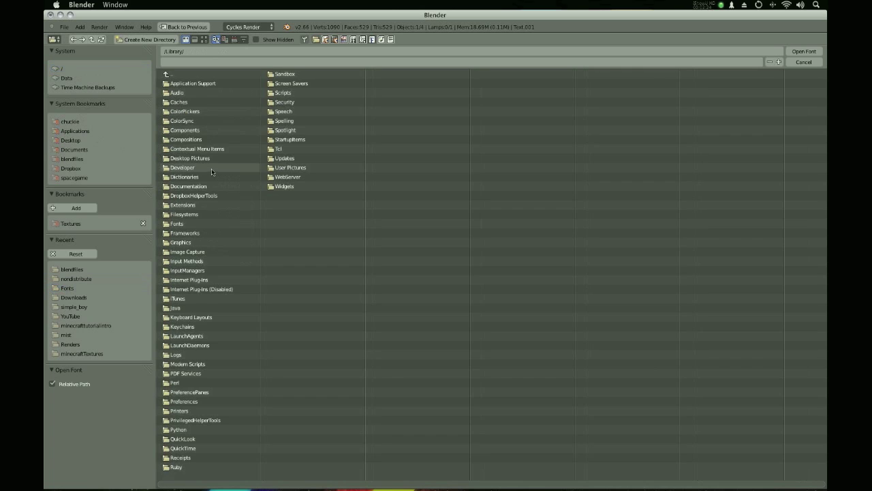
left_click(210, 224)
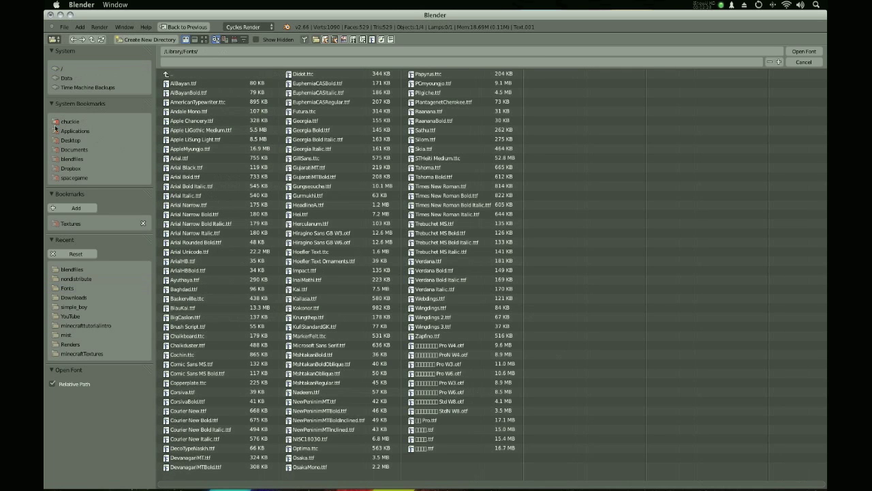
- Return to the home directory's Library/Fonts folder and load tigre.ttf as the second word's regular font
left_click(127, 122)
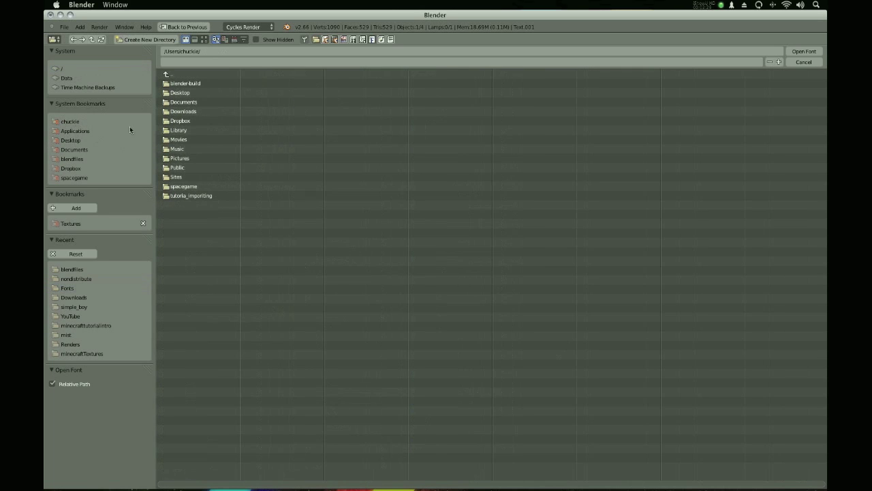
left_click(208, 128)
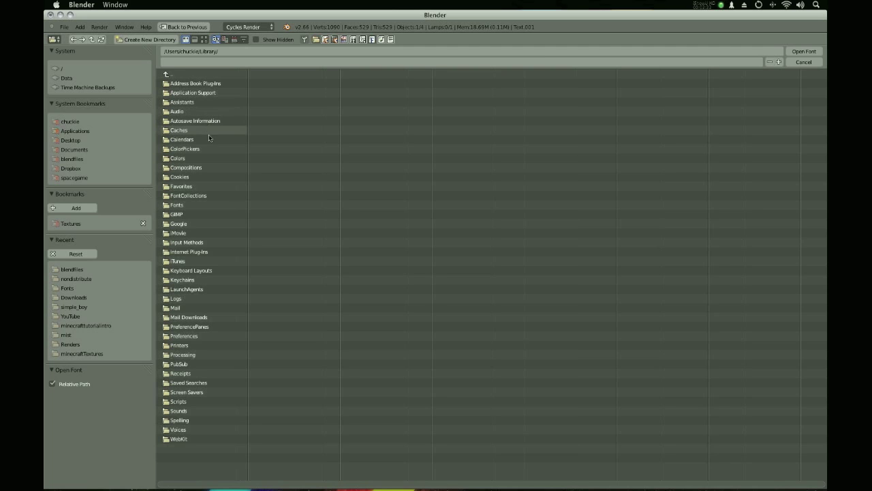
left_click(204, 203)
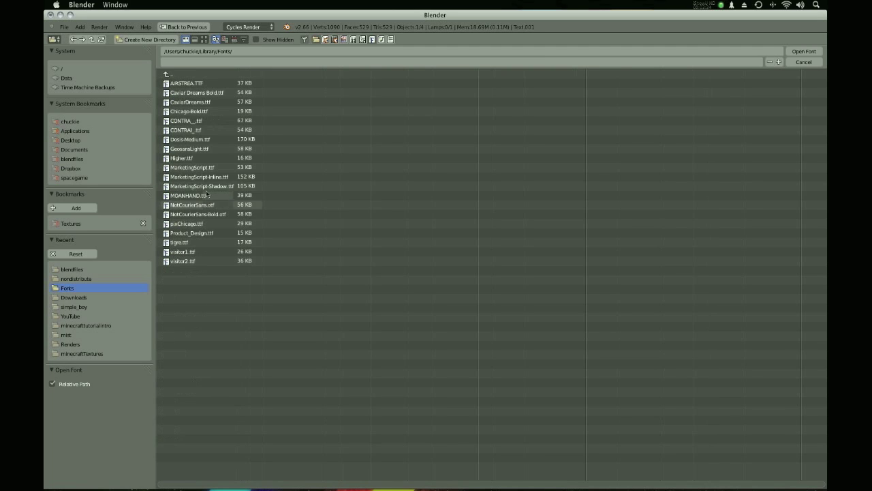
left_click(216, 242)
left_click(804, 52)
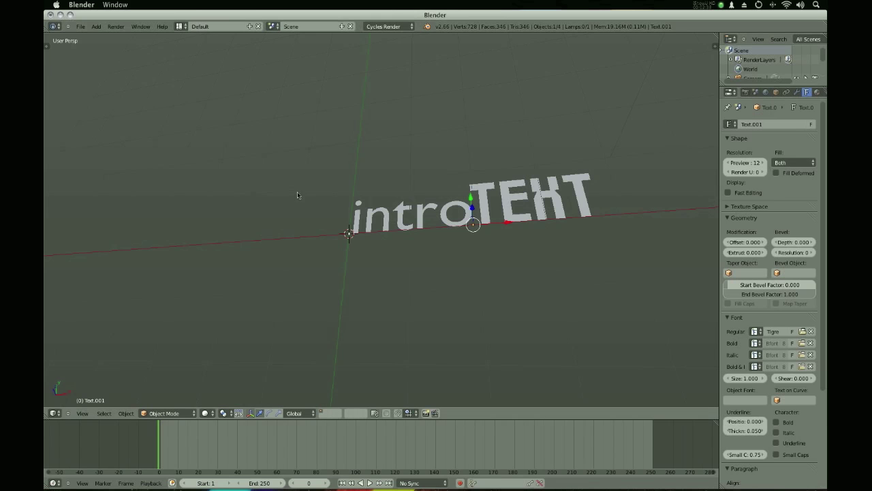
- Assign the loaded Tigre font as the regular font of the word "intro"
right_click(419, 224)
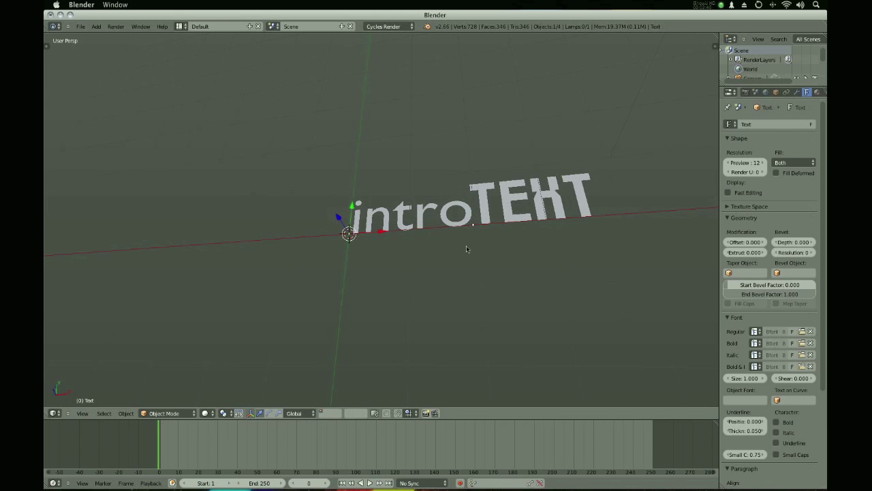
left_click(755, 332)
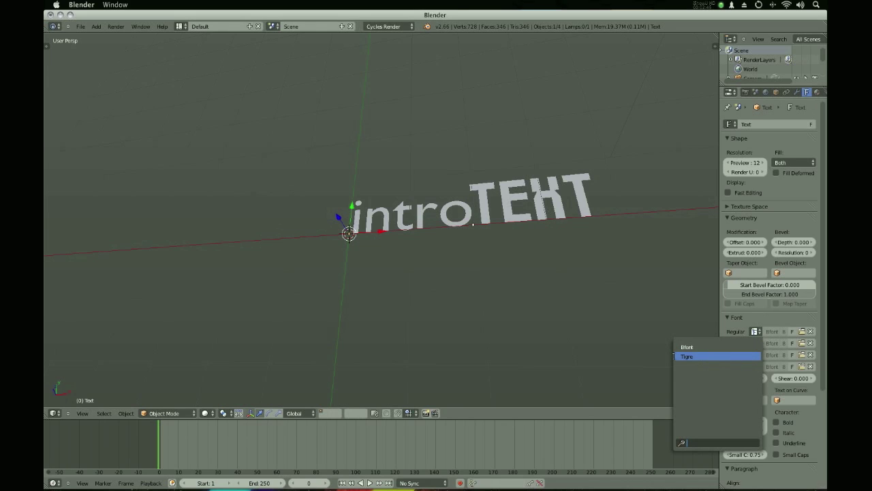
left_click(704, 357)
middle_click_drag(381, 306, 409, 259)
- Move the second word slightly along the X axis to widen the gap between the two words
right_click(516, 201)
key("Tab")
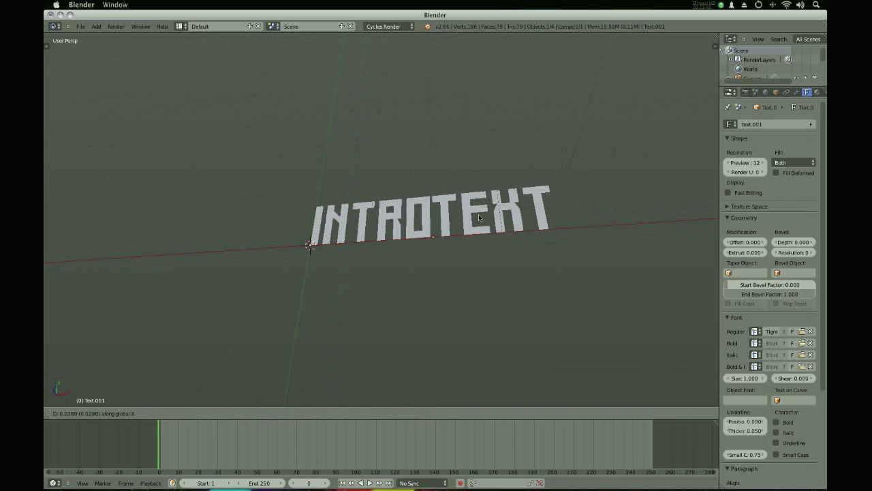
key("Tab")
- Select the word INTRO and collapse its Shape and Texture Space settings
right_click(477, 218)
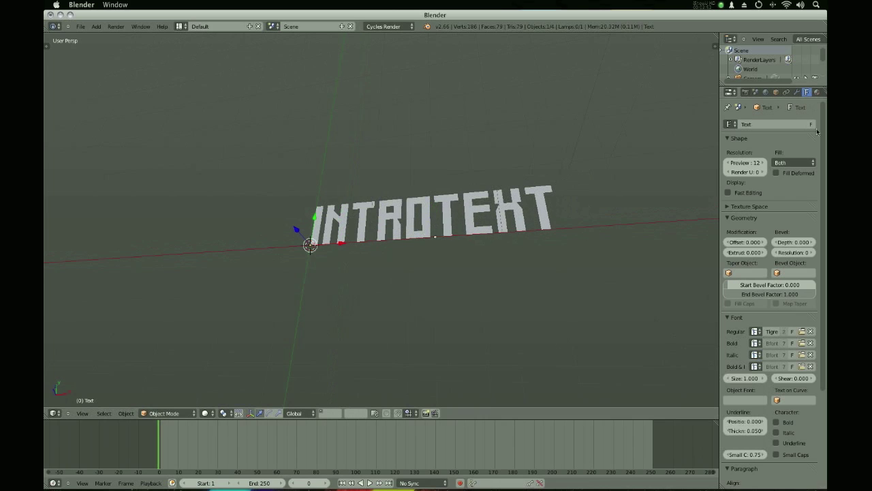
scroll(755, 221, "down", 2)
scroll(751, 156, "up", 2)
left_click(747, 139)
left_click(746, 150)
left_click(746, 150)
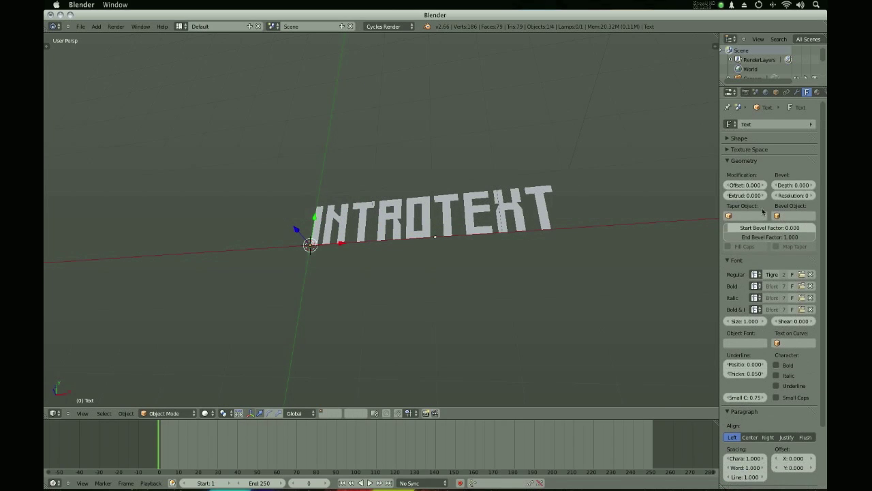
- Extrude the word INTRO by about 0.113 and inspect its depth from several angles
mouse_move(742, 200)
left_mouse_down()
mouse_move(756, 201)
mouse_move(743, 200)
left_mouse_up()
scroll(322, 265, "up", 3)
middle_click_drag(322, 266, 384, 306)
scroll(344, 245, "up", 4)
scroll(422, 326, "up", 2)
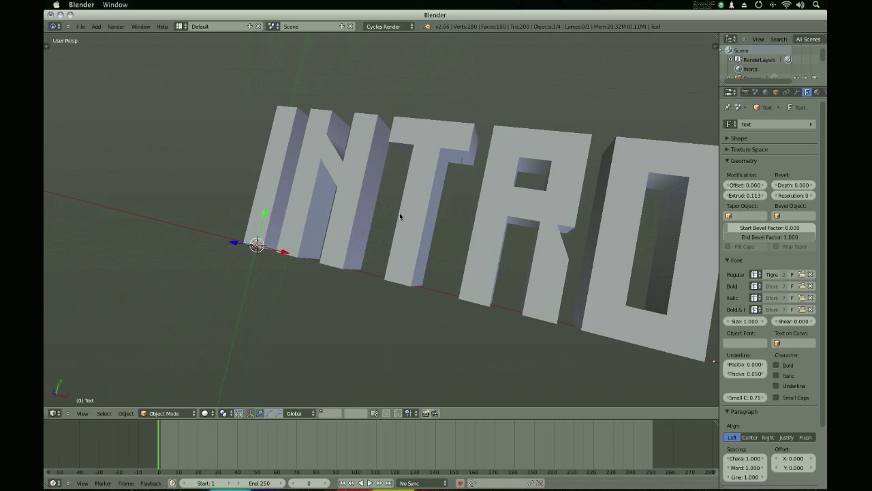
middle_click_drag(390, 216, 377, 157)
middle_click_drag(468, 243, 383, 144)
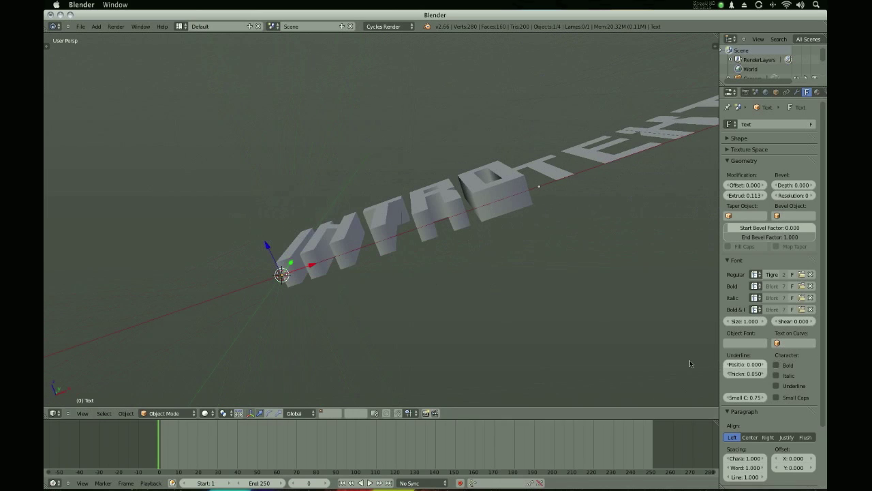
- Try an extrusion of 0.5 on the word INTRO
left_click(742, 195)
type("0.5")
key("Return")
middle_click_drag(361, 136, 529, 279)
- Set the extrusion of the word INTRO to 0.1
left_click(745, 195)
type("1")
key("Return")
middle_click_drag(531, 273, 364, 202)
- Set the extrusion of the word TEXT to 0.1
right_click(515, 161)
left_click(744, 195)
type("0.1")
key("Return")
middle_click_drag(637, 195, 559, 238)
- Give the word TEXT a bevel with a depth of 0.003, checking its edges up close
left_click(812, 185)
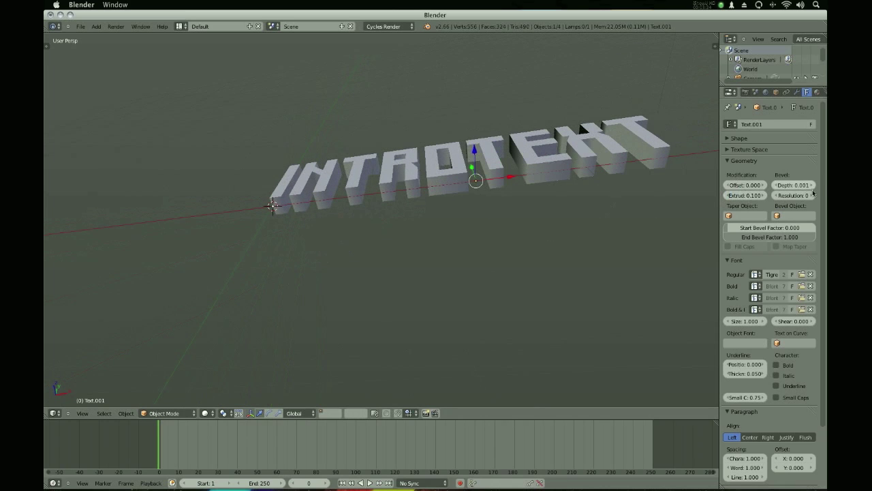
left_click(812, 186)
left_click(812, 185)
left_click(812, 185)
left_click(812, 185)
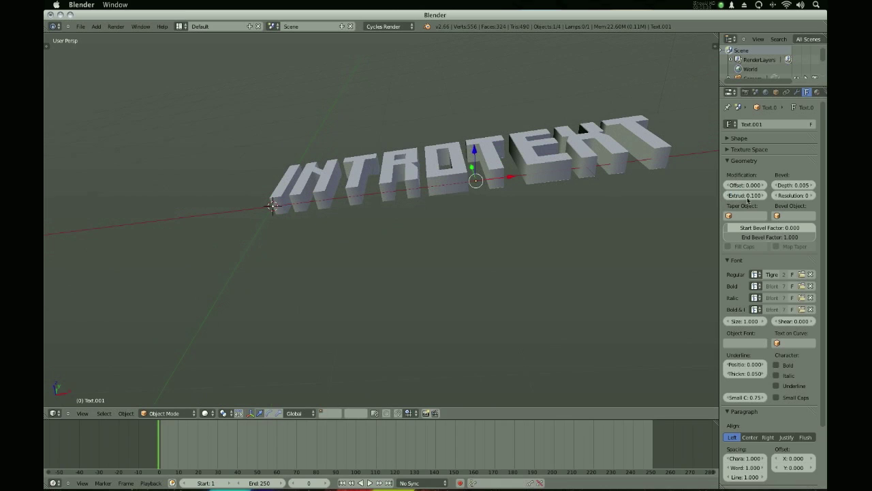
scroll(610, 141, "up", 8)
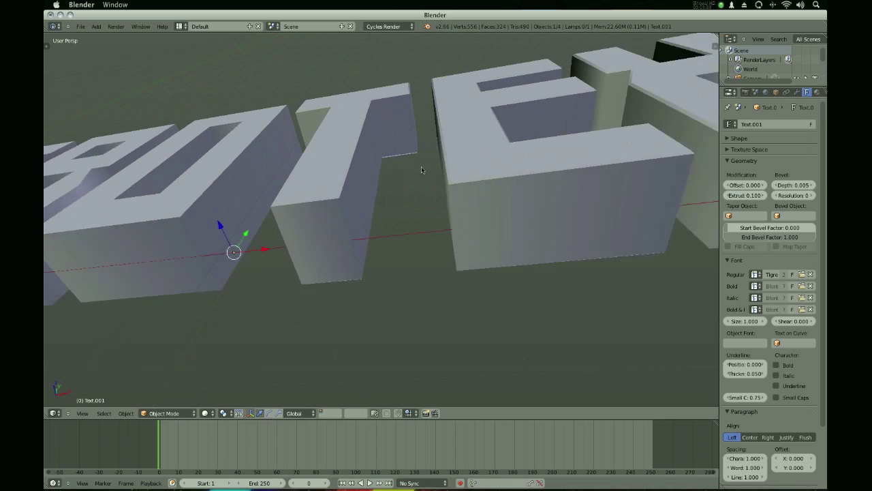
scroll(413, 168, "up", 2)
left_click(777, 186)
left_click(777, 185)
- Set the bevel depth of the word INTRO to 0.003 to match TEXT, comparing both words in wireframe display
scroll(361, 169, "down", 4)
scroll(362, 169, "down", 3)
middle_click_drag(395, 204, 518, 205, "shift")
right_click(381, 204)
key("z")
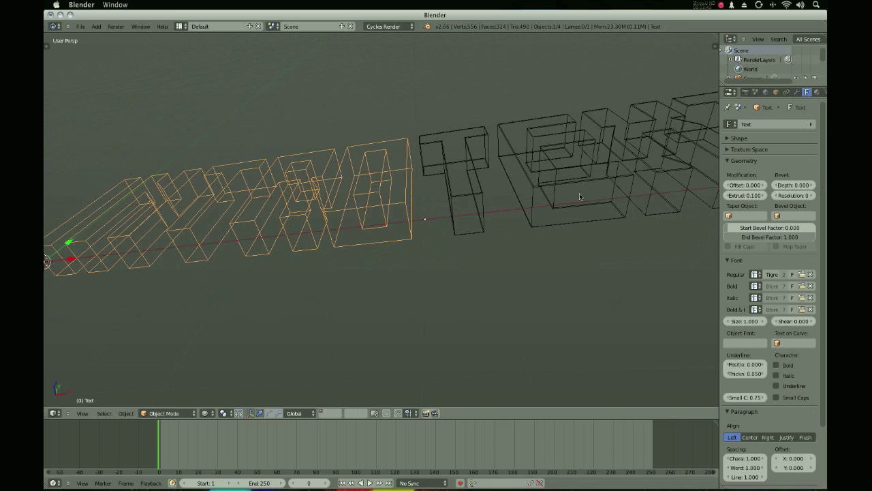
left_click(813, 185)
left_click(813, 185)
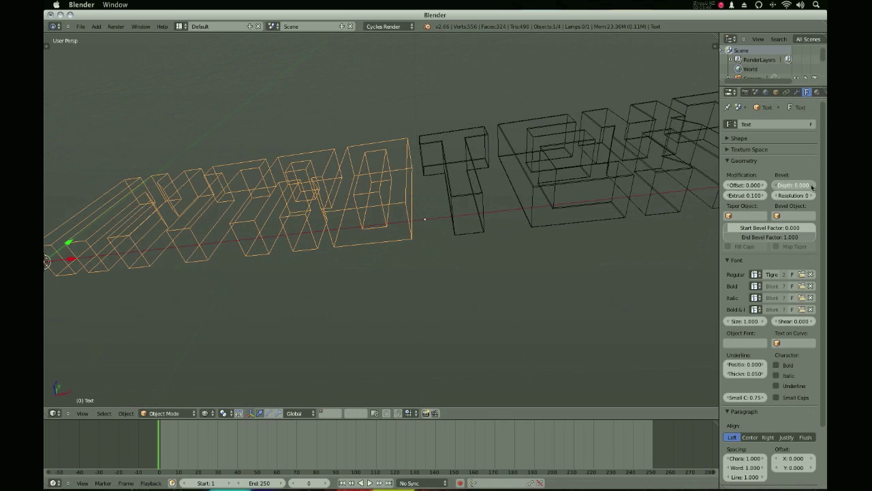
right_click(476, 196)
right_click(396, 192)
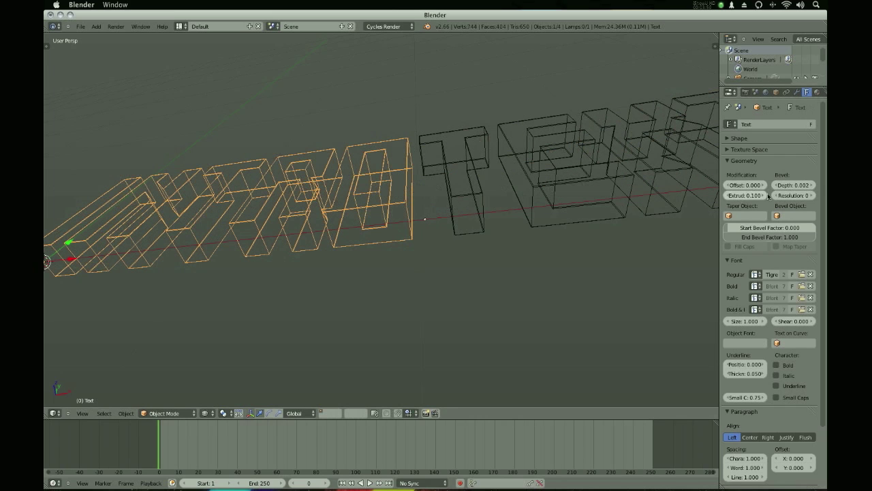
left_click(813, 185)
key("z")
mouse_move(395, 206)
middle_mouse_down()
mouse_move(431, 188)
mouse_move(387, 214)
middle_mouse_up()
right_click(438, 193)
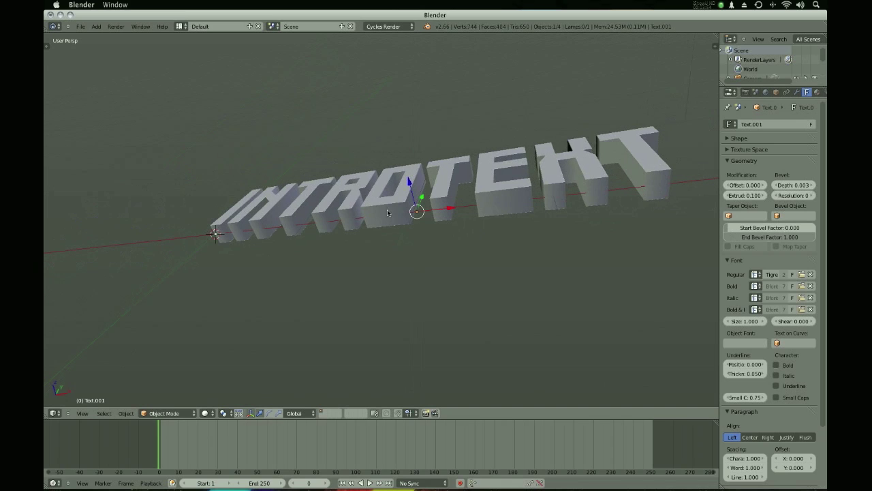
left_click(346, 254)
scroll(350, 253, "up", 4)
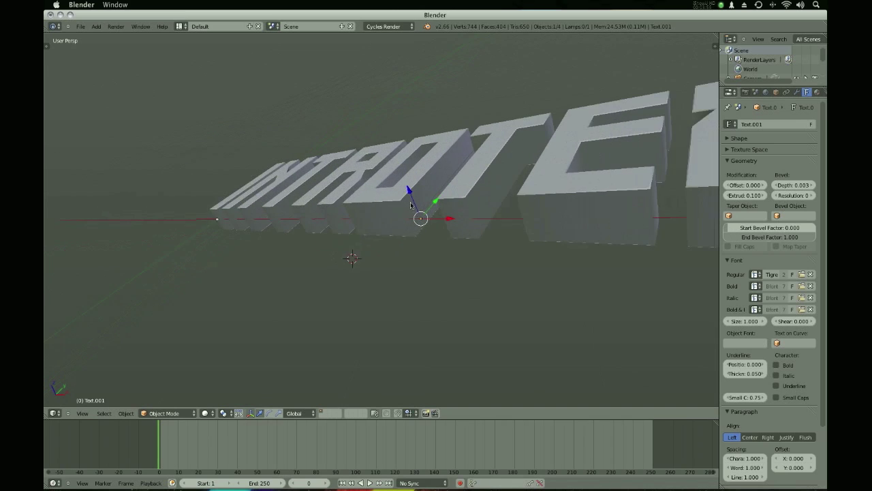
scroll(393, 210, "down", 2)
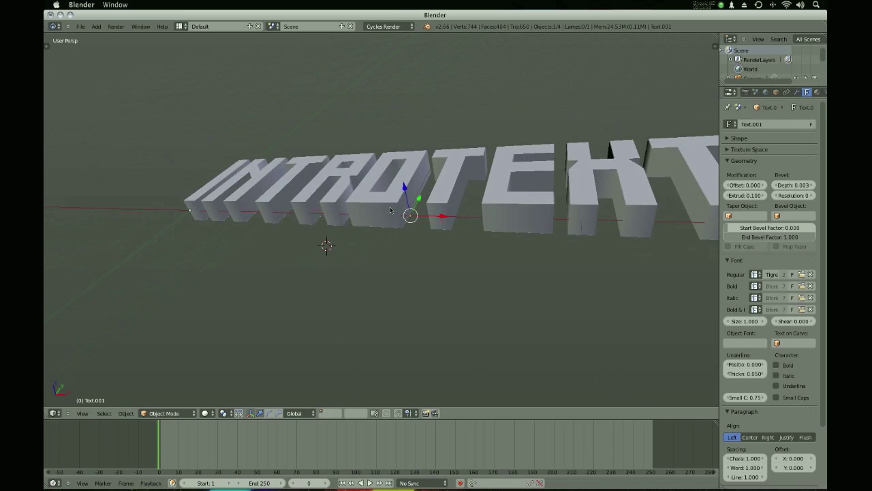
key("t")
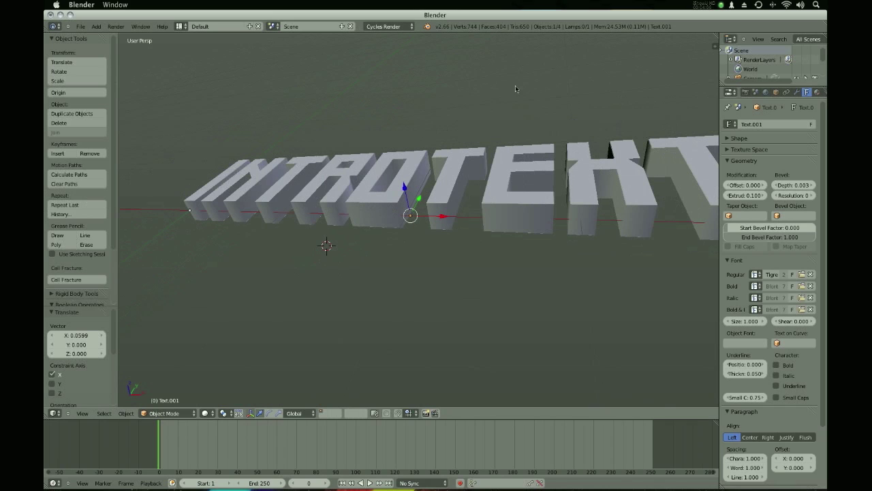
scroll(57, 143, "down", 3)
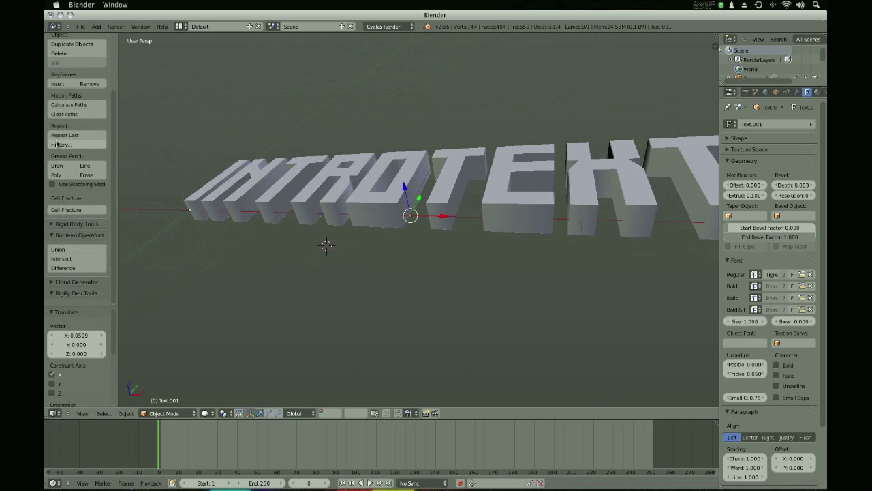
scroll(122, 136, "up", 2)
scroll(95, 150, "up", 4)
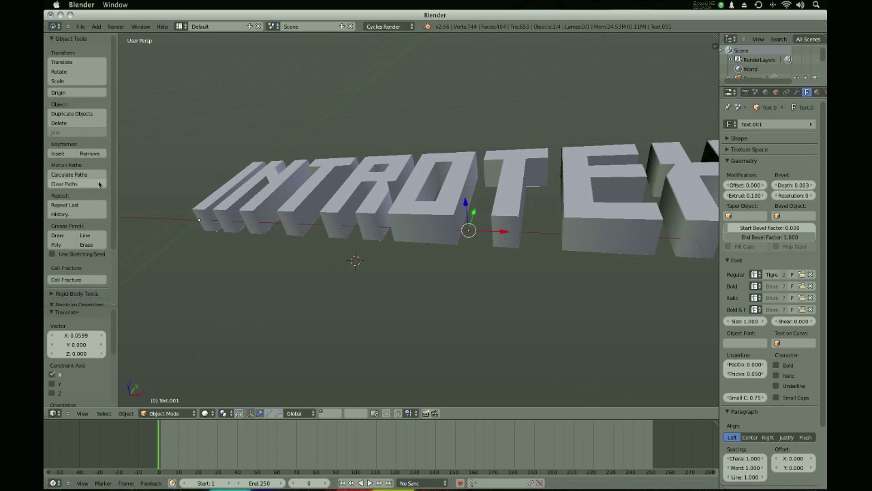
scroll(98, 184, "down", 3)
scroll(97, 185, "up", 3)
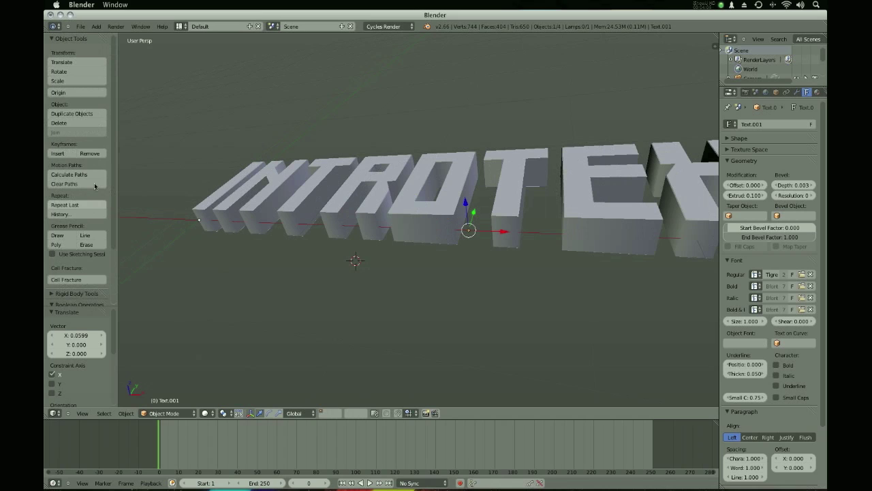
key("t")
key("space")
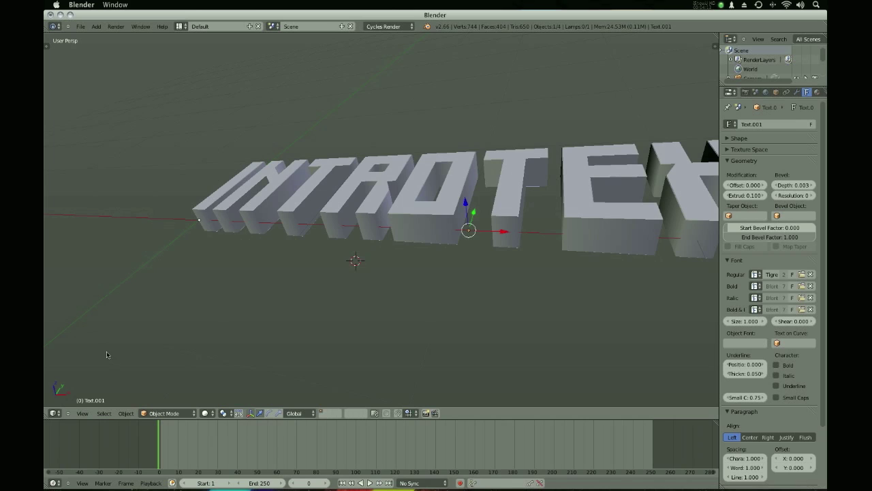
middle_click_drag(108, 351, 96, 354)
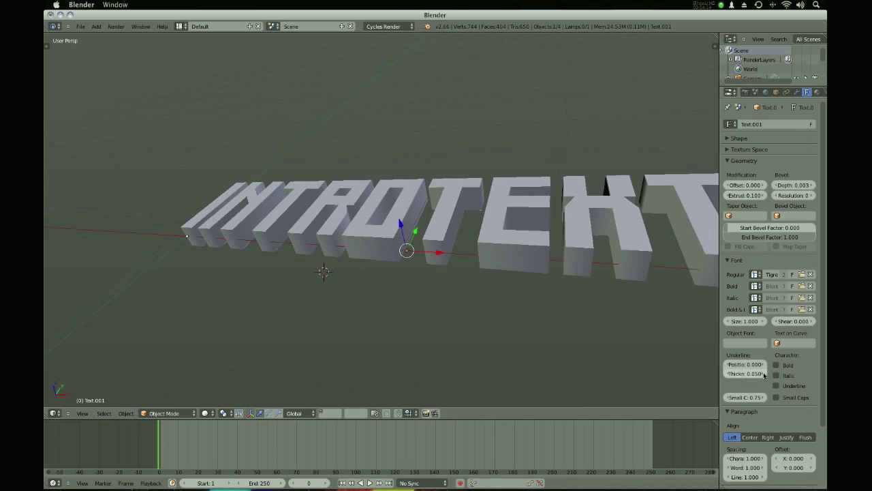
- Add an Edge Split modifier to the word TEXT
left_click(796, 92)
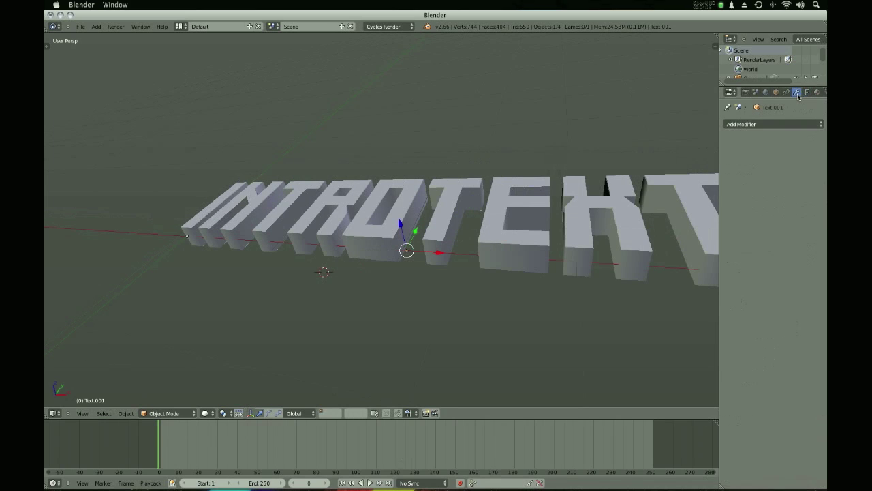
left_click(765, 125)
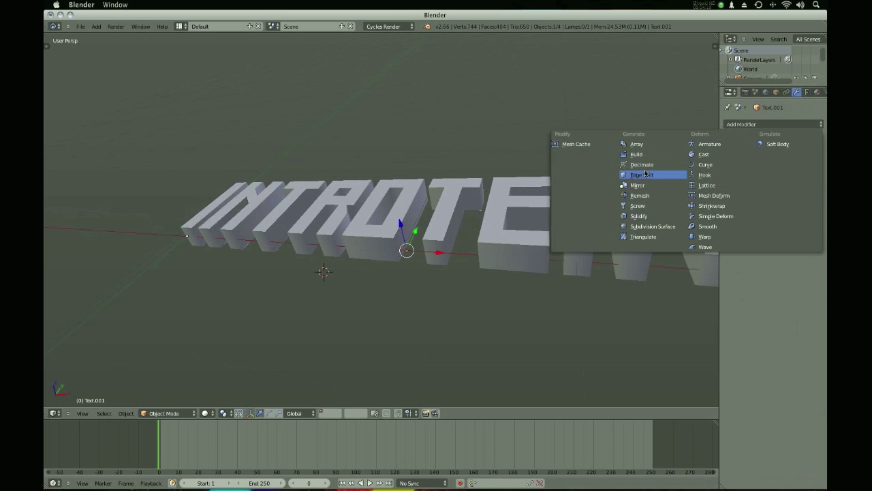
left_click(642, 175)
- Add an Edge Split modifier to the word INTRO as well
middle_click_drag(515, 318, 409, 274)
right_click(307, 232)
left_click(758, 125)
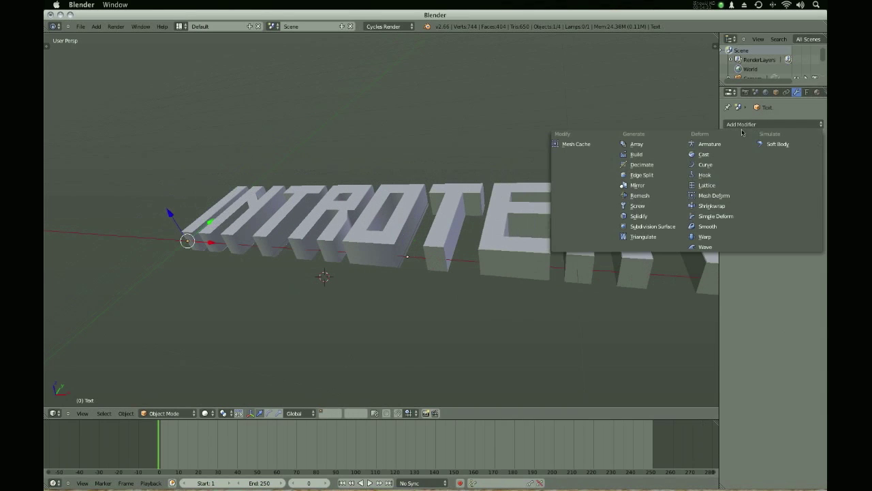
left_click(637, 176)
middle_click_drag(279, 221, 402, 246)
scroll(402, 245, "down", 3)
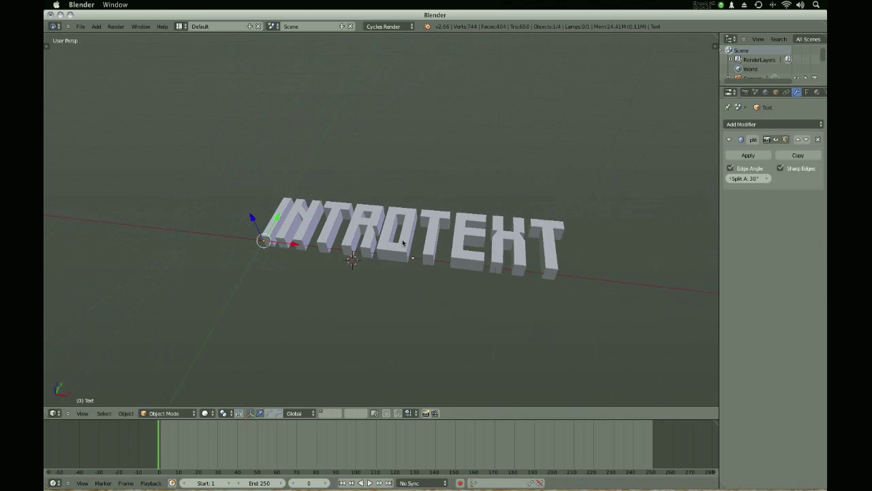
- Start the Screencast Keys display in the 3D view
key("t")
key("t")
key("n")
scroll(671, 306, "down", 5)
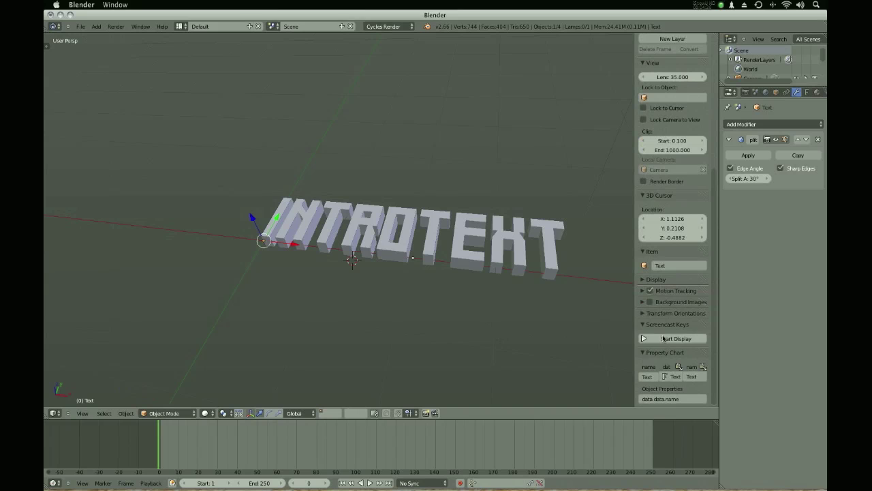
key("n")
key("n")
key("n")
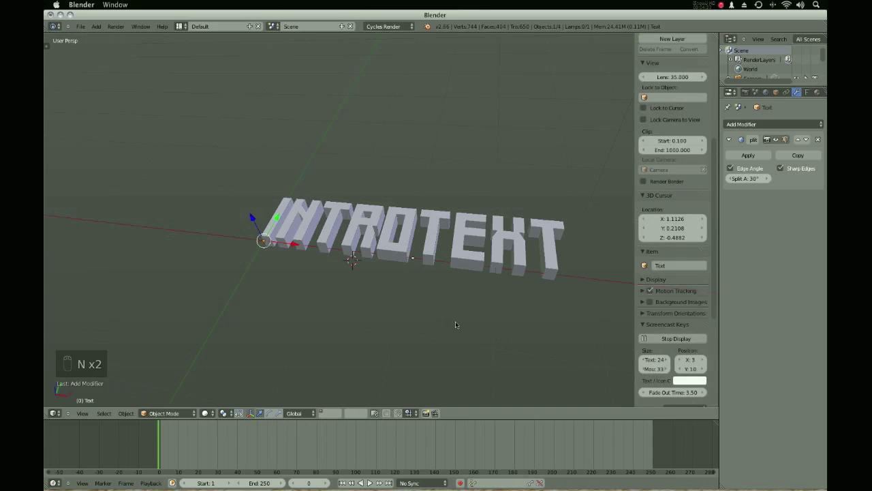
middle_click_drag(443, 304, 492, 313)
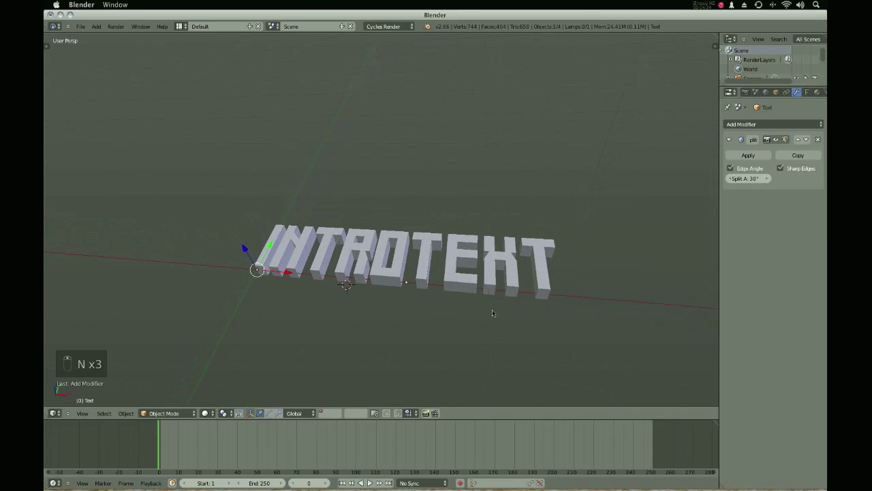
- Rotate the words INTRO and TEXT together about the X axis so they stand upright
key("z")
key("z")
key("shift+d")
key("r")
key("x")
left_click(516, 220)
middle_click_drag(516, 220, 361, 274)
middle_click_drag(502, 209, 417, 264)
key("z")
key("z")
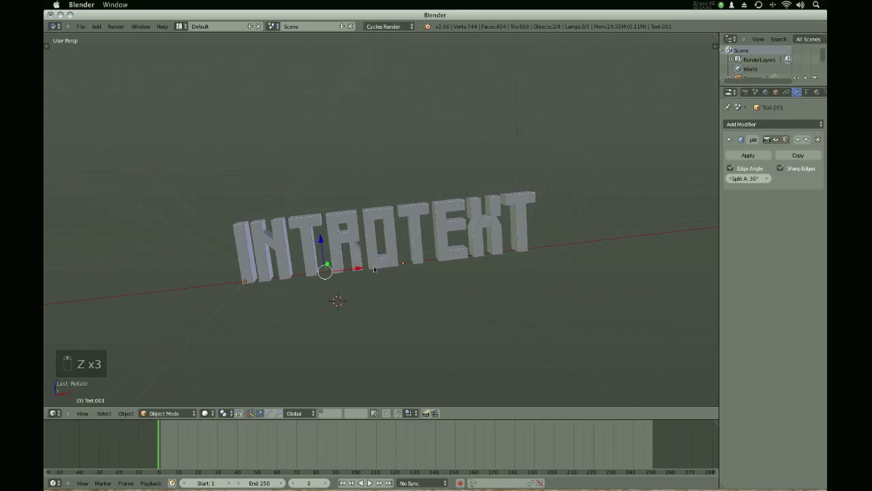
- Snap both words to the grid, and snap the word INTRO to the grid once more on its own
key("shift+s")
left_click(397, 265)
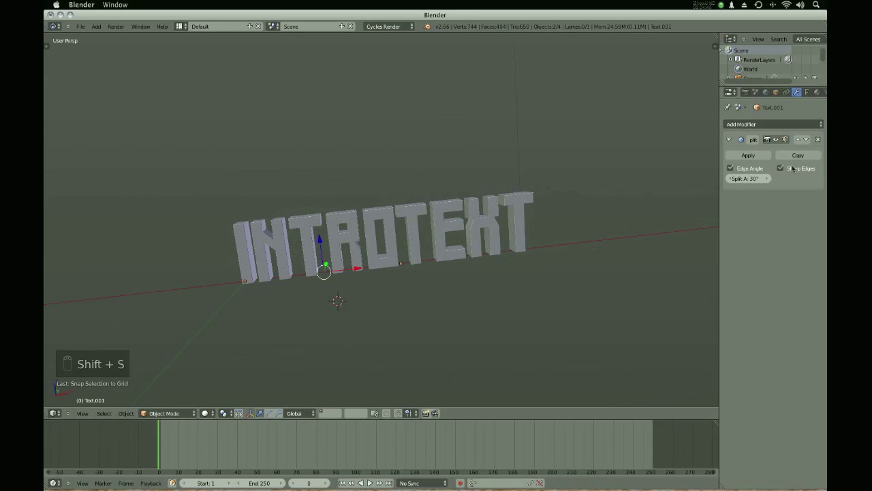
right_click(321, 248)
key("shift+s")
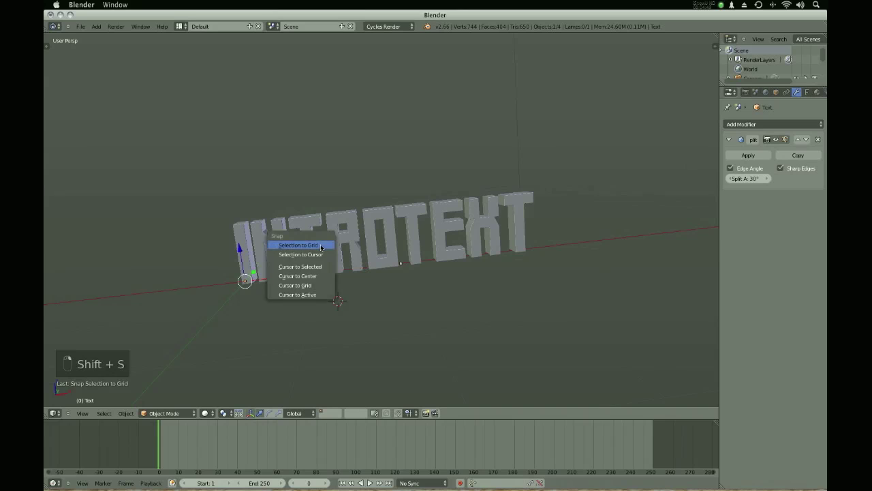
left_click(321, 248)
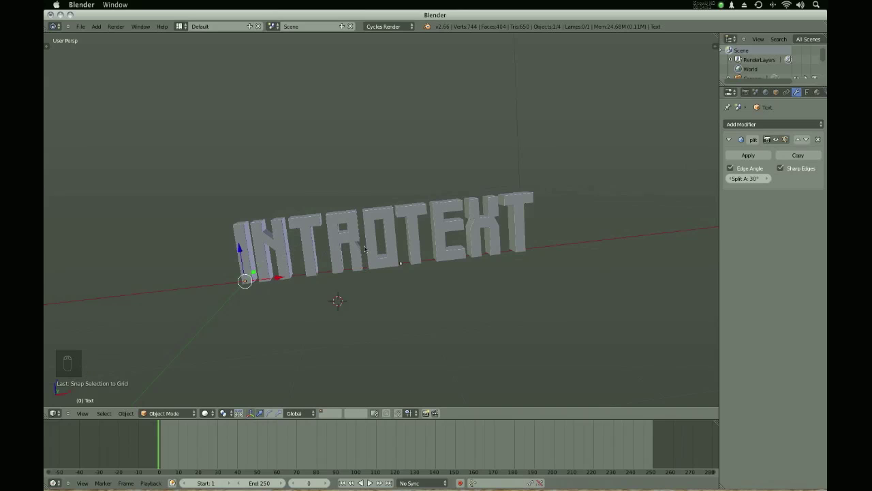
key("z")
key("z")
- Add a mesh plane and scale it up into a large floor beneath the words
scroll(362, 209, "down", 1)
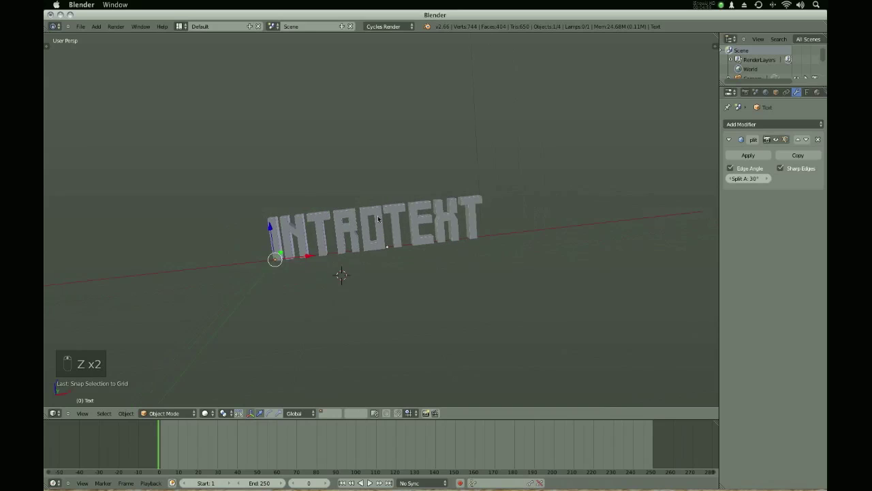
scroll(391, 254, "up", 1)
key("shift+a")
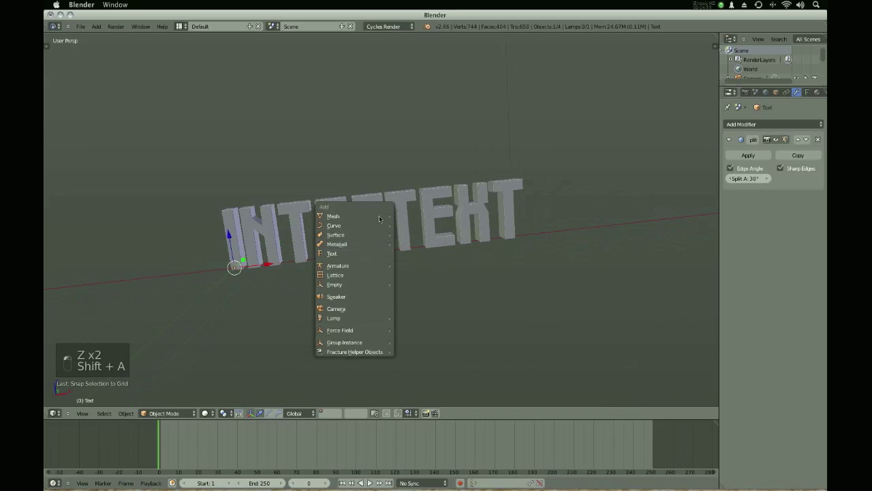
mouse_move(341, 216)
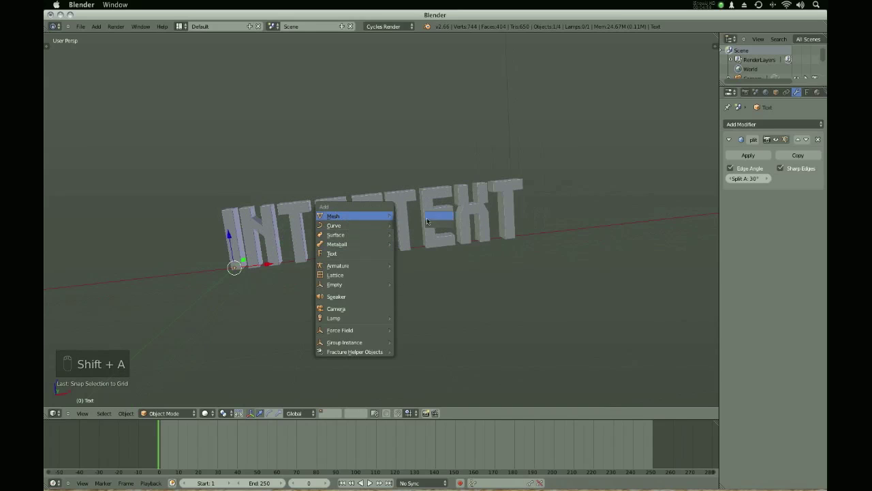
left_click(407, 216)
scroll(381, 239, "down", 2)
middle_click_drag(363, 251, 412, 253)
key("s")
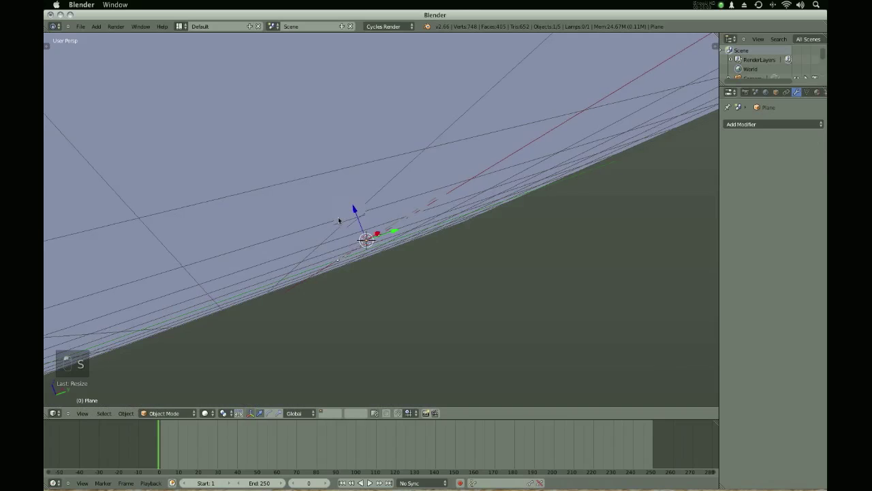
left_click(354, 234)
middle_click_drag(353, 235, 484, 280)
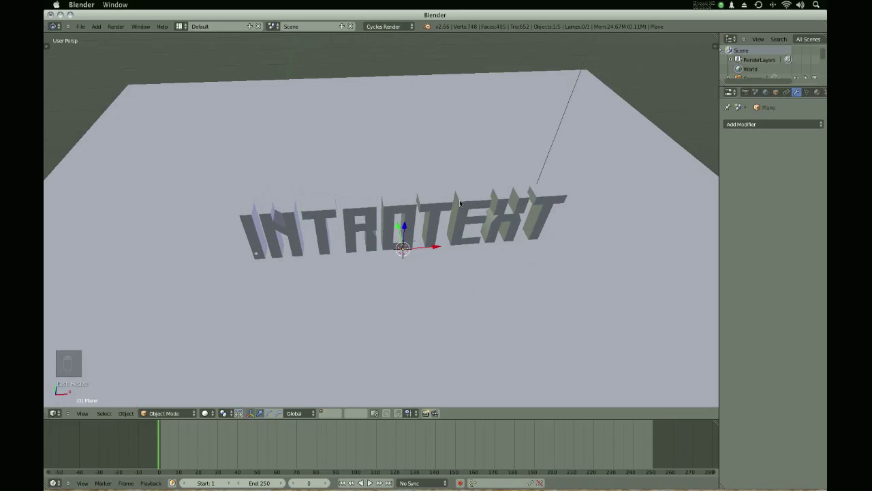
- Move the word INTRO along the negative X axis to the edge of the floor plane
right_click(353, 202)
key("z")
key("z")
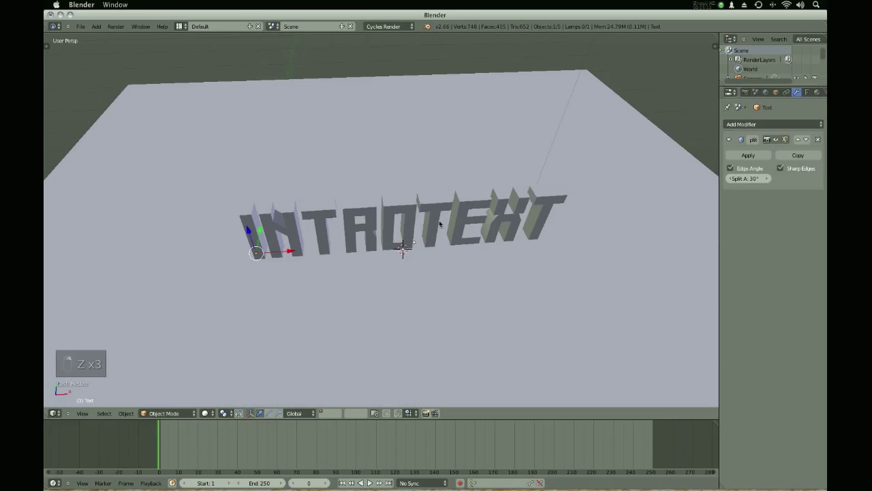
middle_click_drag(384, 103, 435, 302)
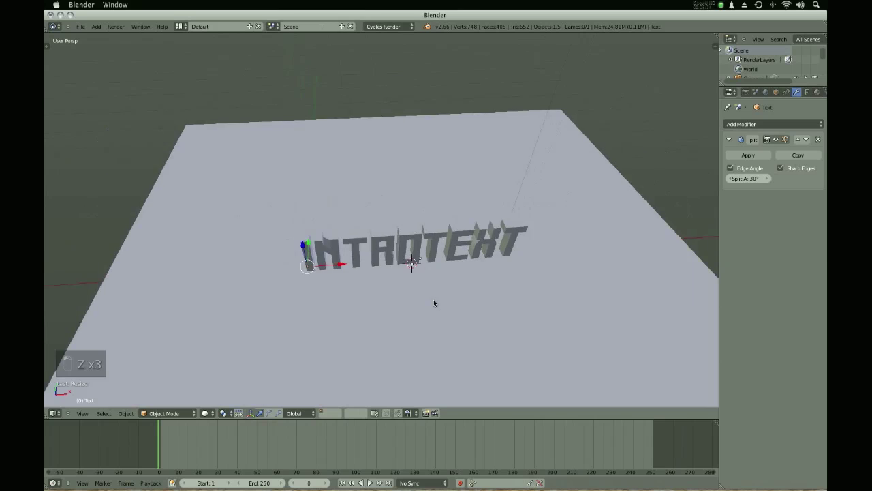
scroll(435, 301, "down", 3)
key("g")
key("x")
right_click(381, 342)
key("g")
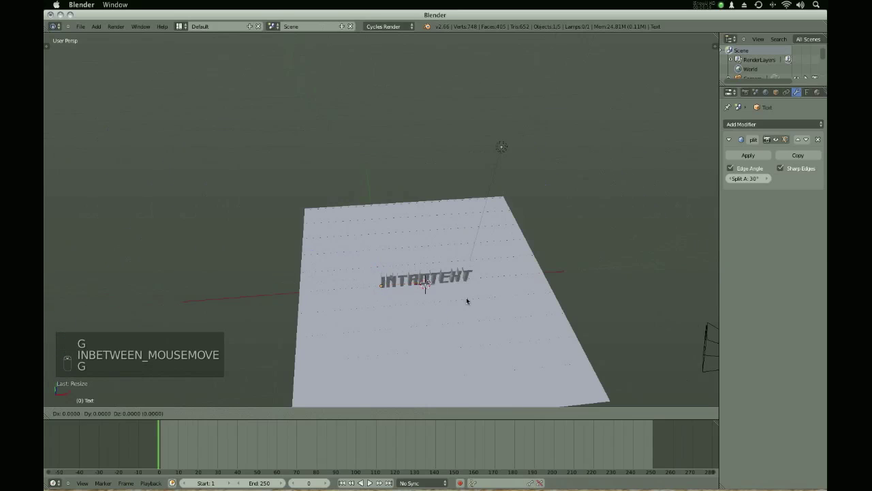
key("x")
left_click(401, 300)
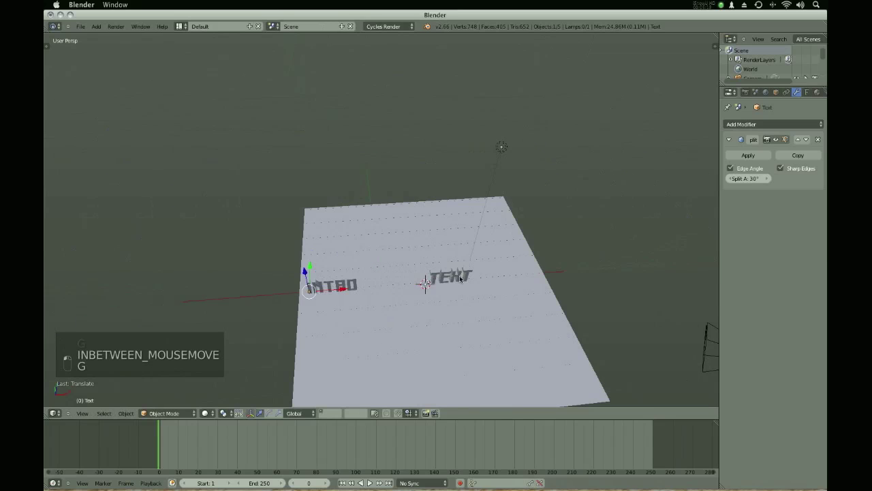
- Move the word TEXT along the positive X axis to the opposite edge of the floor plane
right_click(450, 276)
key("g")
key("x")
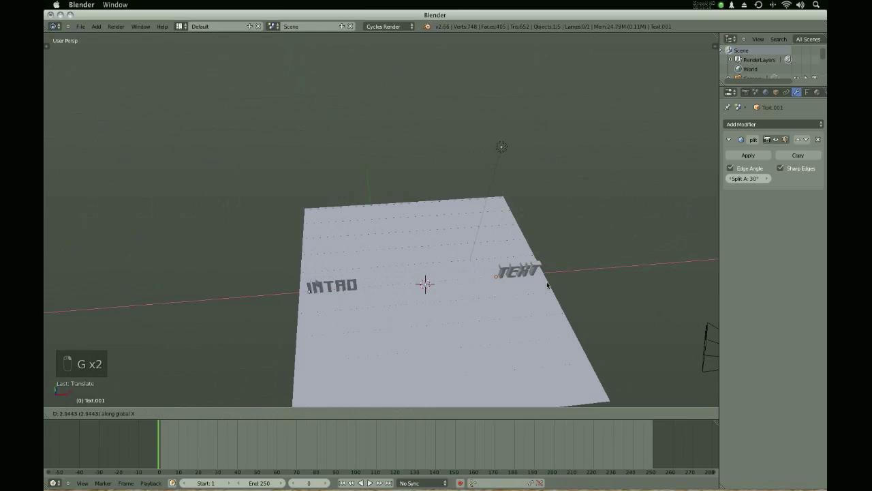
left_click(549, 289)
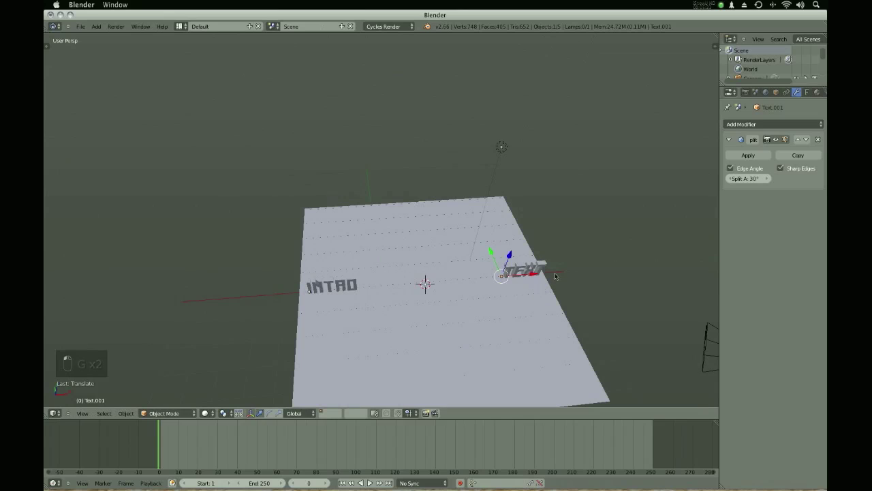
key("r")
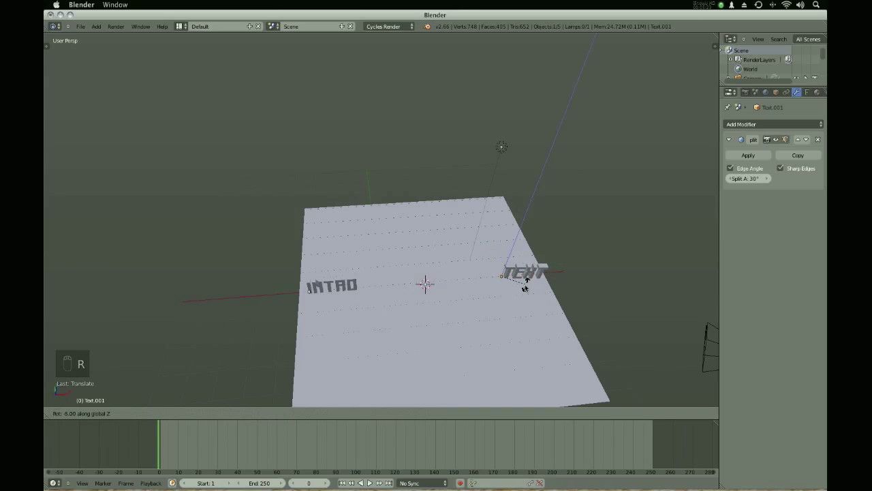
right_click(525, 287)
key("r")
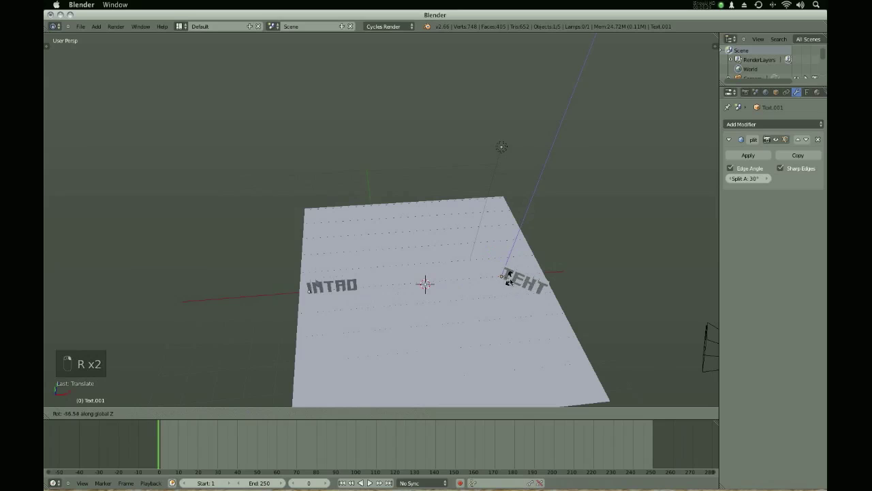
right_click(459, 266)
key("r")
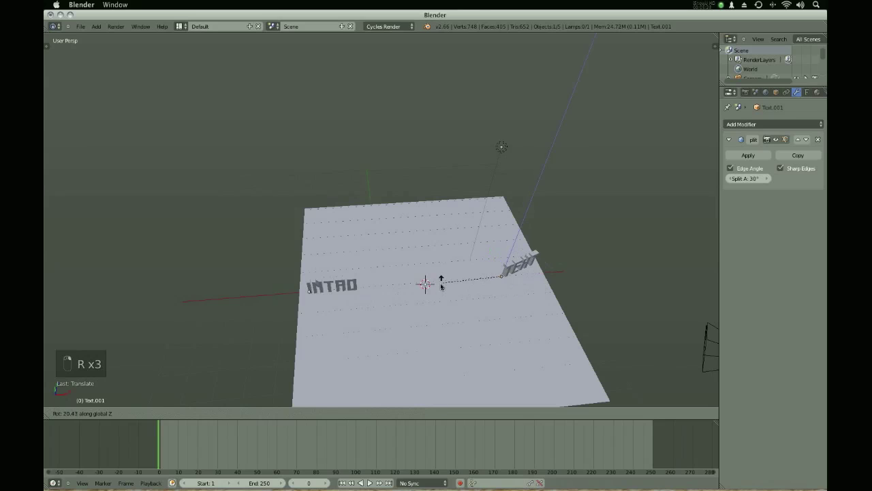
right_click(300, 309)
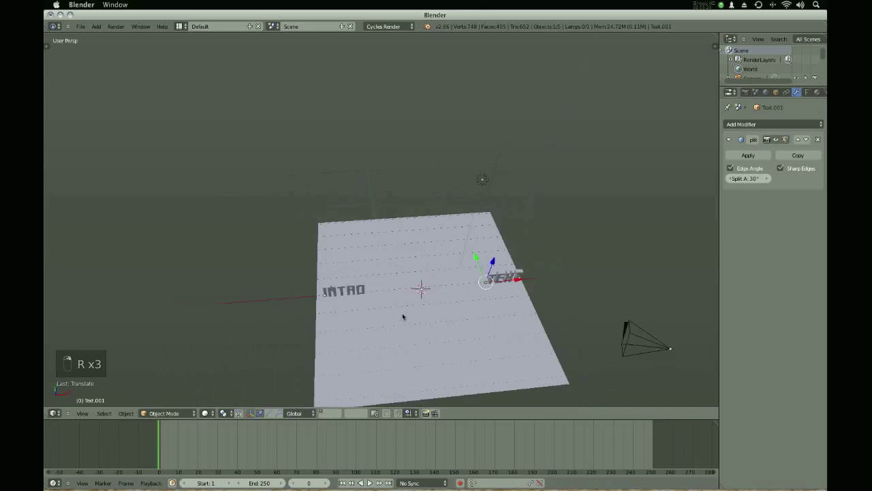
- Move the timeline's current frame to 7
scroll(403, 313, "up", 2)
scroll(403, 314, "down", 1)
left_click_drag(159, 450, 176, 448)
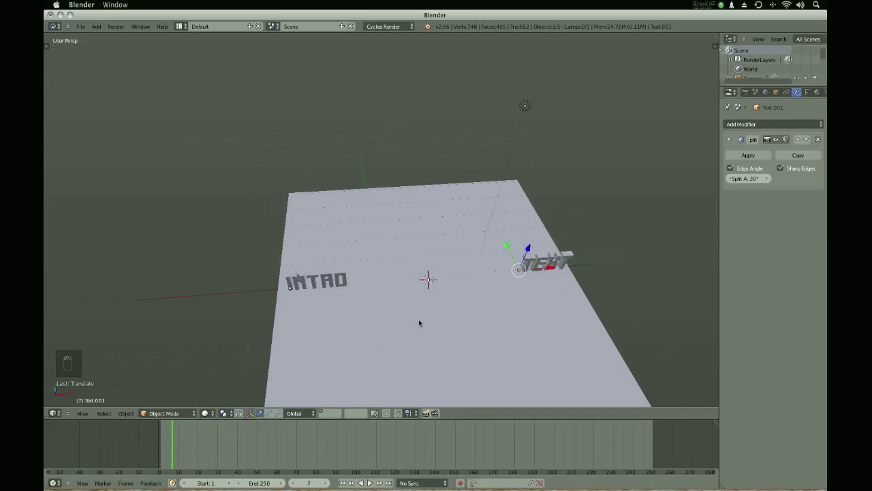
- Insert LocRot keyframes for the words TEXT and INTRO at frame 7
key("i")
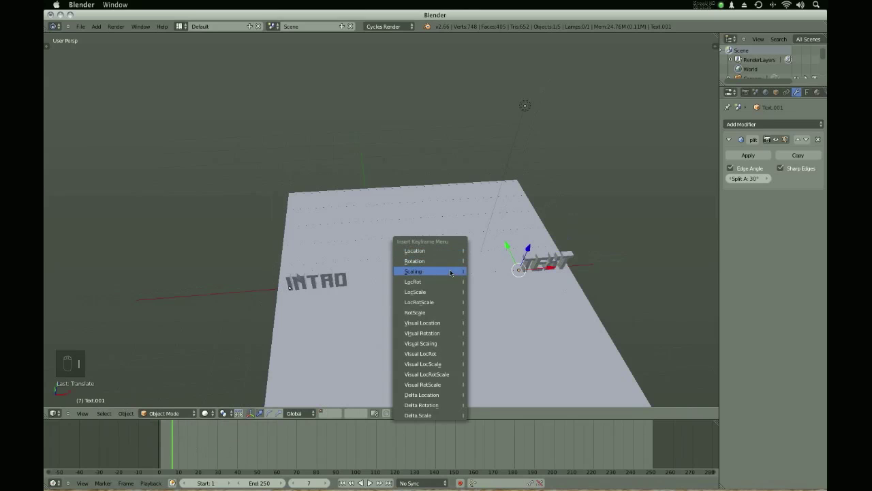
left_click(430, 281)
right_click(306, 271)
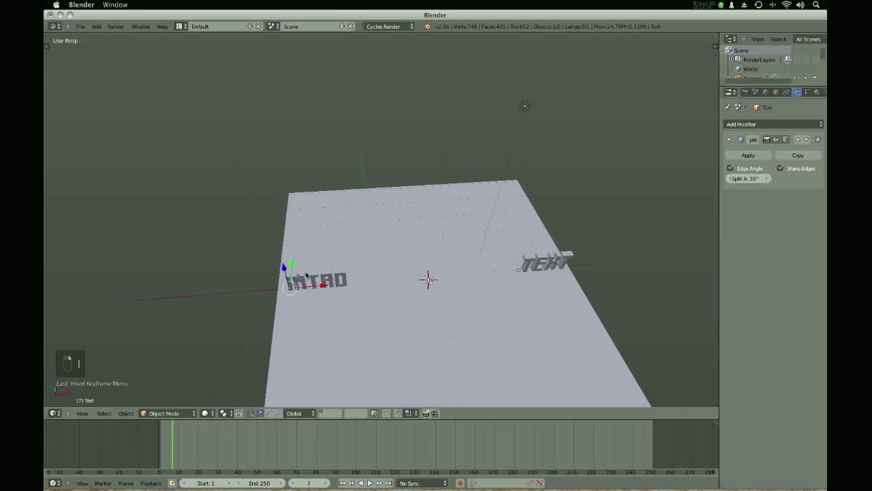
key("i")
left_click(306, 271)
- Enable automatic keyframing and, at frame 21, move the word INTRO along the X axis inward until it ends beside the 3D cursor
scroll(514, 390, "down", 1)
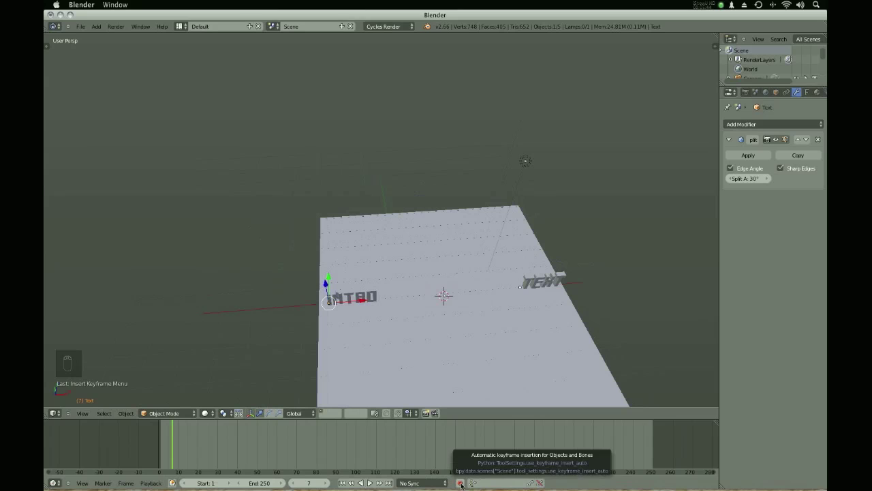
left_click_drag(187, 461, 200, 463)
scroll(406, 302, "up", 3)
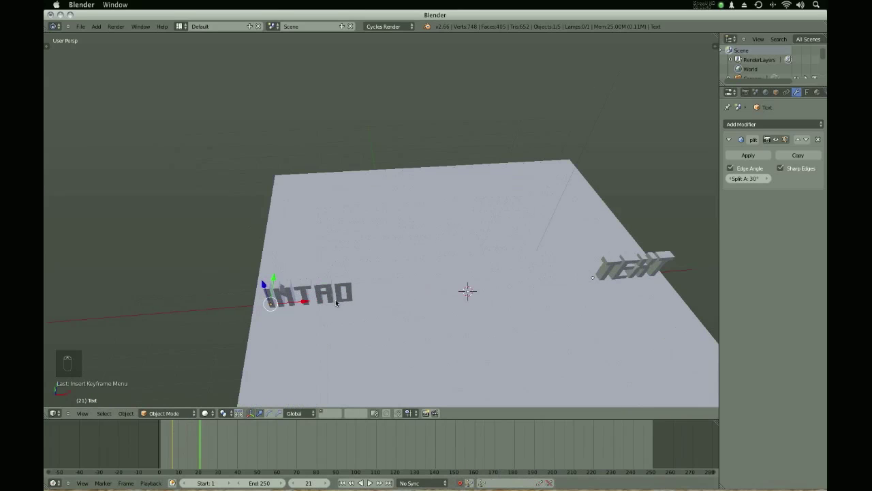
left_click_drag(481, 329, 351, 257, "alt")
key("g")
key("x")
key("g")
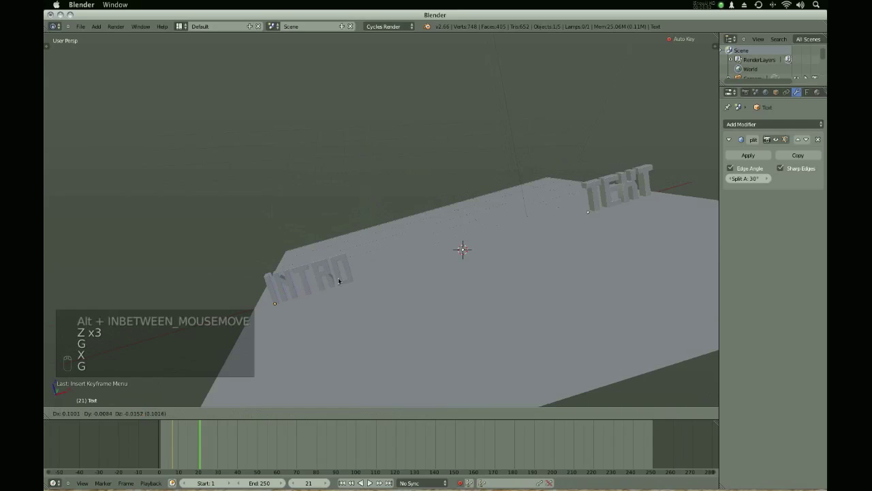
left_click(420, 255)
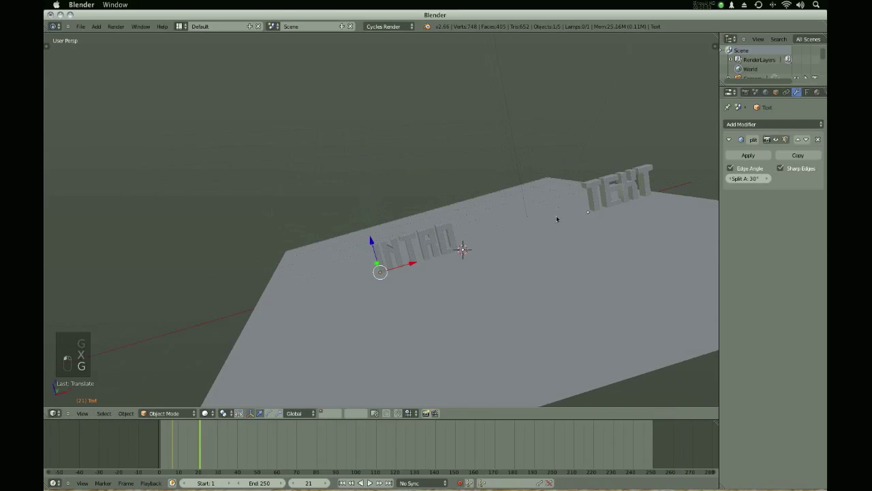
- Move the word TEXT along the X axis by about -3.43 until it meets the end of INTRO
right_click(603, 199)
key("g")
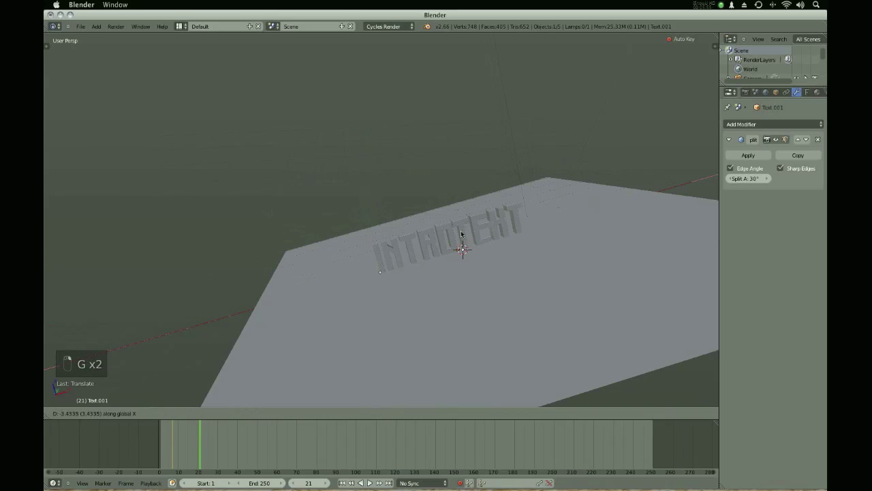
left_click(462, 234)
scroll(587, 265, "up", 6)
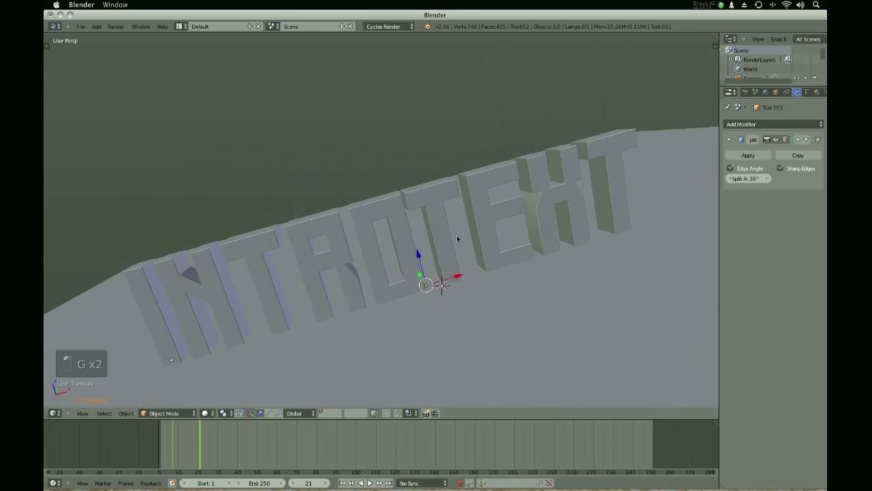
key("g")
left_click(500, 251)
- Nudge the word INTRO along the X axis and check the seam where it meets TEXT
right_click(400, 252)
key("g")
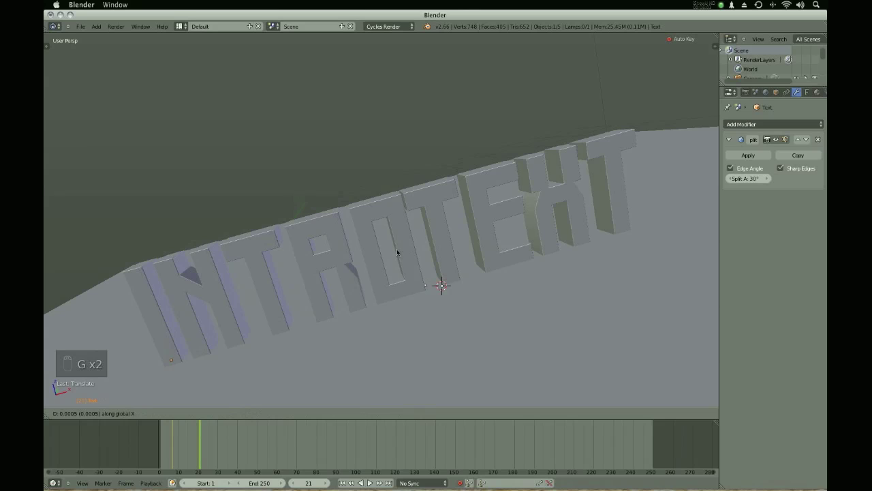
left_click(398, 249)
scroll(411, 219, "up", 2)
scroll(411, 218, "up", 5)
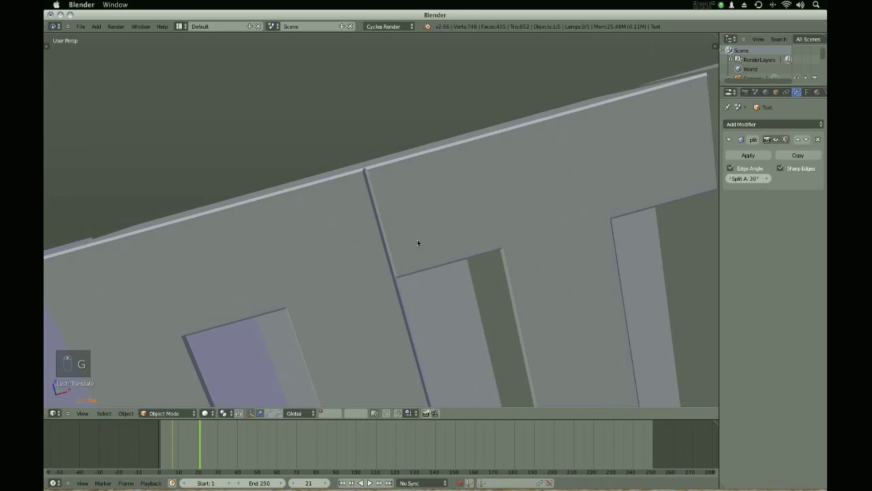
scroll(416, 240, "down", 4)
scroll(415, 249, "down", 6)
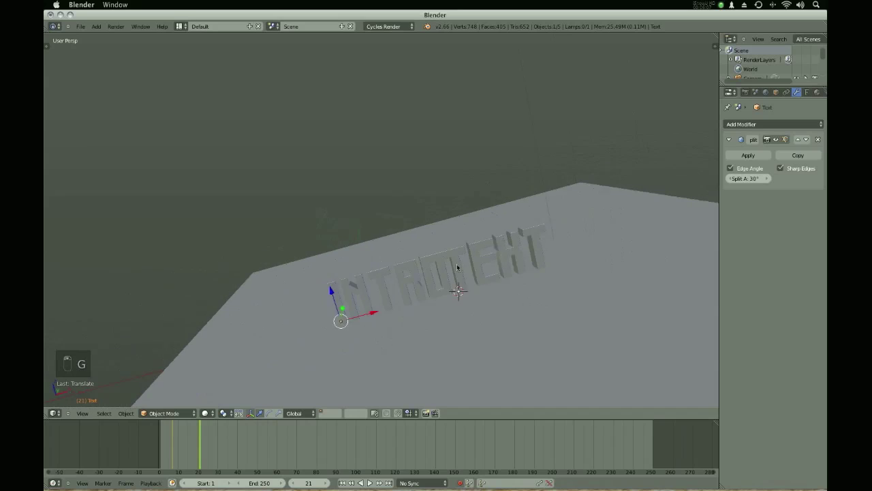
- Play the animation to check how the two words come together, then return to frame 21
scroll(415, 249, "up", 3)
key("alt+a")
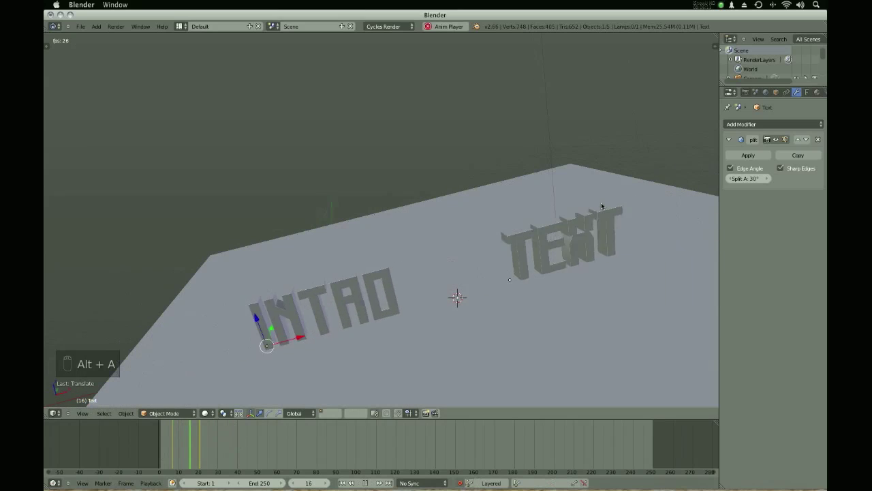
key("grave")
key("Escape")
key("Escape")
key("Escape")
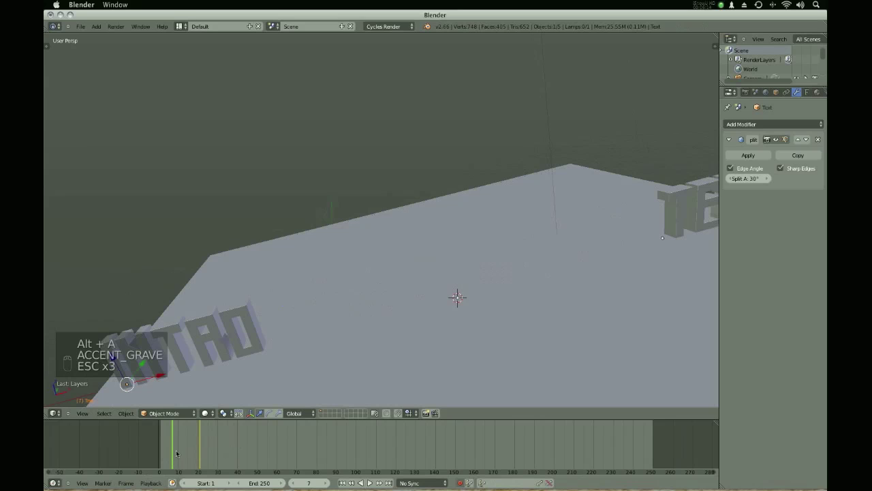
left_click_drag(167, 450, 200, 453)
- Switch to the Animation screen layout and enlarge the F-Curve Editor in height and width
left_click(180, 26)
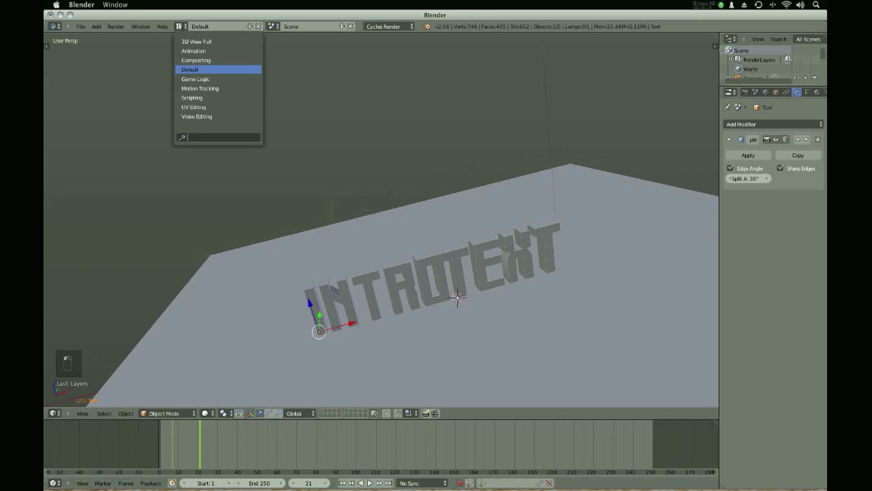
left_click(194, 51)
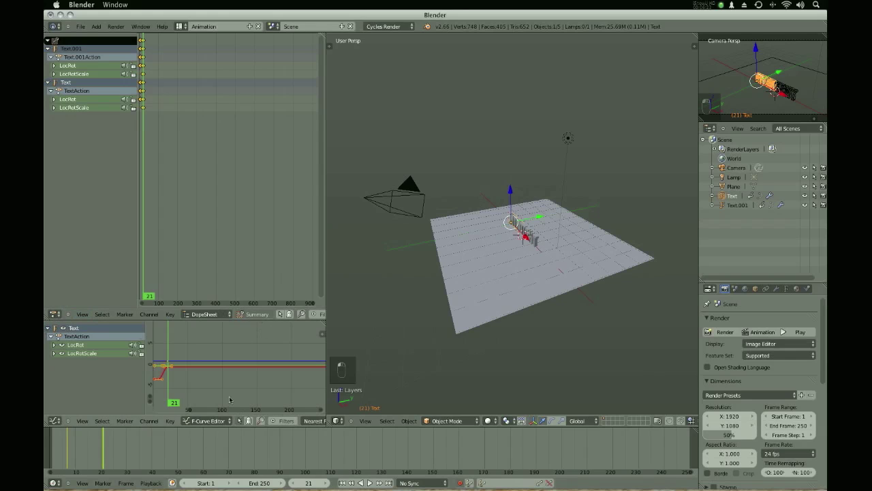
scroll(211, 391, "down", 5)
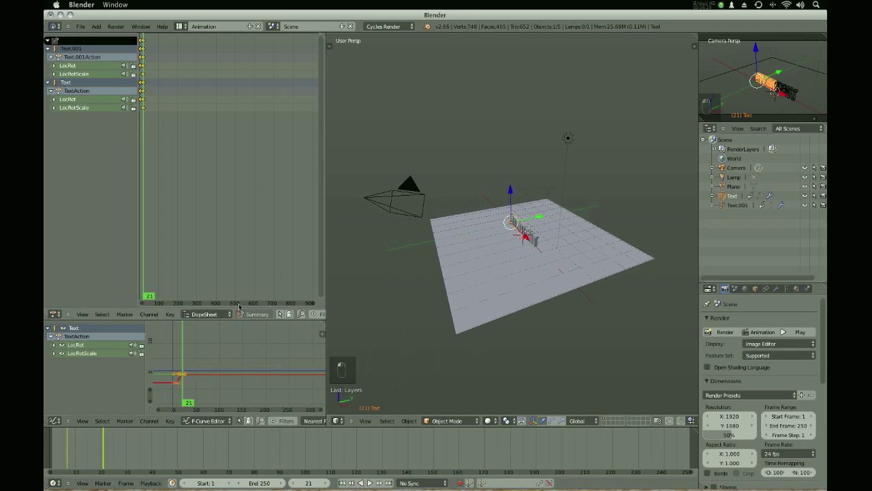
left_click_drag(239, 319, 240, 153)
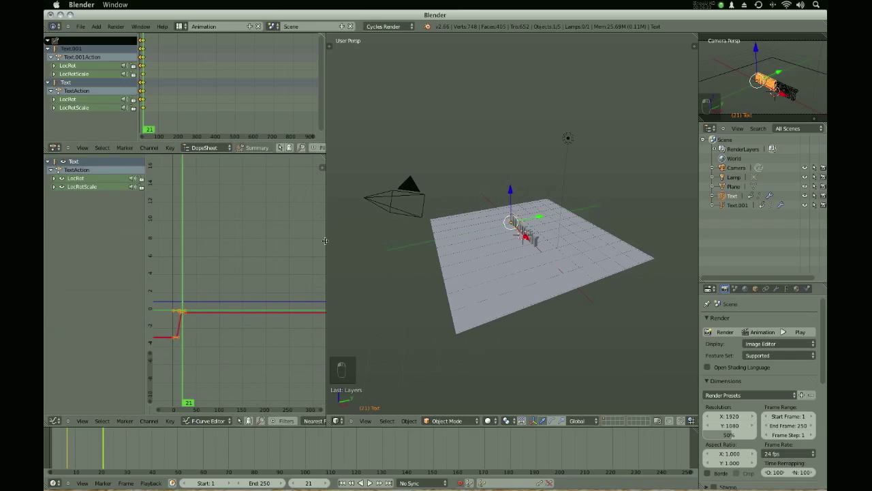
left_click_drag(341, 242, 392, 244)
- Scale the handles of INTRO's X location keyframe at frame 21 down to zero for an abrupt stop
scroll(188, 323, "up", 5)
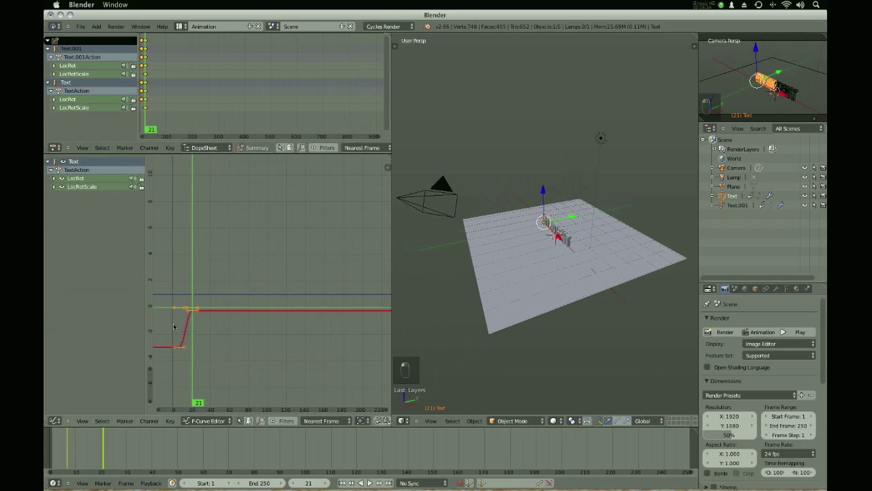
scroll(188, 323, "up", 4)
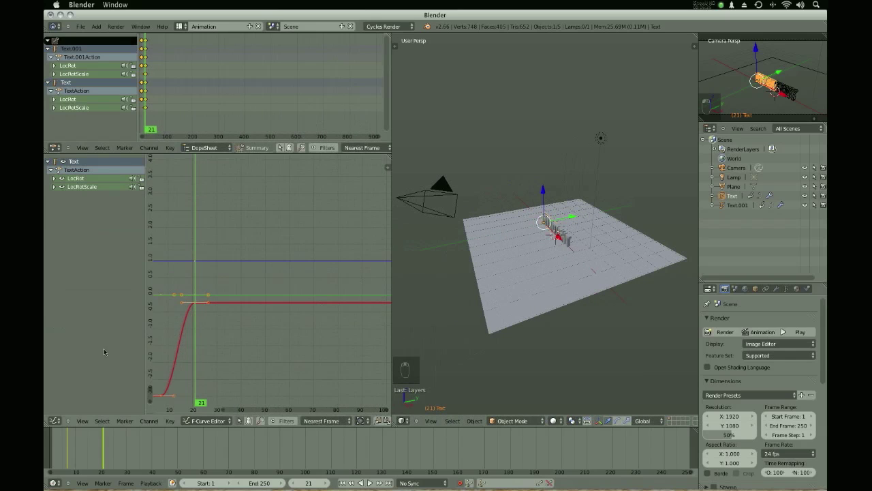
scroll(209, 293, "up", 3)
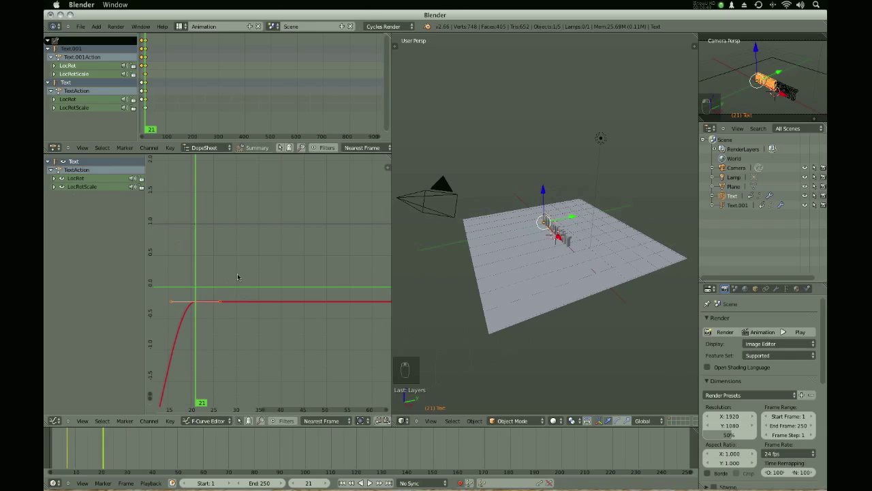
key("super+period")
key("s")
scroll(226, 325, "down", 4)
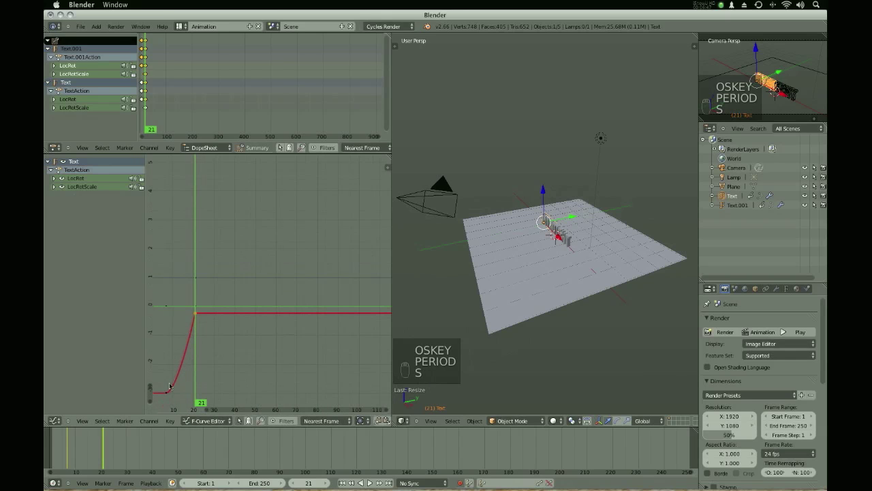
scroll(200, 350, "up", 1)
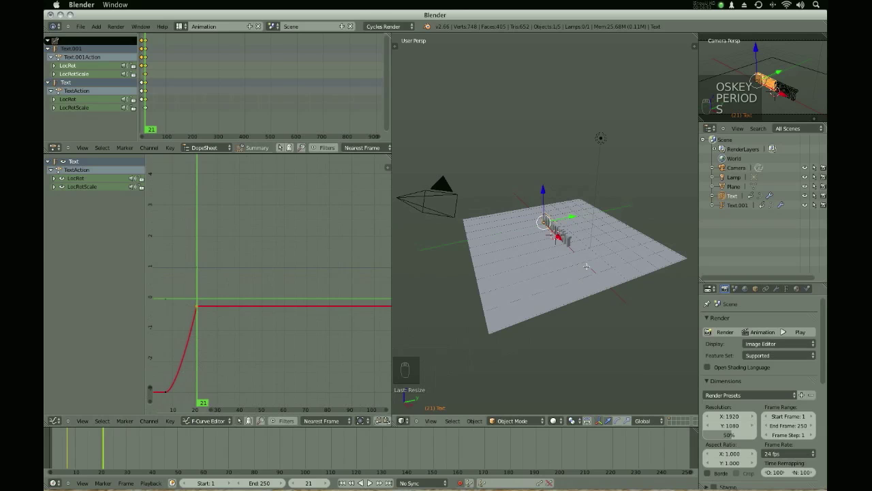
- Play the animation from the first frame to check the abrupt stop of INTRO
key("Tab")
scroll(618, 236, "up", 3)
key("Tab")
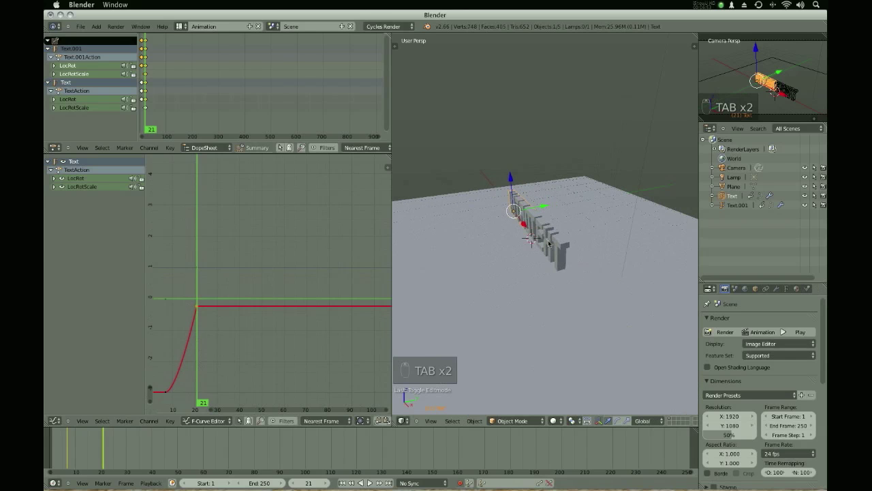
key("shift+Left")
key("alt+a")
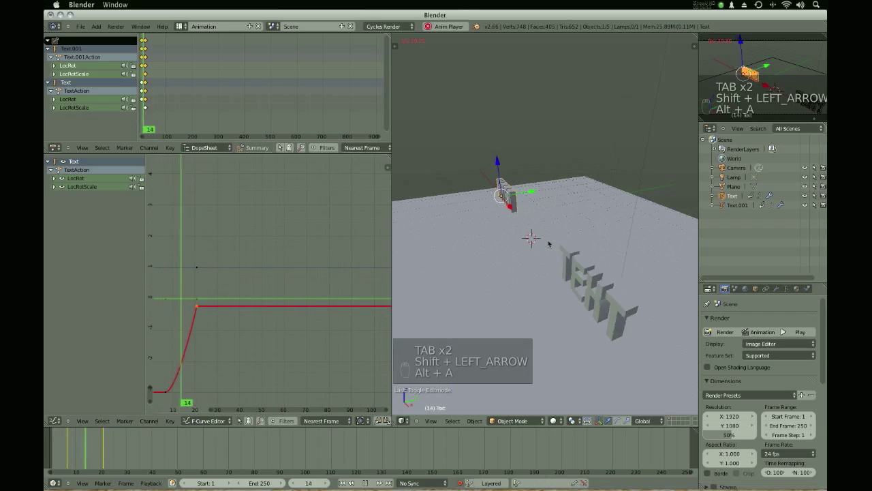
key("Escape")
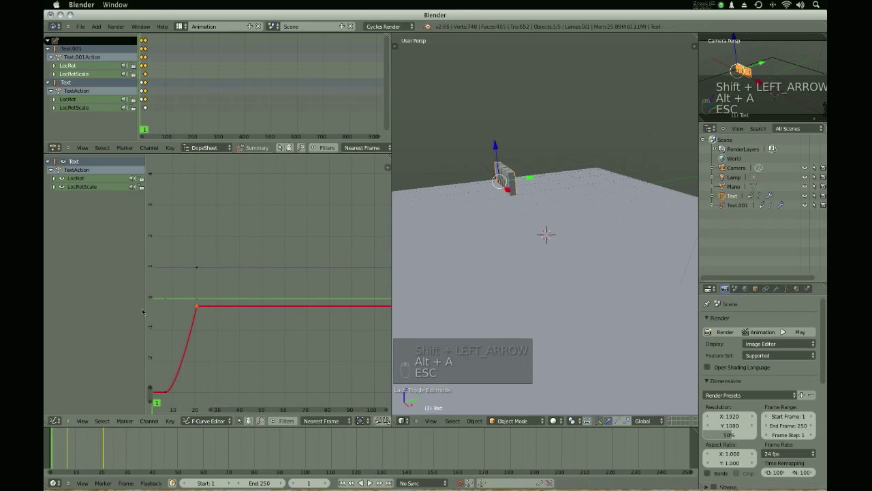
- Raise the outgoing handle of INTRO's X location keyframe at frame 7 so the curve starts steeply
key("Home")
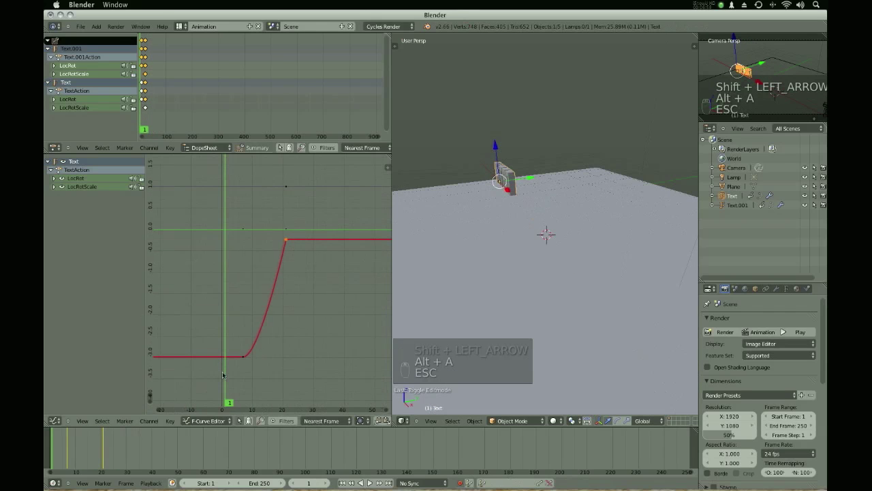
key("g")
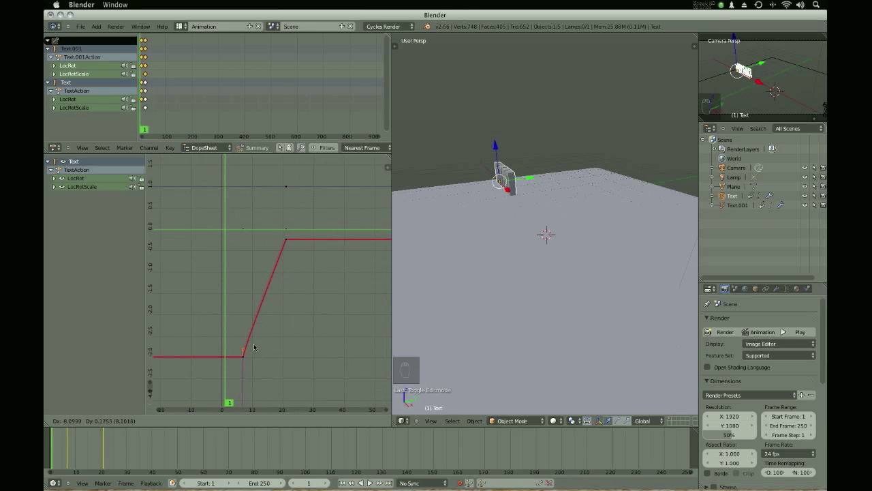
left_click(271, 289)
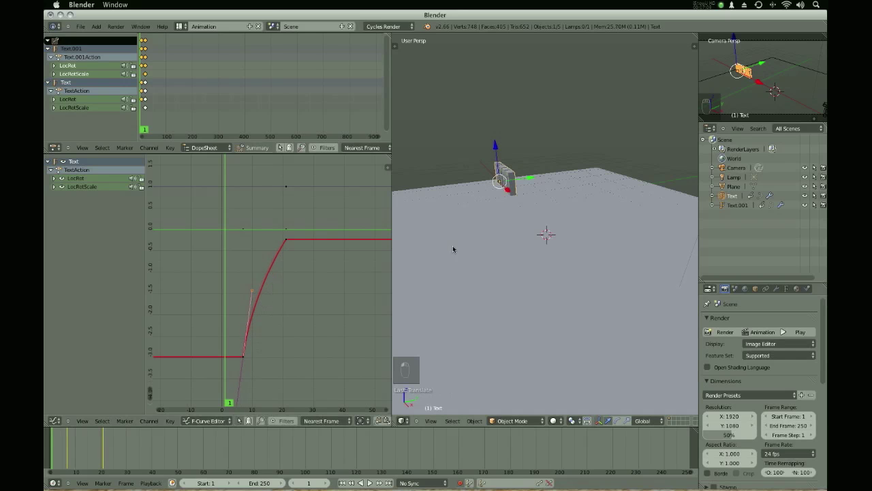
- Play the animation to compare INTRO's steeper start with the motion of TEXT
key("Tab")
mouse_move(491, 255)
middle_mouse_down()
mouse_move(505, 252)
mouse_move(493, 254)
middle_mouse_up()
key("Tab")
key("Tab")
key("alt+a")
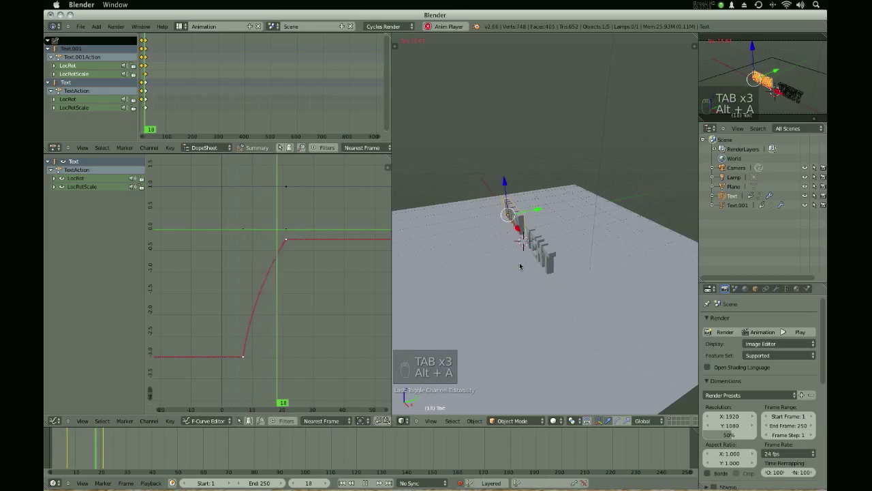
key("Escape")
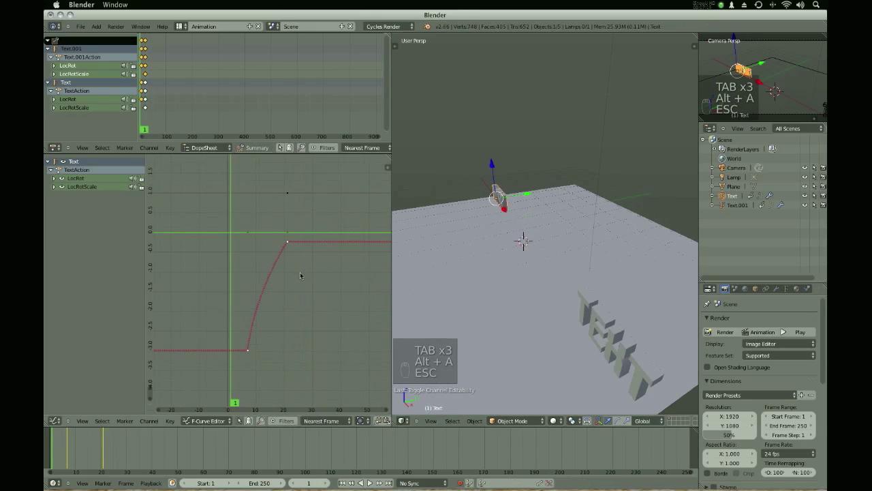
- Make INTRO's animation curves editable again and toggle the selection of their keyframes
key("Tab")
scroll(263, 304, "down", 4)
scroll(263, 297, "up", 5)
scroll(304, 236, "down", 2)
key("a")
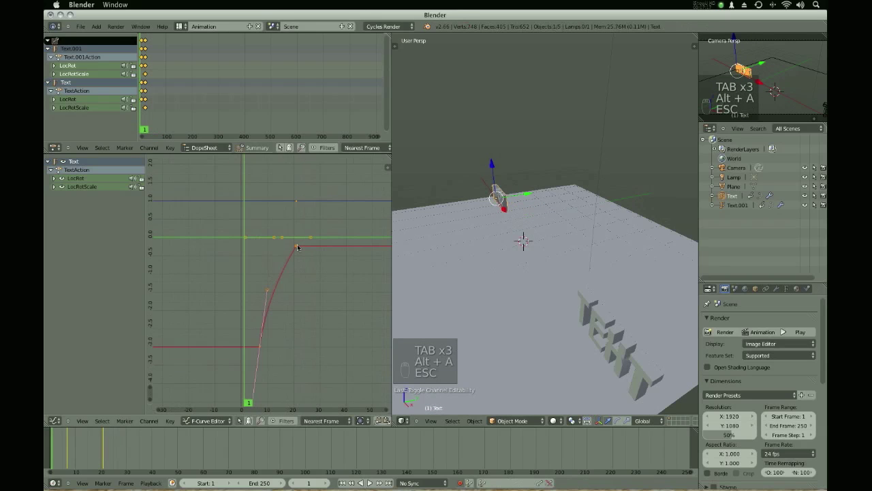
scroll(366, 275, "down", 1)
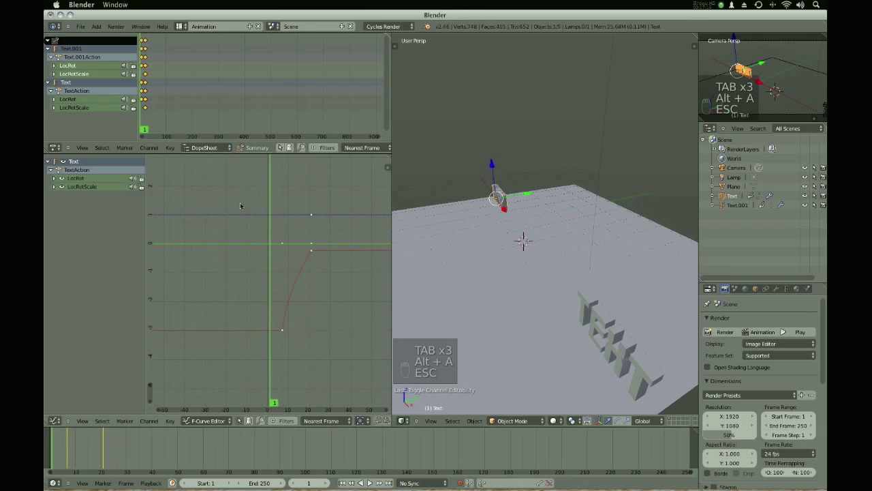
- Scale the handles of TEXT's X location keyframe at frame 21 down to zero and play the animation
right_click(583, 314)
scroll(341, 193, "down", 2)
key("a")
key("a")
key("a")
key("b")
left_click_drag(291, 288, 304, 306)
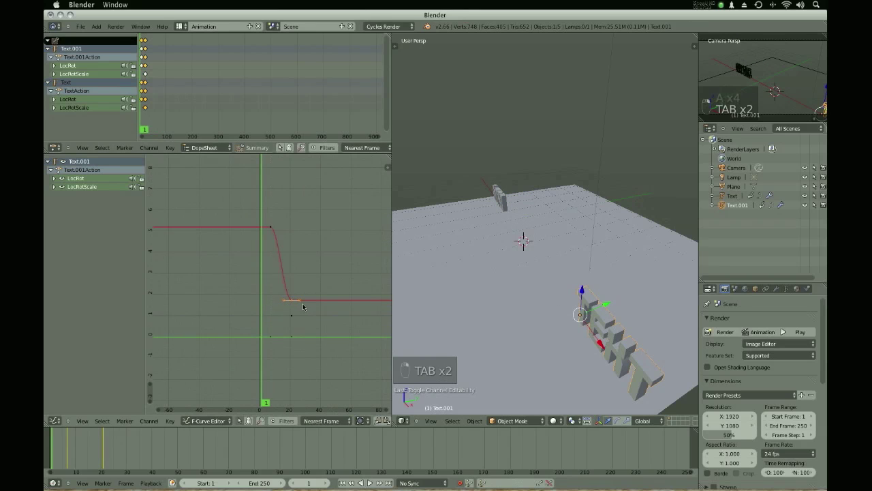
key("s")
left_click(304, 306)
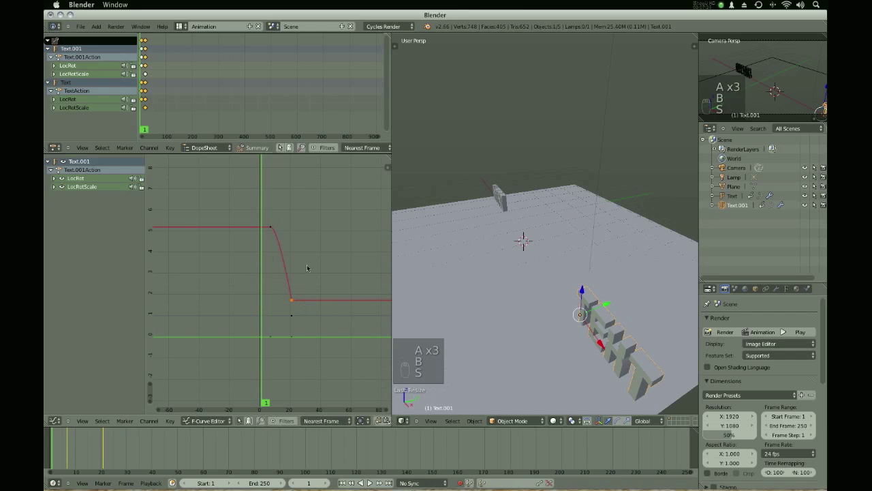
key("alt+a")
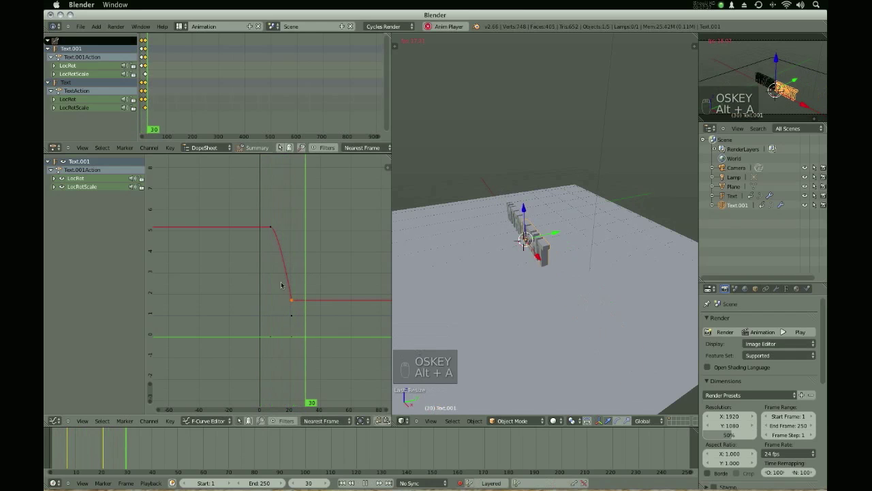
- Make INTRO's curves editable, point the outgoing handle of its X location keyframe at frame 7 straight up, and play the animation
key("Escape")
scroll(287, 336, "up", 3)
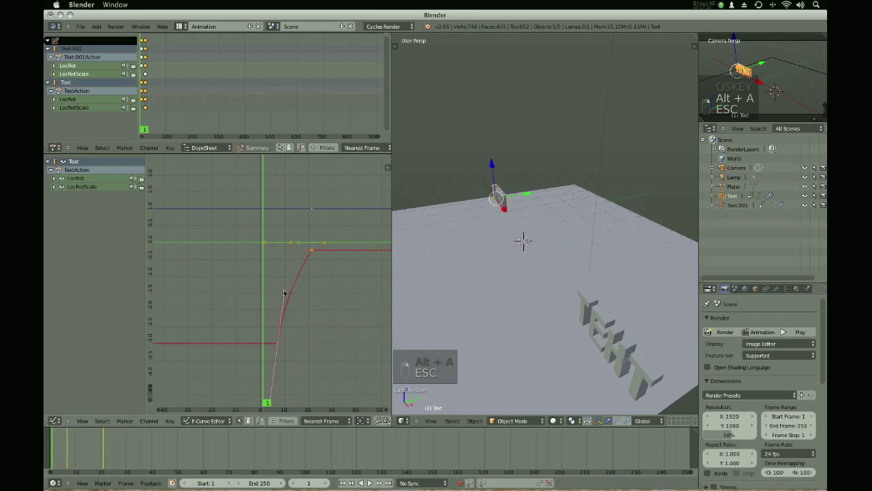
key("Tab")
key("g")
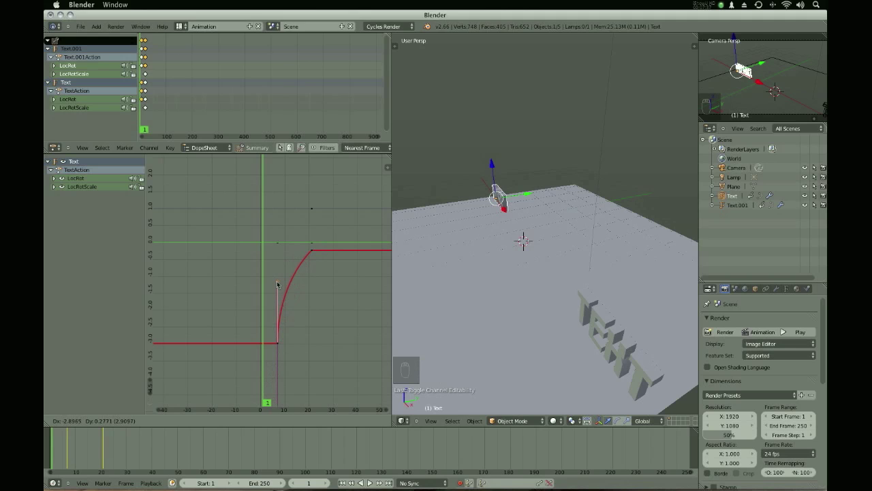
left_click(278, 285)
key("alt+a")
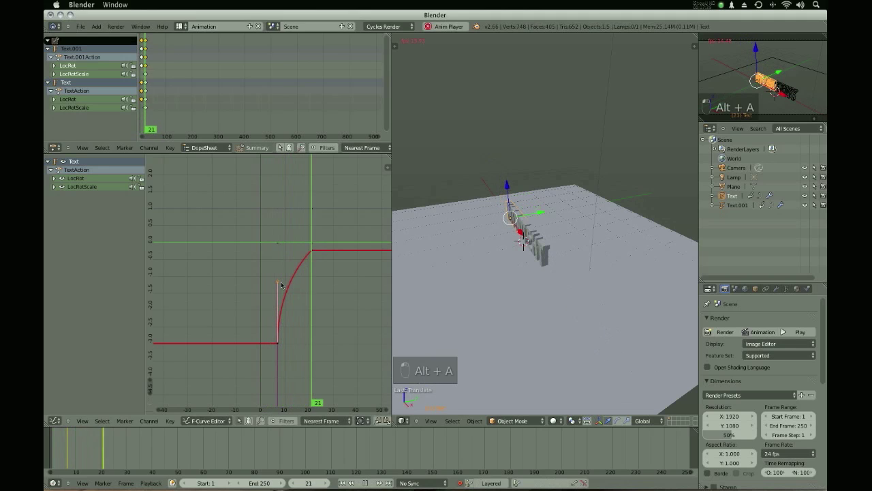
key("Escape")
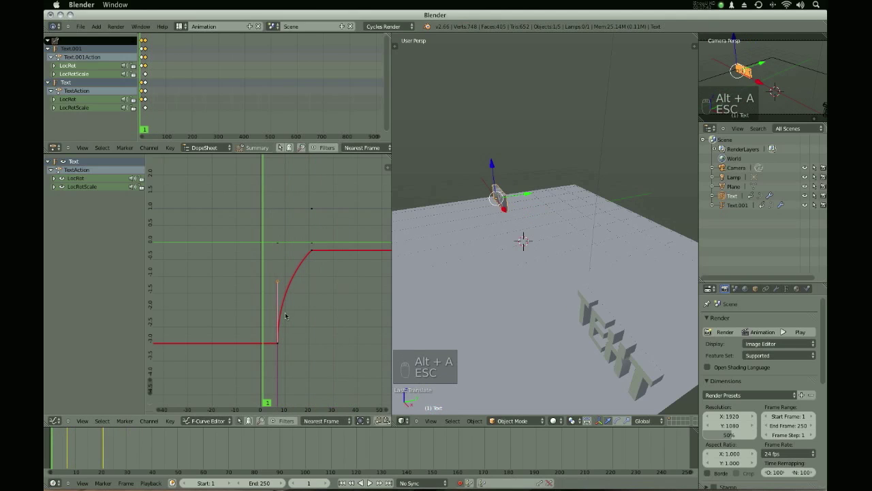
- Raise the frame 7 handle of INTRO's X location curve to a value of about 0 and play the animation
key("g")
left_click(289, 278)
key("alt+a")
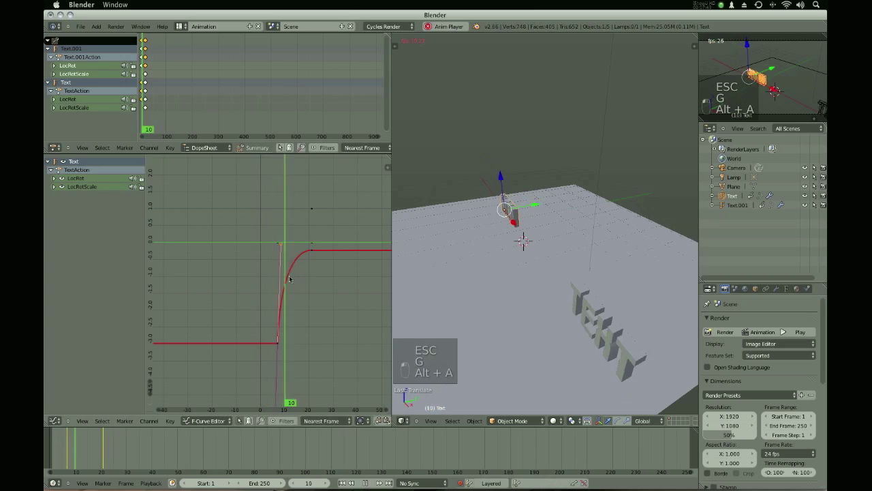
key("Escape")
- Flatten the outgoing handle of INTRO's X location keyframe at frame 7 and nudge the curve's handle at frame 21
key("g")
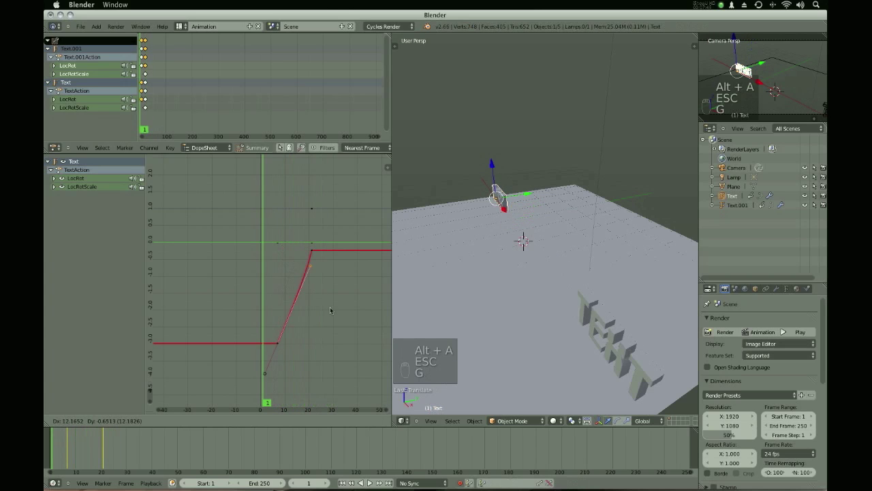
left_click(298, 380)
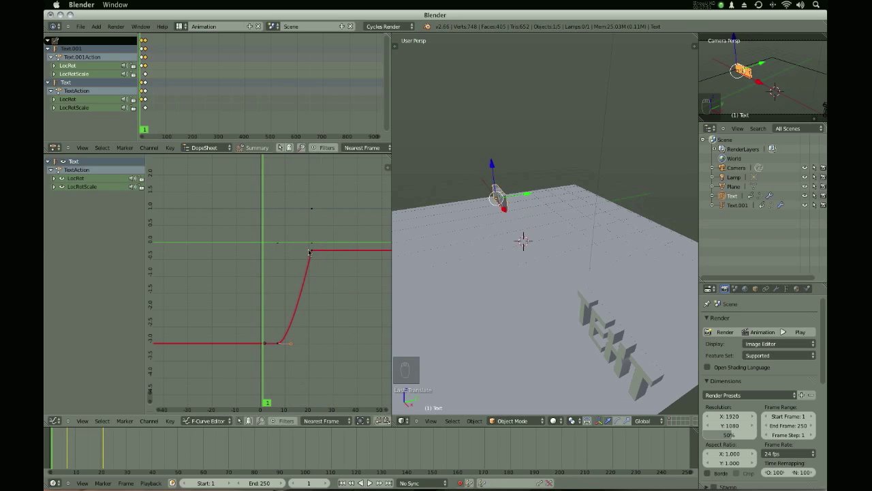
key("g")
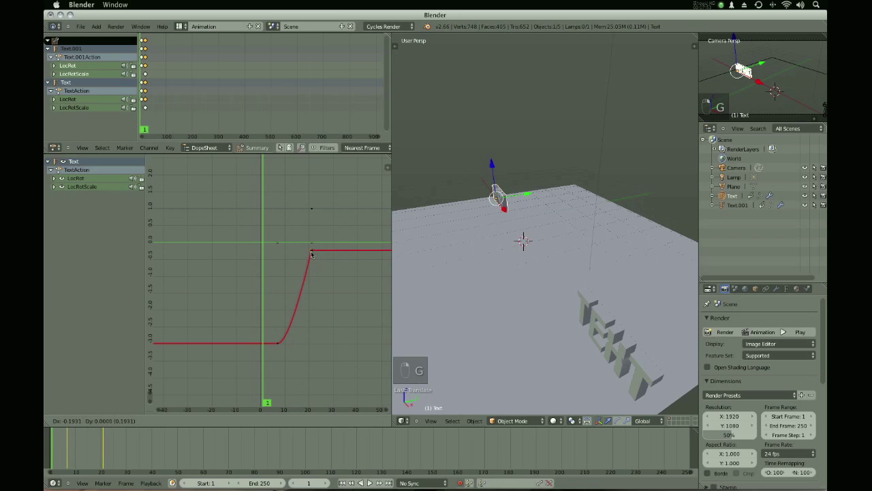
left_click(310, 252)
- Pull the incoming handle of INTRO's X location keyframe at frame 21 slightly earlier in time and play the animation
scroll(333, 255, "up", 7)
scroll(367, 256, "up", 1)
key("a")
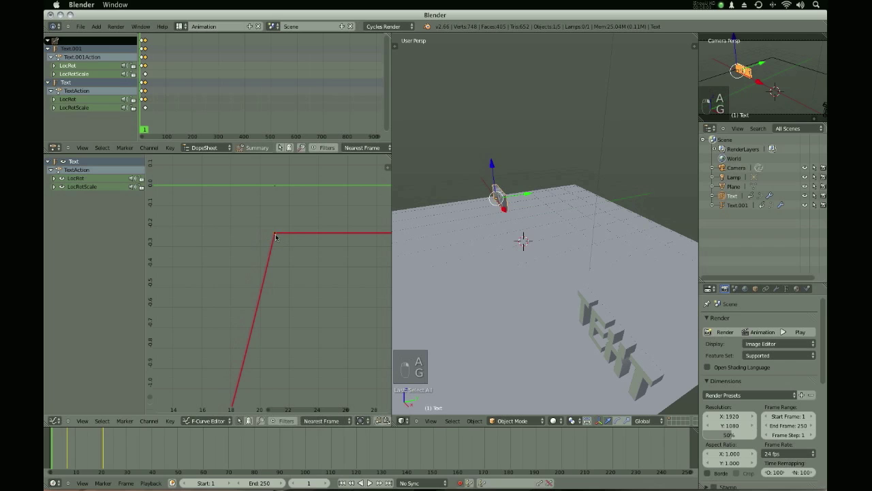
key("g")
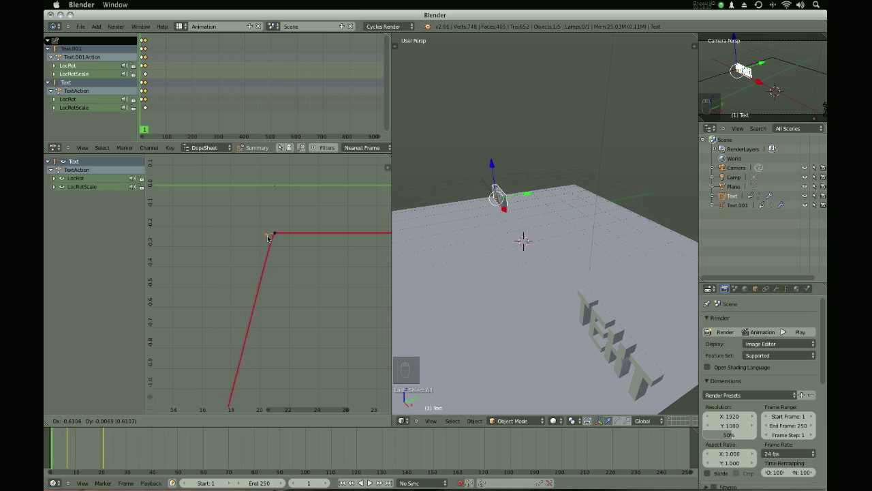
left_click(265, 237)
scroll(288, 239, "down", 5)
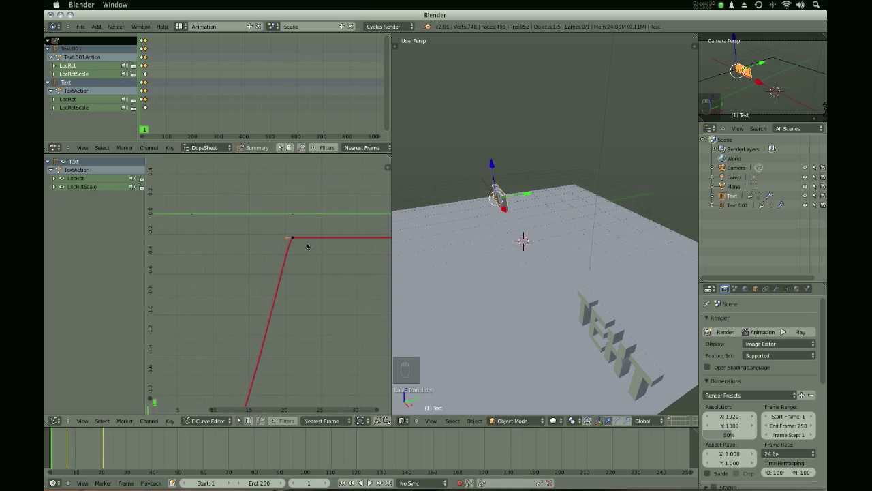
scroll(307, 246, "down", 2)
key("alt+a")
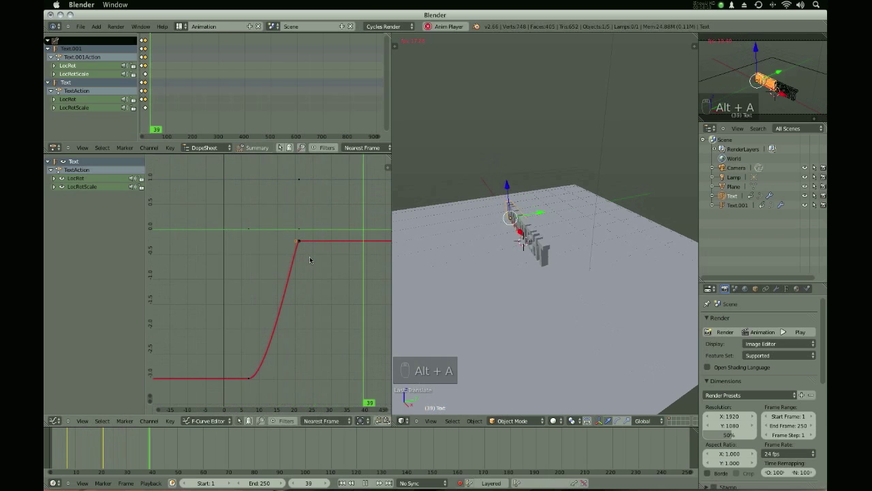
key("Escape")
- Move both words' keyframes at frame 21 nine frames earlier, to frame 12
scroll(280, 255, "down", 2)
scroll(336, 97, "down", 2)
key("Home")
scroll(336, 97, "up", 1)
left_click(251, 41)
scroll(253, 42, "up", 2)
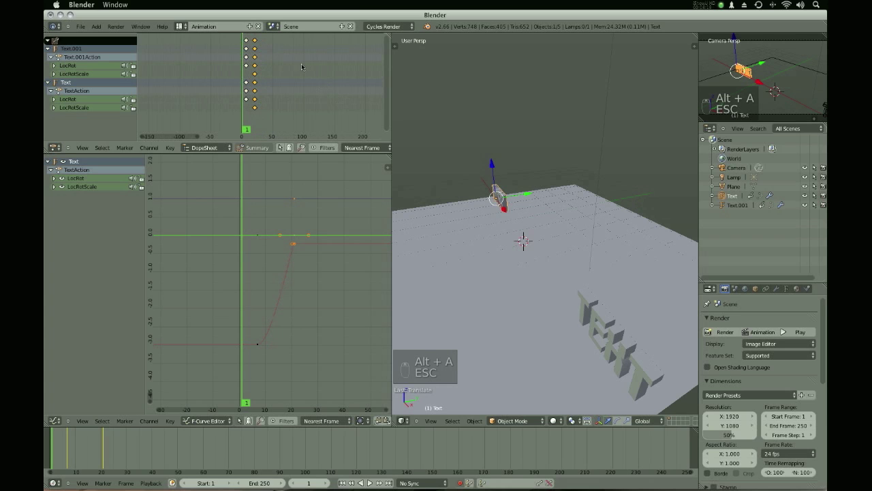
key("g")
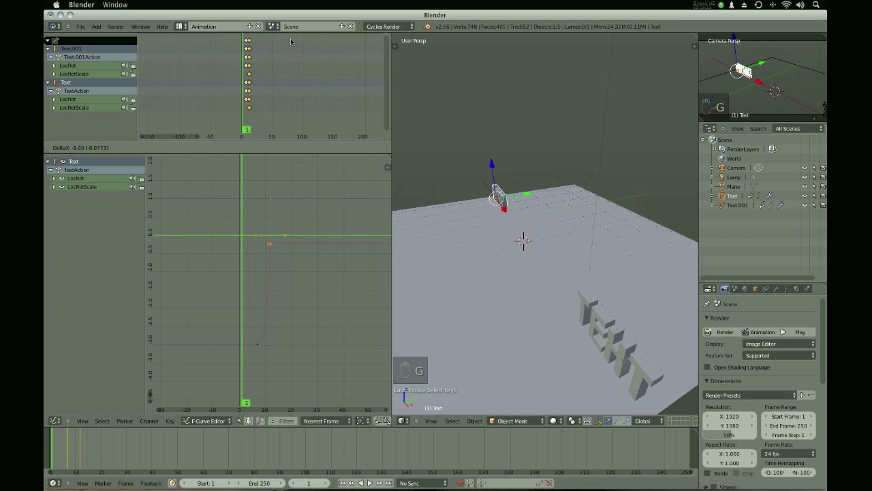
left_click(291, 38)
- Play the animation several times to check the shortened slide of both words
key("alt+a")
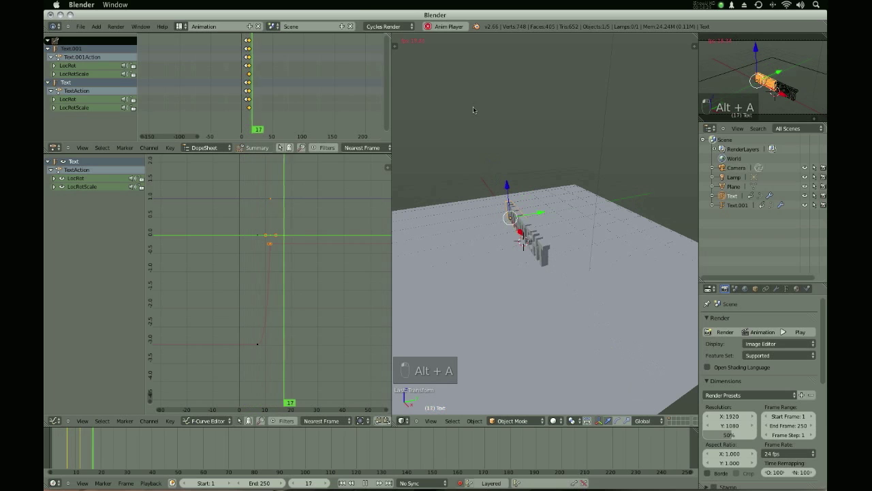
key("Escape")
key("alt+a")
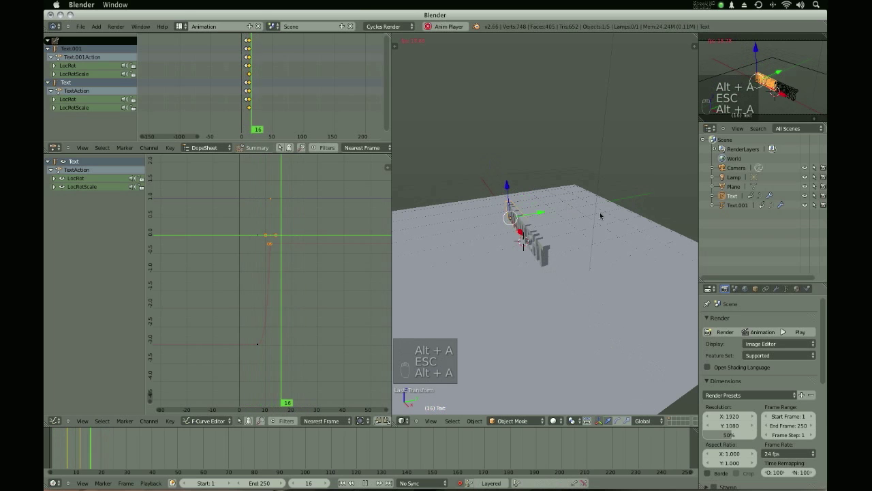
key("Escape")
key("alt+a")
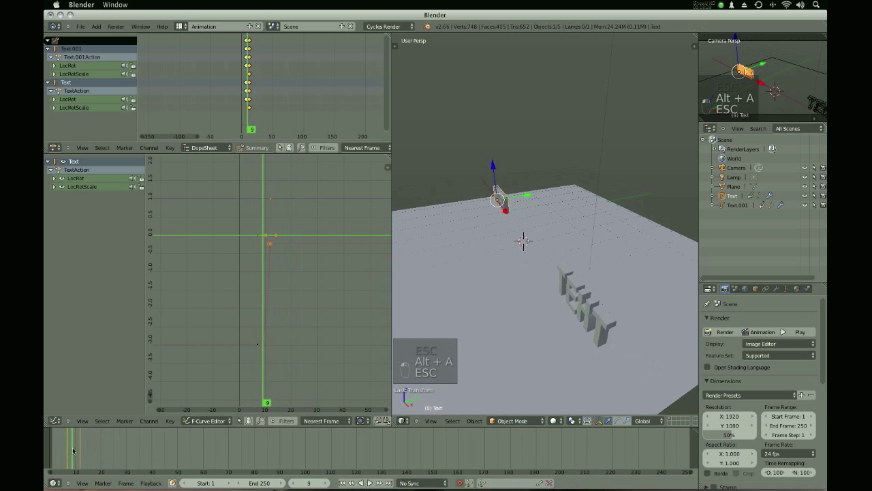
key("alt+a")
key("Escape")
middle_click_drag(602, 311, 496, 276)
right_click(494, 248)
right_click(495, 246)
right_click(473, 232)
middle_click_drag(474, 232, 511, 235)
key("g")
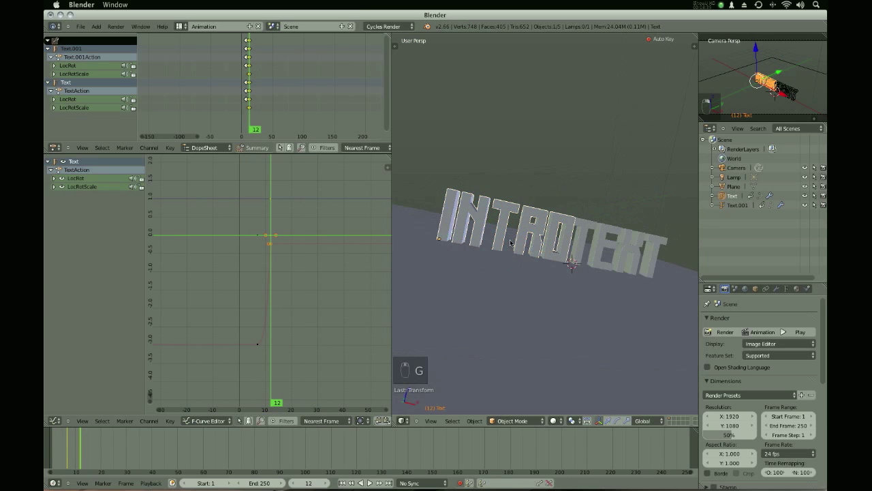
right_click(481, 243)
- At frame 15, move INTRO slightly back along the X axis, away from TEXT, with automatic keyframing
key("Right")
key("Right")
key("Right")
key("Right")
key("Right")
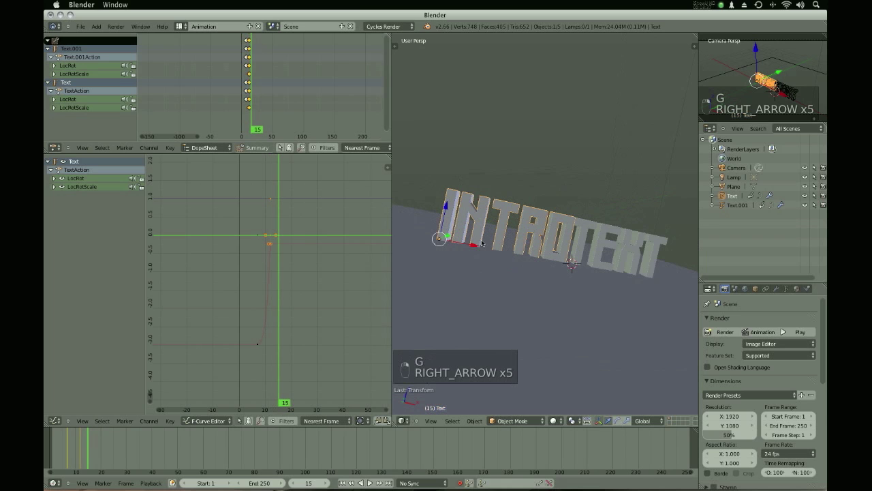
key("x")
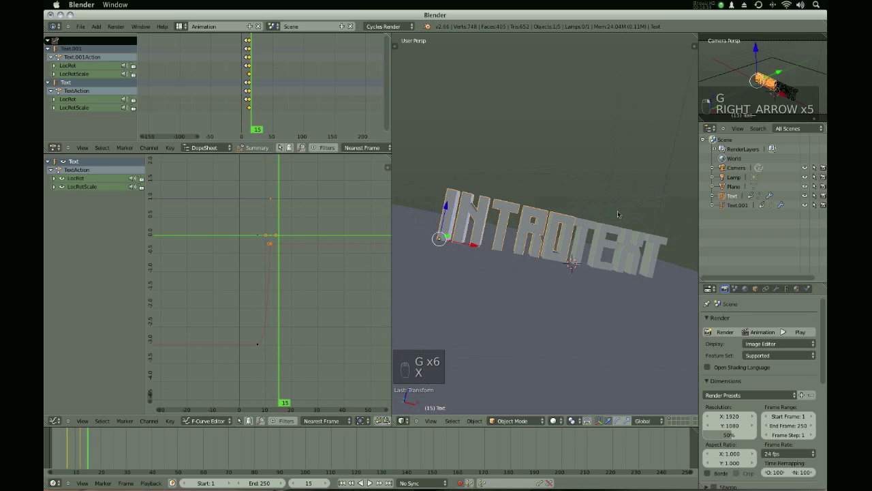
key("g")
key("x")
left_click(610, 214)
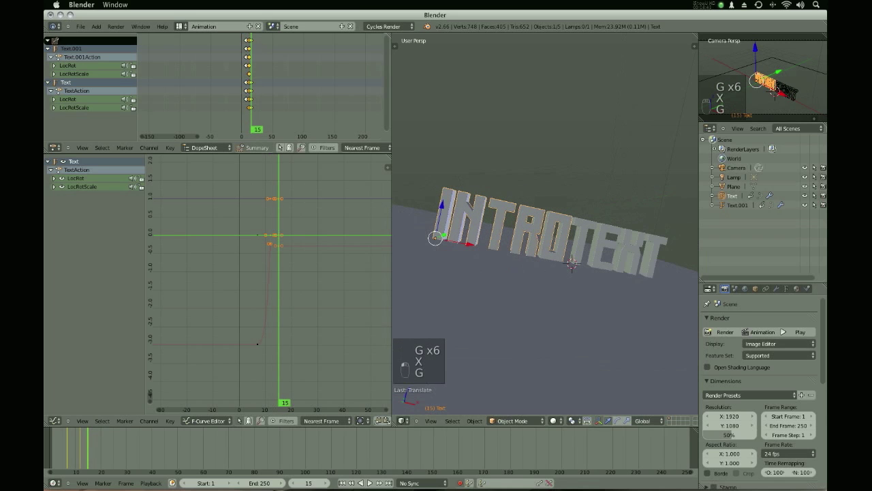
- Play the animation from the first frame to check INTRO's recoil after the impact
key("shift+Left")
key("alt+a")
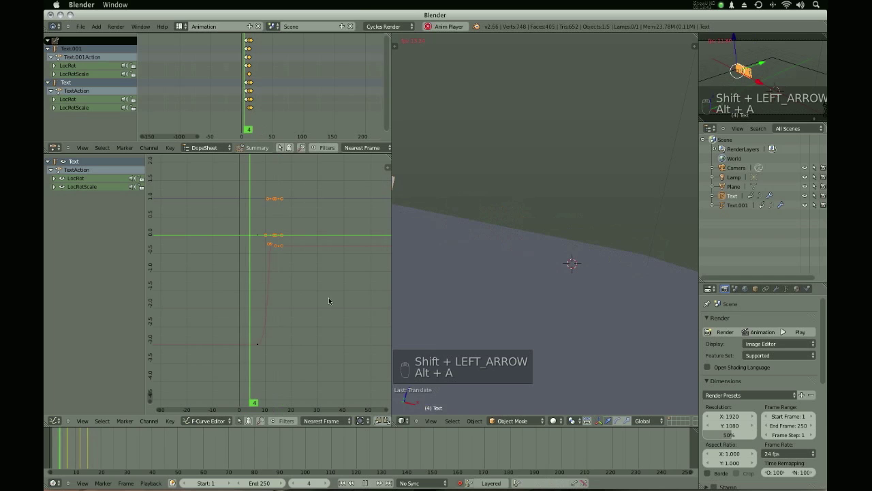
key("Escape")
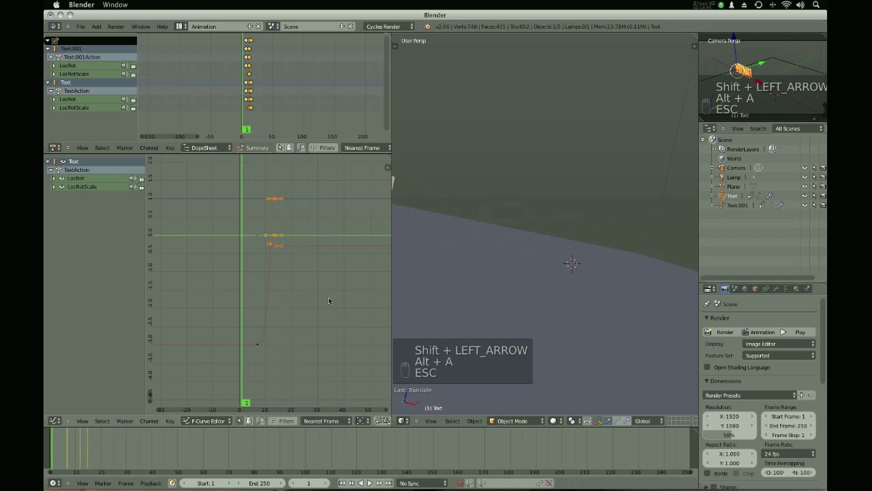
- At frame 17, move TEXT away from INTRO and rotate it slightly about the Z axis with automatic keyframing
left_click_drag(76, 440, 93, 443)
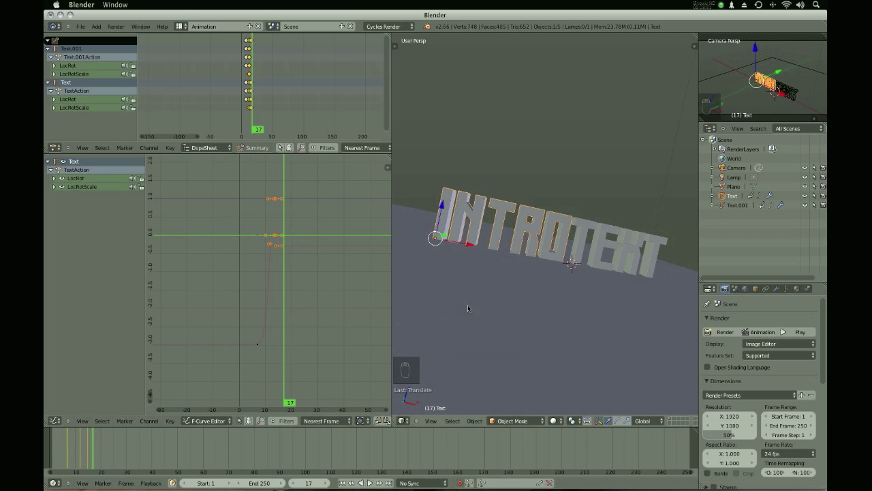
right_click(589, 261)
key("g")
left_click(616, 260)
key("r")
key("z")
left_click(633, 296)
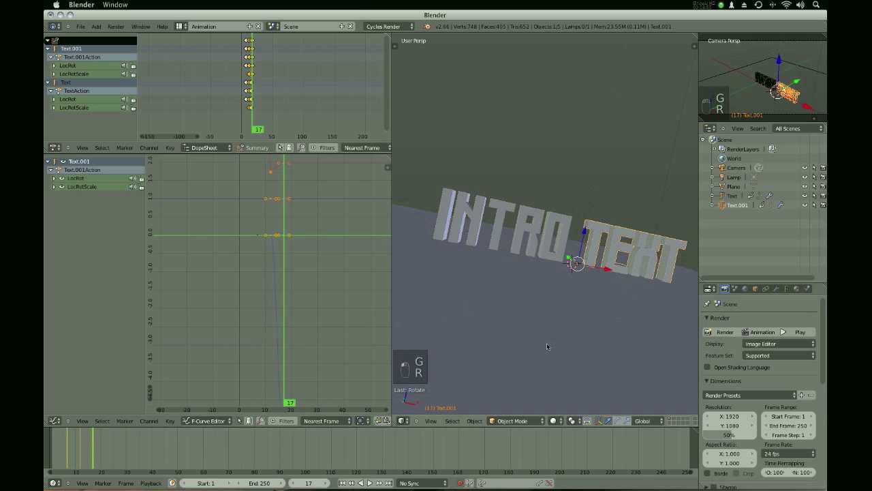
- Play the animation to check how TEXT bounces away and turns after the impact
left_click(88, 448)
key("alt+a")
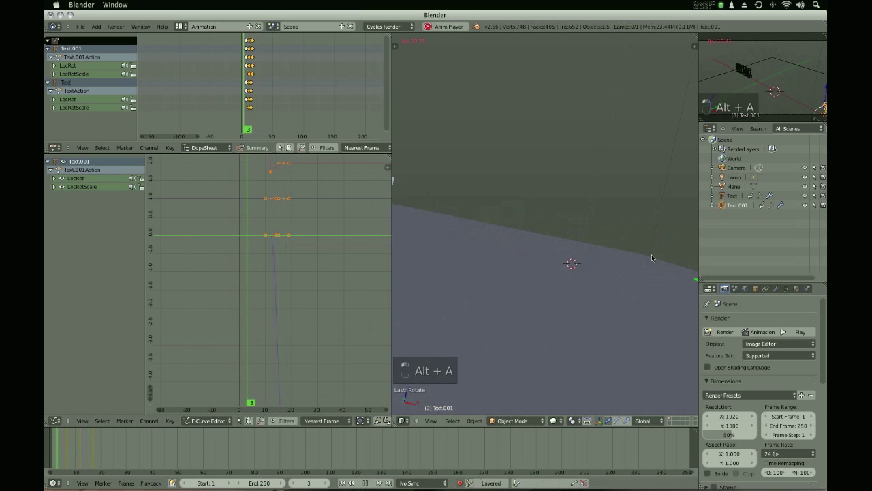
key("Escape")
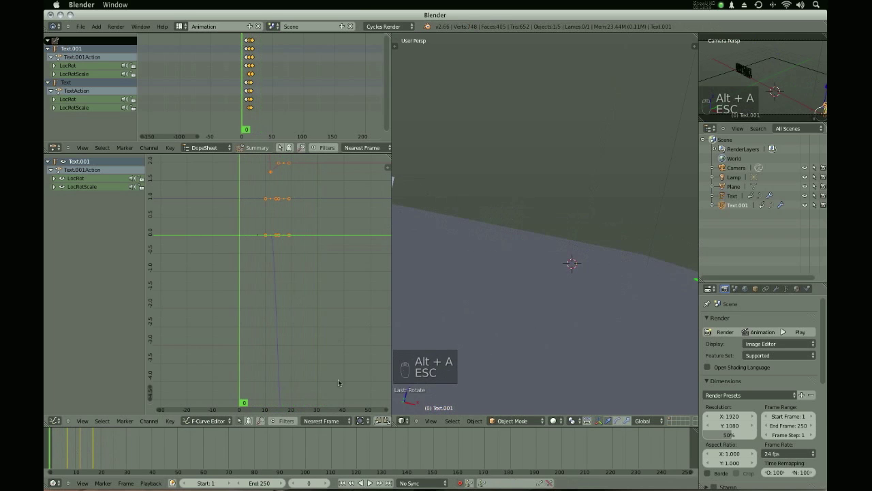
- Scale the handles of TEXT's X location keyframe at frame 17 down to zero
mouse_move(290, 178)
middle_mouse_down("ctrl")
mouse_move(263, 228)
mouse_move(289, 173)
middle_mouse_up("ctrl")
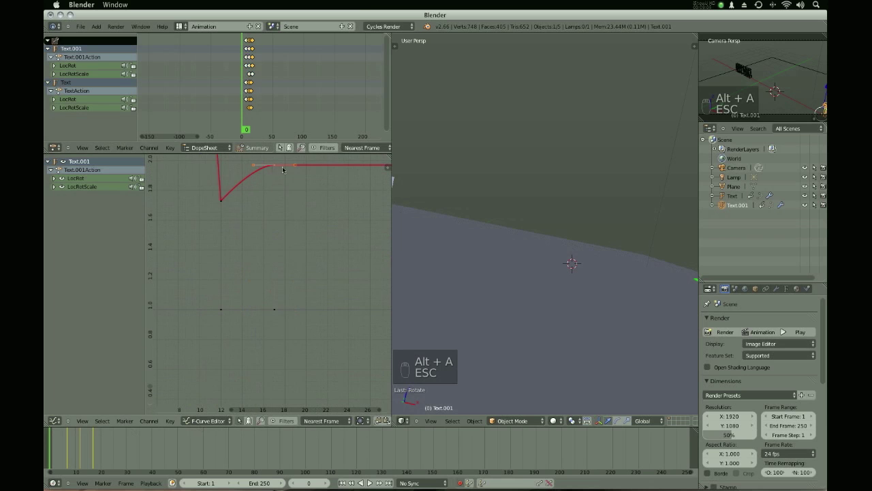
key("a")
key("s")
scroll(273, 274, "down", 3)
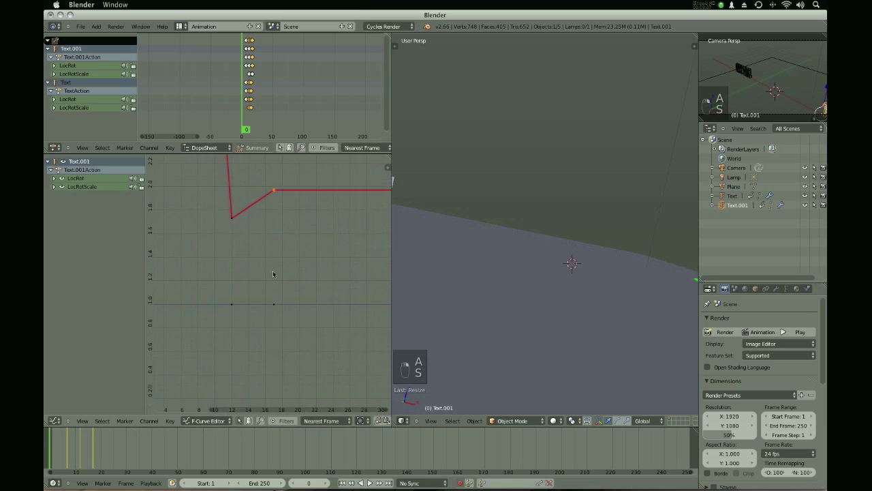
- Scale the handles of TEXT's Z rotation keyframe at frame 17 down to zero
middle_click_drag(273, 274, 245, 271, "ctrl")
scroll(445, 255, "down", 3)
middle_click_drag(447, 244, 458, 242, "shift")
middle_click_drag(275, 348, 268, 321, "ctrl")
key("s")
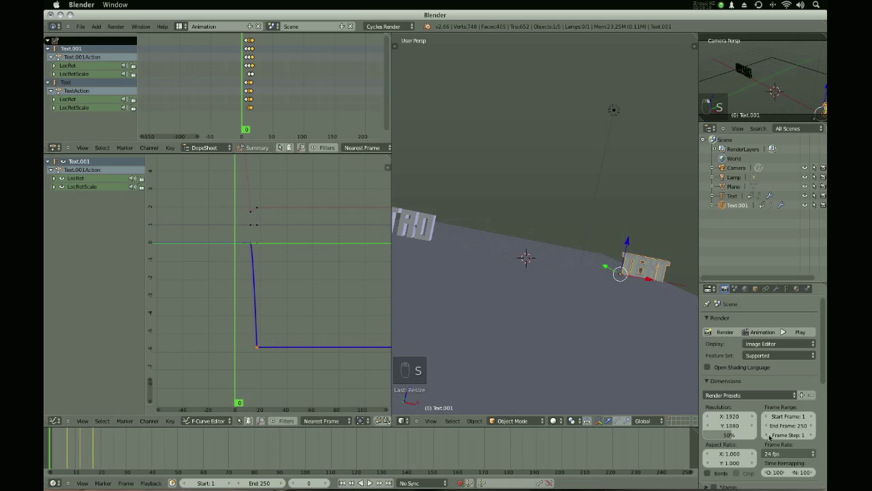
- Scale the handles of INTRO's X location keyframe at frame 15 down to zero and play the animation
right_click(427, 227)
scroll(287, 266, "up", 5)
scroll(219, 232, "up", 8)
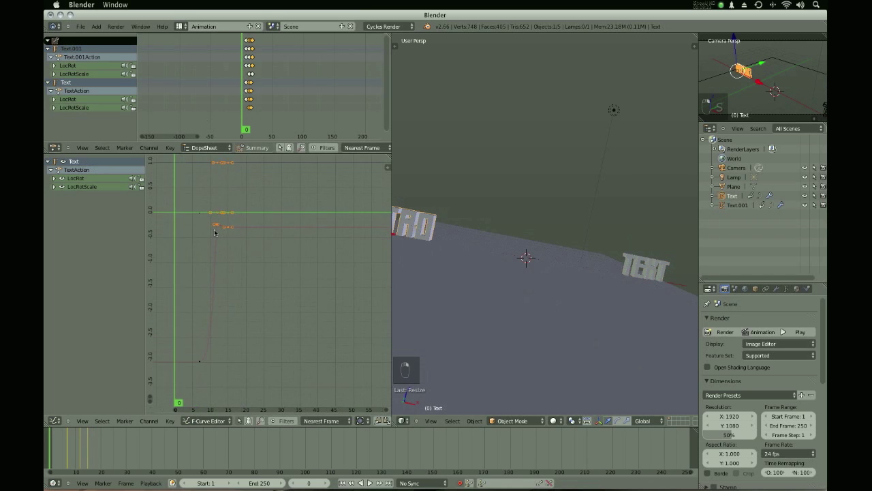
scroll(208, 213, "up", 4)
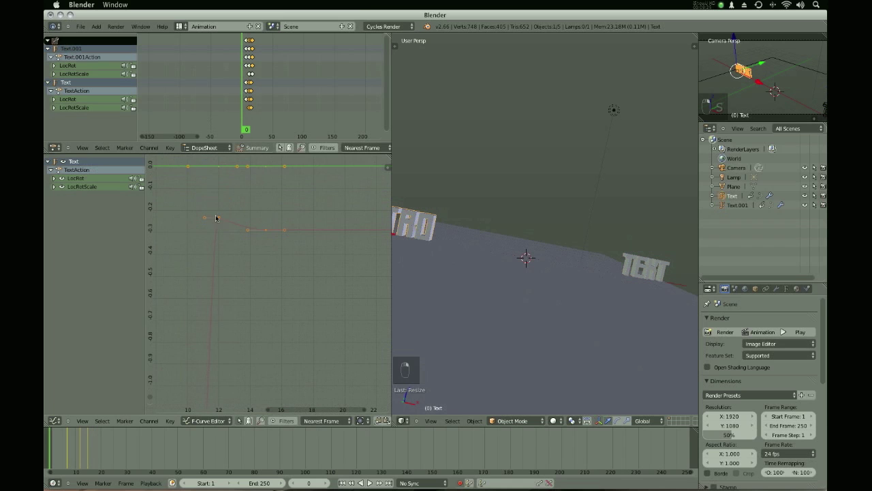
key("a")
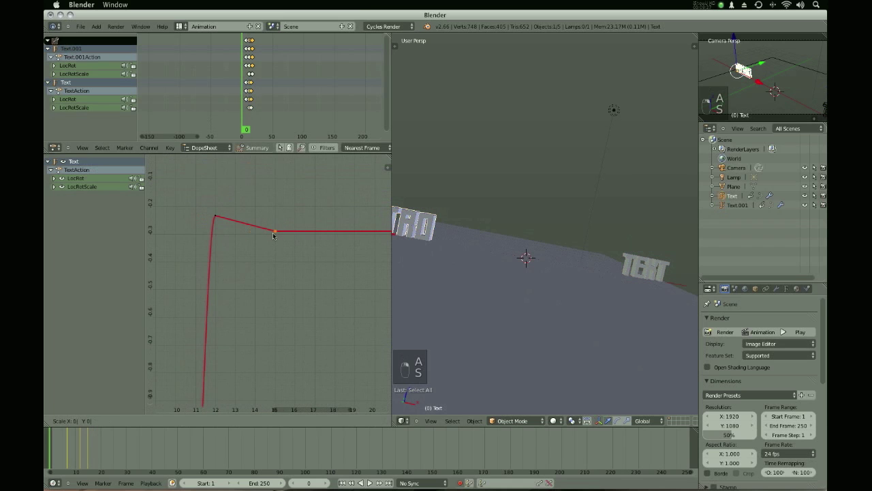
key("s")
key("alt+a")
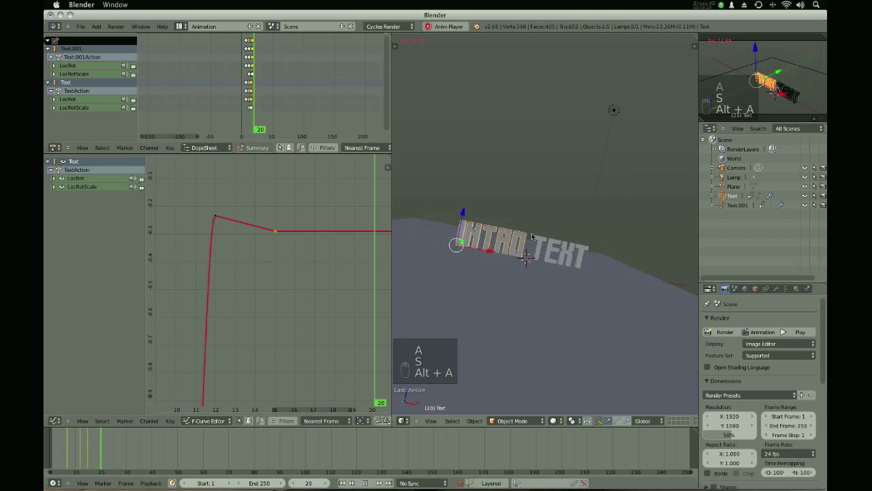
key("Escape")
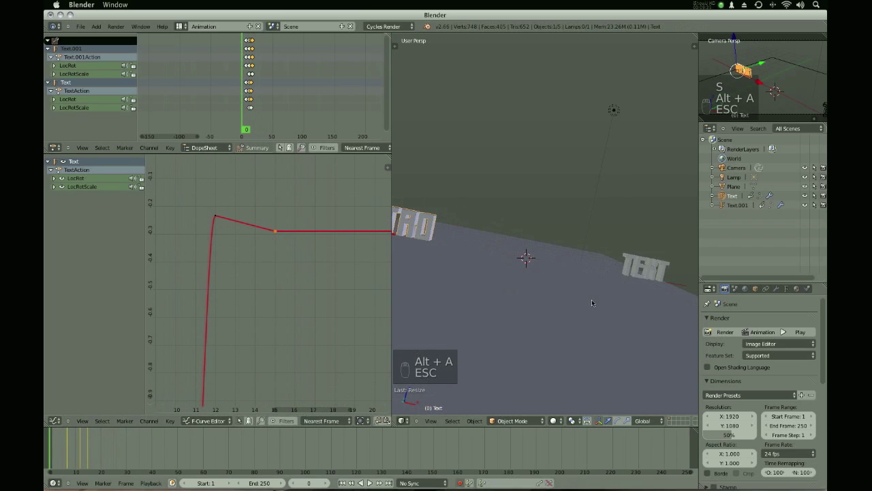
- Play the animation in solid shading to check the collision and recoil of INTRO and TEXT
key("z")
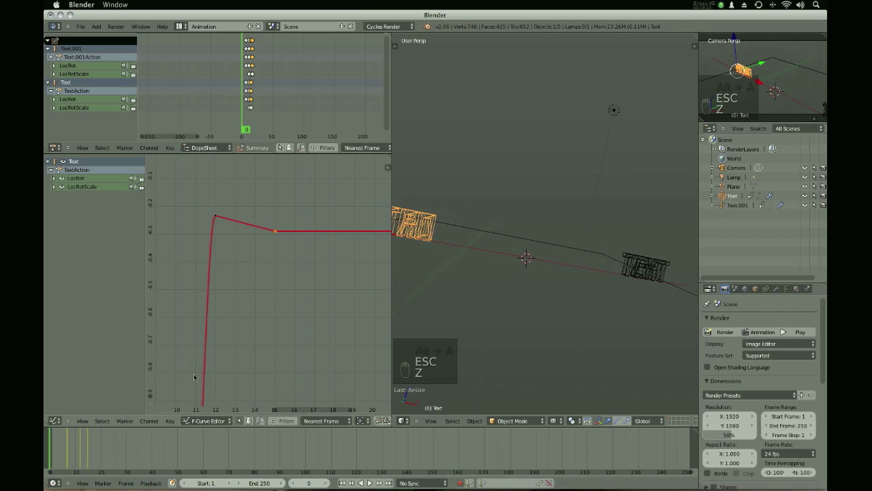
left_click(150, 482)
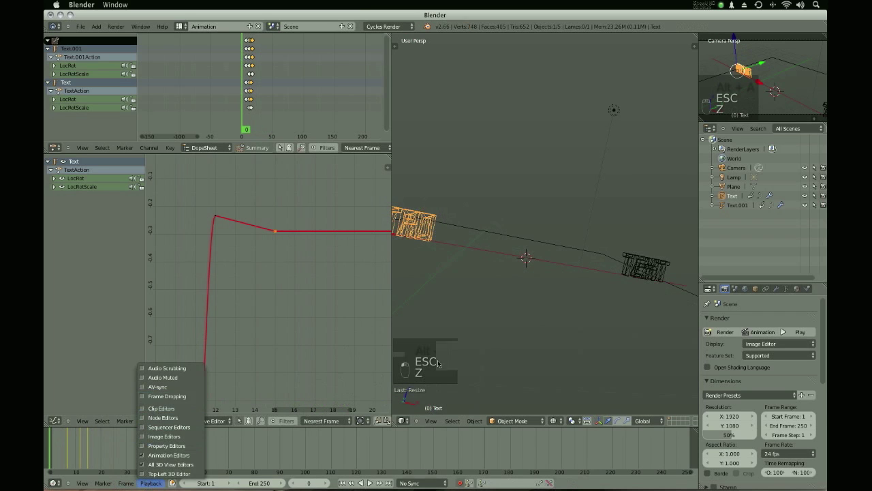
key("z")
key("alt+a")
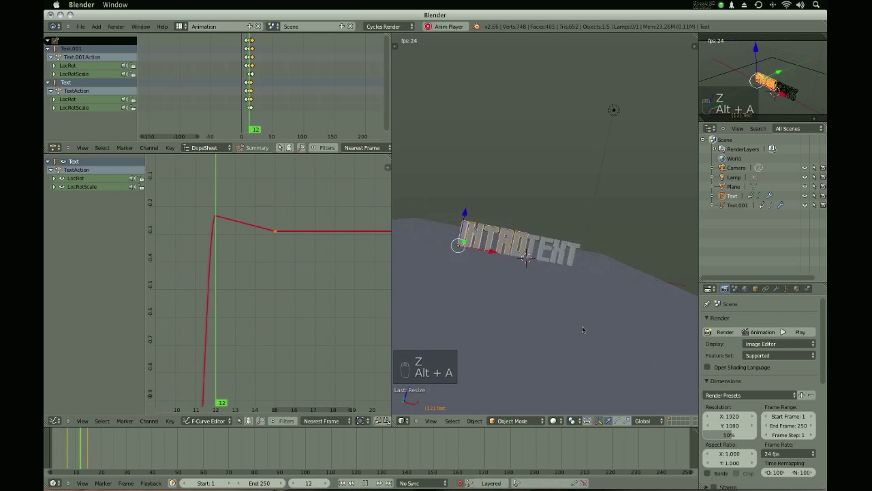
key("Escape")
key("alt+a")
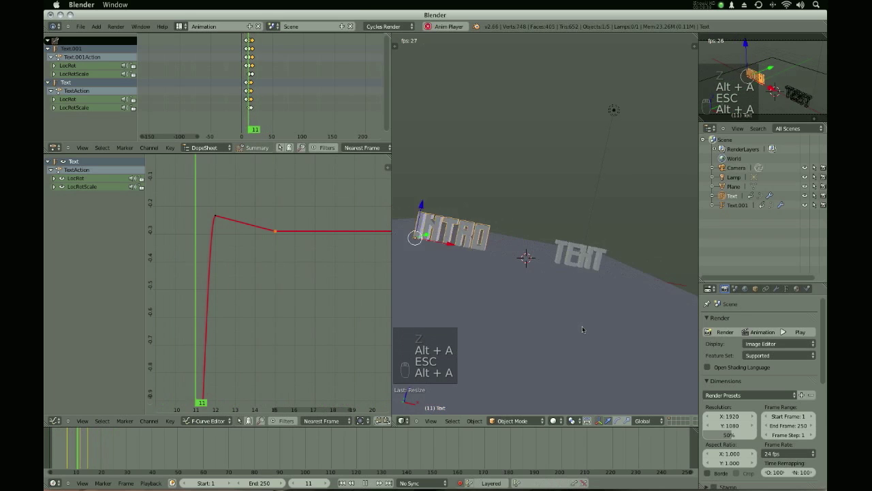
key("Escape")
- Try raising INTRO's X location keyframe at frame 15 toward its impact value to shorten the recoil, playing the animation after each move
scroll(302, 321, "down", 4)
scroll(304, 326, "up", 1)
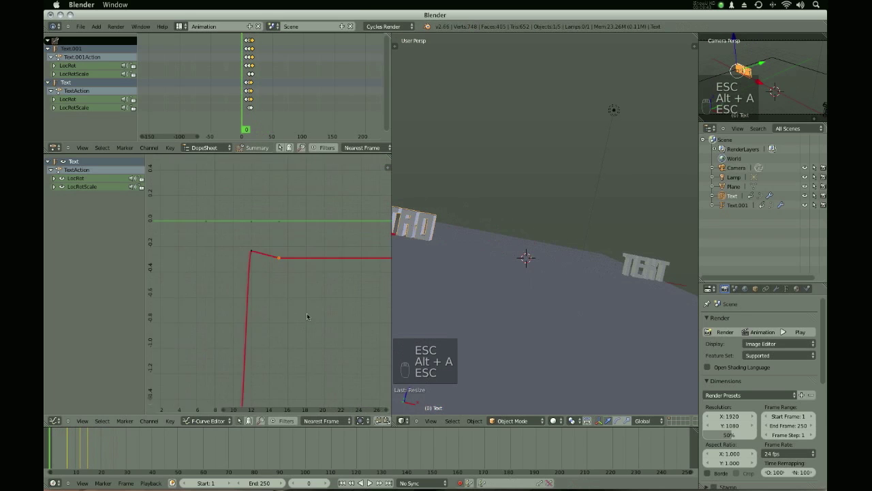
left_click_drag(268, 254, 290, 271)
key("g")
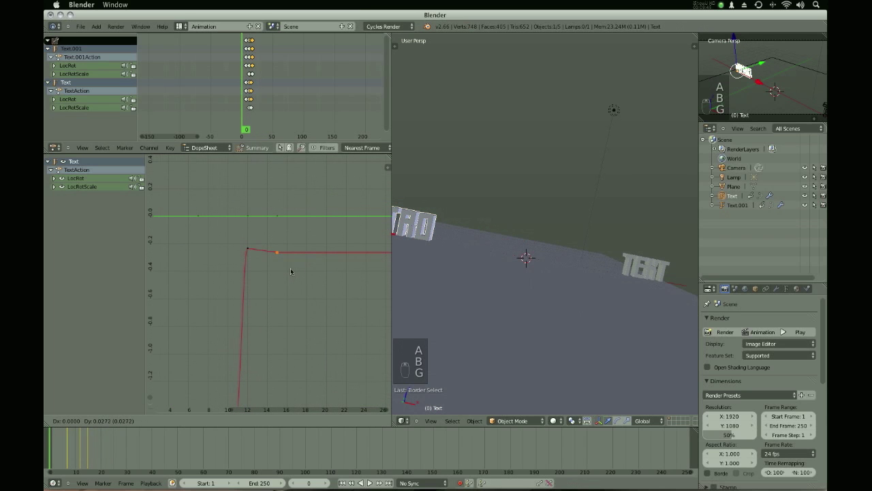
left_click(296, 271)
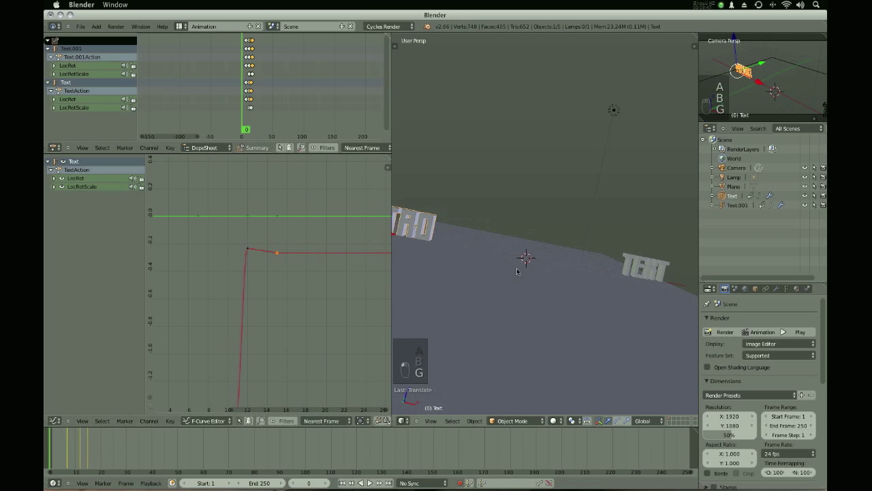
key("alt+a")
key("Escape")
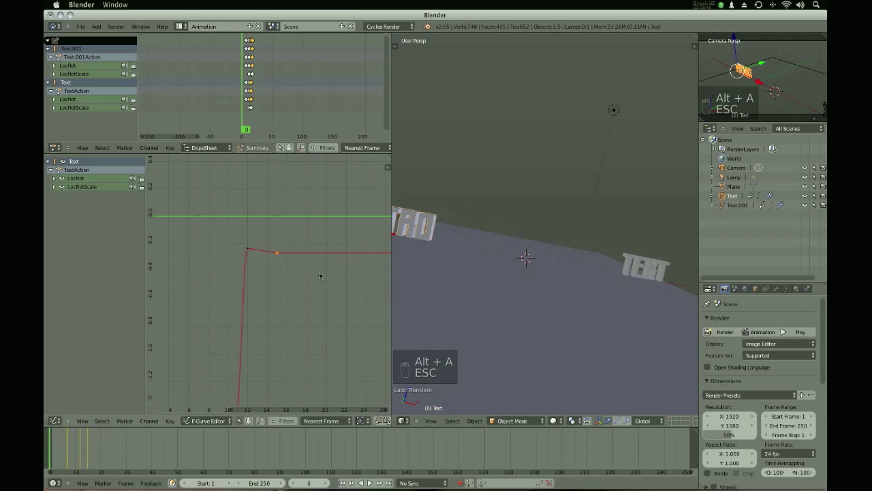
key("g")
left_click(324, 272)
key("alt+a")
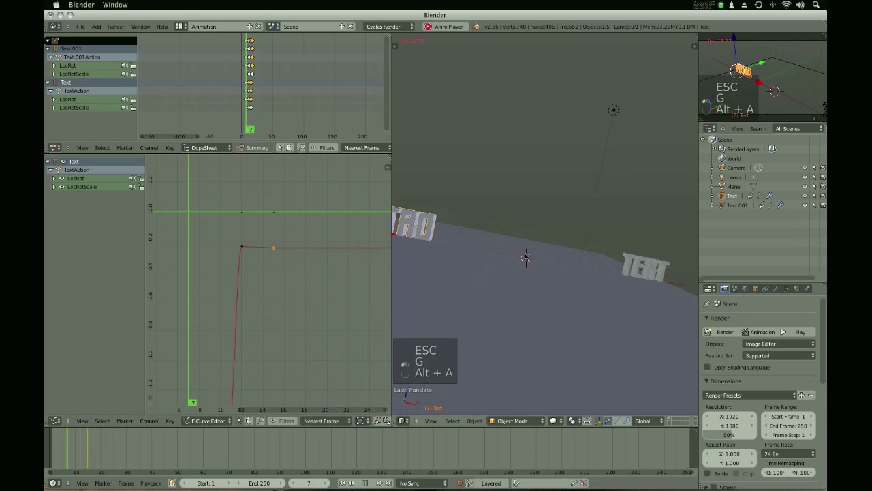
key("Escape")
- Undo the last changes to INTRO's X location keyframe at frame 15
scroll(309, 283, "down", 6)
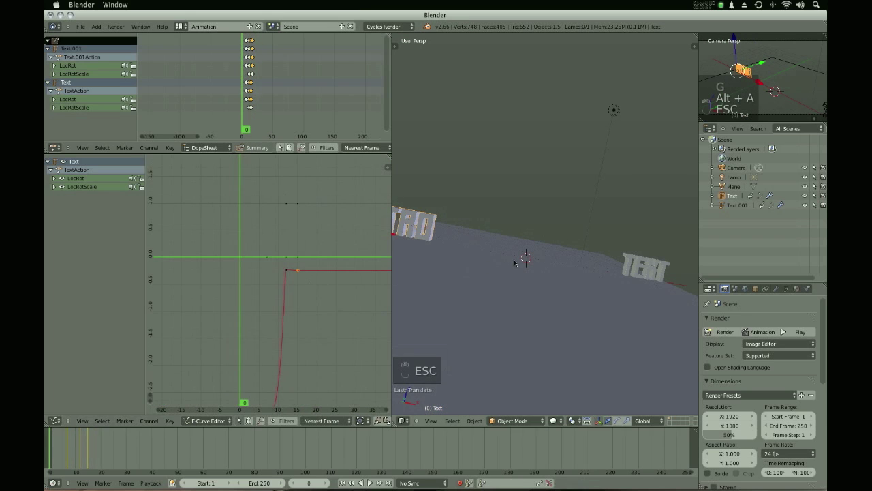
key("ctrl+z")
key("ctrl+z")
key("ctrl+z")
- Lower TEXT's X location keyframe at frame 17 to about 1.8 to shorten its recoil
right_click(670, 278)
scroll(275, 301, "down", 5)
middle_click_drag(312, 187, 299, 205)
scroll(296, 206, "up", 8)
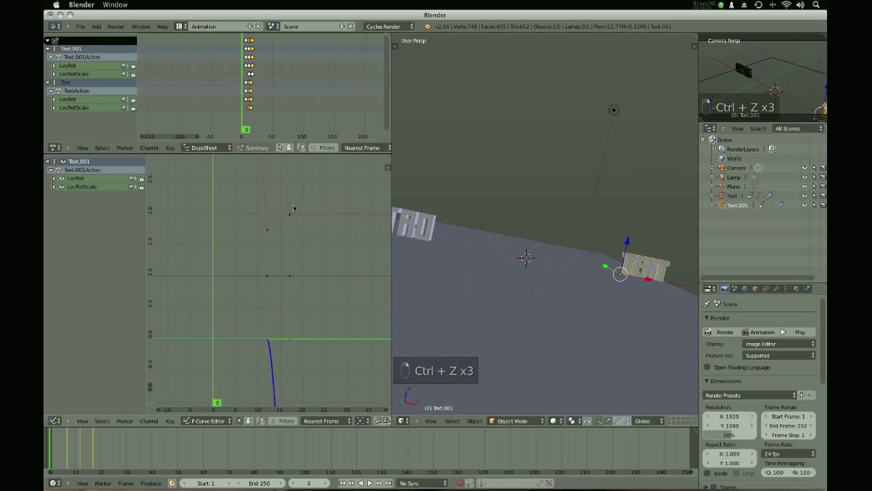
key("b")
left_click(295, 226)
key("g")
left_click(297, 235)
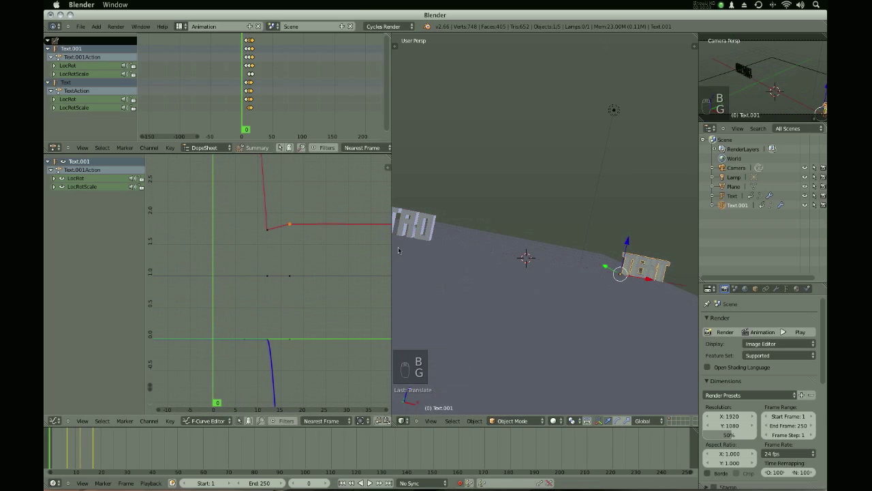
- Play the animation twice and scrub to frame 11 to check TEXT's shortened recoil
key("alt+a")
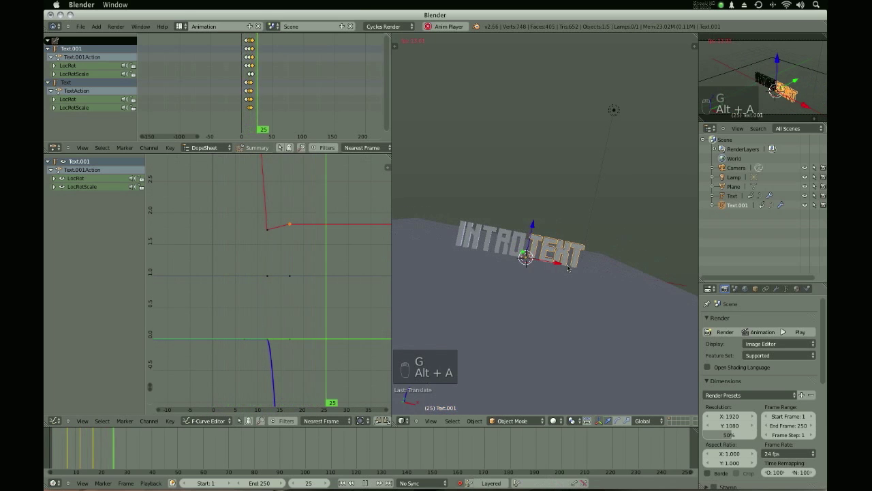
key("Escape")
key("alt+a")
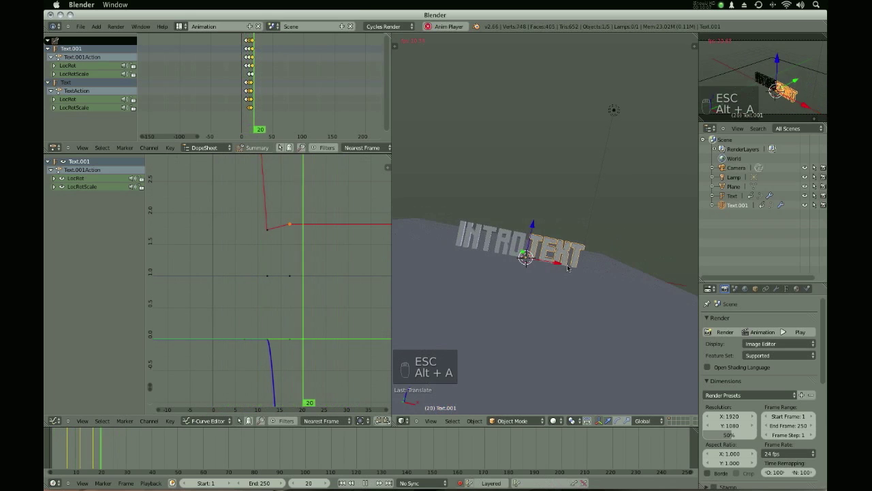
key("Escape")
left_click_drag(58, 451, 76, 456)
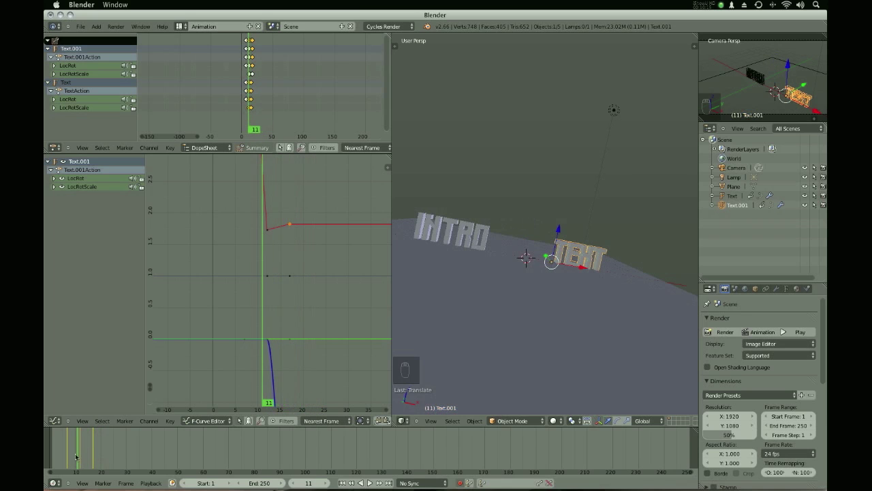
- Stretch the outgoing handle of TEXT's X location keyframe at frame 12 horizontally to about frame 17 and play the animation
scroll(276, 242, "up", 3)
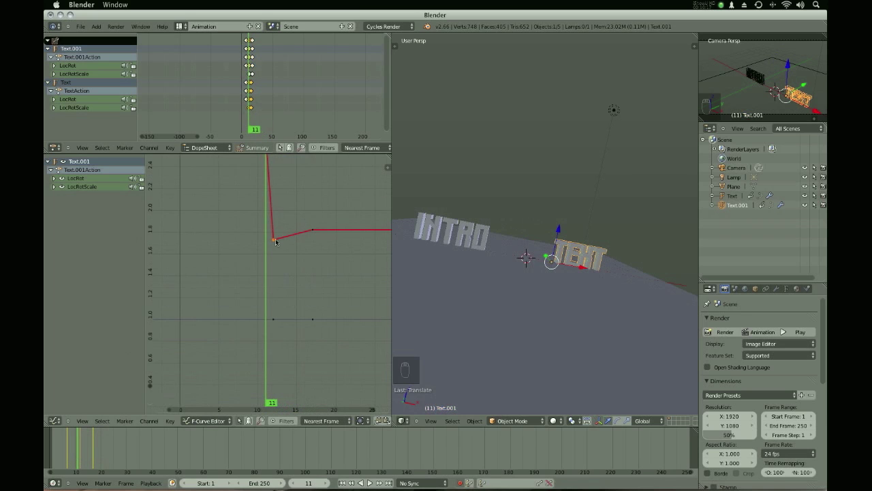
key("g")
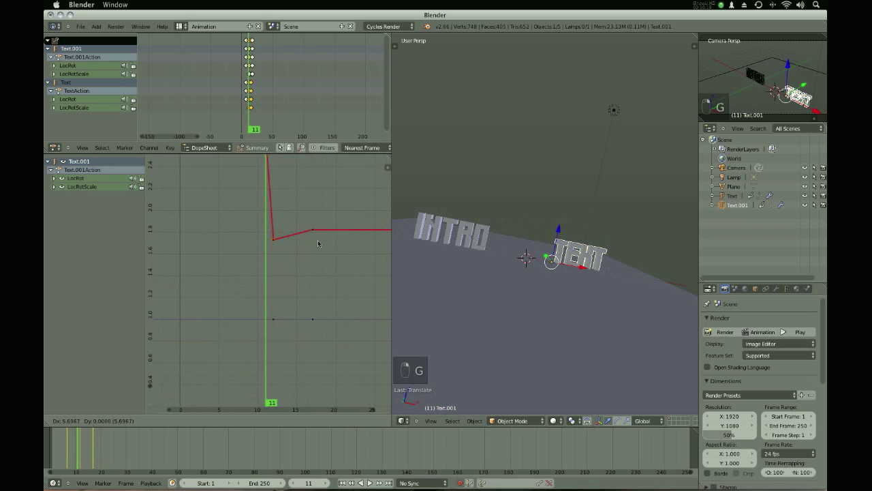
left_click(321, 242)
key("g")
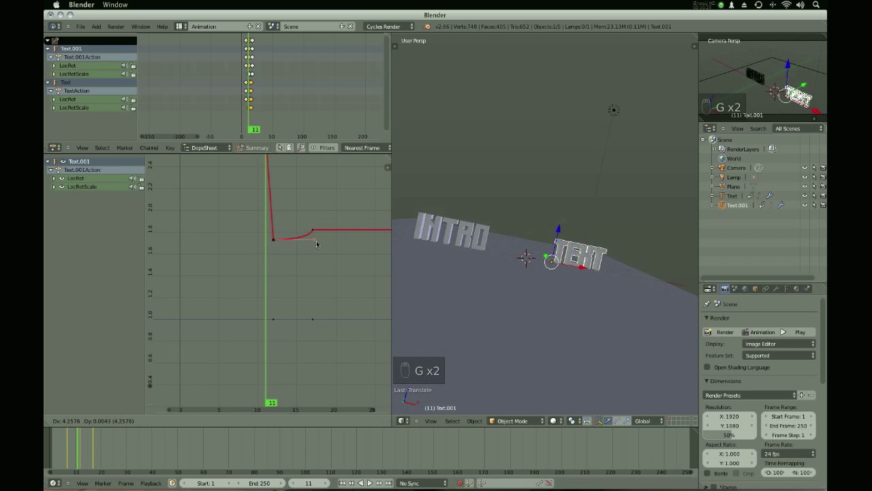
left_click(317, 242)
key("alt+a")
key("Escape")
key("alt+a")
key("Escape")
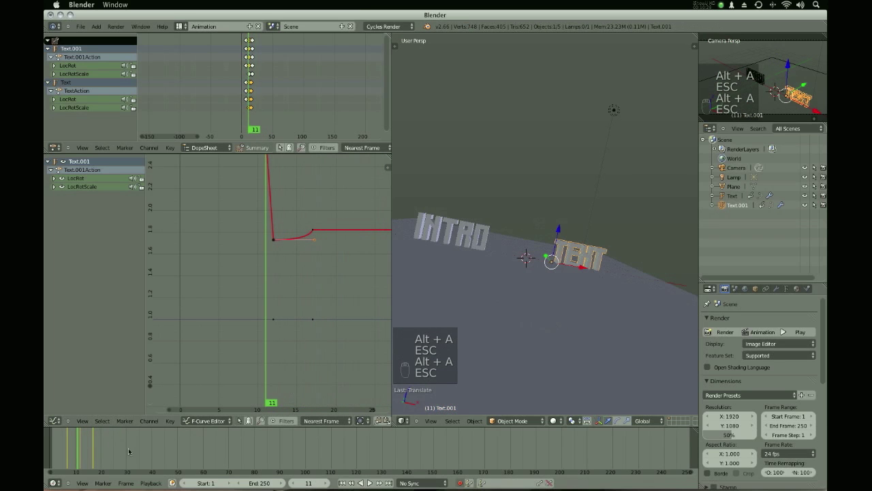
- Step frame by frame through the collision up to frame 21 to examine TEXT's recoil
left_click_drag(71, 458, 83, 458)
key("Right")
key("Right")
key("Right")
key("Right")
key("Right")
key("Right")
key("Right")
key("Right")
key("Right")
key("Right")
key("Right")
key("Right")
key("Right")
key("Right")
key("Right")
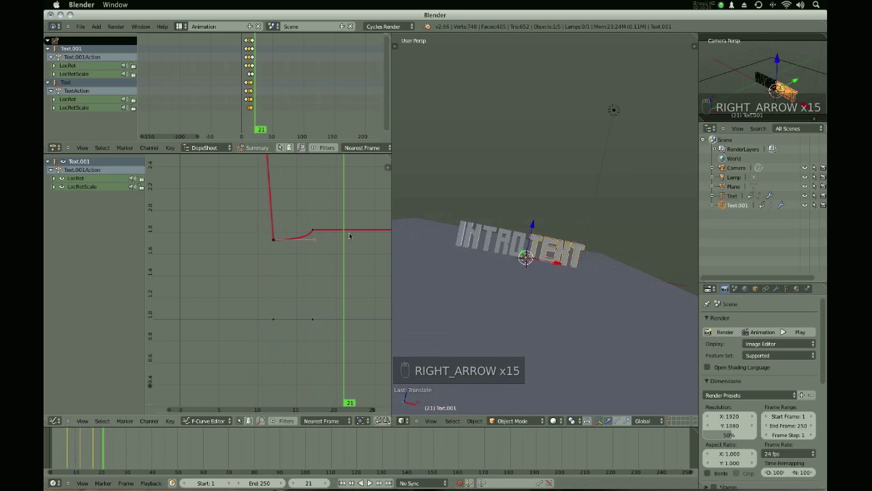
- Move the outgoing handle of TEXT's frame 12 X location keyframe up to about frame 13 at 1.8, and play the animation
key("g")
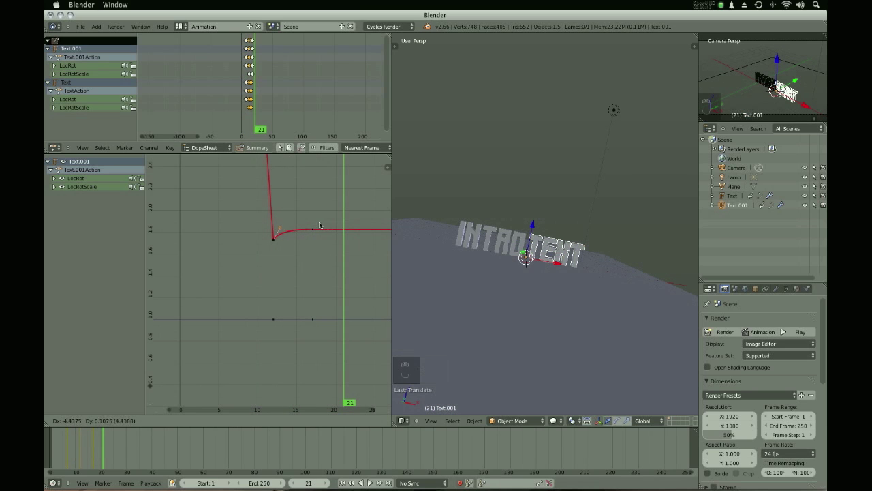
left_click(316, 225)
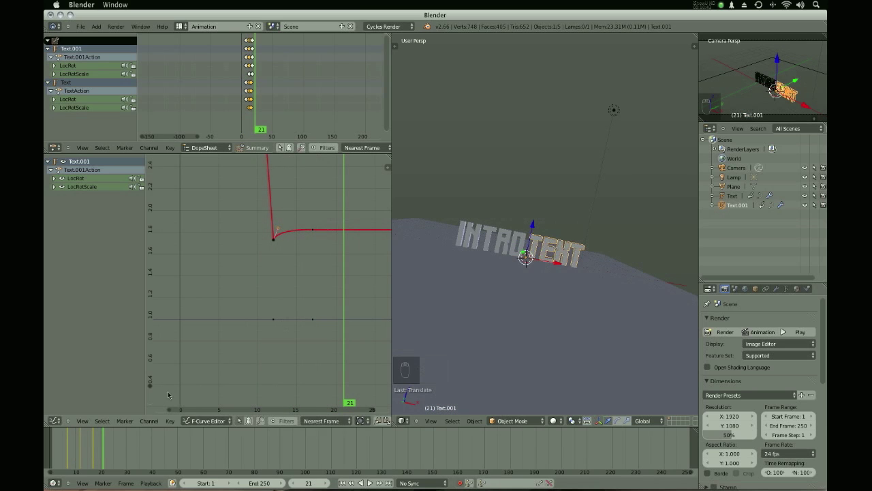
key("alt+a")
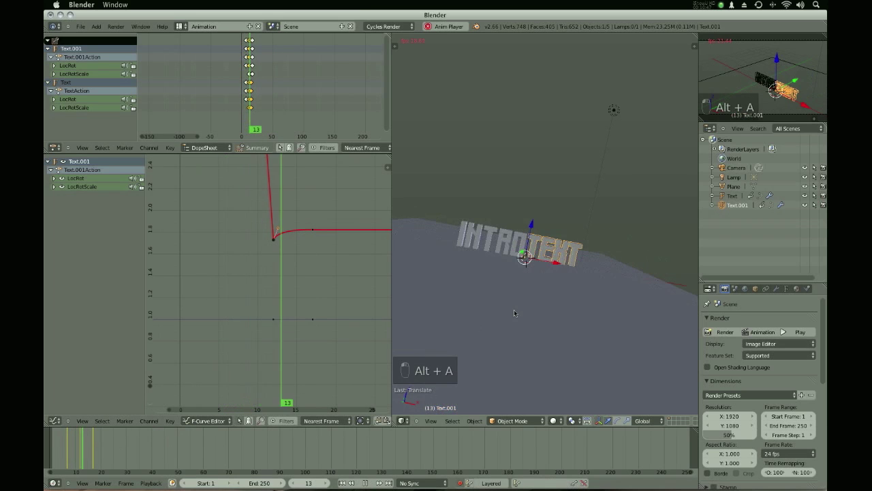
- Select INTRO and the incoming handle of its X location keyframe at frame 15
right_click(479, 246)
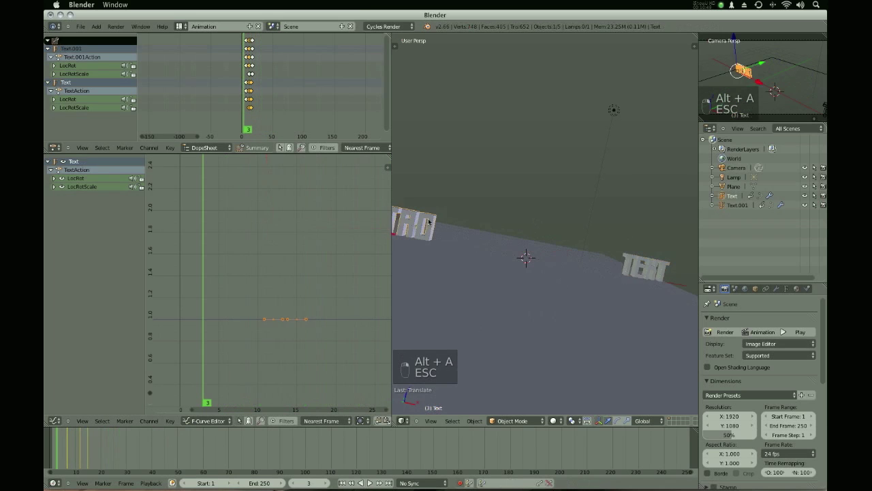
scroll(288, 252, "down", 6)
scroll(284, 308, "down", 2)
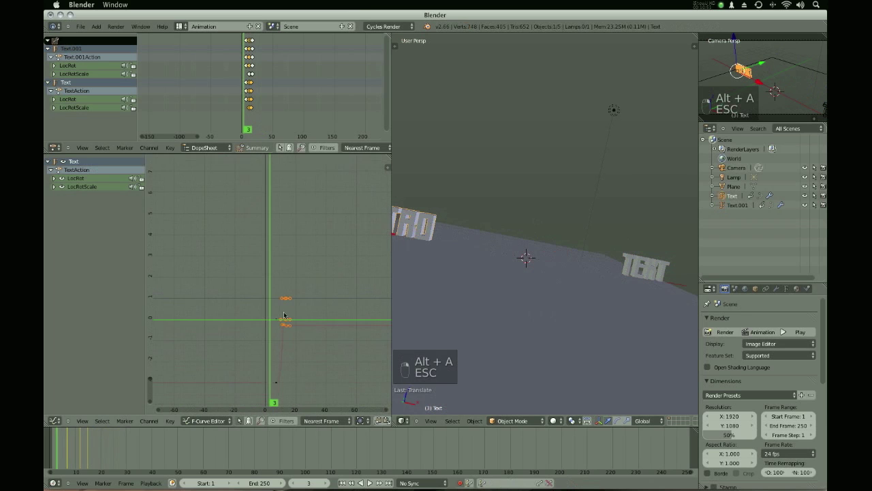
scroll(263, 268, "up", 6)
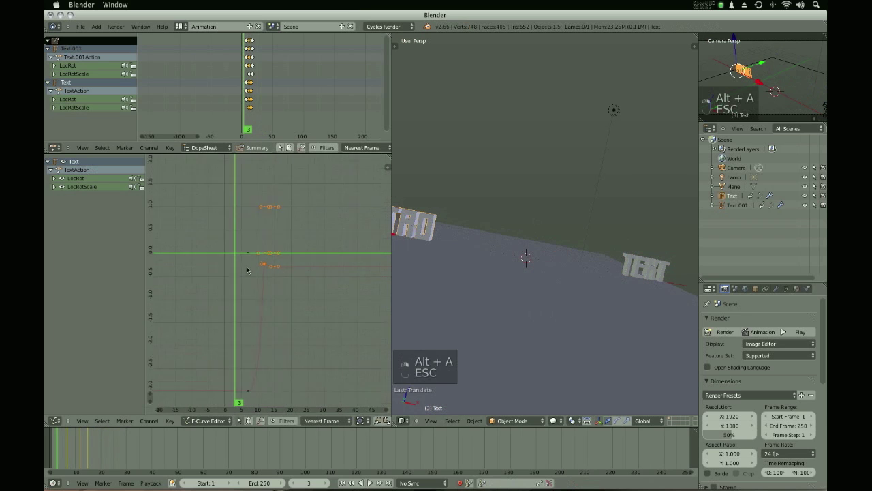
scroll(281, 285, "up", 6)
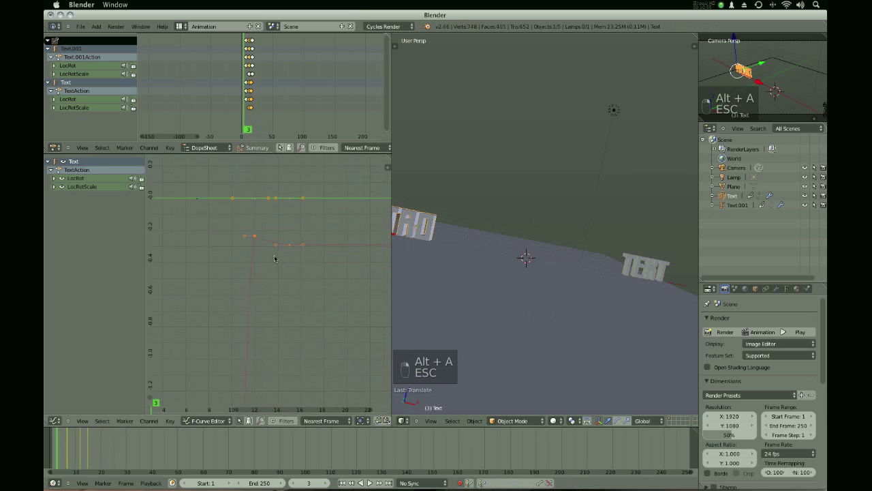
right_click(271, 242)
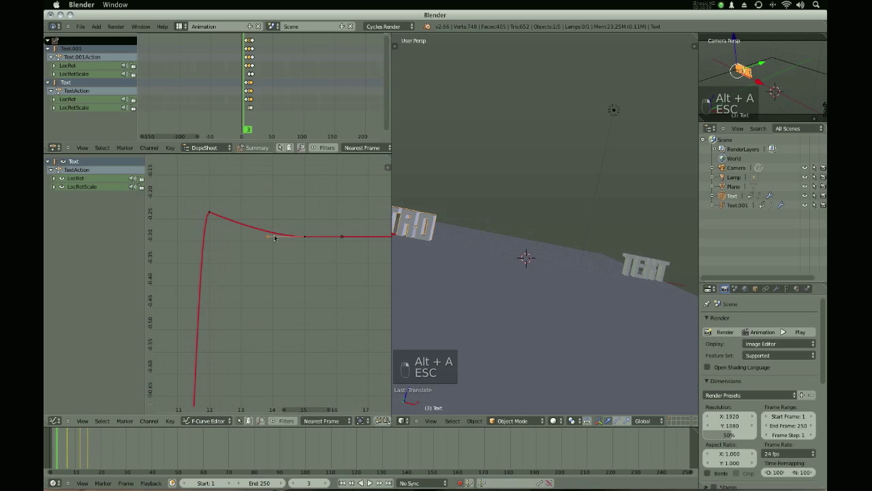
key("h")
key("h")
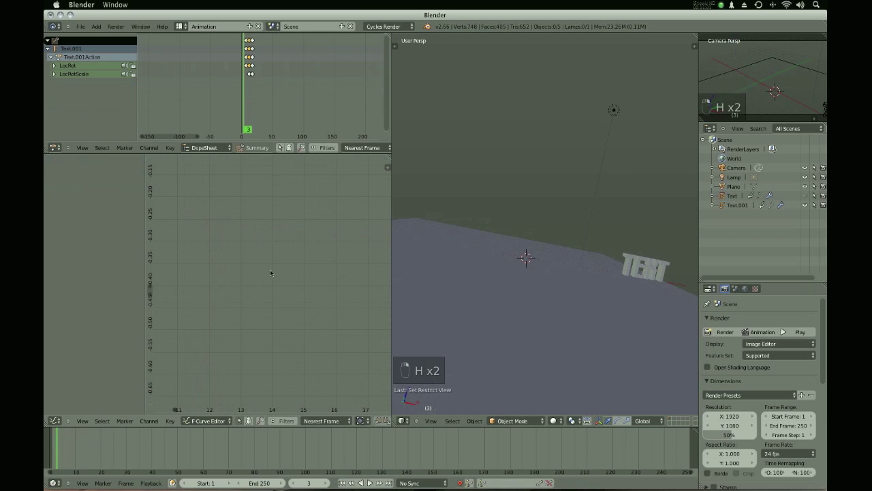
scroll(529, 249, "down", 6)
key("alt+h")
scroll(529, 249, "up", 4)
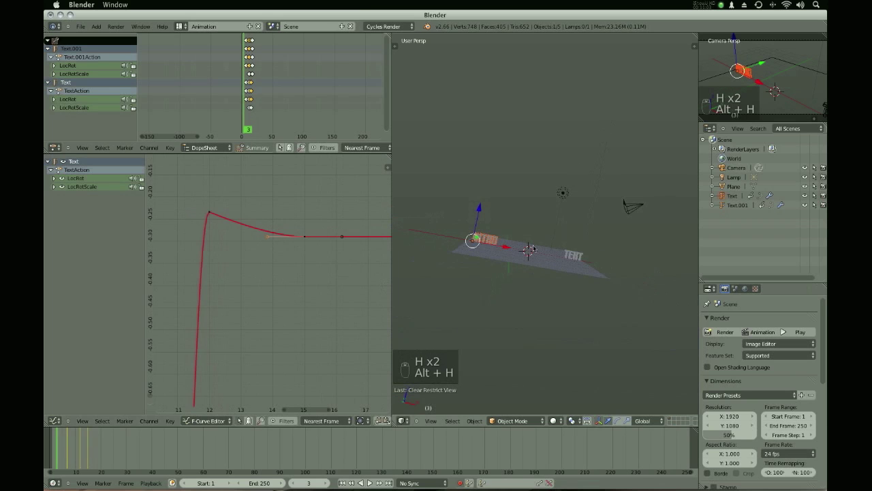
- Extend the incoming handle of INTRO's X location keyframe at frame 15 horizontally to about frame 12.6 to ease out the recoil
key("Home")
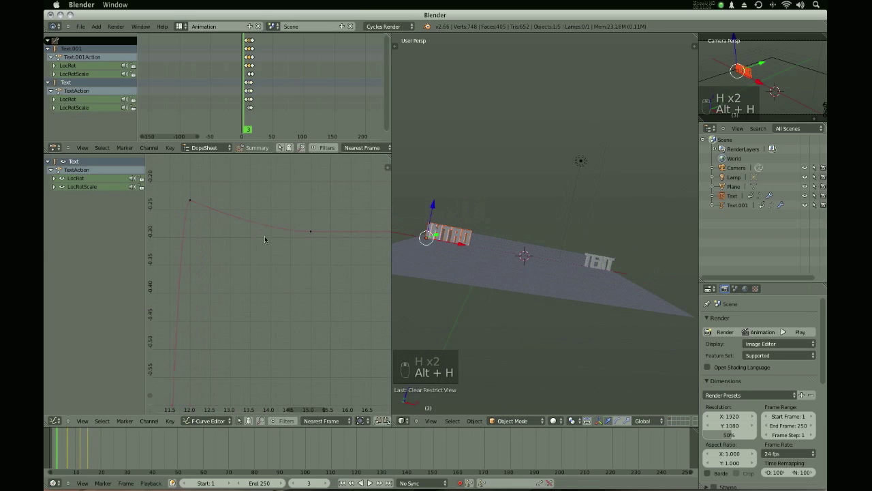
right_click(308, 230)
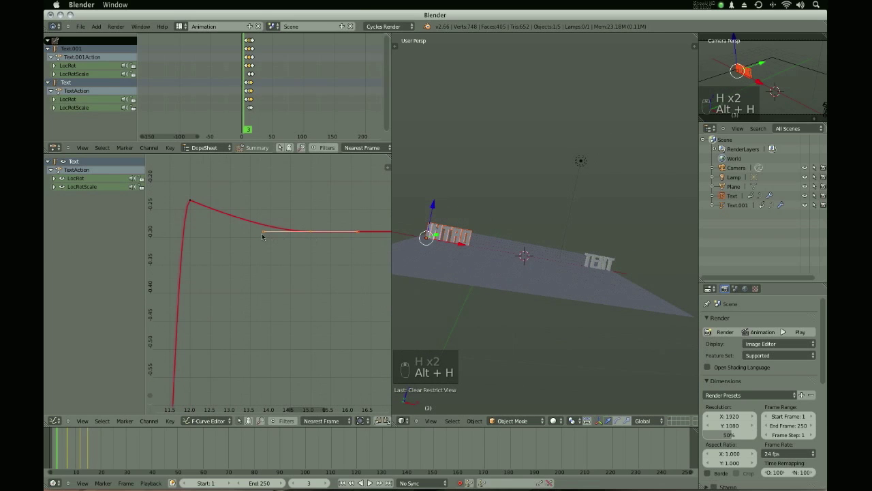
key("a")
key("g")
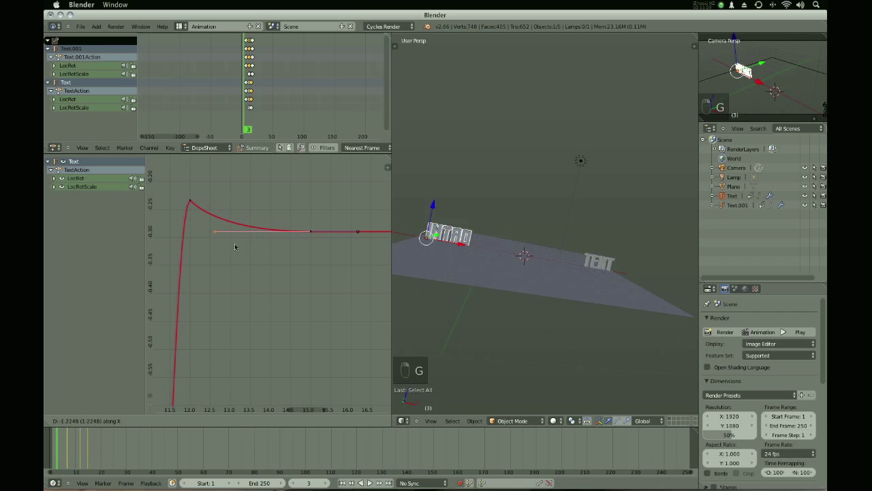
left_click(235, 246)
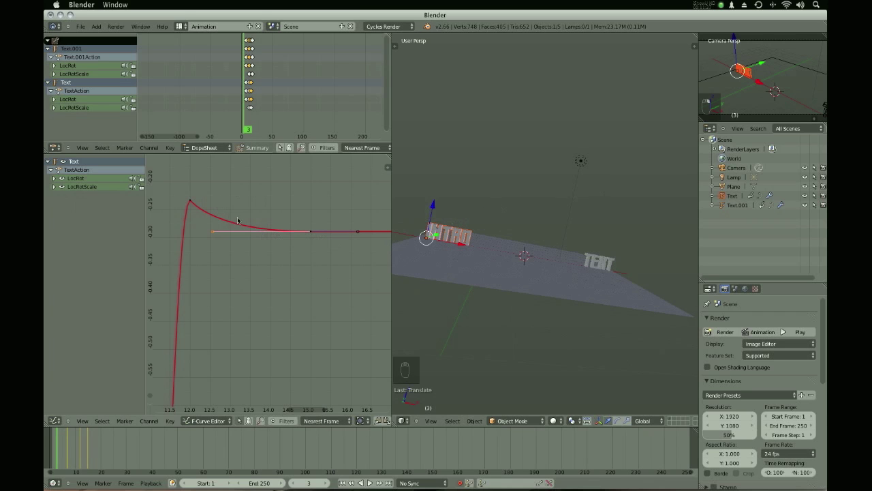
- Select TEXT and play the animation twice from a closer angle to review the collision and recoil
right_click(593, 265)
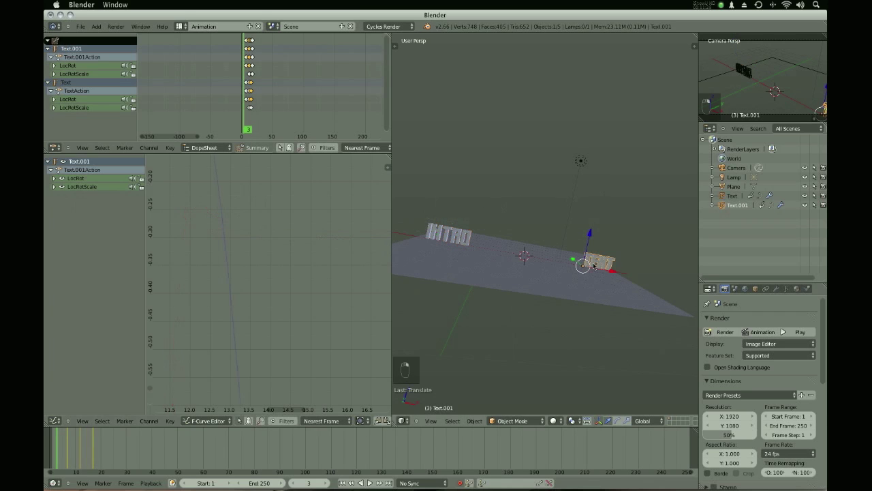
scroll(270, 235, "down", 1)
middle_click_drag(518, 266, 538, 273)
scroll(538, 279, "up", 2)
key("alt+a")
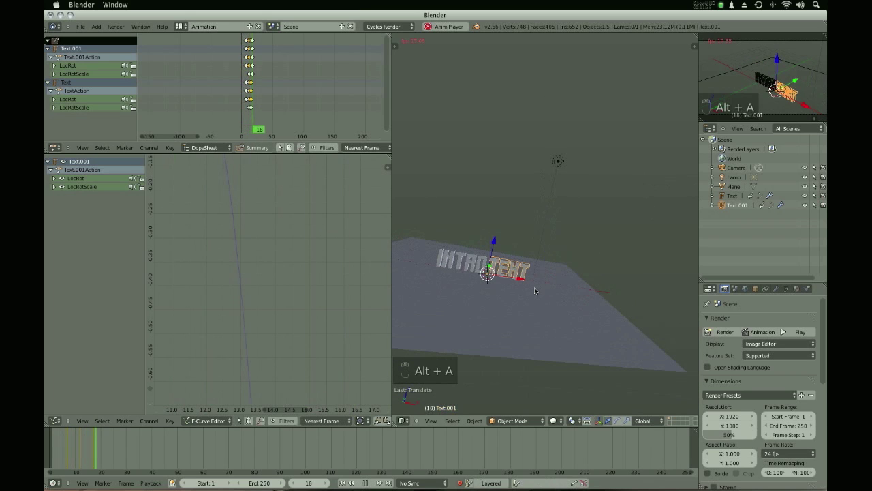
key("Escape")
key("alt+a")
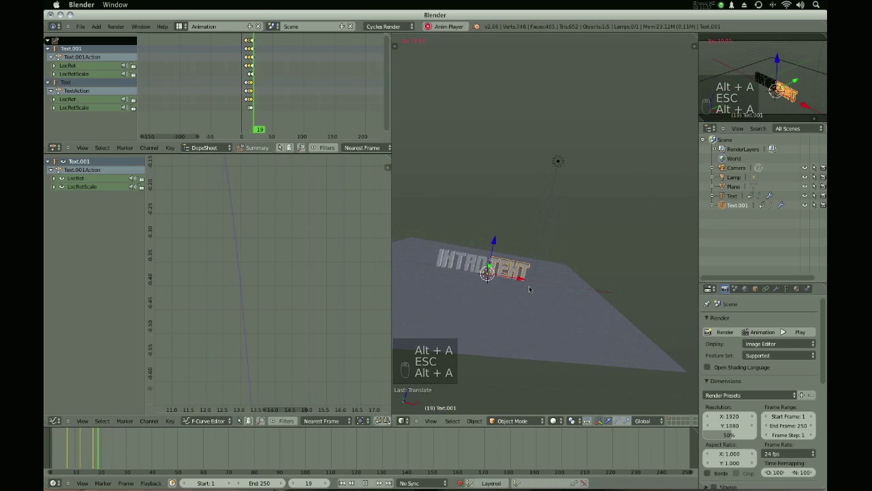
key("Escape")
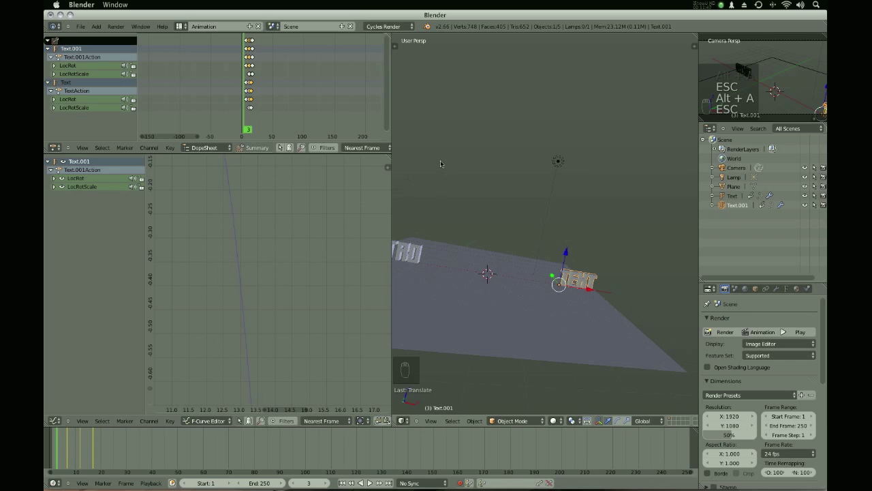
- Scrub the timeline back before the collision and set the current frame to 5
left_click(83, 450)
left_click_drag(87, 455, 58, 455)
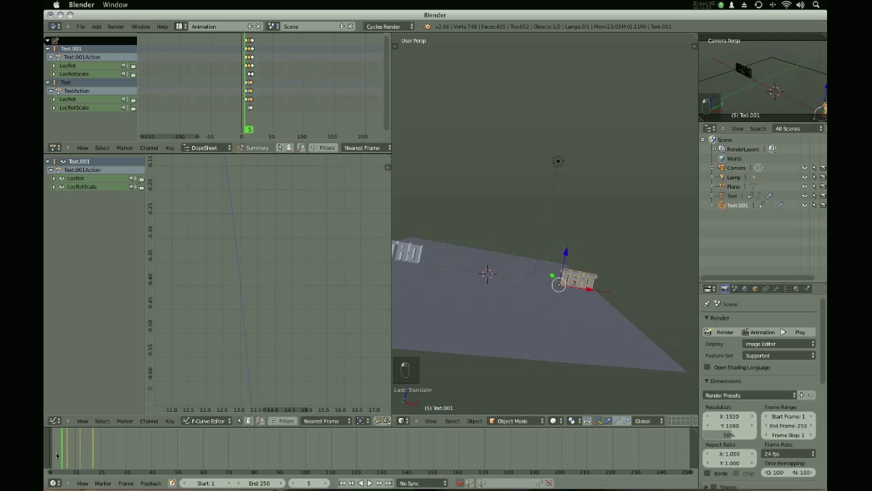
left_click(64, 455)
- Select the lamp above the plane and switch the render engine from Cycles to Blender Render
right_click(551, 173)
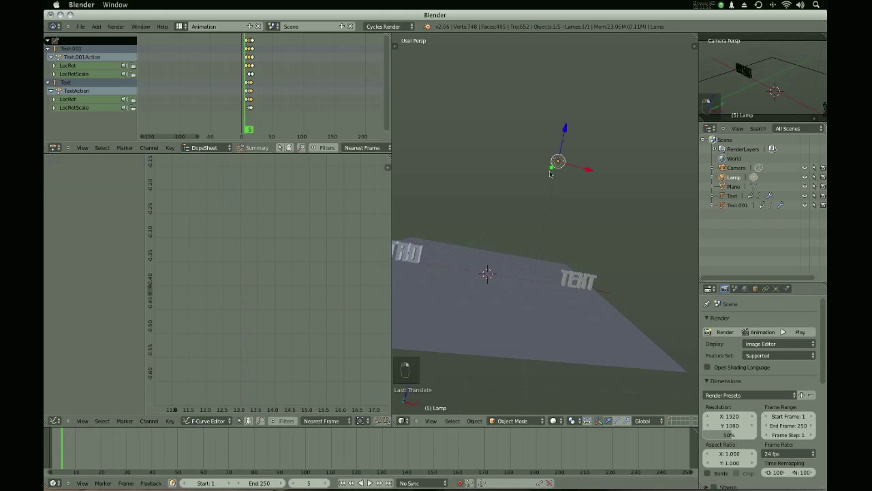
left_click(383, 26)
left_click(386, 38)
middle_click_drag(526, 168, 542, 246)
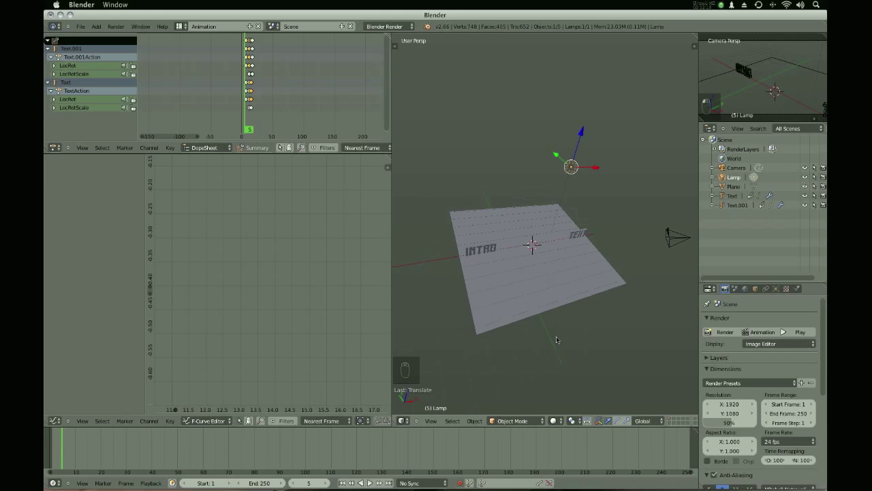
key("shift+a")
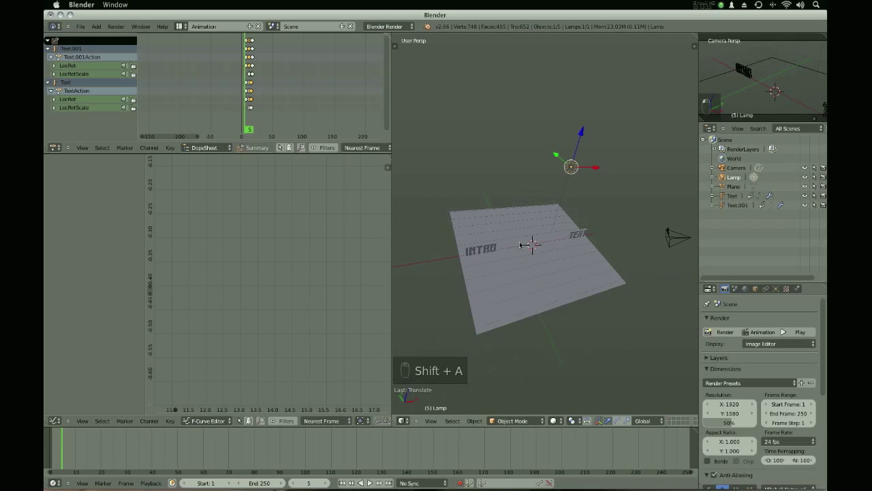
scroll(597, 161, "down", 3)
scroll(586, 186, "up", 6)
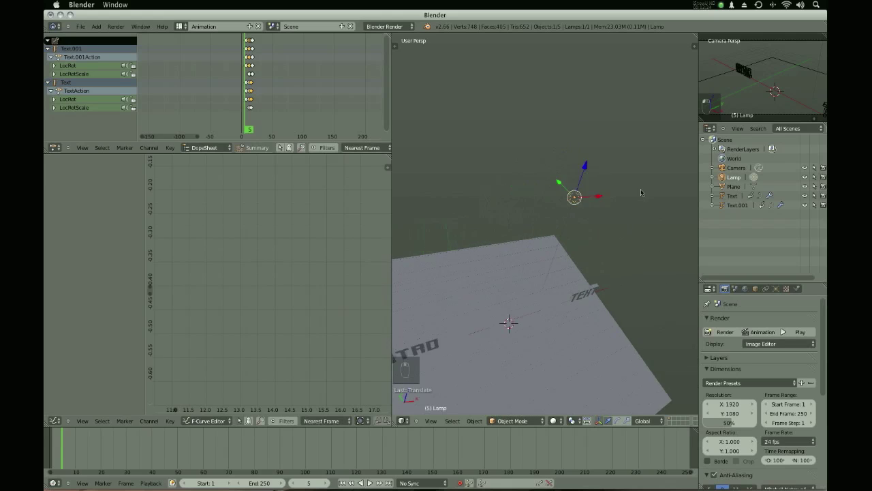
scroll(643, 188, "down", 4)
scroll(571, 227, "up", 4)
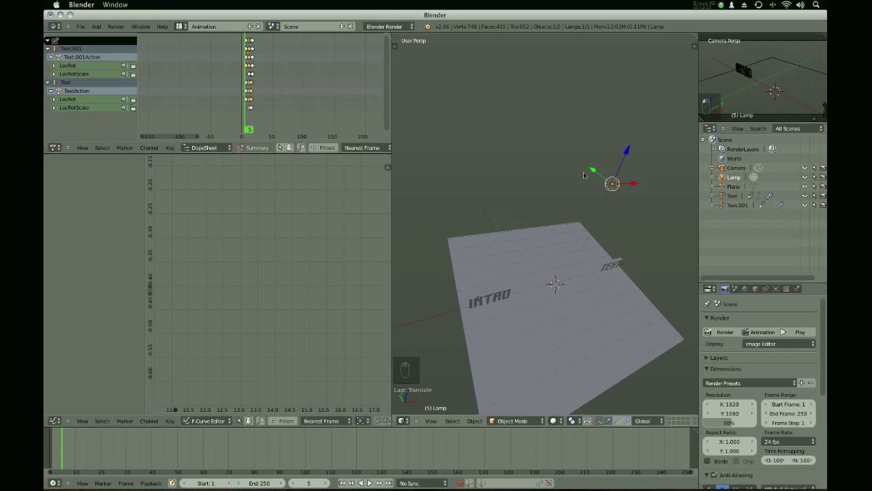
scroll(608, 189, "up", 2)
scroll(610, 197, "down", 3)
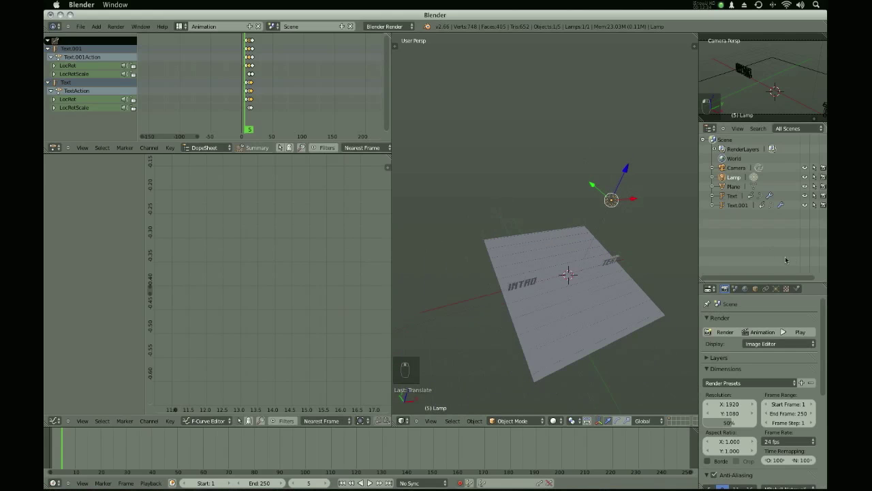
- Change the selected lamp's type from Point to Sun
left_click(776, 289)
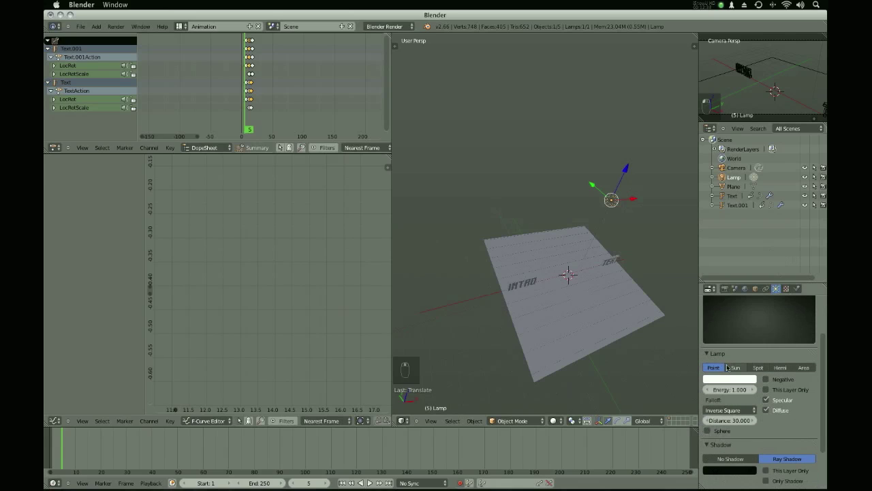
left_click(736, 367)
scroll(607, 257, "up", 2)
middle_click_drag(607, 257, 533, 196)
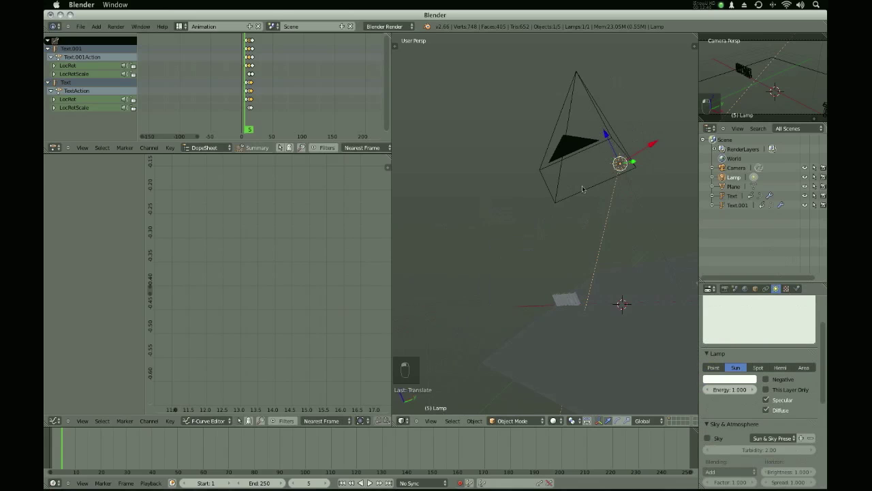
middle_click_drag(582, 186, 579, 220)
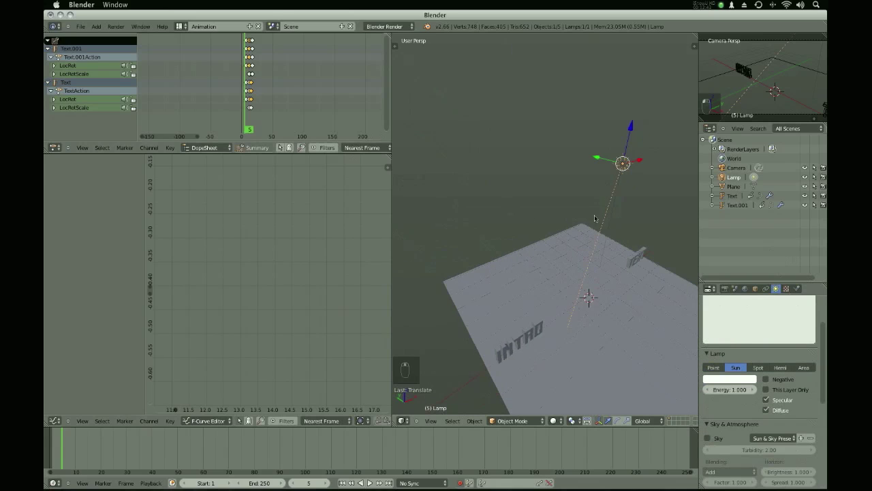
- Move the sun lamp down beside TEXT and rotate it freely so its light shines at a shallow angle across the plane
key("r")
left_click(513, 238)
key("g")
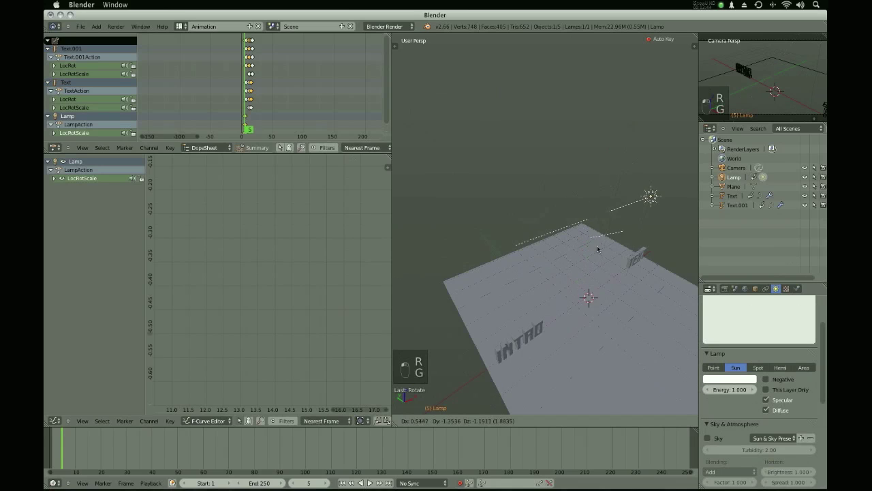
left_click(615, 300)
key("r")
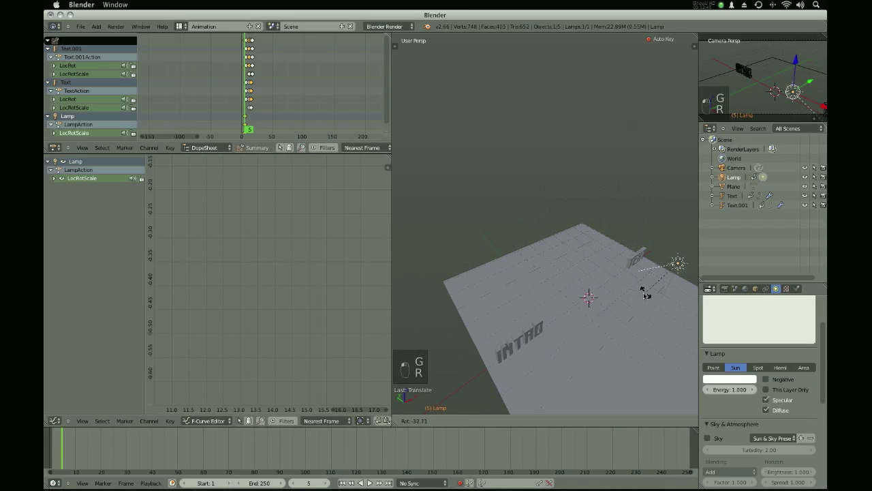
key("r")
left_click(653, 325)
middle_click_drag(653, 325, 639, 278)
key("r")
key("r")
left_click(627, 281)
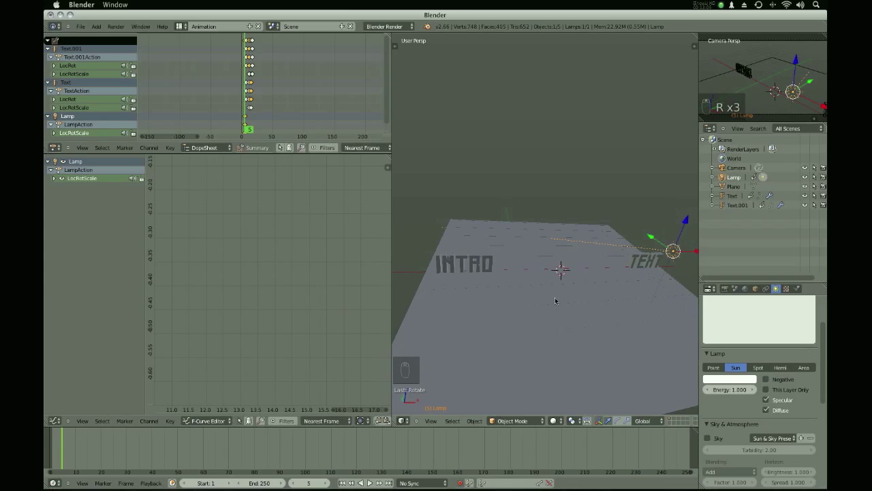
- Set the sun lamp's energy to 2
left_click(728, 388)
type("2")
key("Return")
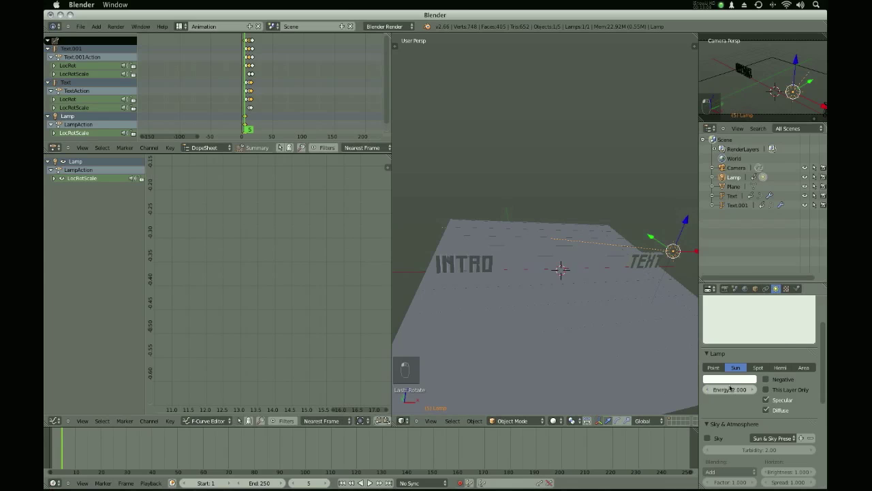
- Enable Sky in the sun lamp's Sky & Atmosphere settings and look over its remaining options and preview
scroll(733, 368, "down", 3)
left_click(715, 383)
scroll(750, 385, "up", 3)
scroll(750, 392, "down", 4)
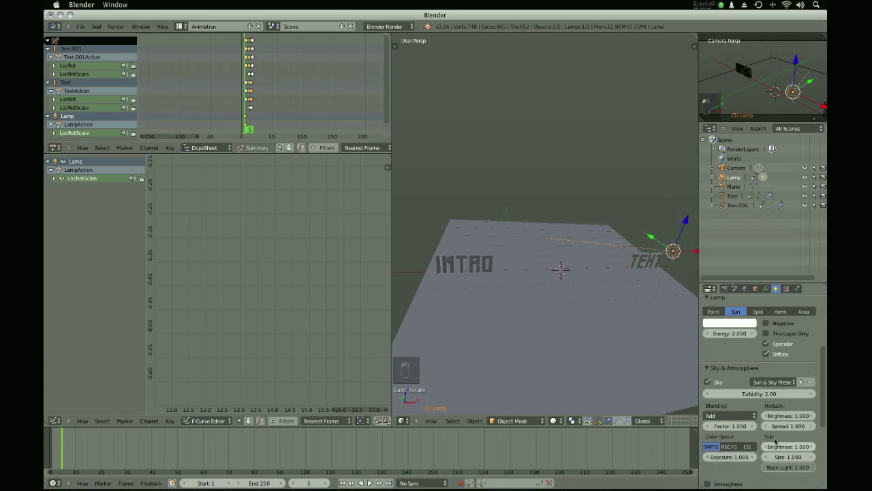
scroll(744, 412, "down", 4)
scroll(744, 395, "up", 8)
scroll(745, 364, "up", 1)
scroll(745, 365, "down", 4)
scroll(743, 370, "up", 3)
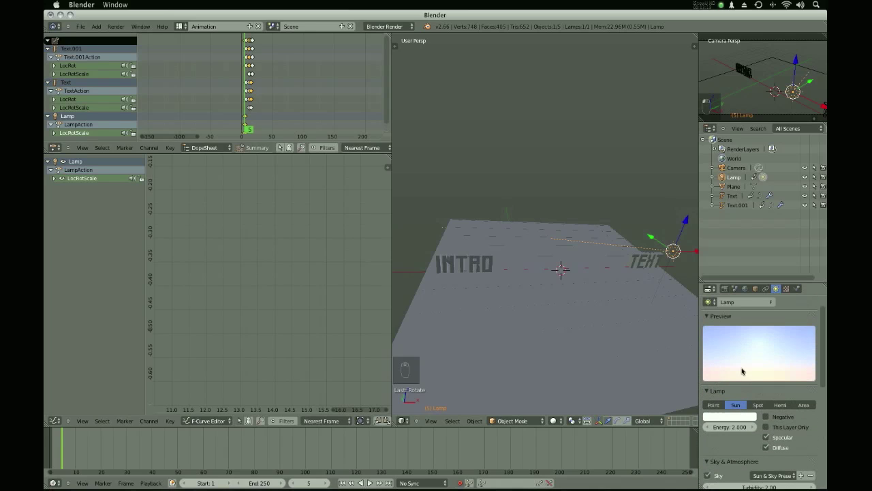
- Brighten the world's horizon color to a light grey
left_click(747, 294)
scroll(725, 335, "down", 3)
left_click(723, 335)
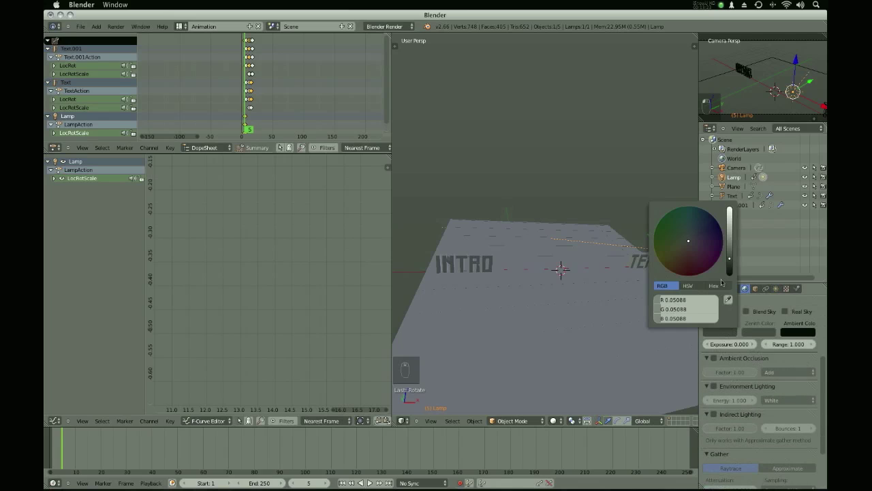
left_click_drag(733, 240, 731, 236)
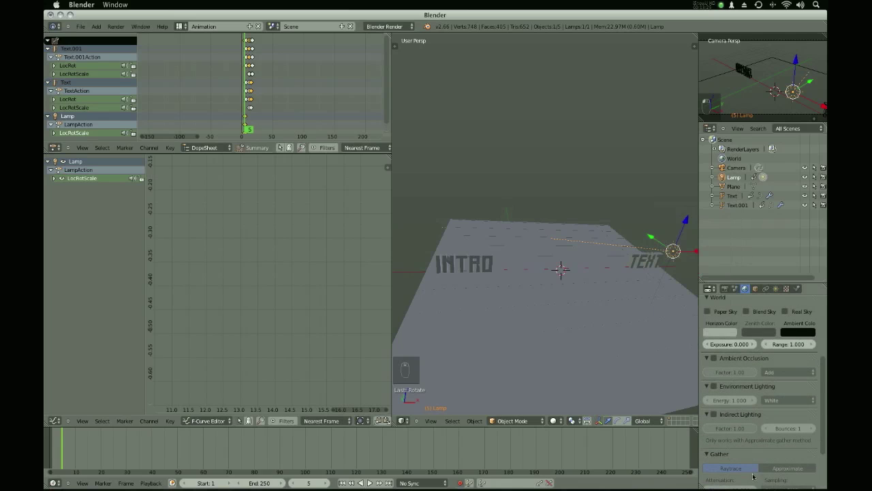
scroll(725, 430, "up", 2)
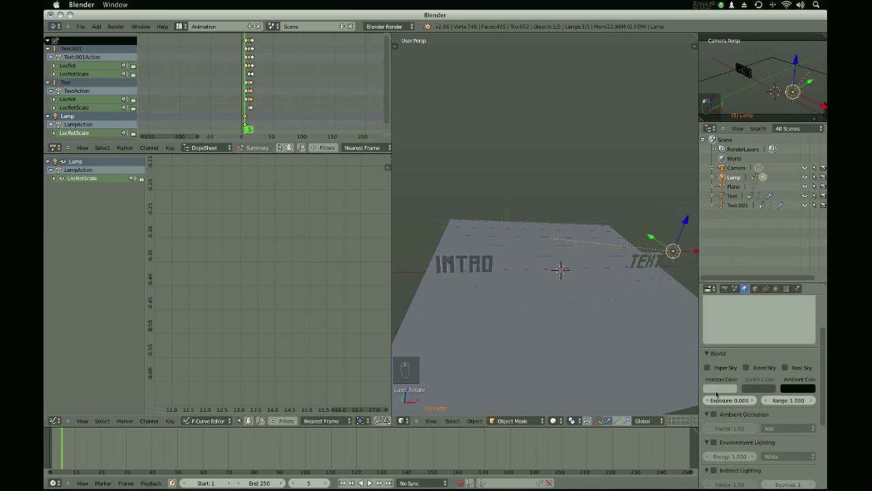
scroll(788, 394, "down", 2)
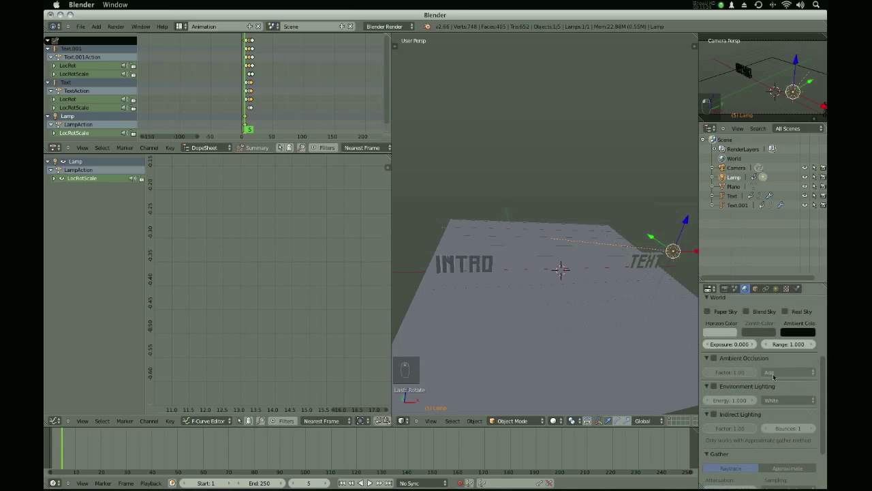
- Enable the world's Ambient Occlusion and set its blending mode to Multiply
left_click(713, 358)
left_click(788, 373)
left_click(783, 353)
- Enable the world's Environment Lighting and set its energy to 0.5
left_click(714, 387)
left_click(727, 399)
type("0.5")
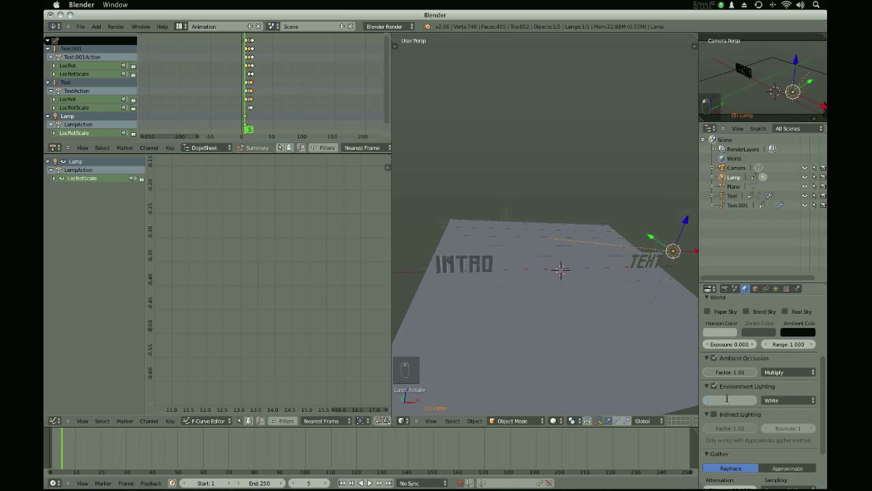
key("Return")
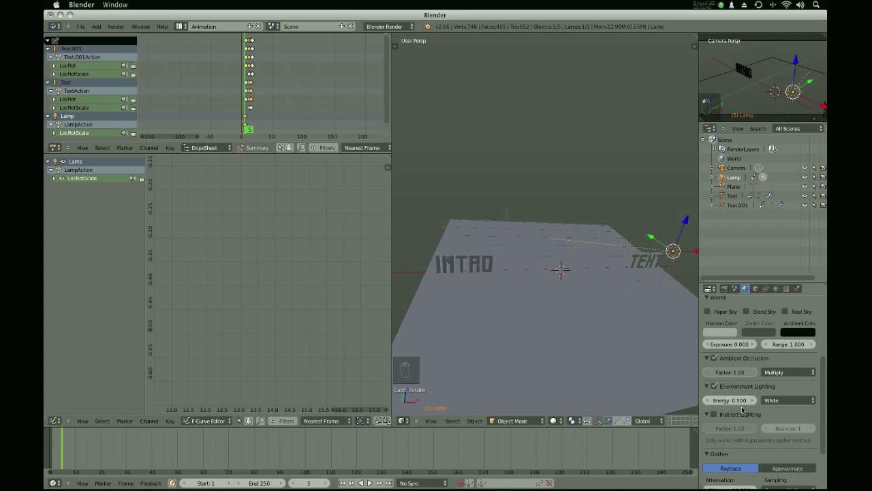
- Lower the Environment Lighting energy to 0.3
left_click(735, 402)
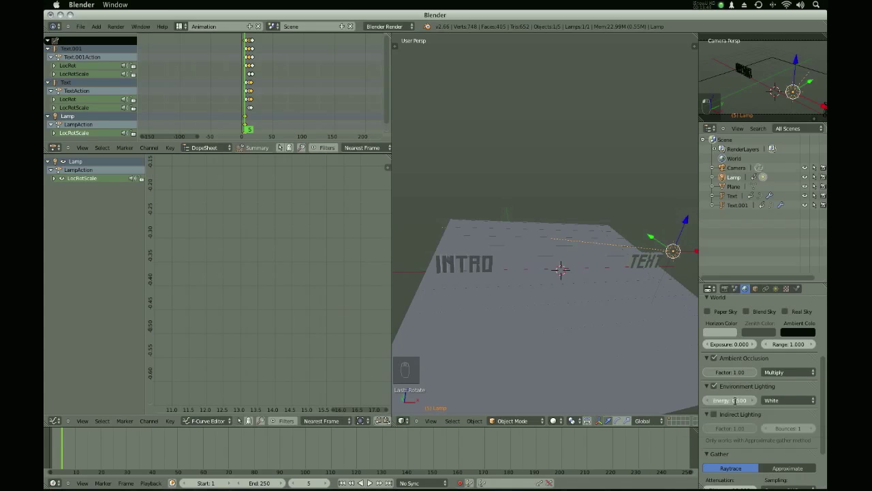
type("0.3")
key("Return")
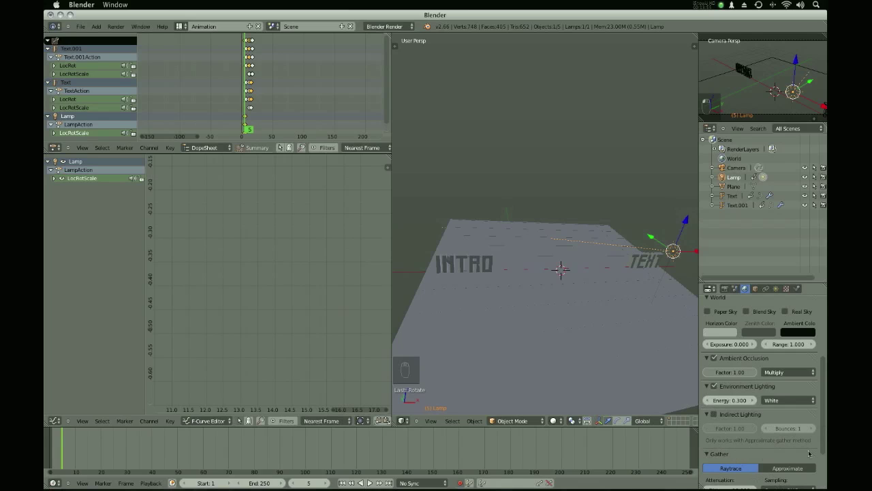
- Set the sun lamp's ray shadow samples to 5 and its soft size to 6
scroll(746, 419, "down", 2)
scroll(749, 414, "up", 4)
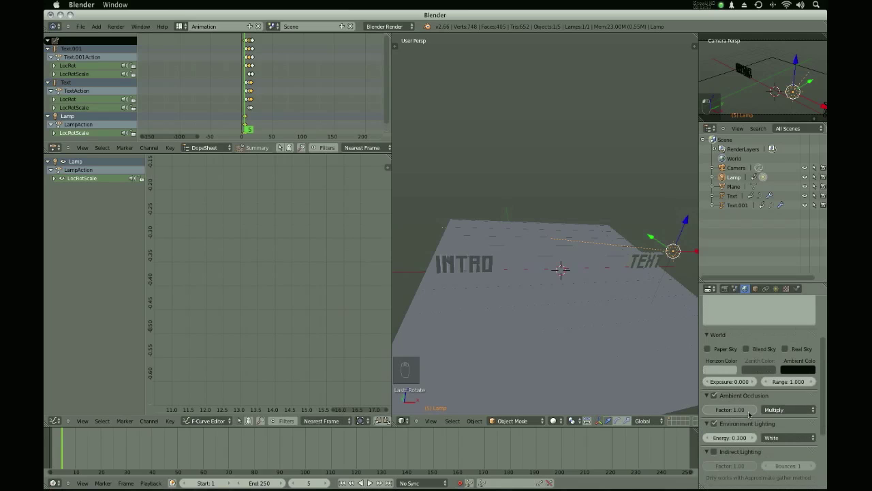
scroll(749, 414, "up", 3)
left_click(776, 288)
scroll(820, 440, "down", 8)
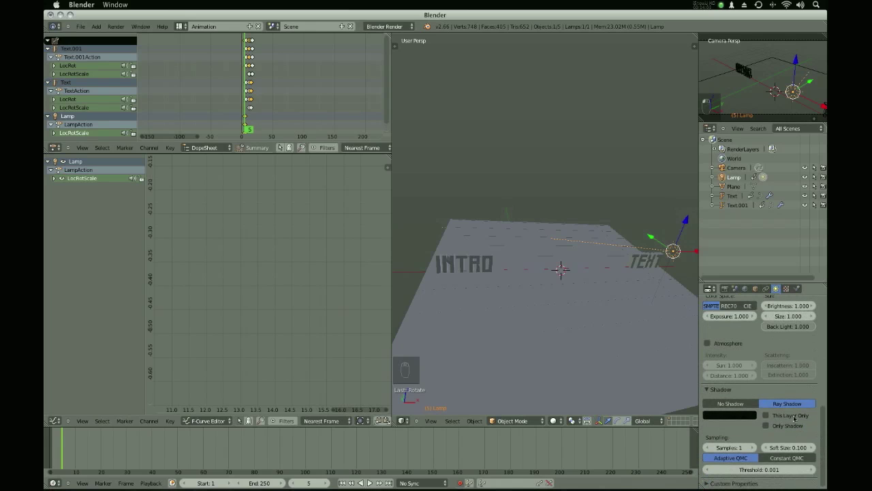
left_click(730, 447)
type("5")
key("Return")
left_click(792, 447)
type("1")
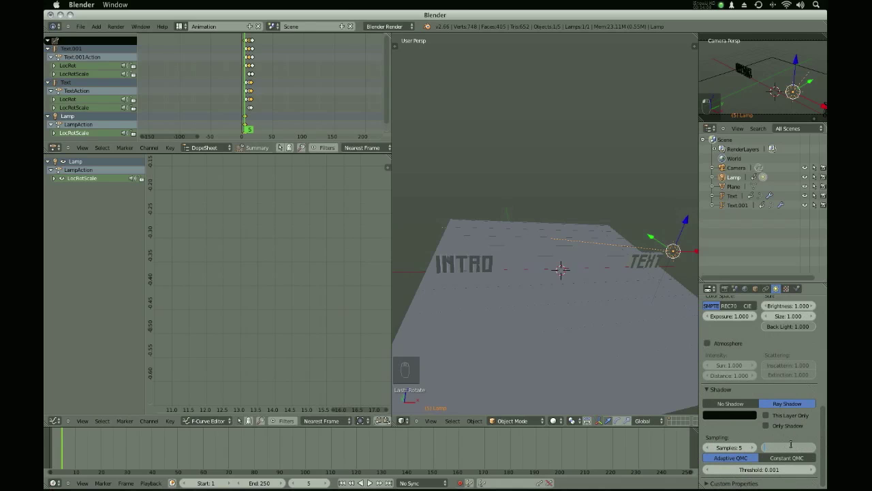
key("Return")
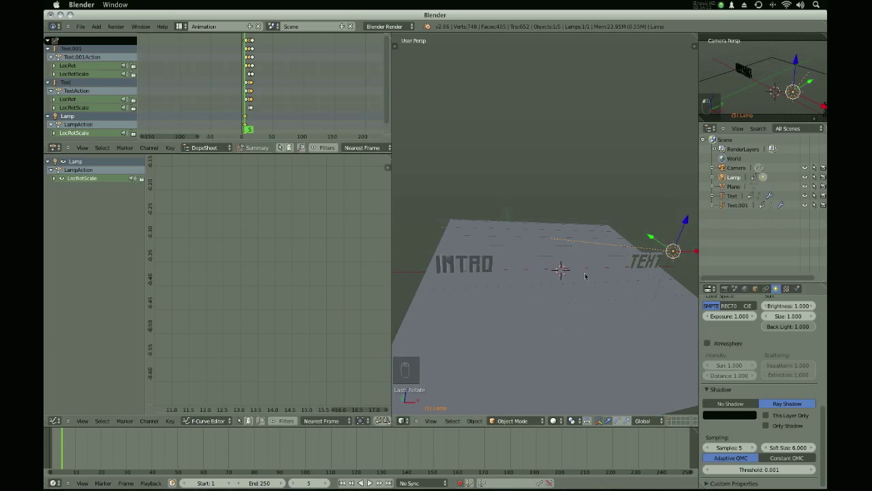
- Save the project as textintro.blend in the tutorials folder inside blendfiles
key("ctrl+shift+s")
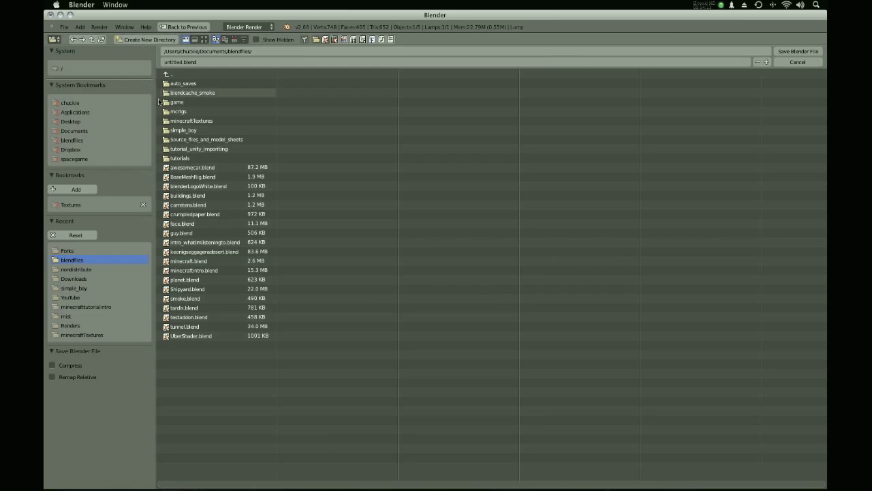
left_click(92, 104)
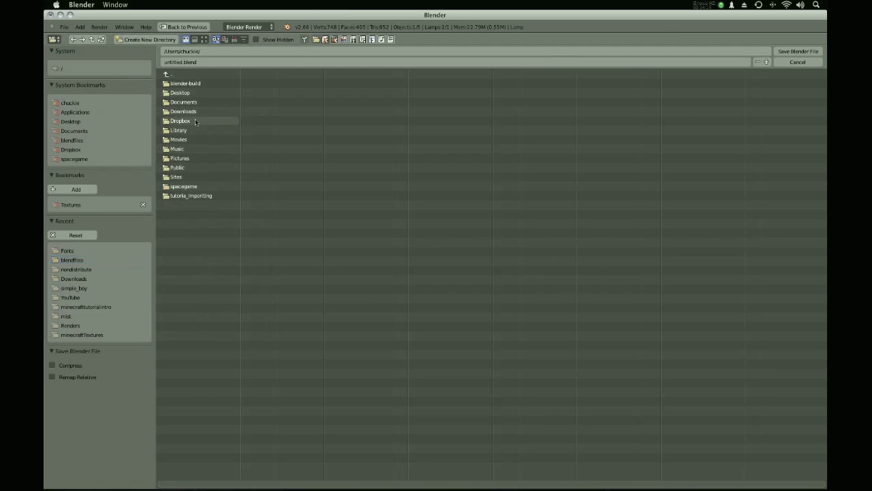
left_click(94, 259)
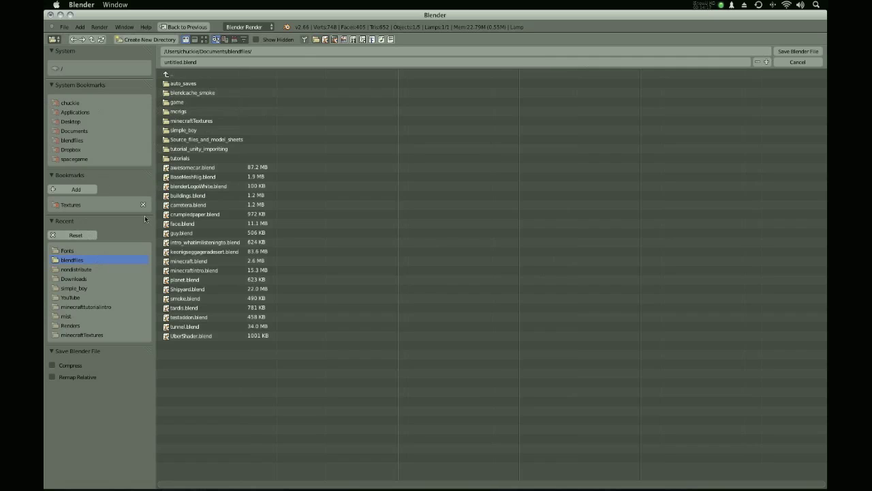
left_click(207, 156)
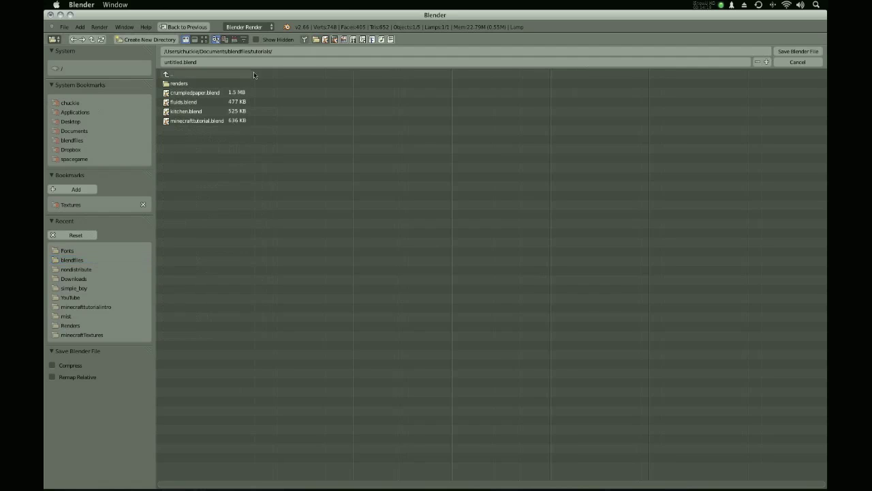
left_click(337, 58)
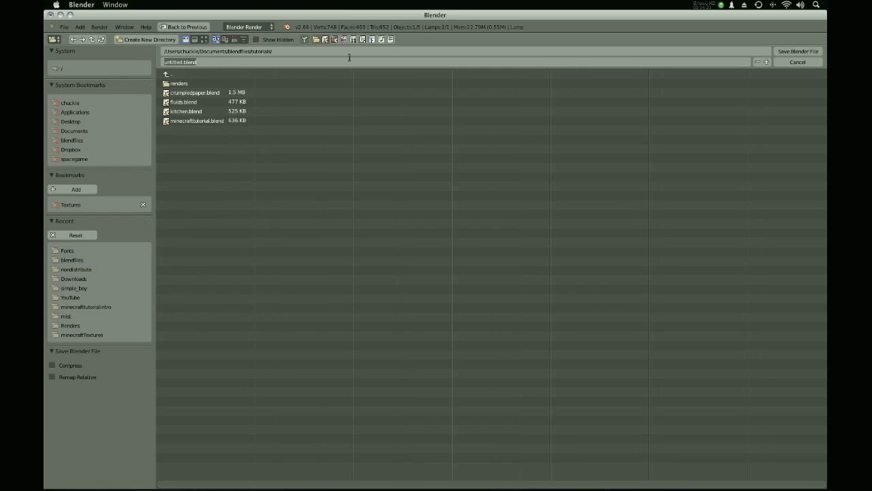
type("m")
type("extintro.blend")
key("Return")
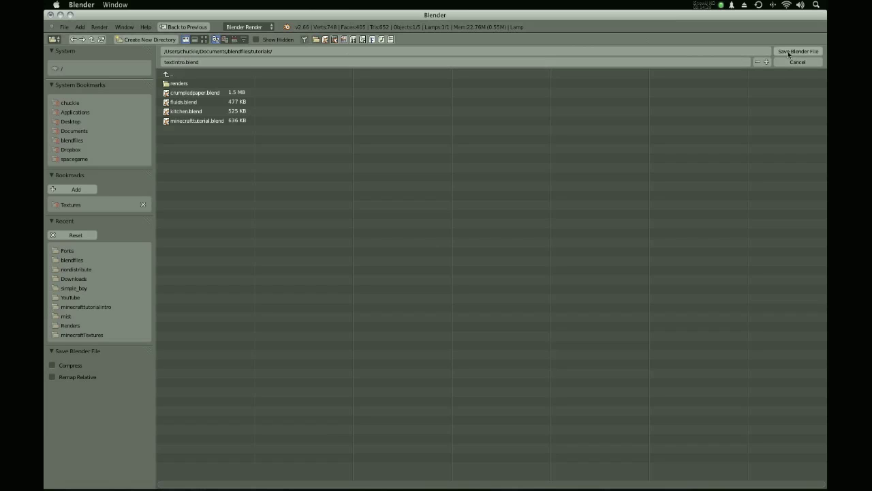
key("Return")
- Add an empty at the 3D cursor, between the INTRO and TEXT objects
middle_click_drag(625, 216, 541, 244)
scroll(541, 244, "down", 5)
scroll(608, 268, "up", 3)
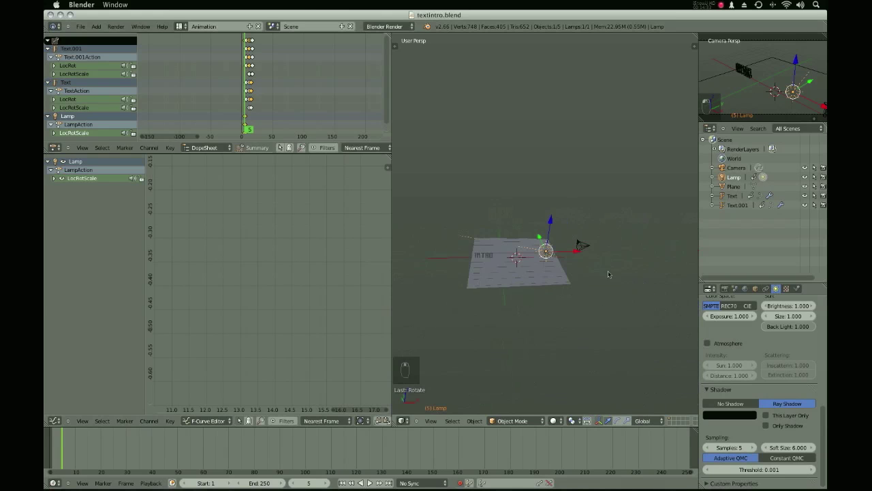
key("shift+a")
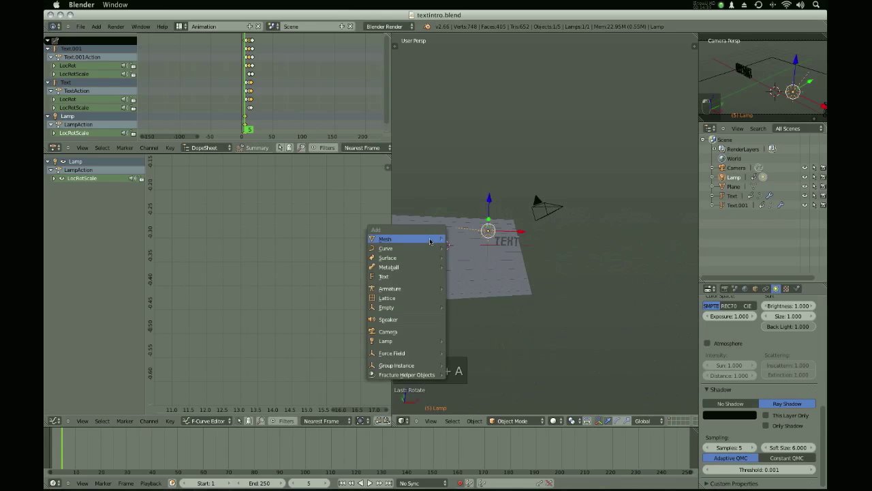
mouse_move(422, 307)
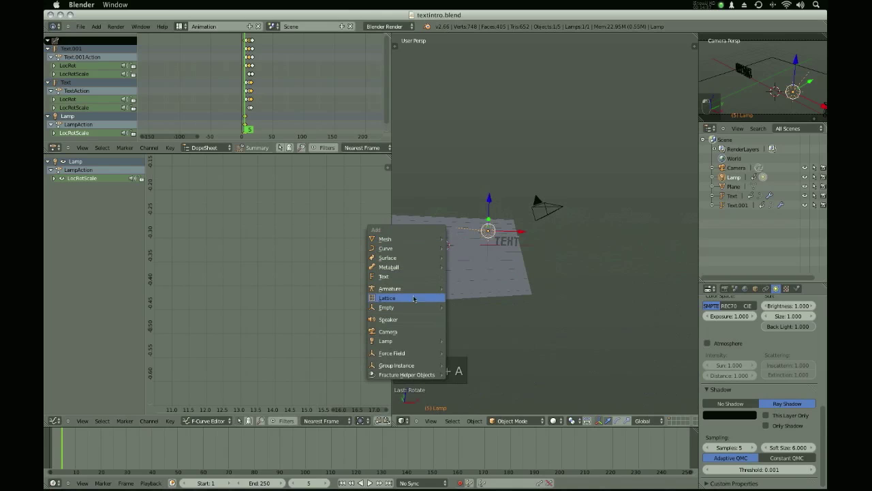
left_click(468, 307)
- Make the camera track the empty with a Damped Track constraint
scroll(468, 308, "up", 3)
key("z")
key("z")
key("z")
key("z")
key("z")
mouse_move(508, 262)
middle_mouse_down()
mouse_move(484, 354)
mouse_move(523, 275)
middle_mouse_up()
key("z")
right_click(671, 233)
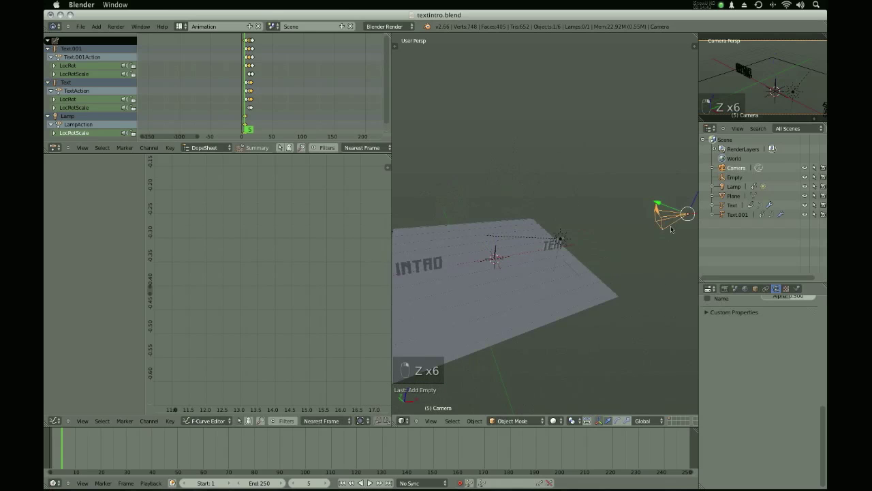
right_click(501, 252, "shift")
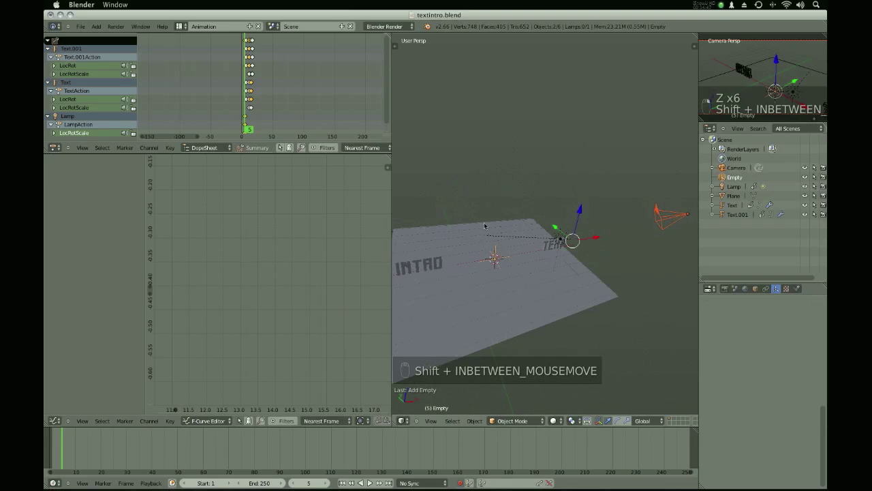
key("ctrl+t")
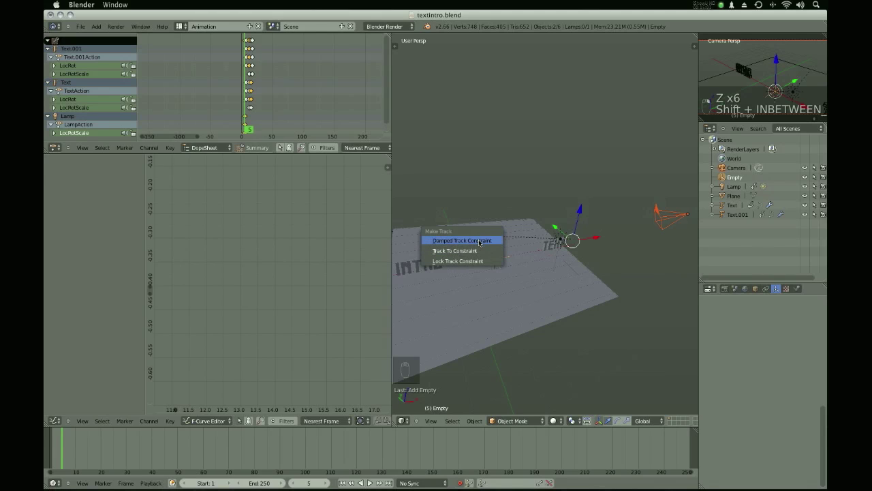
left_click(480, 241)
- Reposition the camera in front of the empty, low over the plane between the two texts, and clear its rotation
right_click(677, 227)
key("g")
right_click(722, 159)
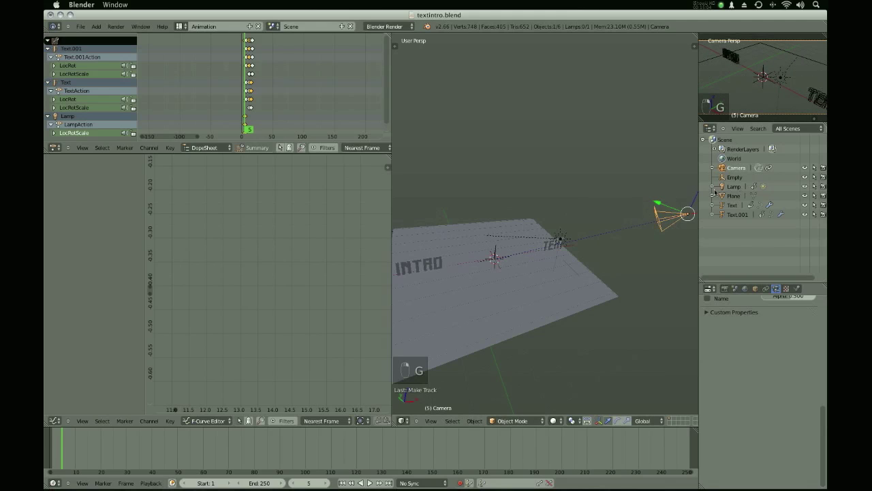
key("g")
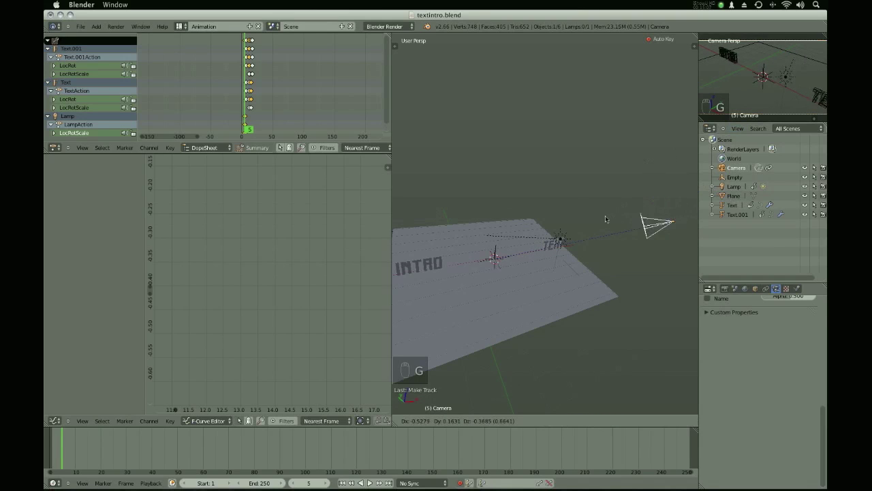
left_click(441, 296)
key("alt+r")
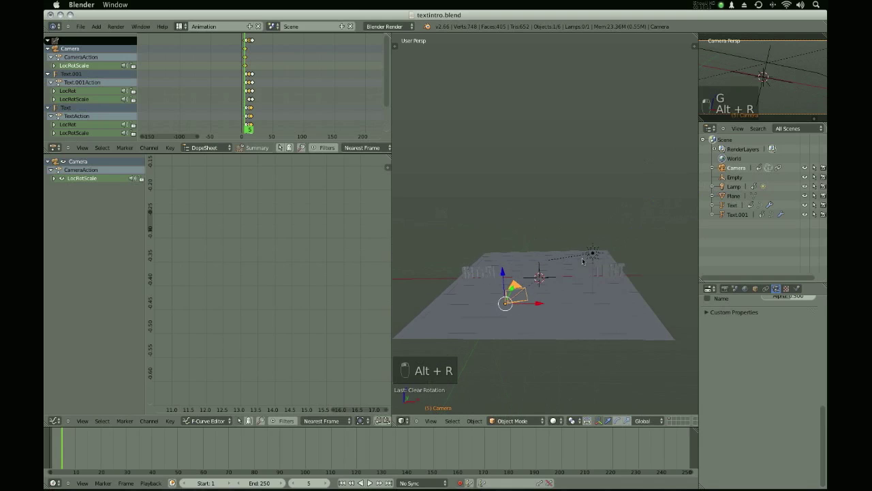
key("g")
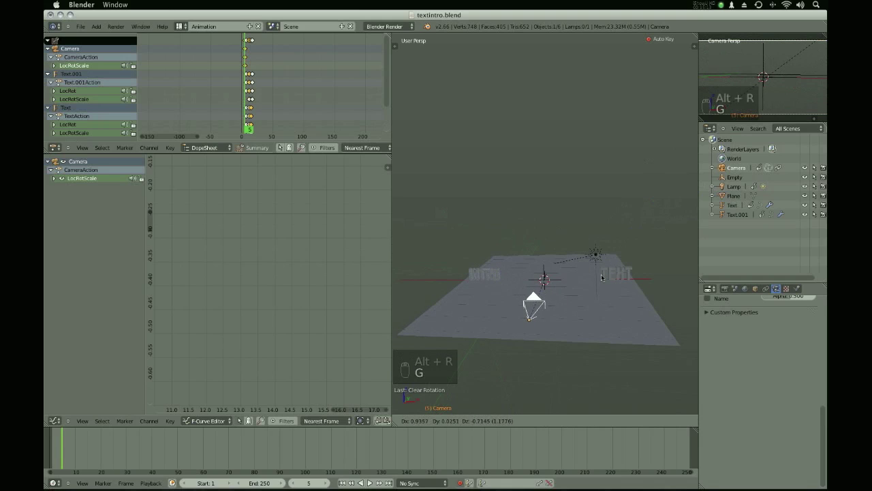
left_click(770, 73)
key("z")
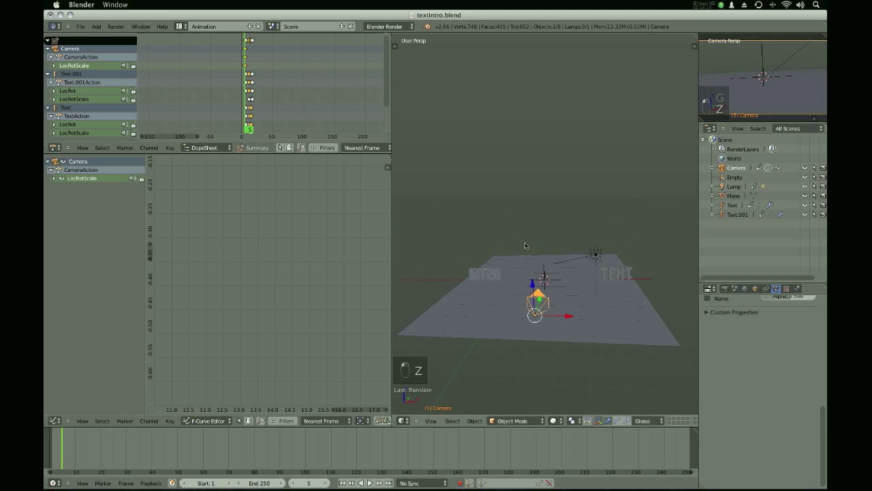
key("z")
key("z")
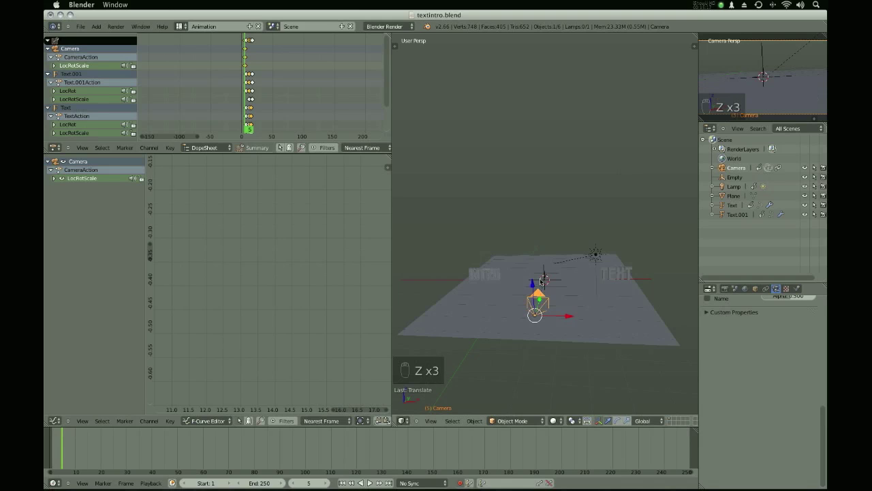
key("alt+r")
middle_click_drag(545, 291, 543, 293)
key("g")
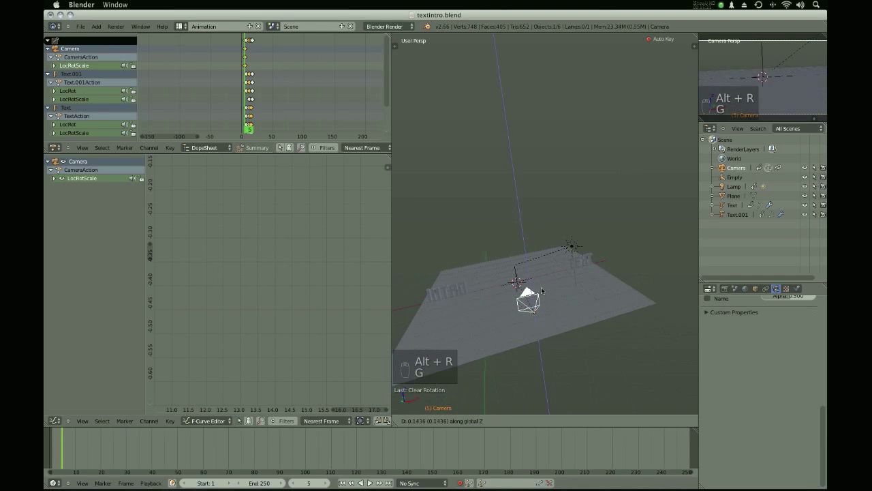
right_click(565, 330)
- Look through the camera and roll it slightly so the horizon tilts
middle_click_drag(565, 330, 557, 267)
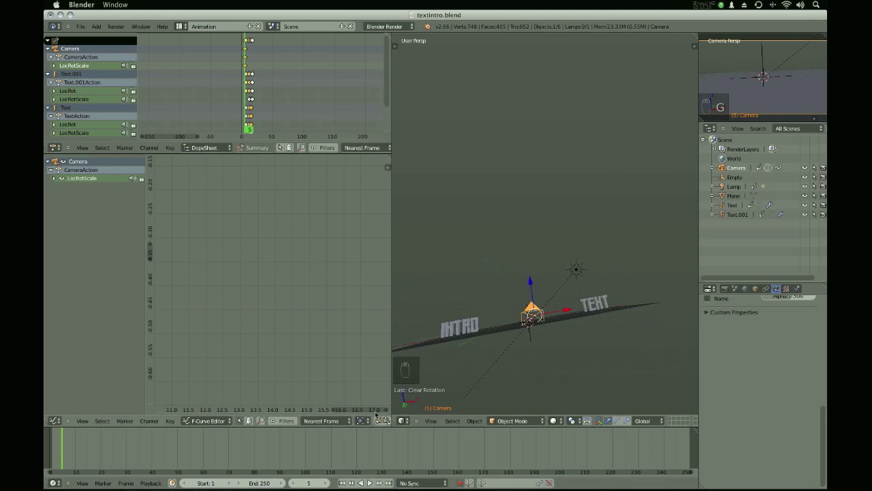
left_click(433, 422)
left_click(468, 389)
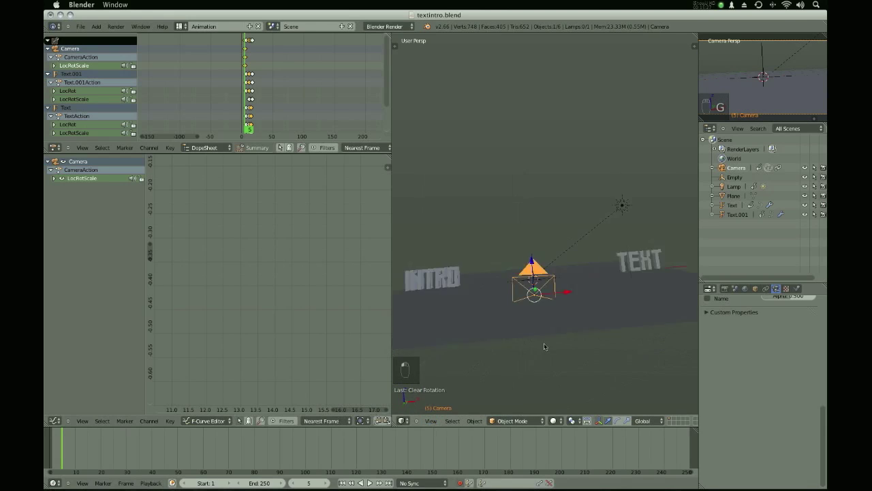
key("r")
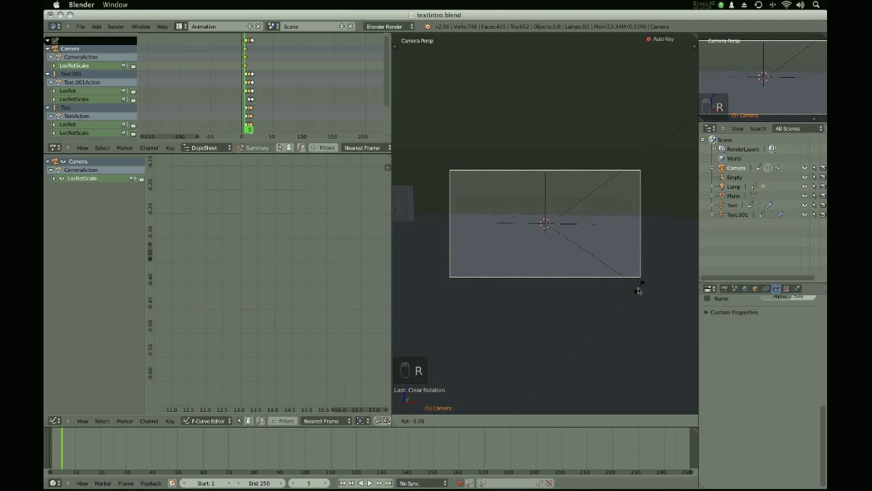
left_click(637, 276)
- Fine-tune the camera's roll and position at frame 5, raising it slightly along the global Z axis
key("g")
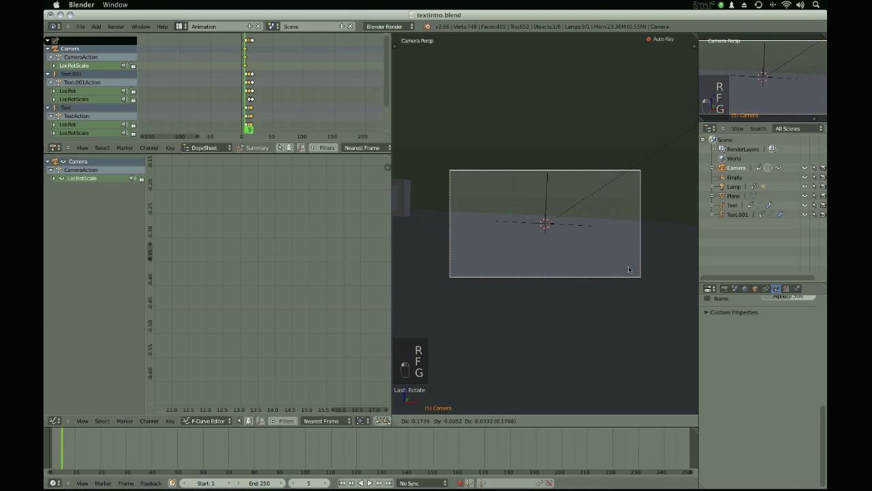
key("r")
key("g")
key("z")
key("g")
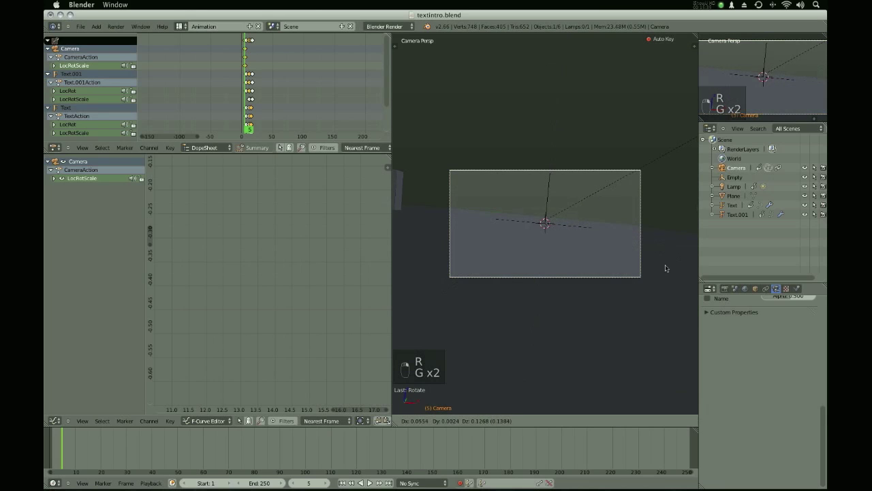
left_click(666, 264)
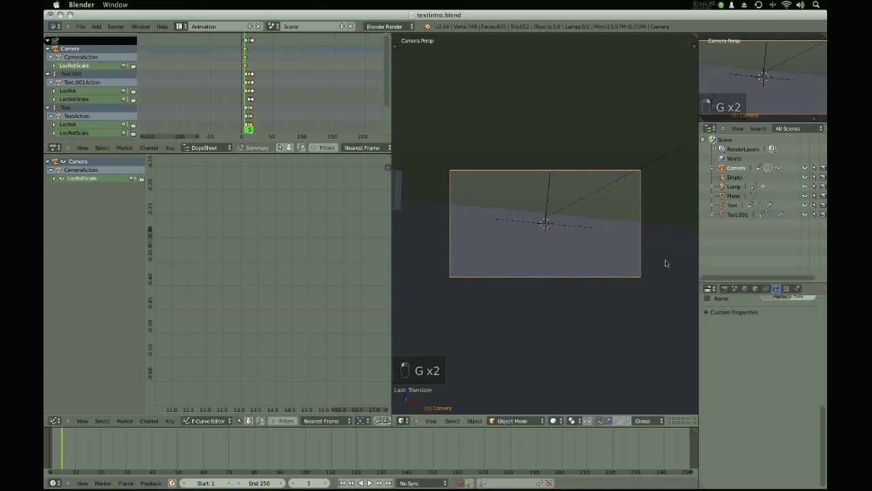
key("g")
key("z")
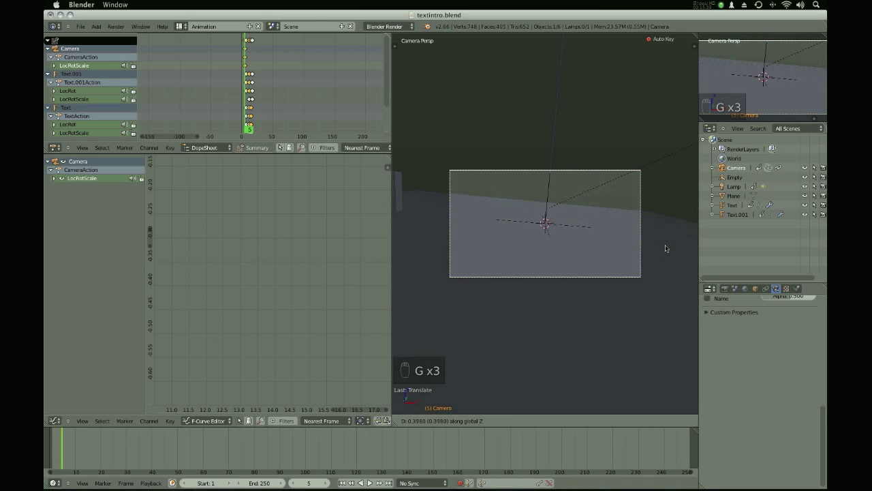
left_click(666, 251)
- Go to frame 14, where the two texts meet, and keyframe a slightly shifted camera position, adjusting it along the global X axis
left_click(81, 454)
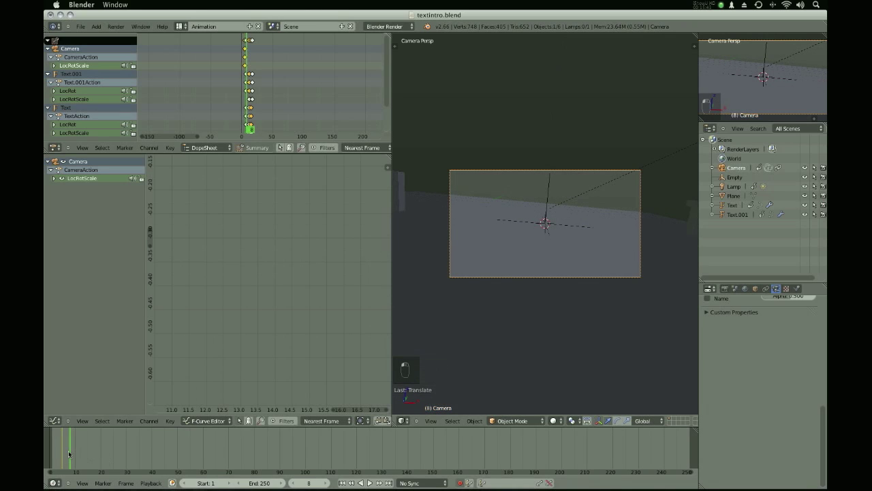
left_click_drag(82, 454, 85, 453)
key("g")
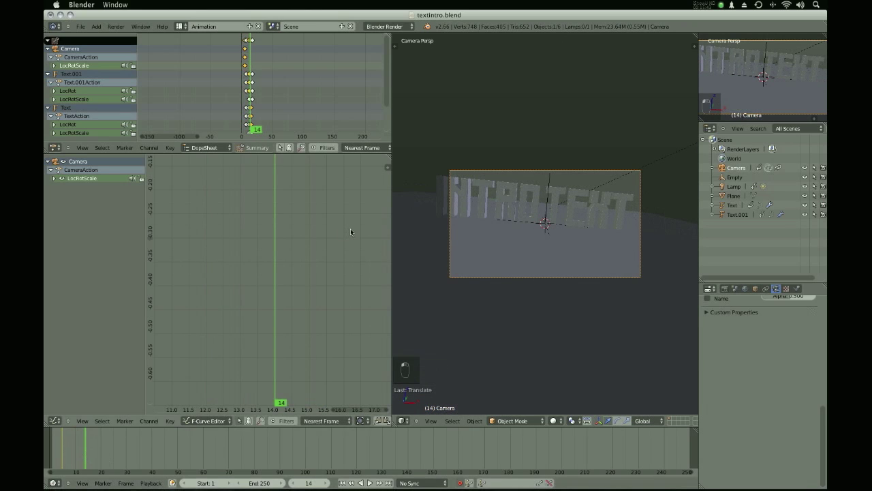
right_click(222, 240)
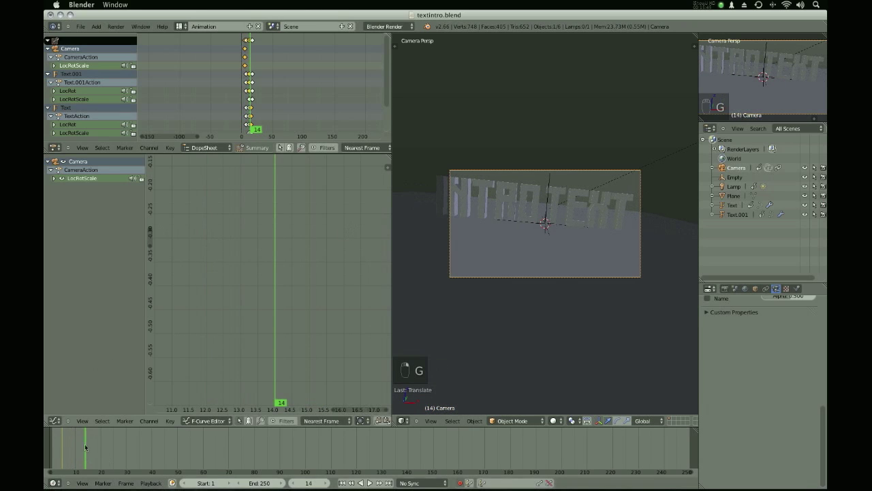
key("g")
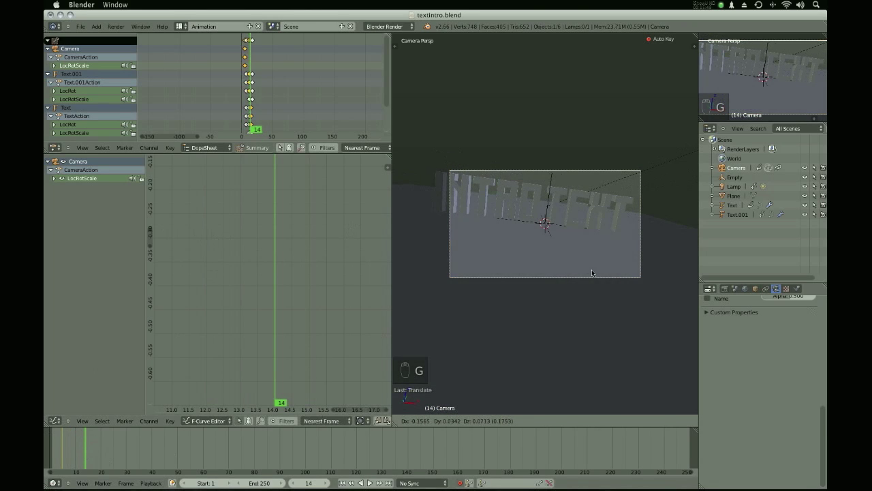
key("g")
left_click(603, 272)
key("g")
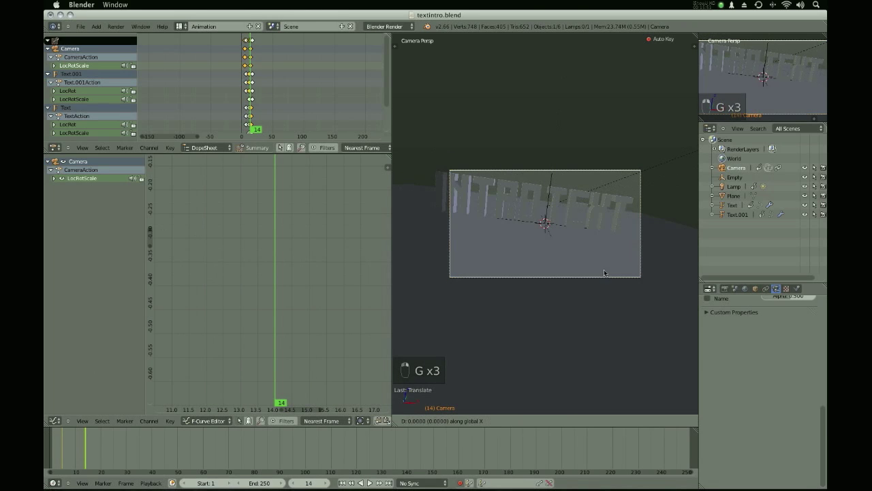
- Move and rotate the camera at frame 14 so the intro text appears tilted and closer in the shot
key("g")
left_click(586, 277)
key("r")
left_click(615, 276)
key("g")
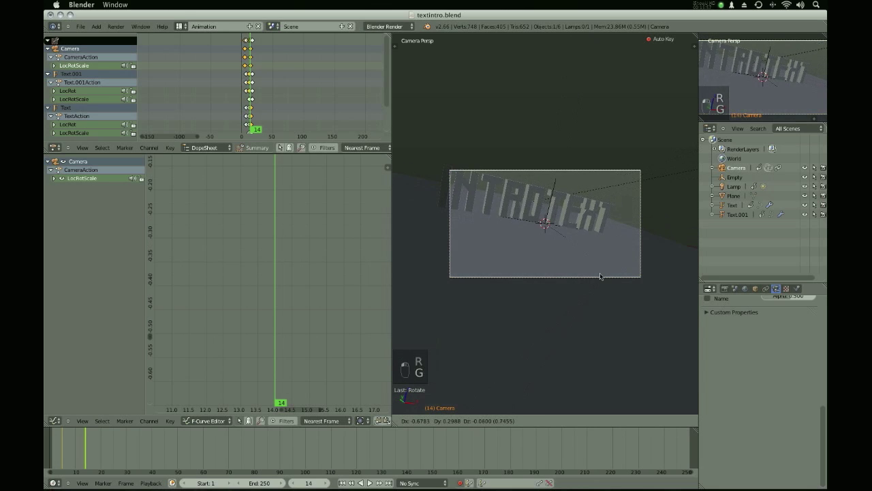
left_click(548, 185)
- Select the Empty and insert a Location keyframe for it at frame 7
right_click(552, 187)
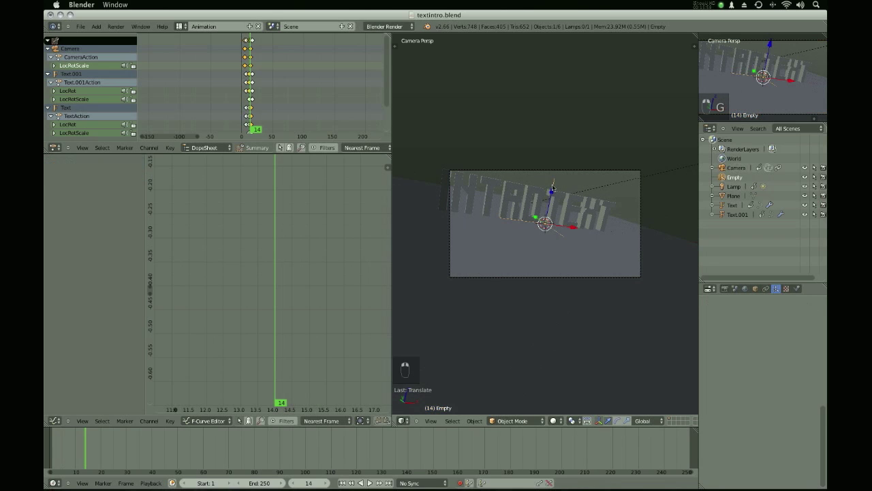
left_click(63, 441)
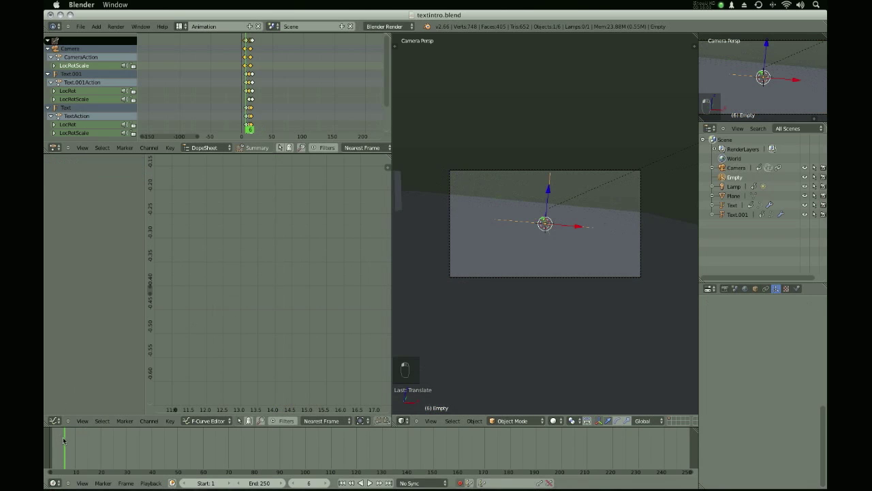
key("i")
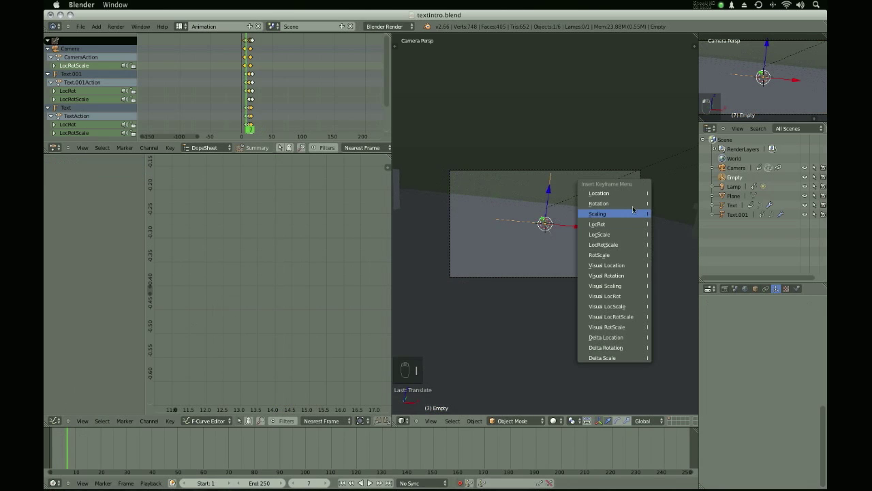
left_click(636, 196)
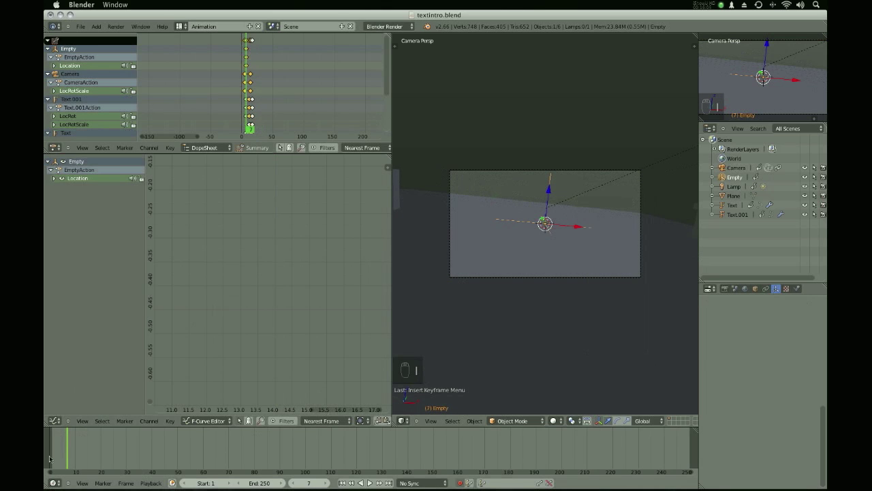
- At frame 23, move the Empty about -0.36 along the global X axis
left_click_drag(72, 454, 107, 456)
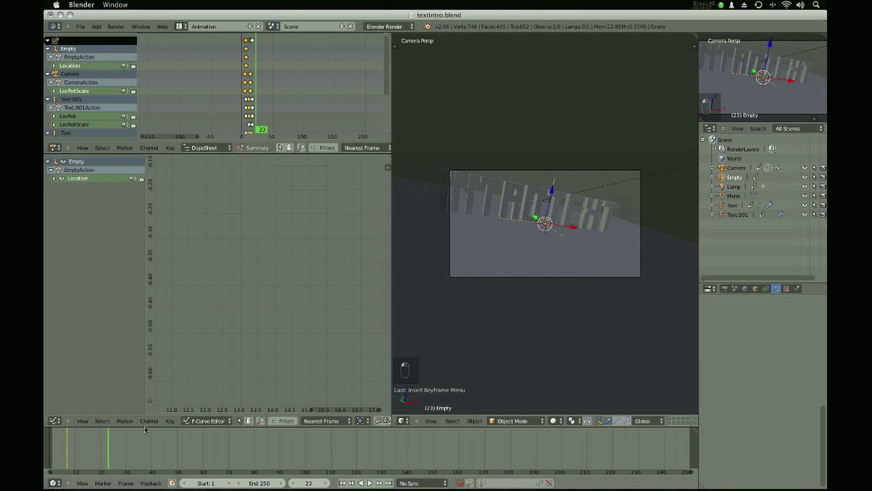
key("g")
key("x")
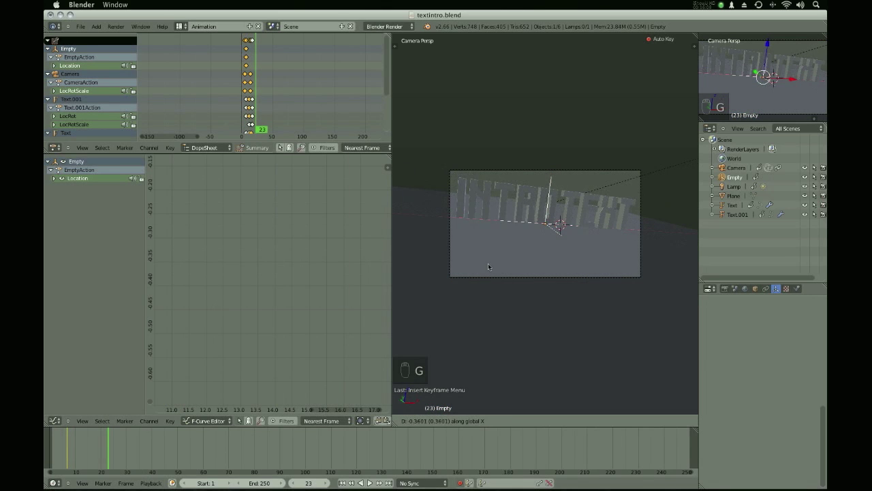
left_click(488, 263)
- Select the camera and lower it about 0.63 along the global Z axis at frame 23
right_click(557, 171)
key("g")
key("z")
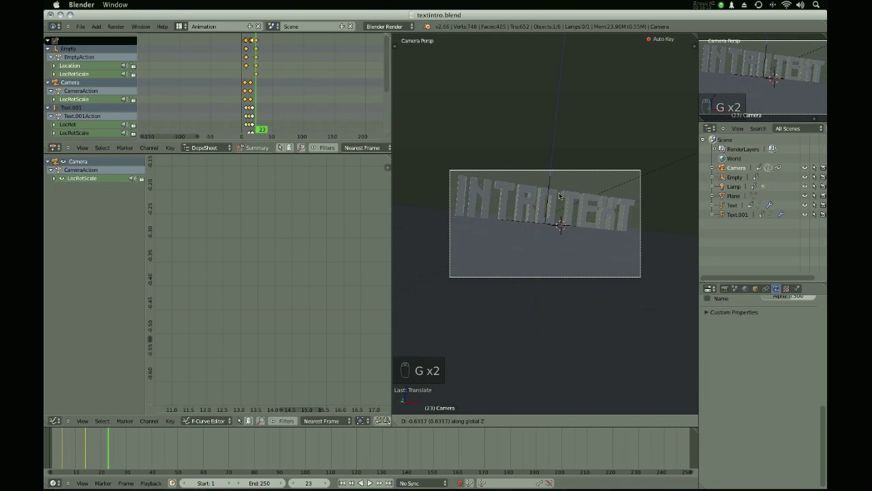
left_click(559, 196)
- Select the Empty and raise it about 0.36 along the global Z axis at frame 23
right_click(551, 188)
key("g")
key("z")
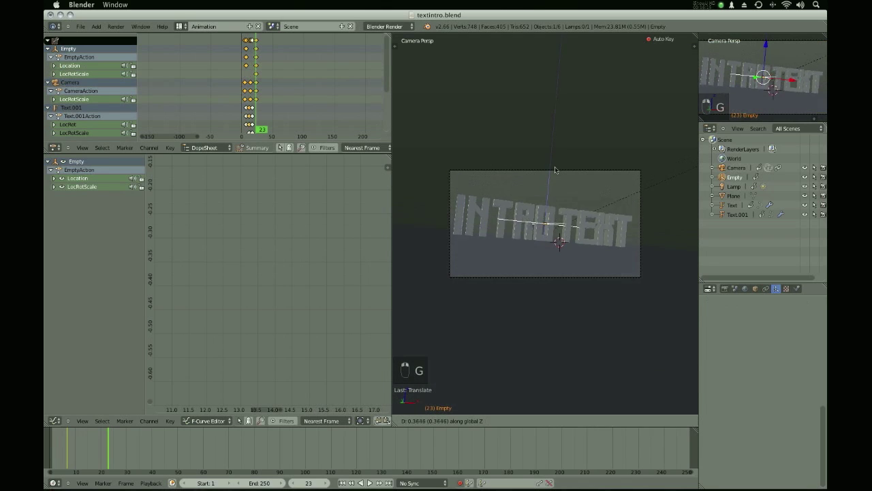
left_click(556, 172)
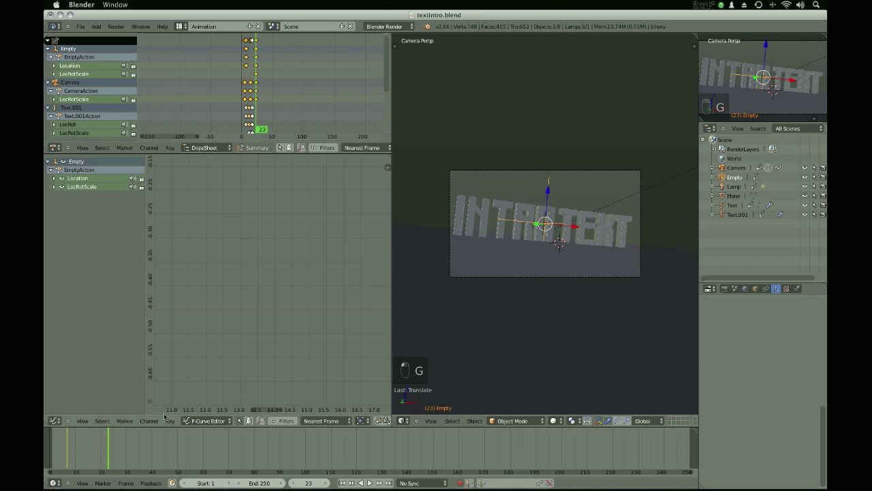
- Play the animation from frame 0 to preview the camera and Empty motion
left_click(66, 446)
left_click_drag(60, 446, 50, 446)
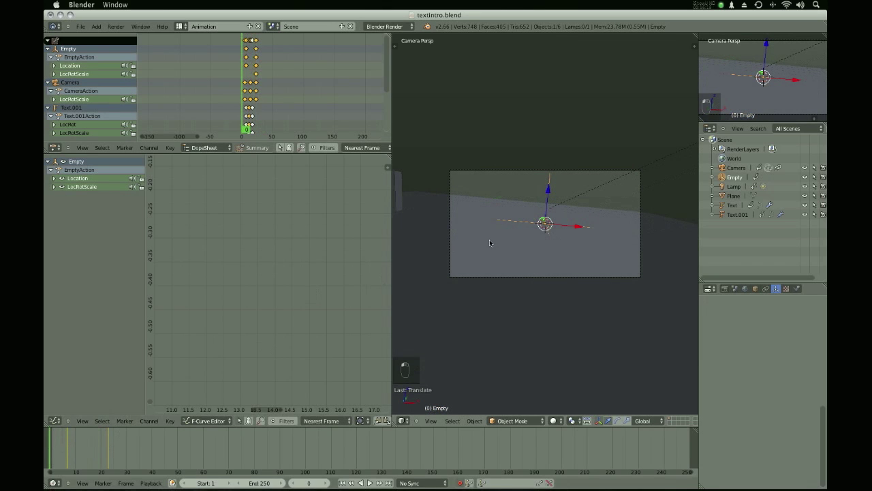
key("alt+a")
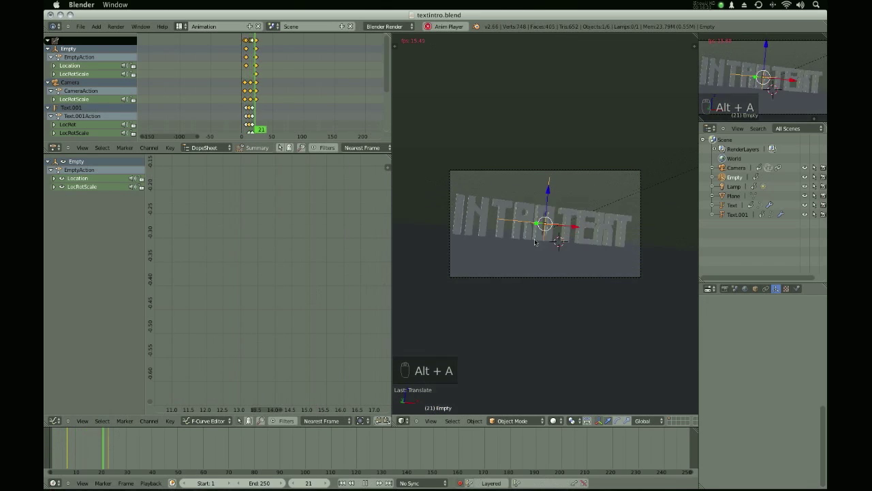
key("Escape")
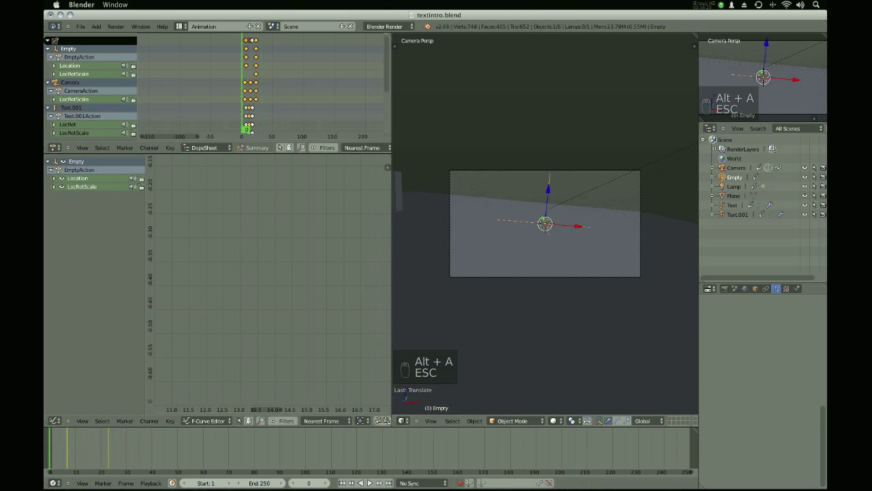
- At frame 23, shorten the curve handles of the Empty's Z location keyframe by scaling them in the F-Curve Editor
left_click(79, 449)
left_click_drag(79, 449, 106, 449)
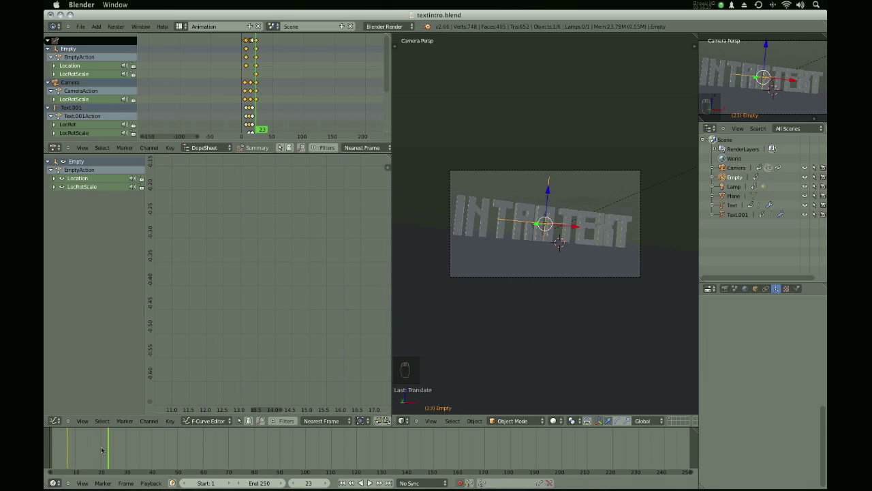
key("Home")
scroll(233, 247, "down", 12)
scroll(292, 131, "up", 1)
scroll(328, 172, "up", 6)
key("s")
right_click(303, 175)
key("a")
key("a")
key("s")
left_click(297, 188)
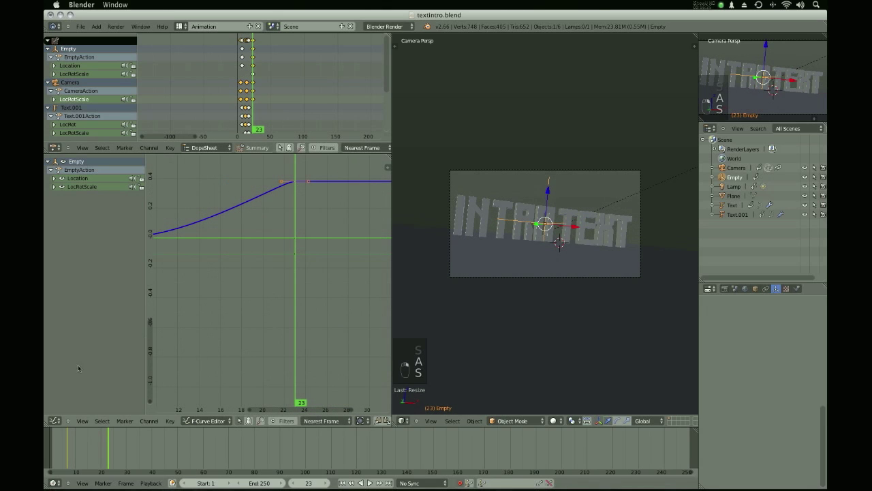
- Play the animation again from frame 0 to check the Empty's adjusted curve
left_click_drag(87, 453, 50, 453)
key("alt+a")
key("alt+a")
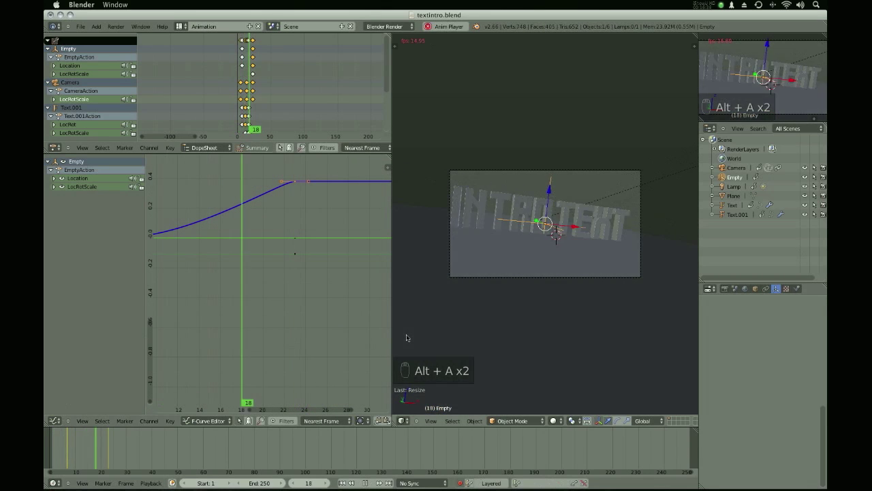
key("Escape")
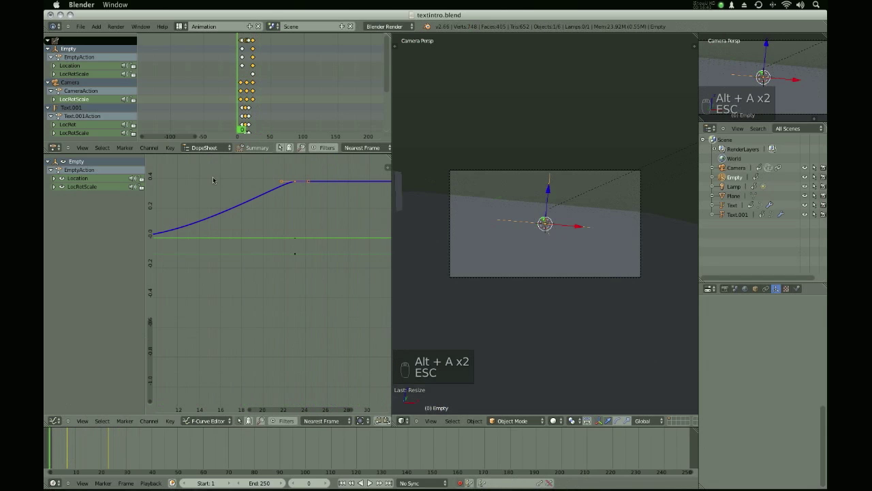
- In the DopeSheet, move the Empty's frame 23 keyframes to frame 16
scroll(144, 52, "up", 1)
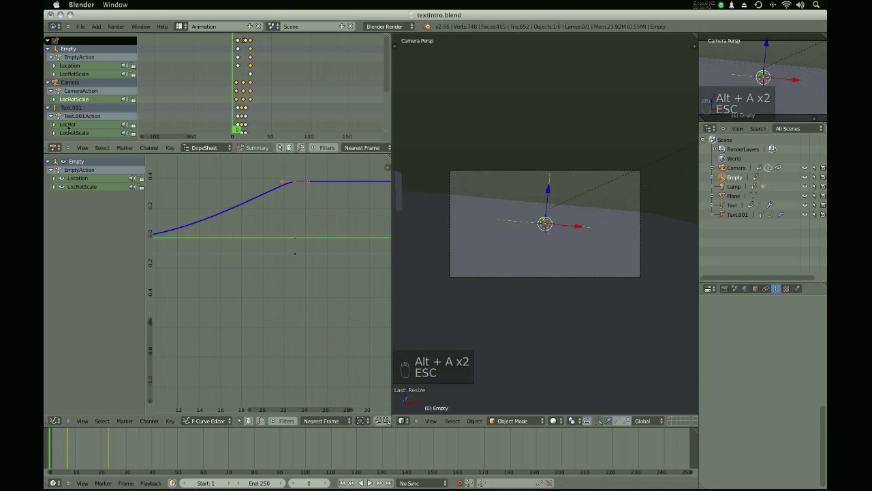
scroll(81, 116, "down", 4)
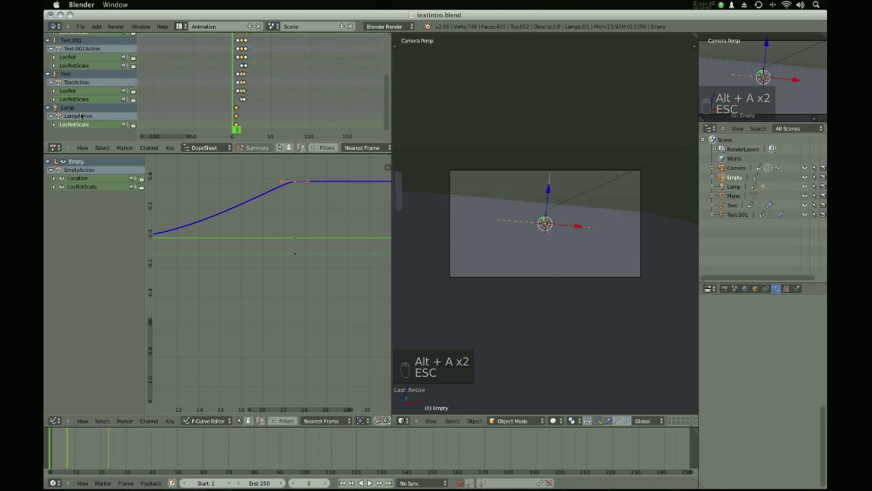
scroll(68, 125, "up", 1)
scroll(68, 125, "up", 3)
scroll(68, 124, "down", 1)
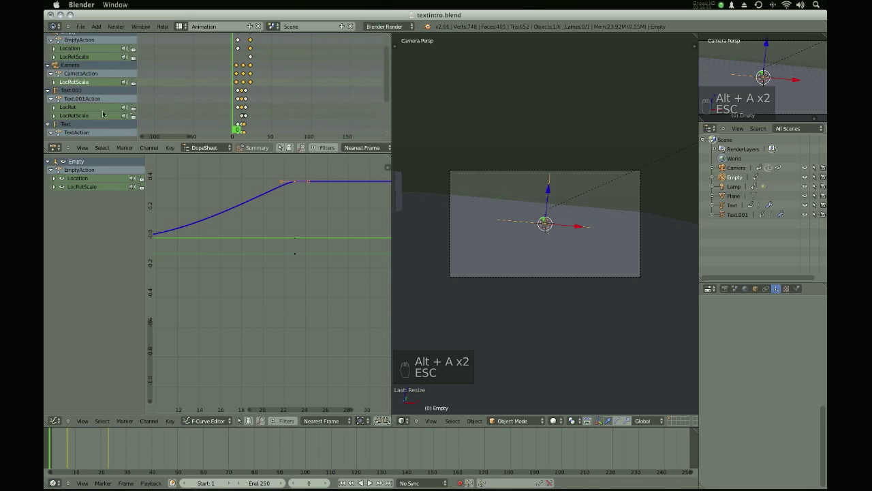
scroll(79, 60, "up", 1)
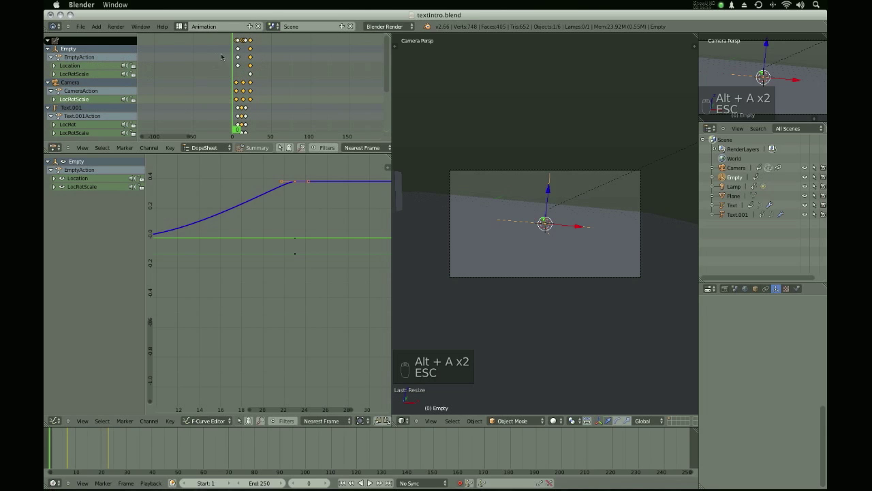
left_click(250, 58)
key("g")
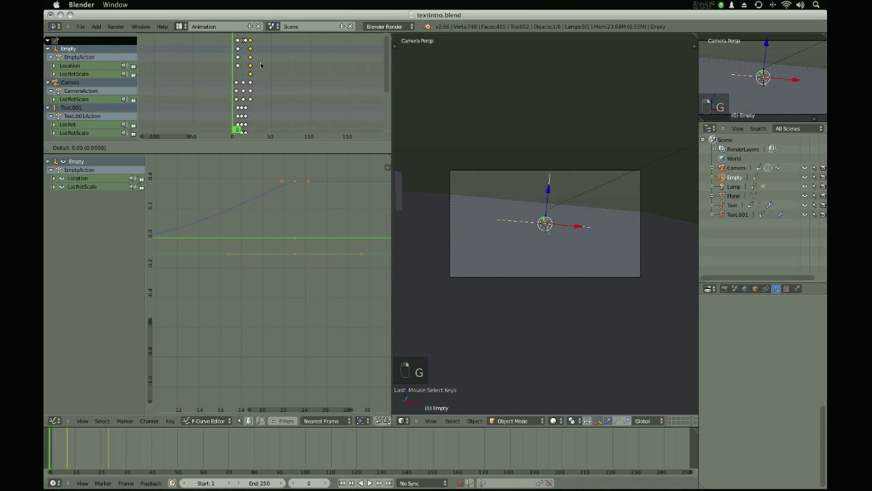
left_click(259, 65)
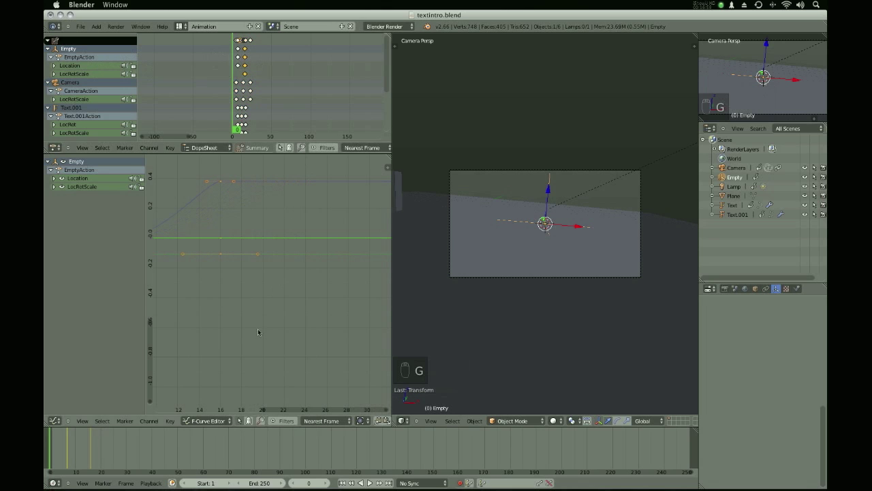
- Preview the new timing and move the Empty's selected keyframes earlier to frame 13
key("alt+a")
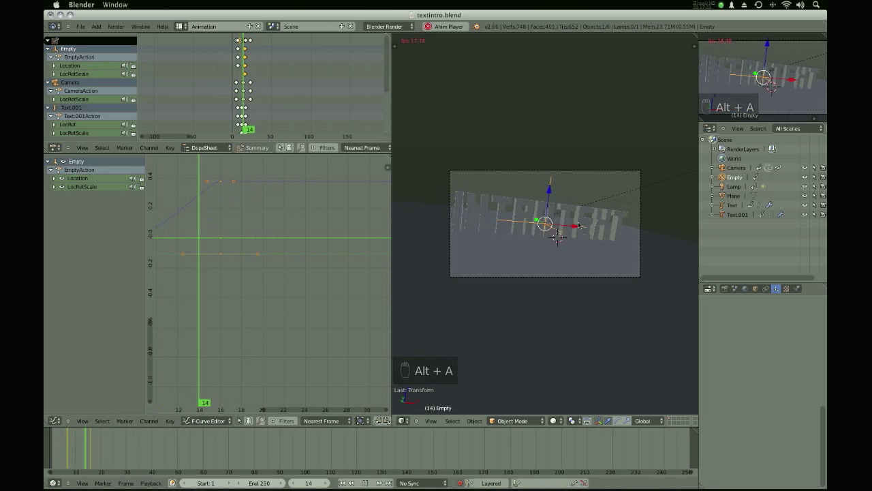
key("Escape")
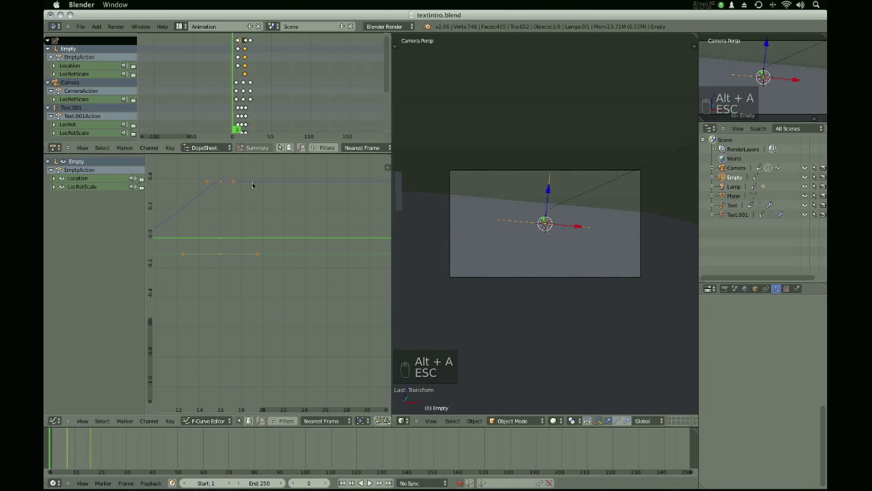
key("g")
left_click(257, 109)
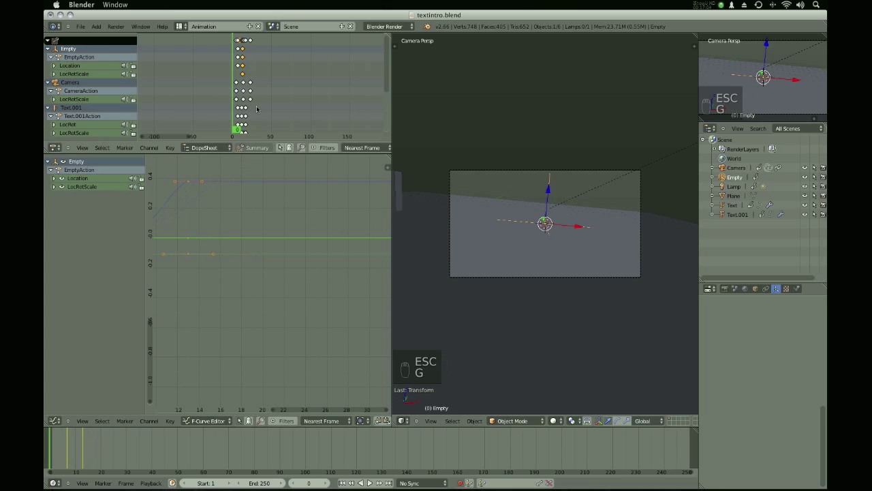
- Delete the Empty's frame 7 keyframe, move its remaining keyframes to about frame 4, and preview the animation
key("x")
left_click(239, 54)
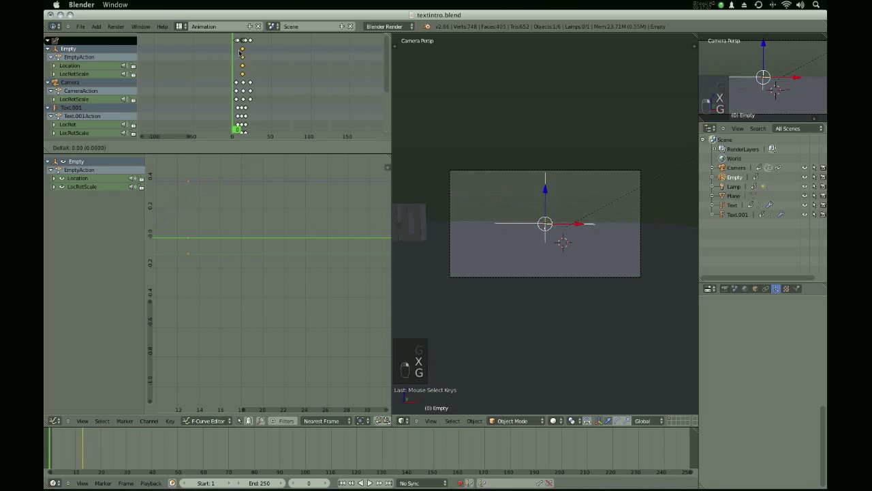
key("alt+a")
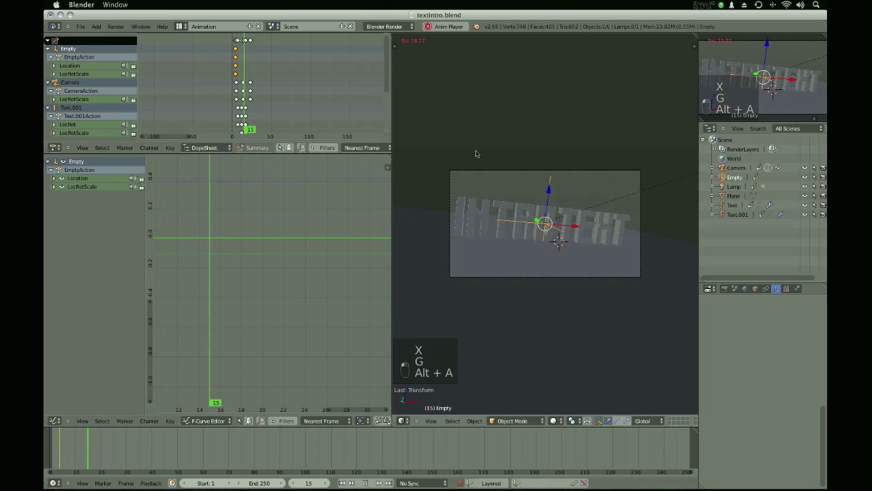
key("Escape")
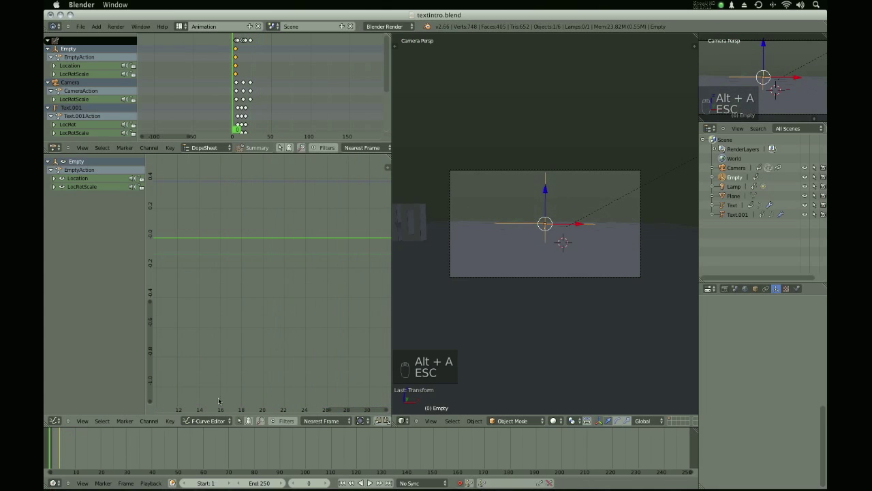
- Test-render frame 28 to inspect the lit intro text, then return to the 3D view
left_click_drag(48, 451, 120, 452)
key("s")
key("s")
key("super")
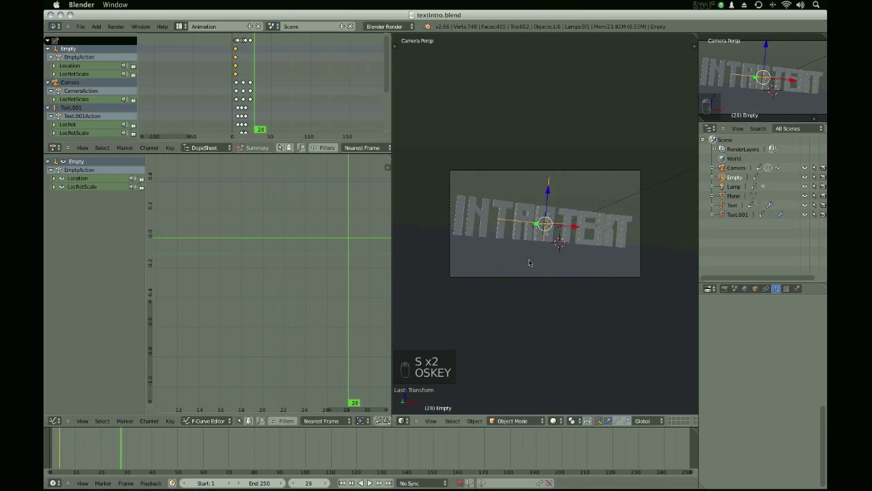
key("super+equal")
key("super")
key("F12")
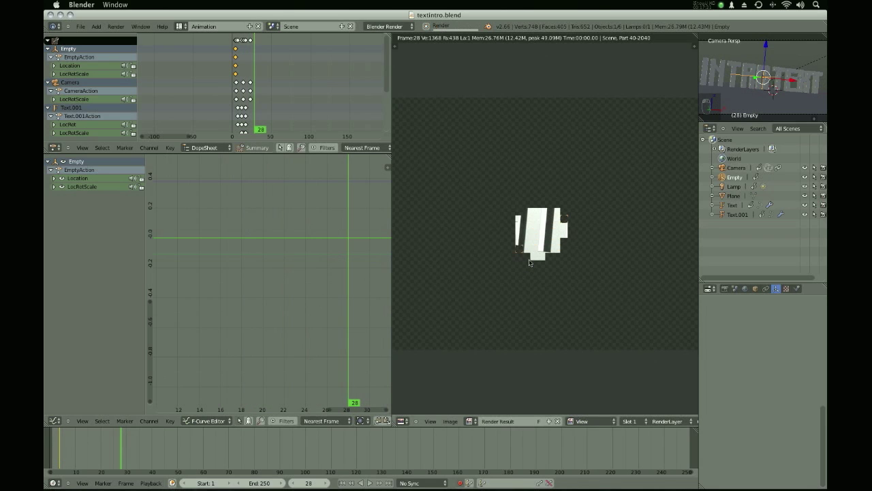
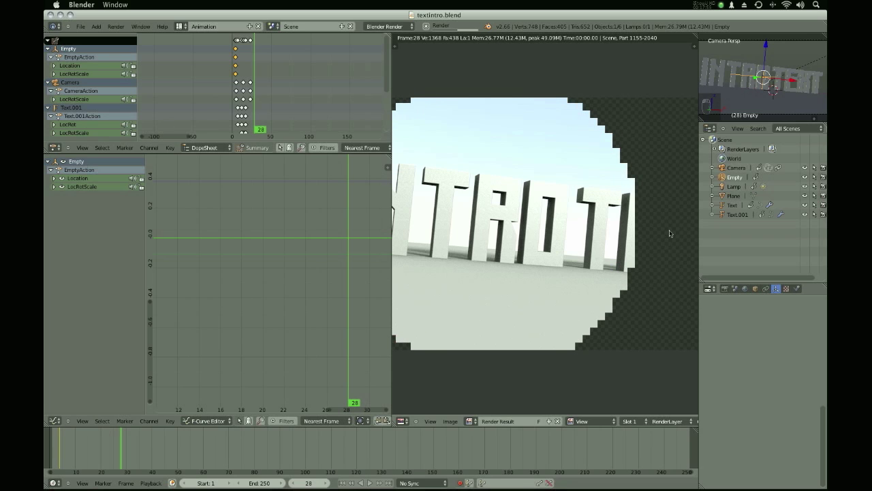
key("Escape")
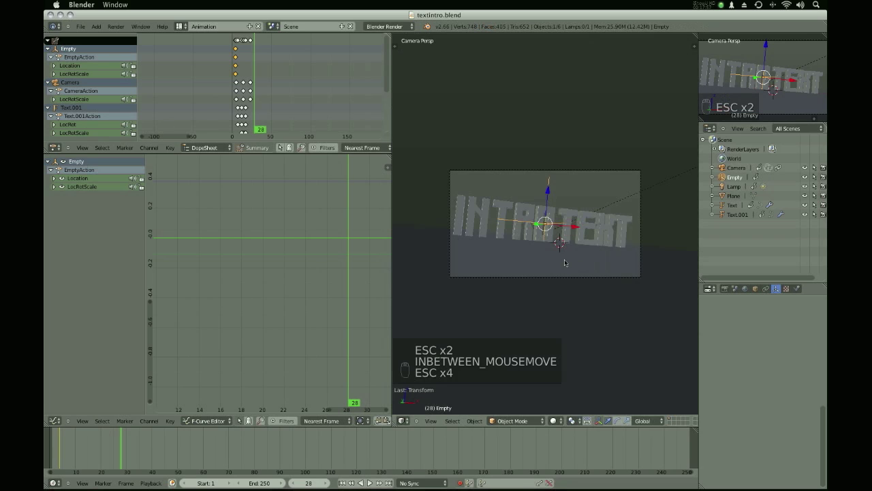
- Add an Area lamp to the scene at the 3D cursor beside the intro text
middle_click_drag(542, 245, 498, 272)
key("shift+a")
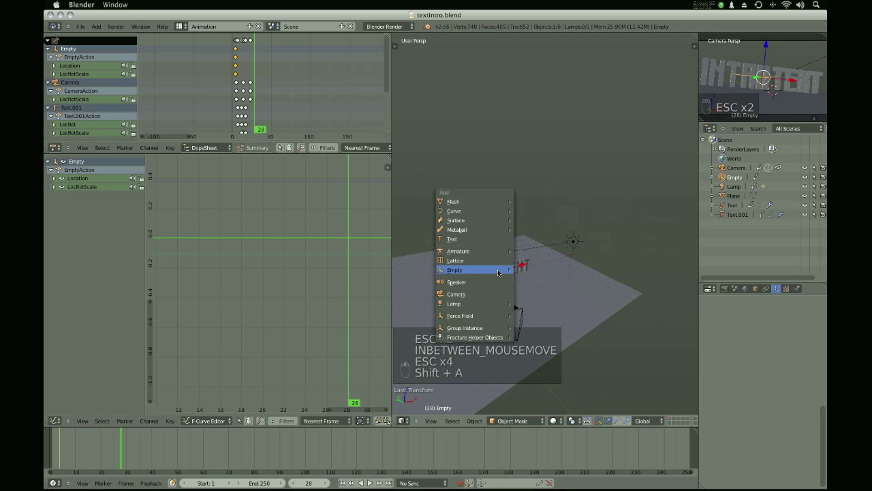
mouse_move(477, 222)
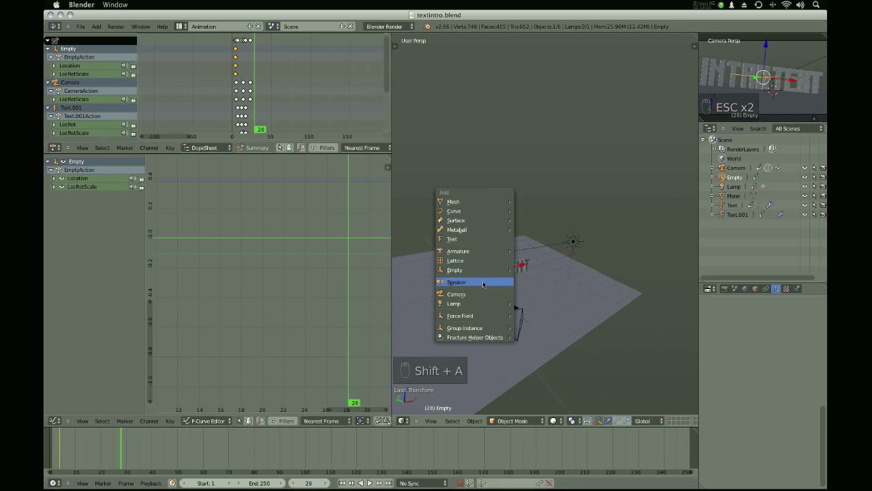
mouse_move(488, 306)
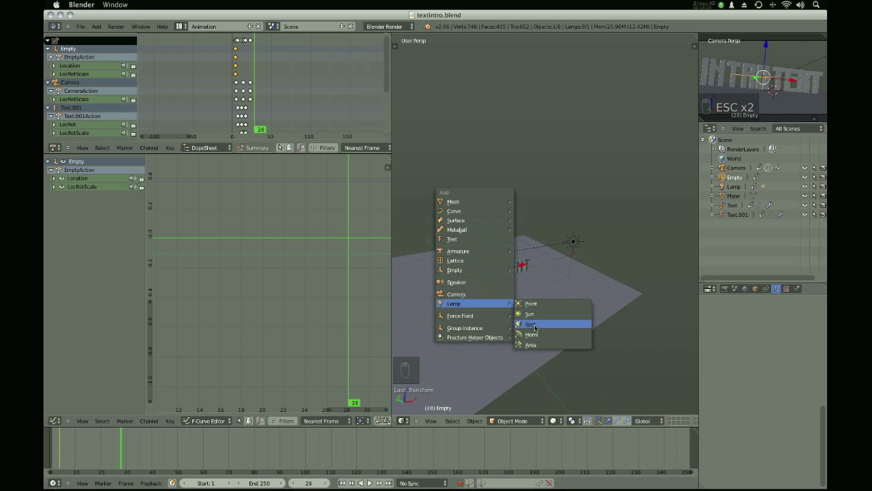
left_click(546, 345)
middle_click_drag(546, 344, 504, 320)
- Tint the Area lamp's light colour pale blue
scroll(709, 382, "up", 8)
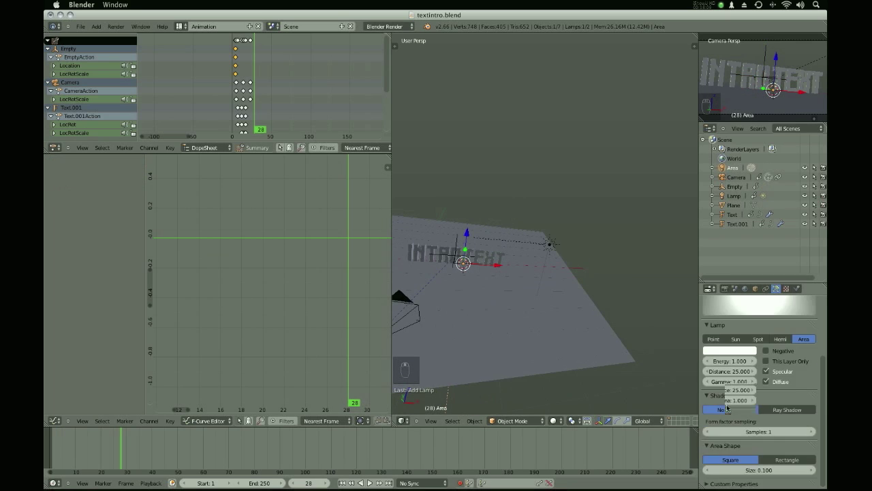
left_click(714, 417)
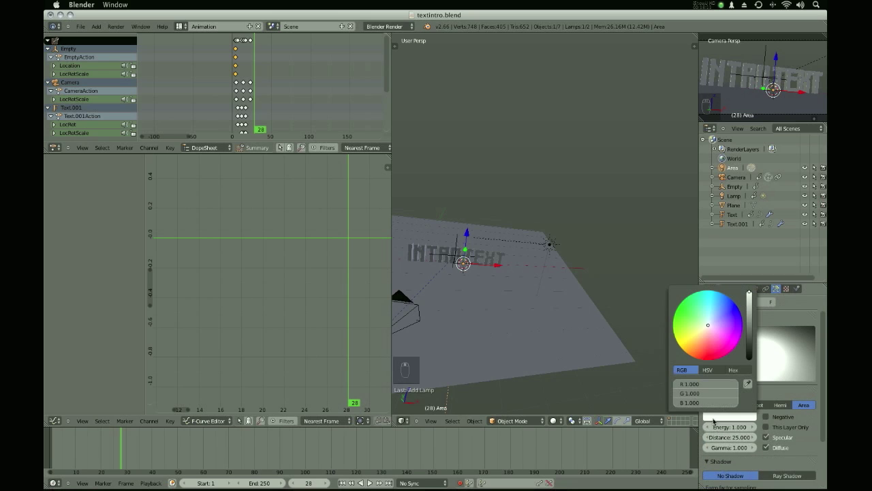
left_click_drag(712, 326, 713, 322)
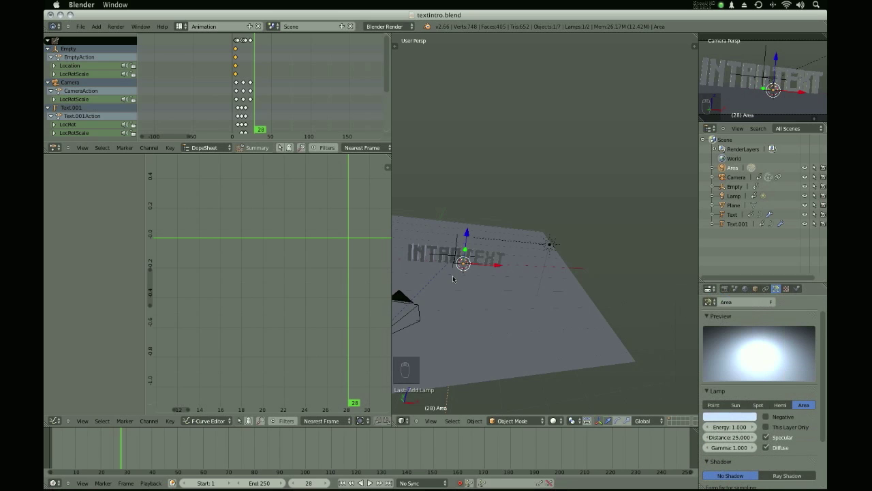
- Try rotating the Area lamp about -46° around the global X axis
scroll(528, 310, "down", 2)
key("r")
key("x")
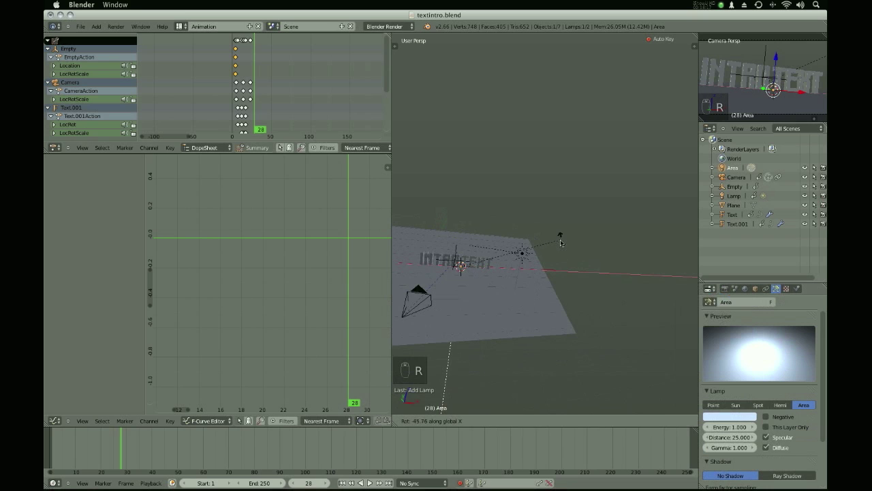
left_click(561, 243)
- Try re-aiming the Area lamp with two free rotations from a side angle
middle_click_drag(561, 243, 399, 266)
key("z")
key("z")
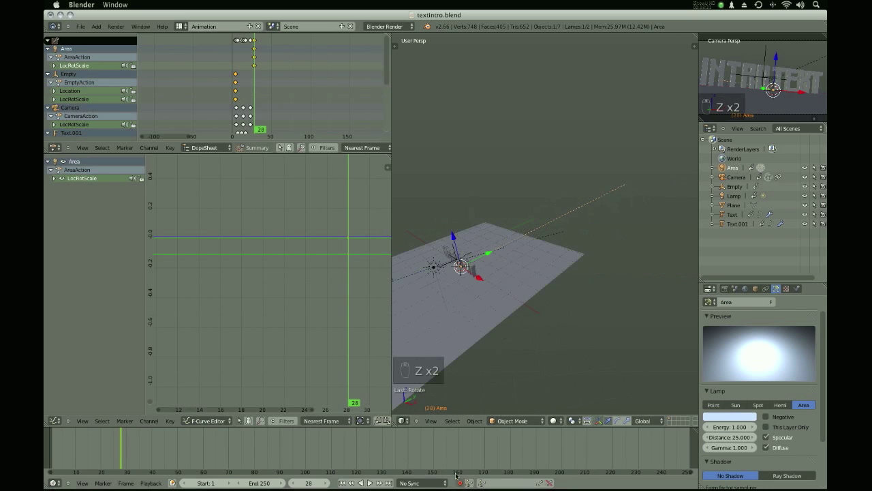
key("r")
left_click(526, 263)
key("r")
left_click(527, 260)
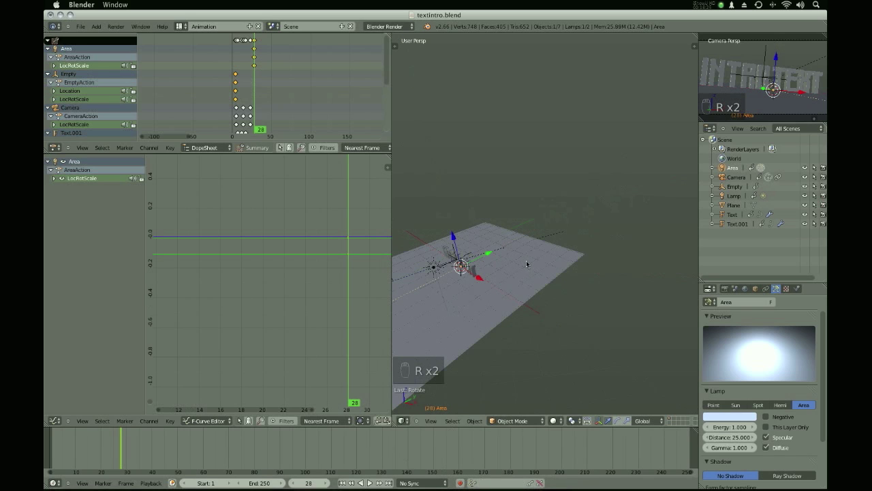
- Move the current frame to 21 and delete all the Area lamp's keyframes in the F-Curve Editor
left_click(210, 276)
key("a")
key("a")
key("a")
key("x")
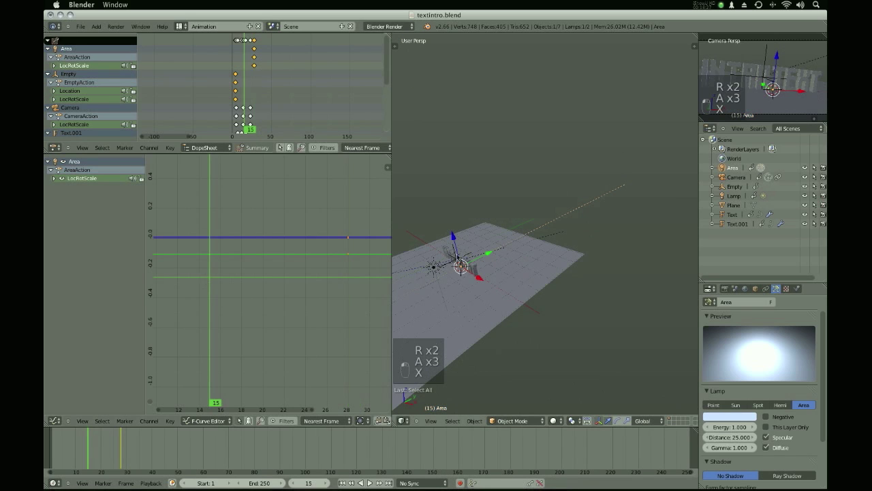
left_click(277, 248)
key("a")
key("a")
key("a")
key("x")
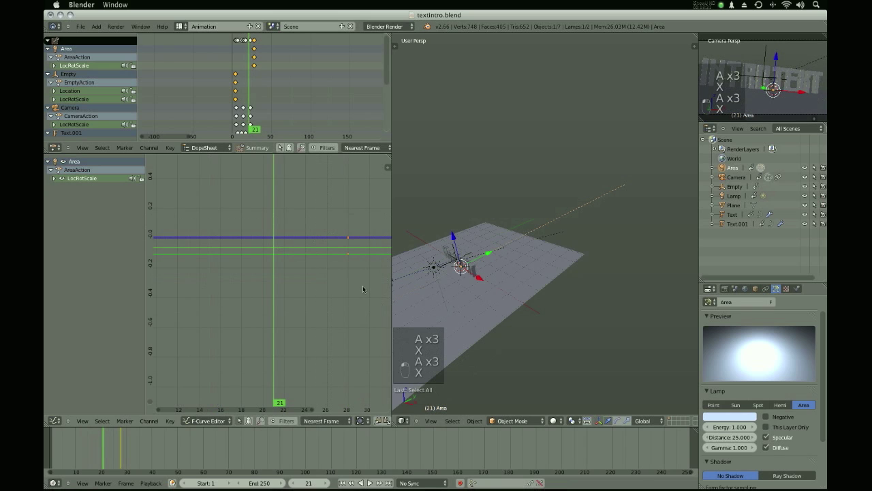
key("Delete")
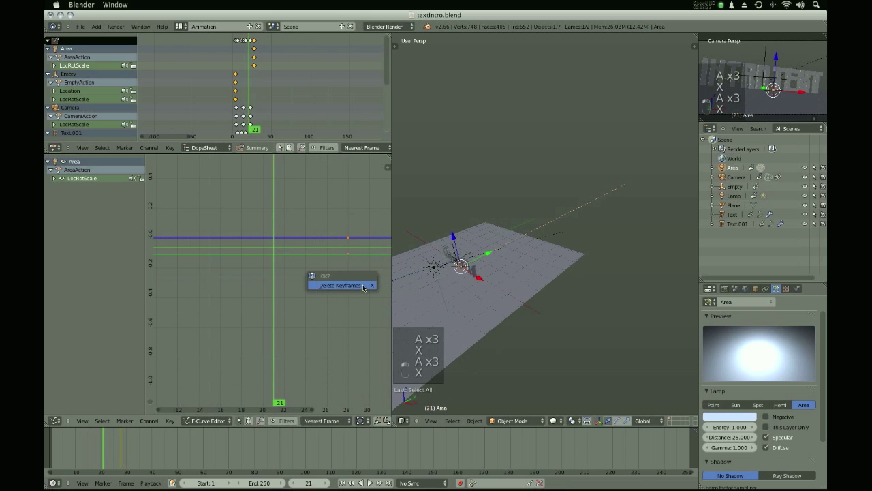
left_click(363, 286)
- Clear the Area lamp's rotation and rotate it 90° around the global X axis
middle_click_drag(498, 258, 454, 251)
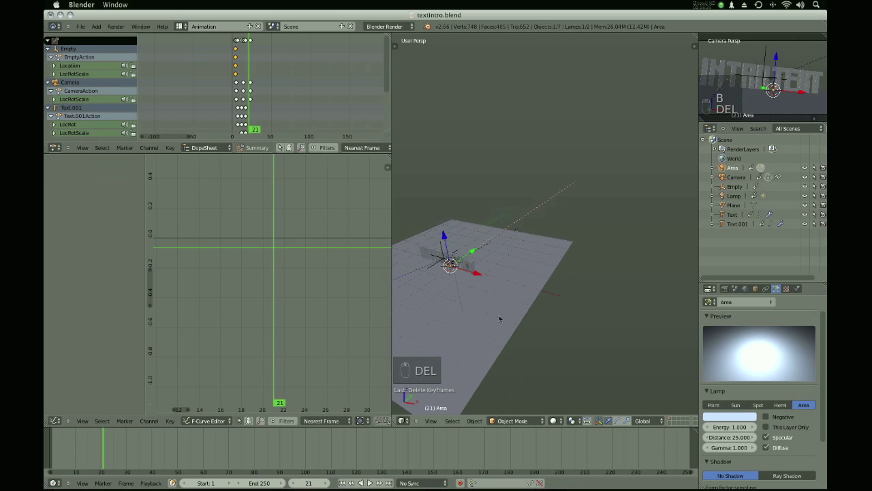
key("alt+r")
key("r")
key("x")
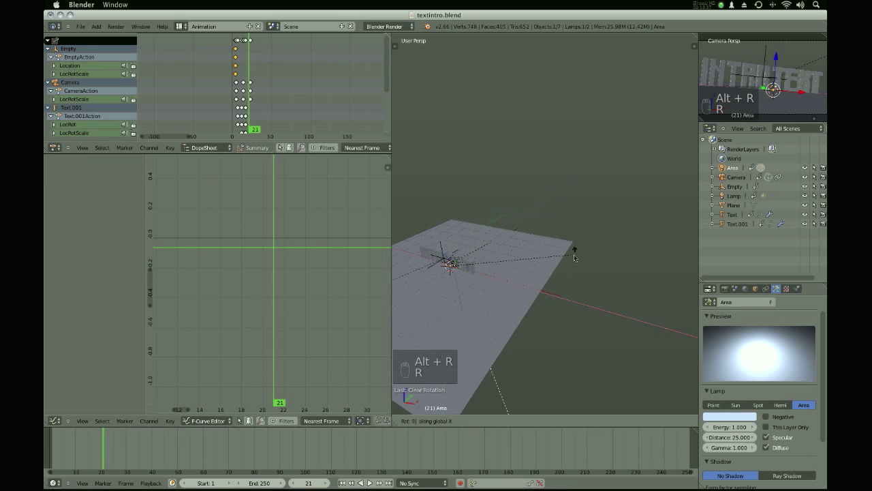
left_click(574, 254)
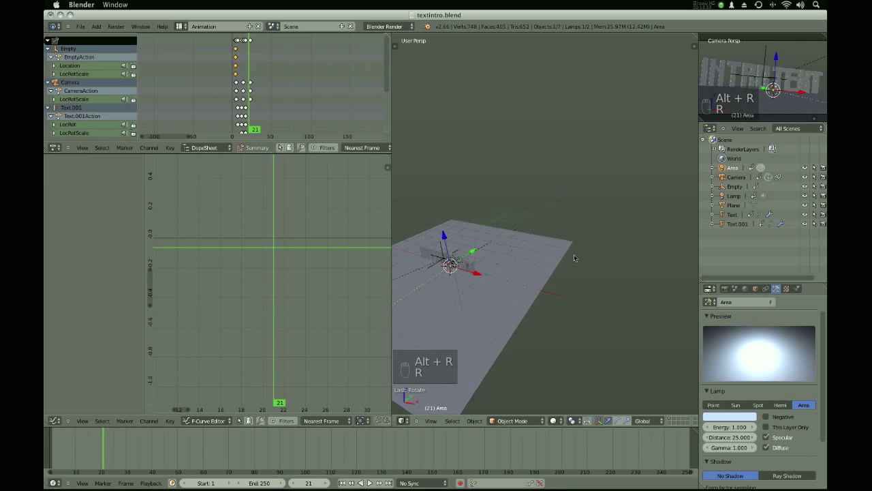
- Move the Area lamp near the first letters of the intro text and adjust its height along Z
middle_click_drag(481, 273, 570, 272)
key("g")
left_click(488, 256)
scroll(488, 256, "up", 5)
key("z")
key("g")
key("z")
left_click(602, 282)
key("z")
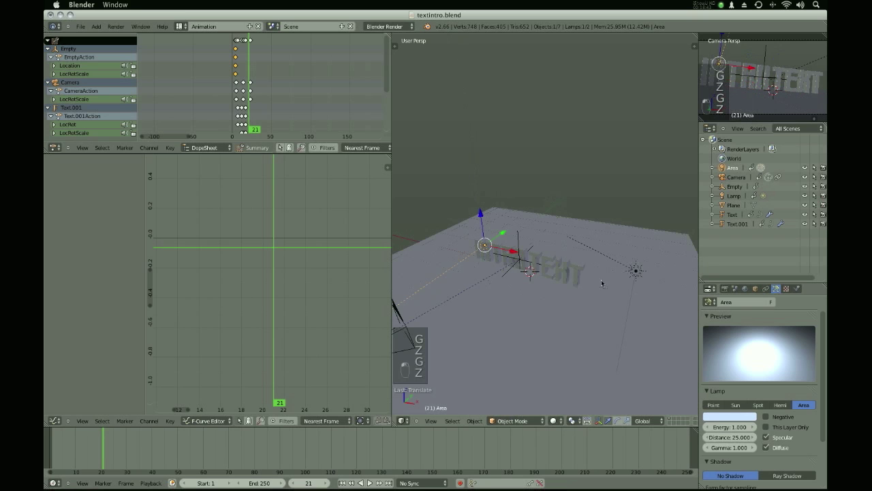
- Try Ray Shadow and the Rectangle area shape on the lamp, and return to No Shadow and Square
scroll(782, 437, "down", 5)
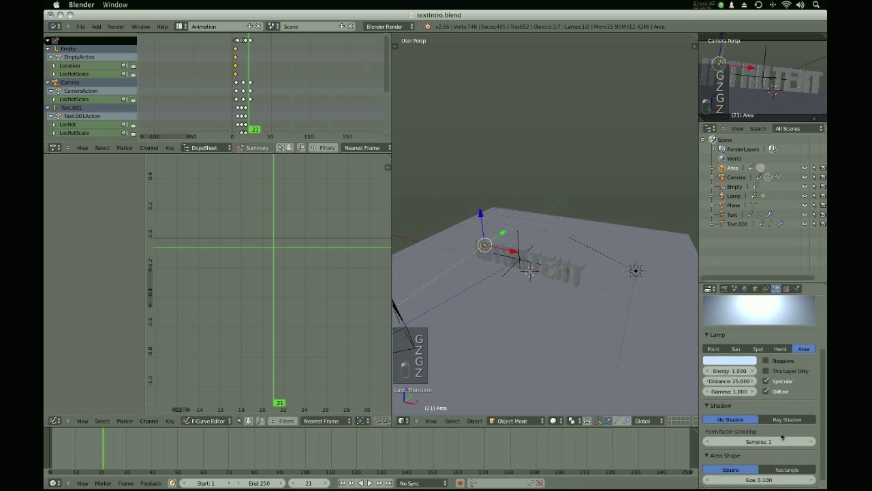
left_click(794, 409)
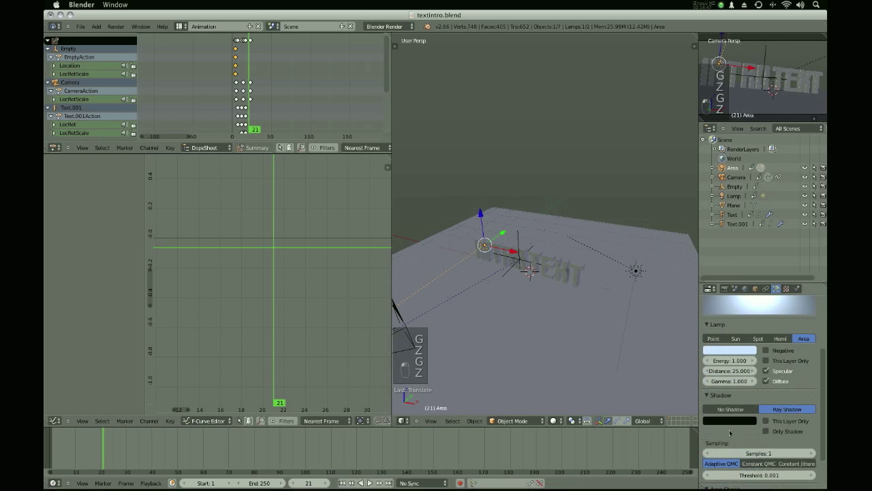
scroll(730, 432, "down", 3)
left_click(745, 364)
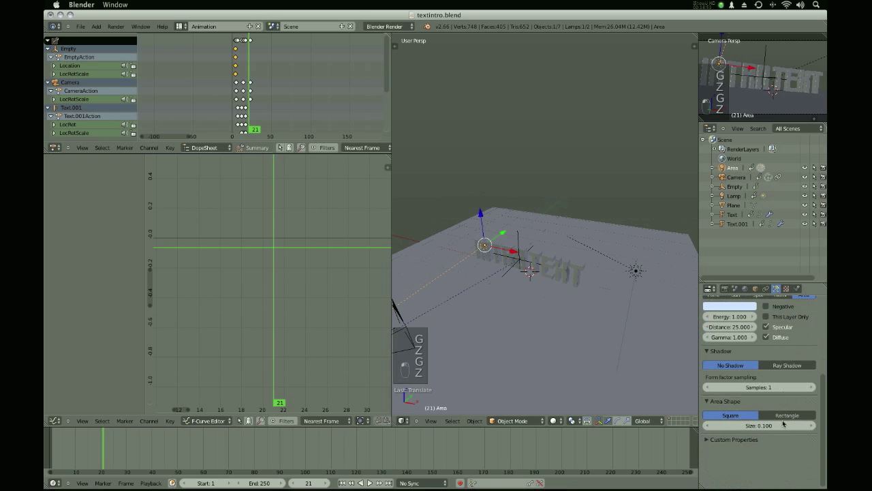
left_click(787, 416)
left_click(729, 415)
- Shift the Area lamp along the X axis and place it just above the first letters of the text
middle_click_drag(545, 307, 496, 232)
key("g")
key("x")
left_click(496, 227)
key("g")
left_click(507, 238)
- Scale the Area lamp up to roughly the height of the letters, checking its outline in wireframe
key("z")
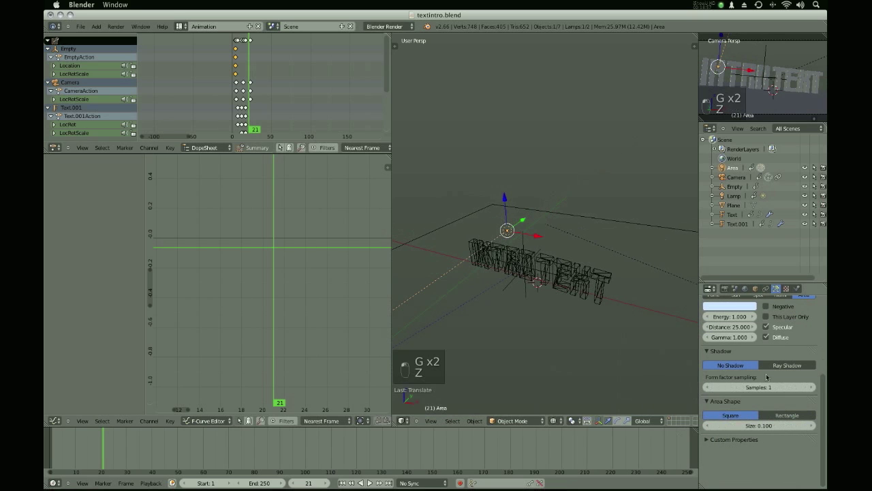
scroll(745, 383, "up", 3)
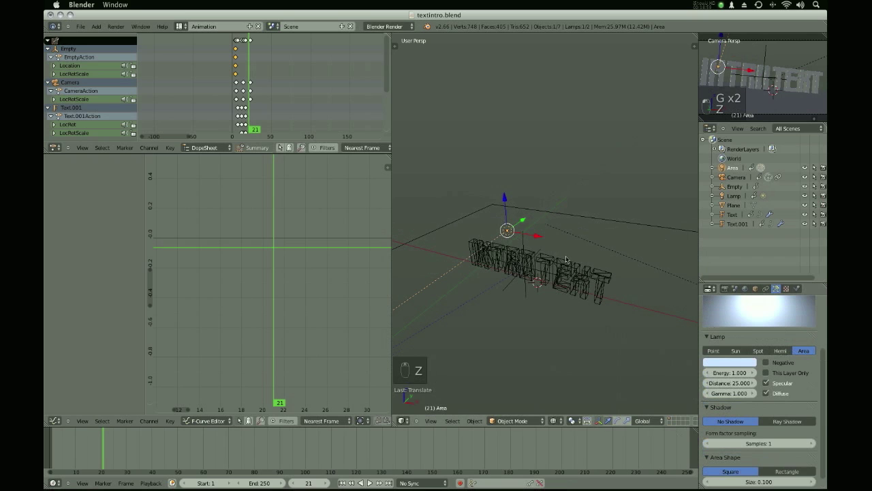
key("s")
left_click(461, 380)
key("z")
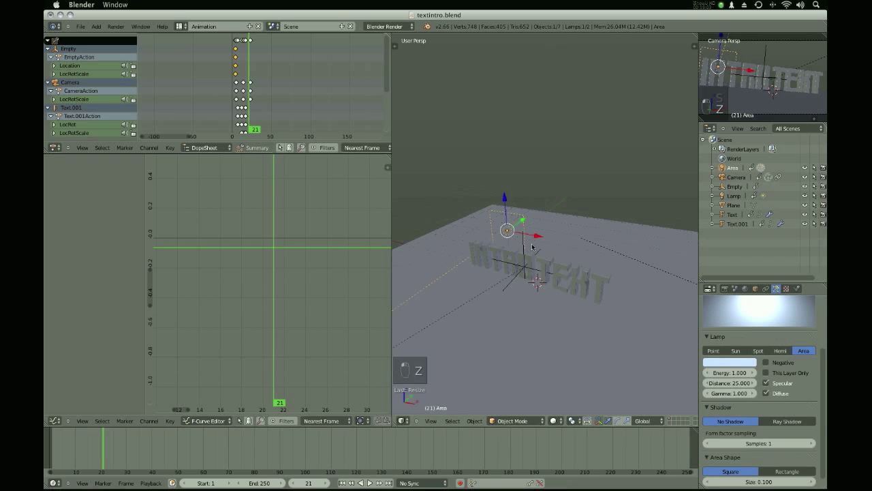
- Rotate the Area lamp around the global Z axis toward the intro text and fine-tune the angle from the camera view
key("r")
key("z")
left_click(555, 283)
mouse_move(555, 283)
middle_mouse_down()
mouse_move(560, 272)
mouse_move(544, 281)
middle_mouse_up()
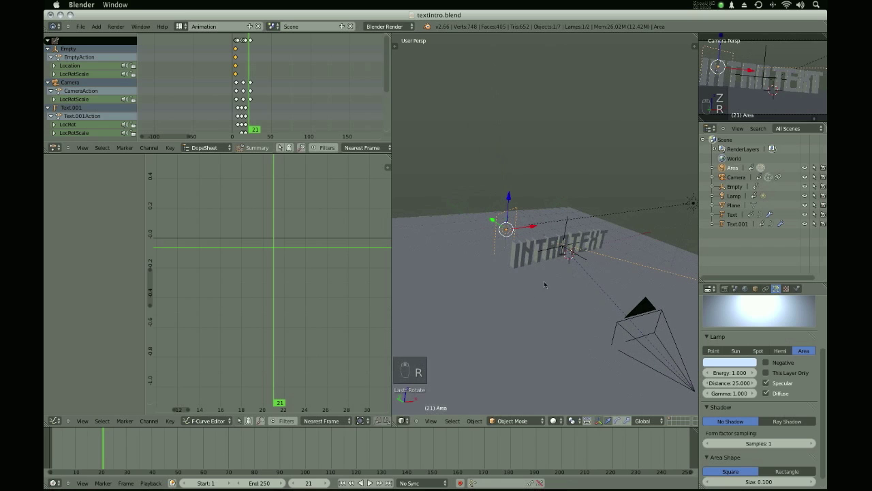
left_click(431, 423)
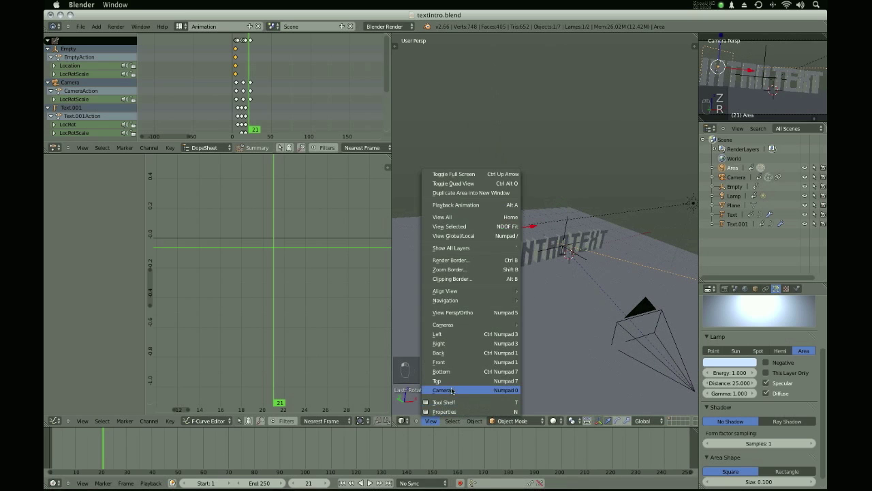
left_click(453, 391)
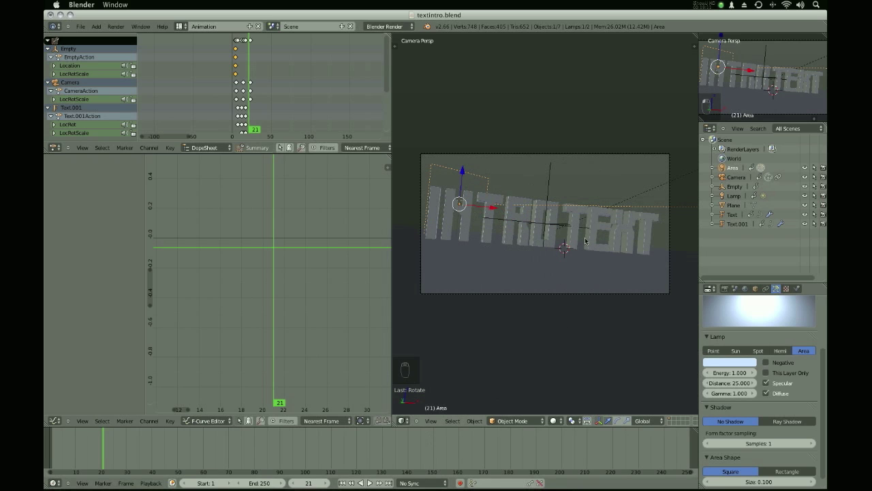
key("r")
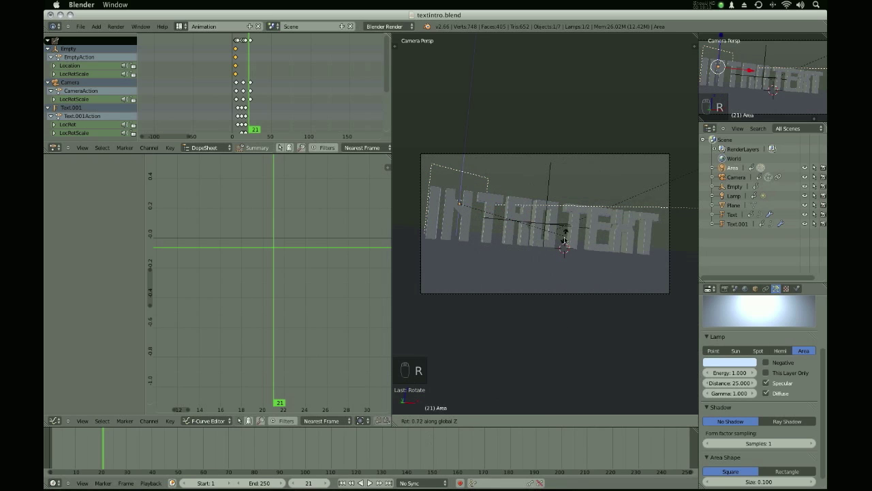
left_click(579, 236)
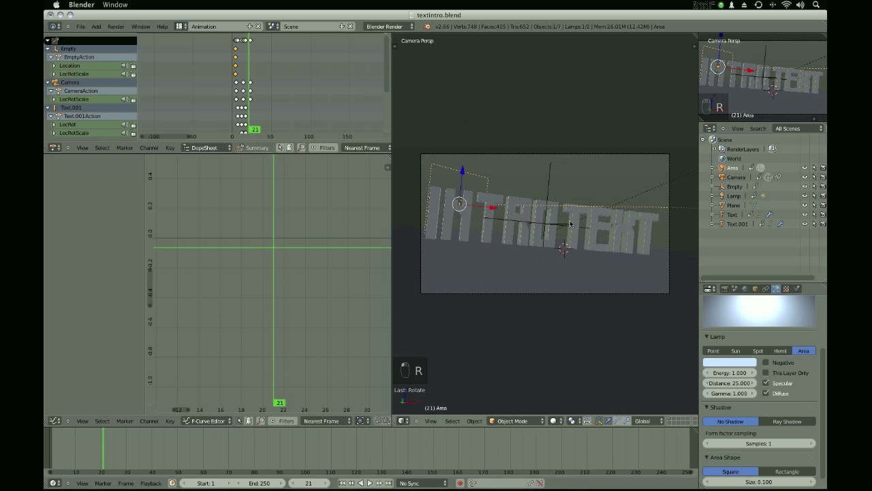
- In camera view, move the Area lamp outward so its centre sits at the first letter of the text
key("g")
left_click(470, 162)
key("g")
left_click(415, 182)
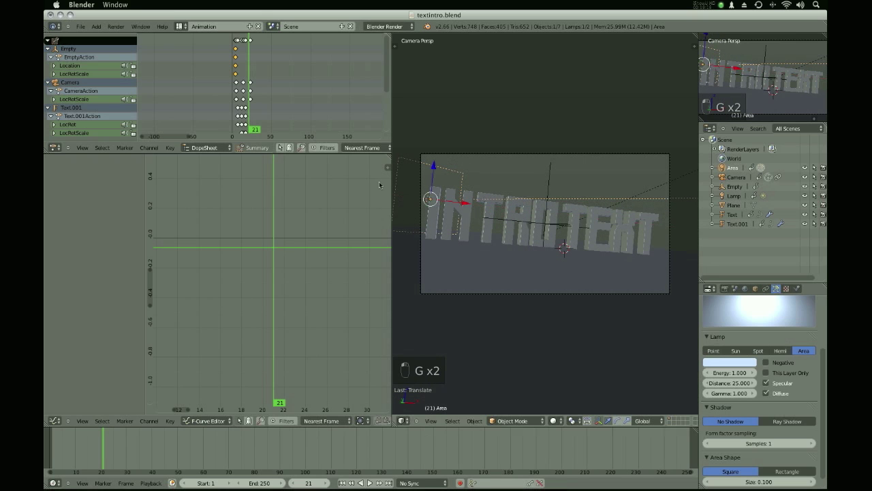
- Slightly rotate the repositioned Area lamp to refine its aim along the text
key("r")
key("z")
key("r")
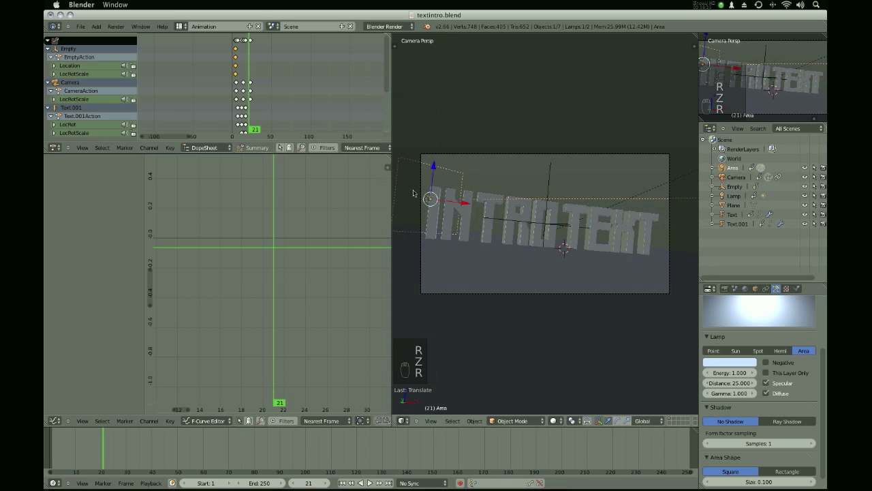
key("r")
left_click(469, 197)
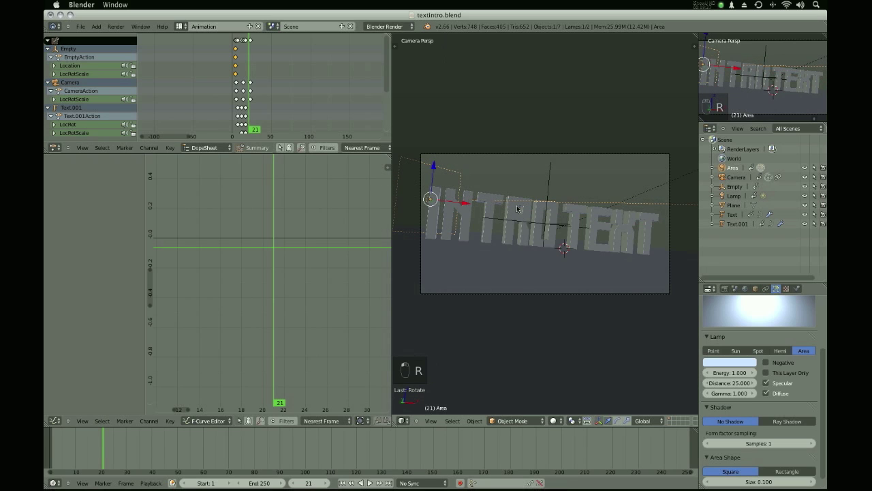
- Lower the Area lamp slightly along the global Z axis, working from an angled view
middle_click_drag(501, 142, 565, 293)
key("g")
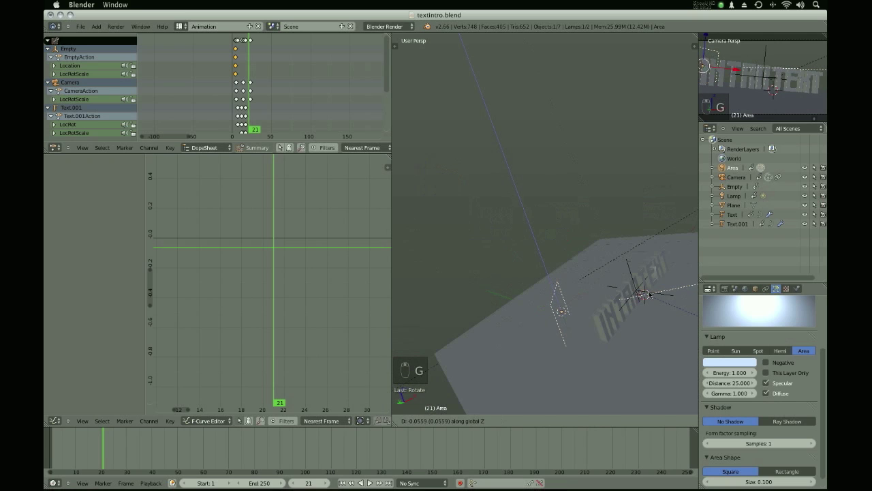
left_click(569, 300)
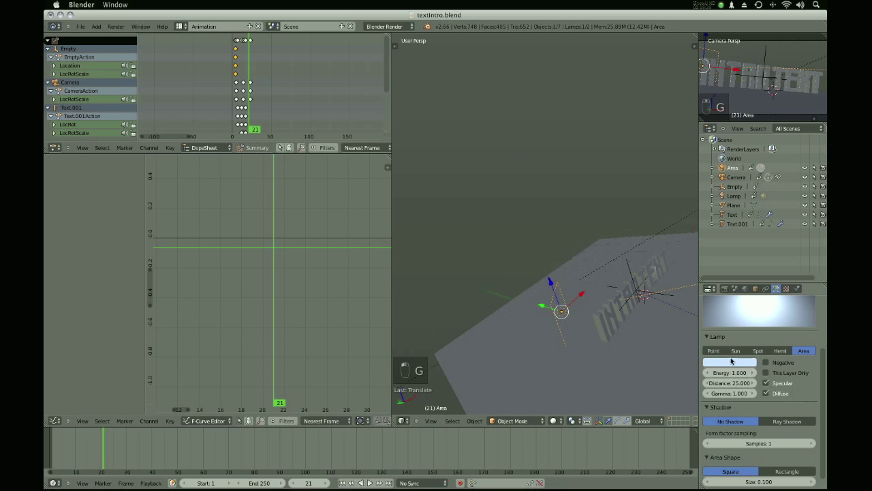
- Set the render resolution to 1280 by 720
scroll(749, 409, "up", 4)
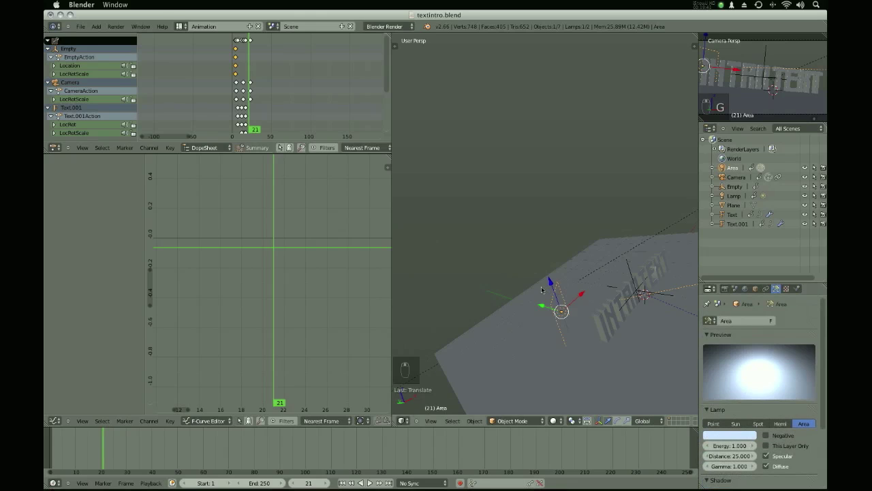
left_click(723, 288)
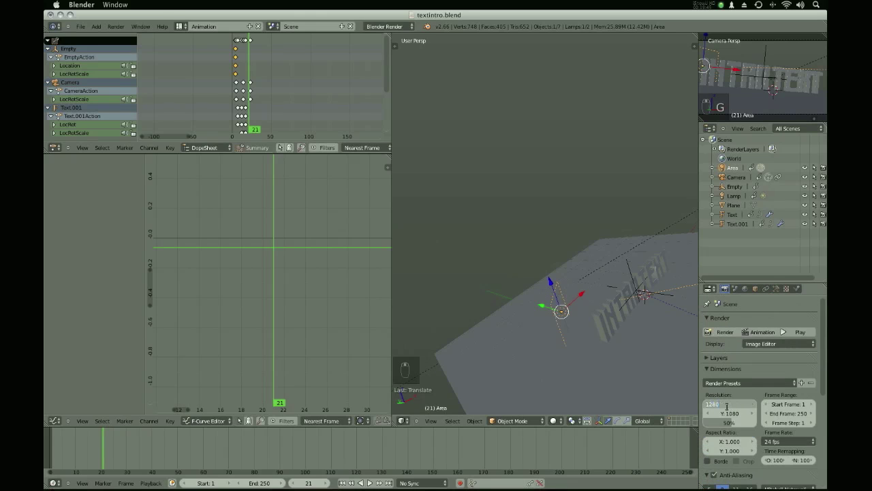
key("Tab")
type("720")
key("Return")
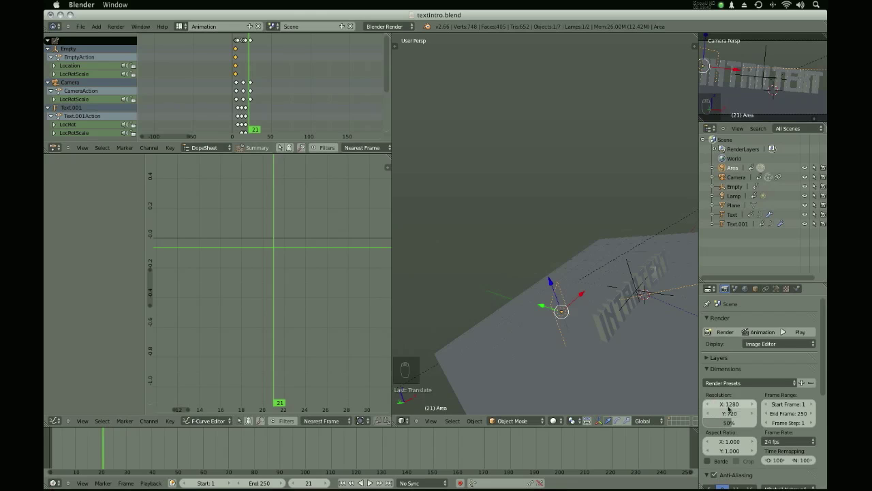
- Set the render resolution scale to 24% and test-render frame 21
left_click_drag(736, 424, 730, 424)
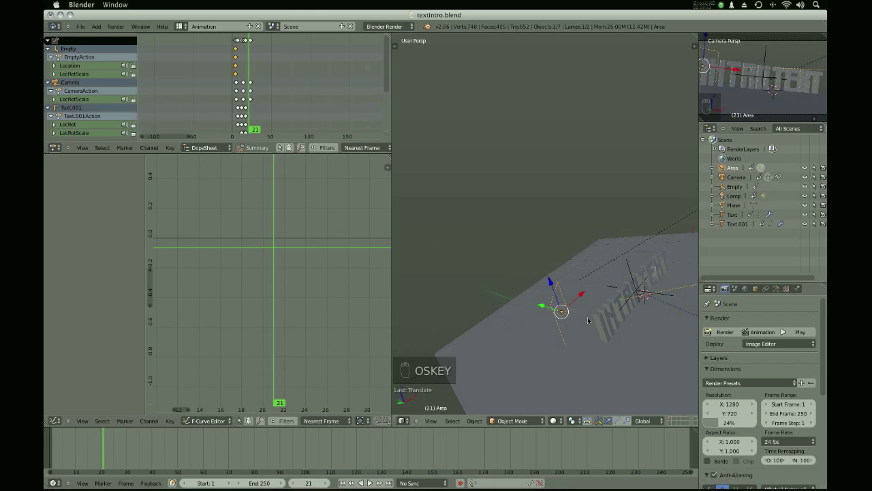
key("F12")
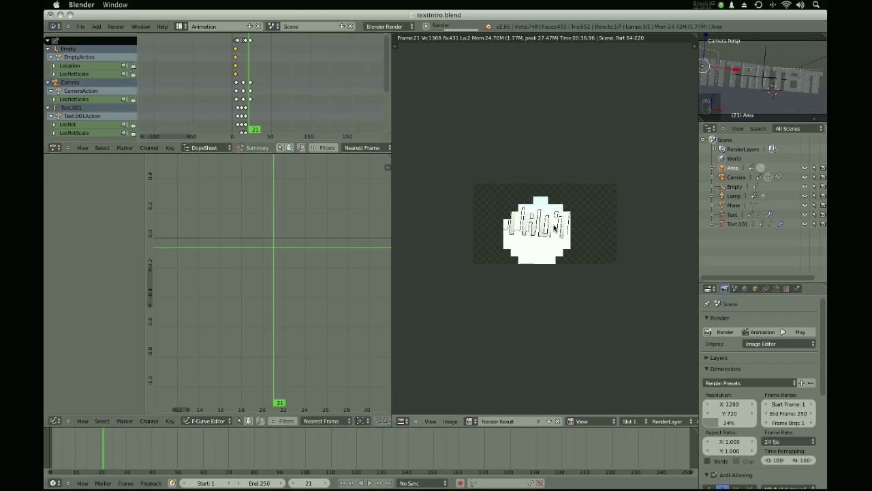
scroll(535, 222, "up", 4)
scroll(545, 228, "down", 2)
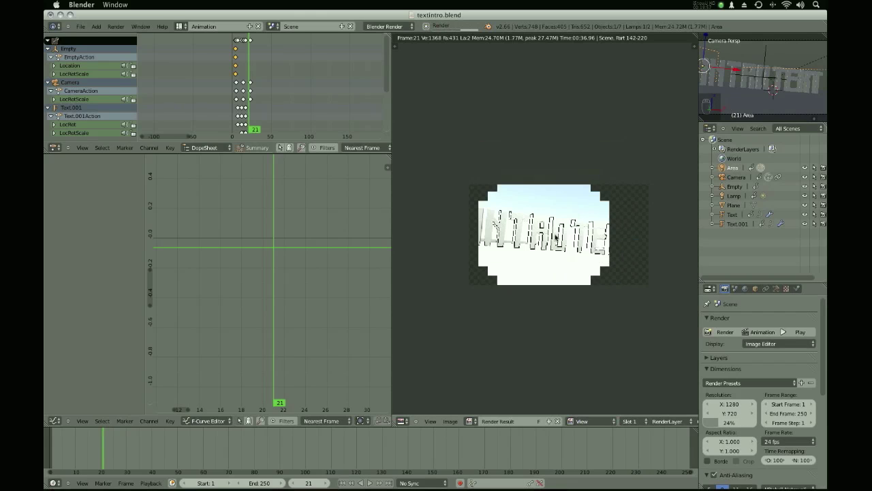
scroll(555, 238, "up", 2)
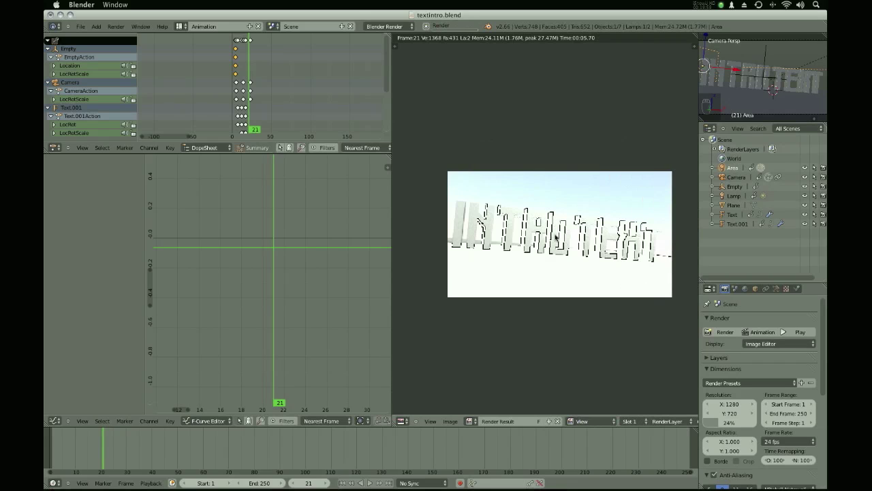
key("Escape")
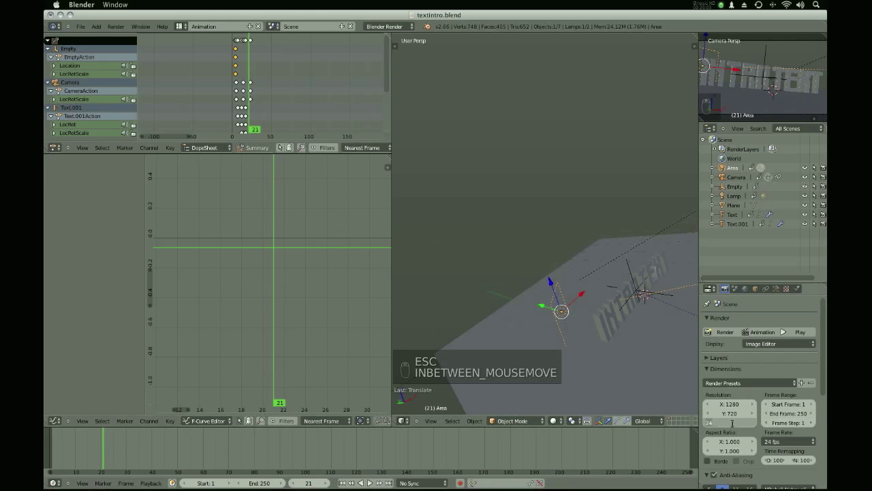
- Set the render resolution scale to 50% and test-render frame 21 again
key("Return")
key("F12")
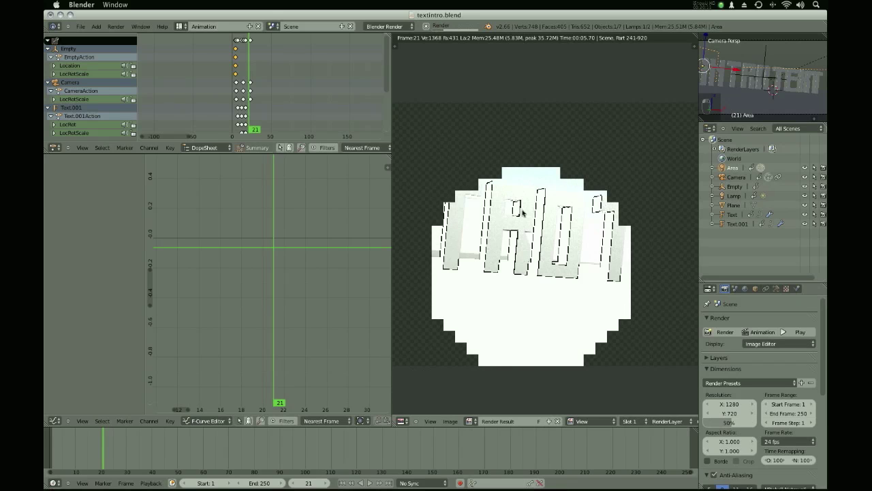
key("Escape")
key("Escape")
key("Escape")
key("Escape")
key("Escape")
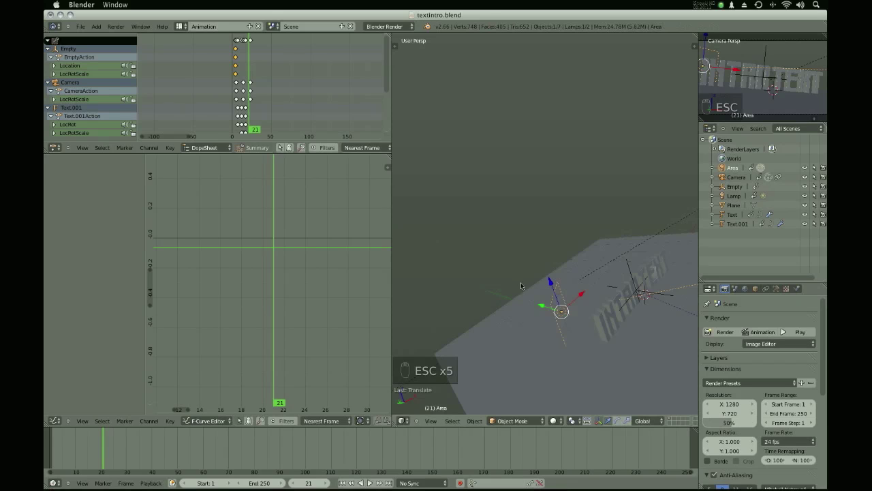
- Set the Area lamp's energy to 0.05 and test-render the frame
left_click(776, 289)
scroll(715, 388, "down", 2)
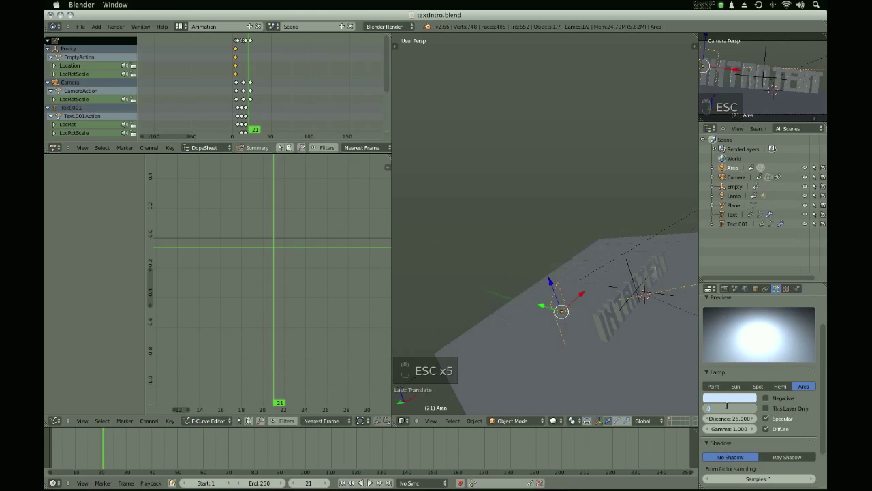
key("Return")
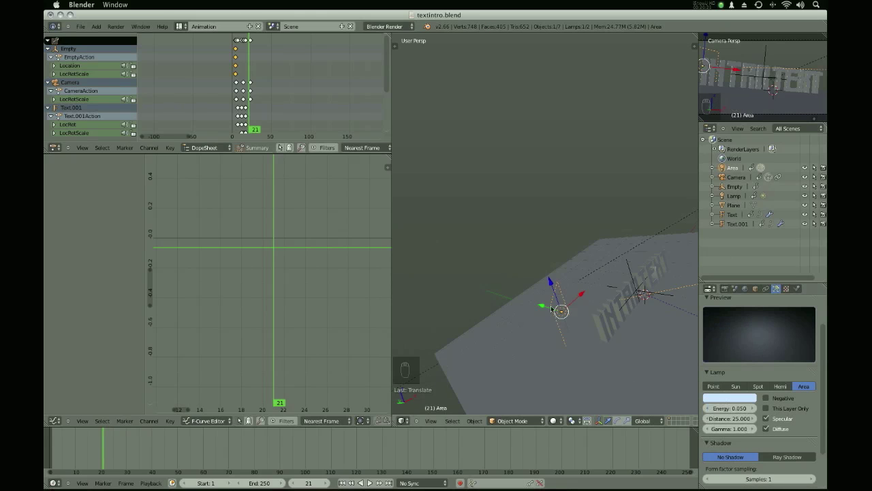
key("super+F12")
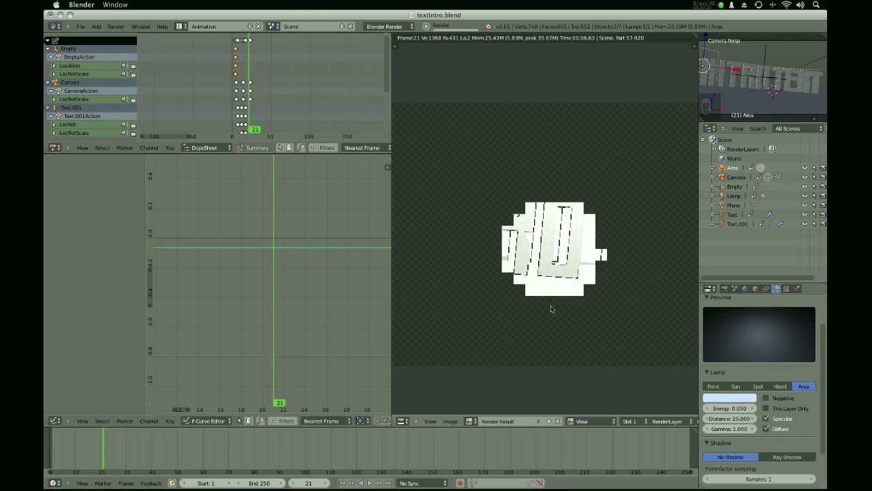
key("Escape")
key("Escape")
- Test-render the frame with the Area lamp deleted, and undo the deletion
key("x")
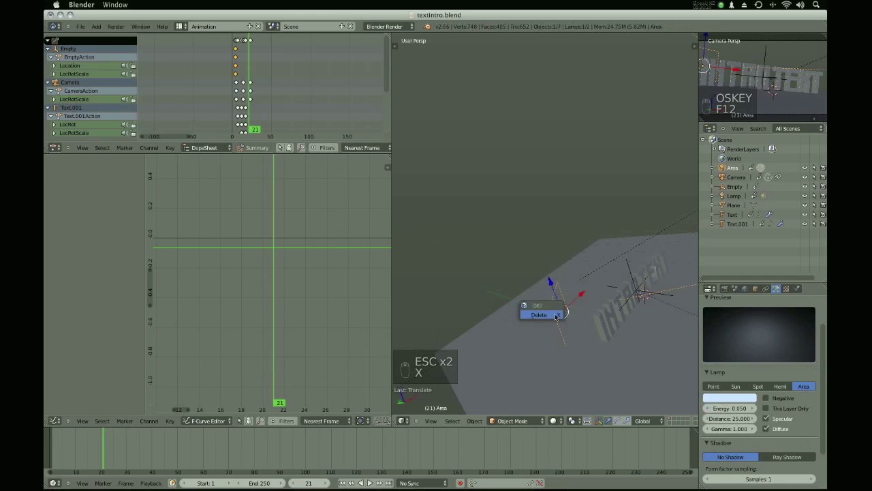
left_click(555, 314)
key("super+F12")
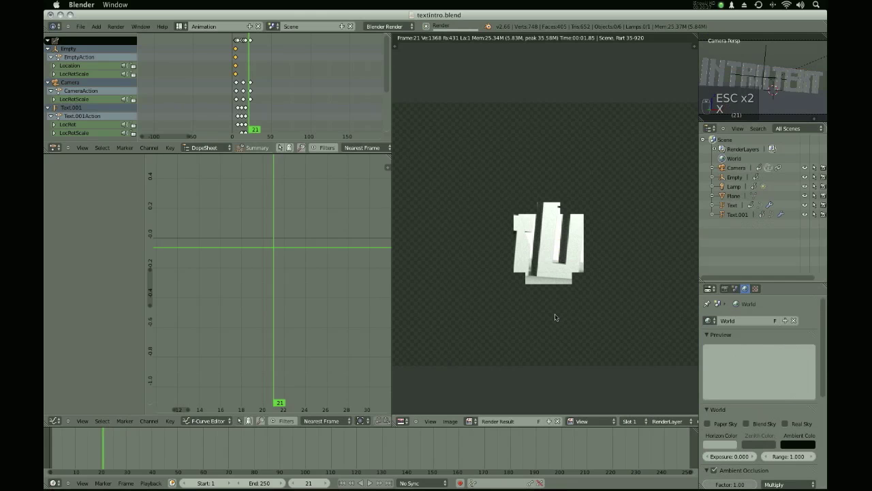
key("Escape")
key("Escape")
key("Escape")
key("Escape")
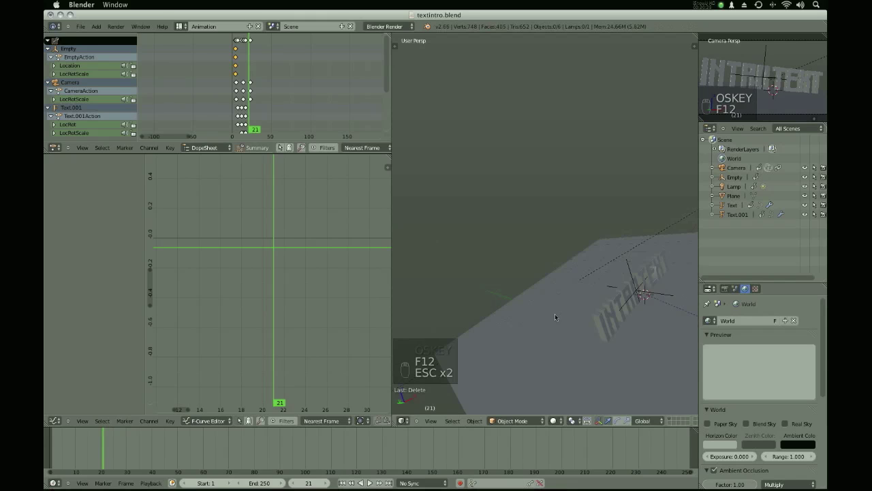
key("super+z")
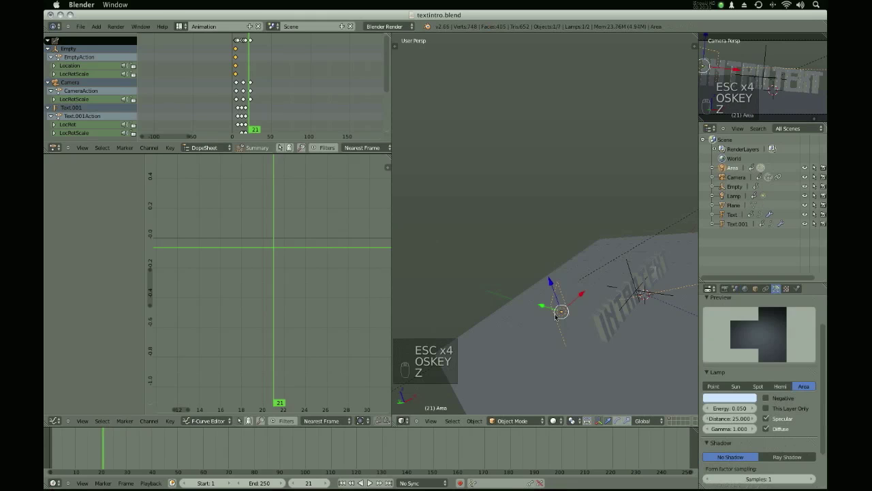
- Set the Area lamp's energy to 0.001 and test-render the frame
left_click(729, 407)
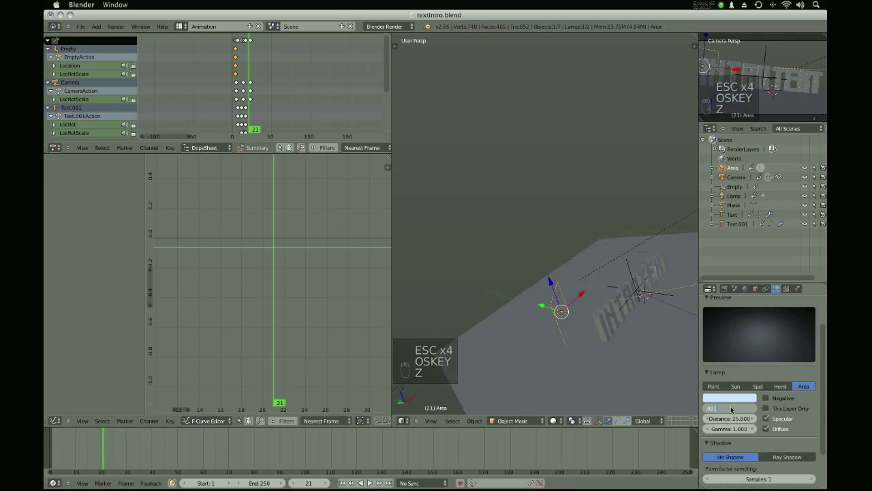
key("Return")
key("F12")
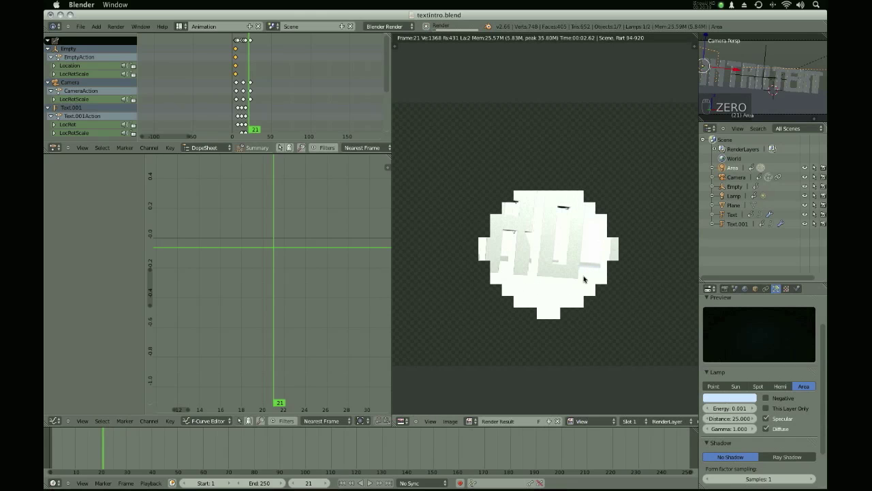
key("Escape")
key("Escape")
key("Escape")
key("Escape")
key("Escape")
key("Escape")
key("Escape")
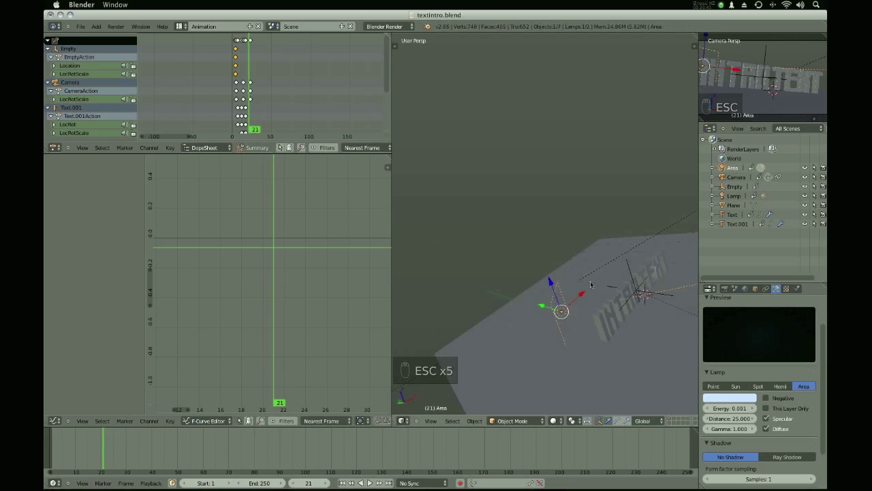
- Clear the Area lamp's scale and test-render the frame
key("alt+s")
key("alt+s")
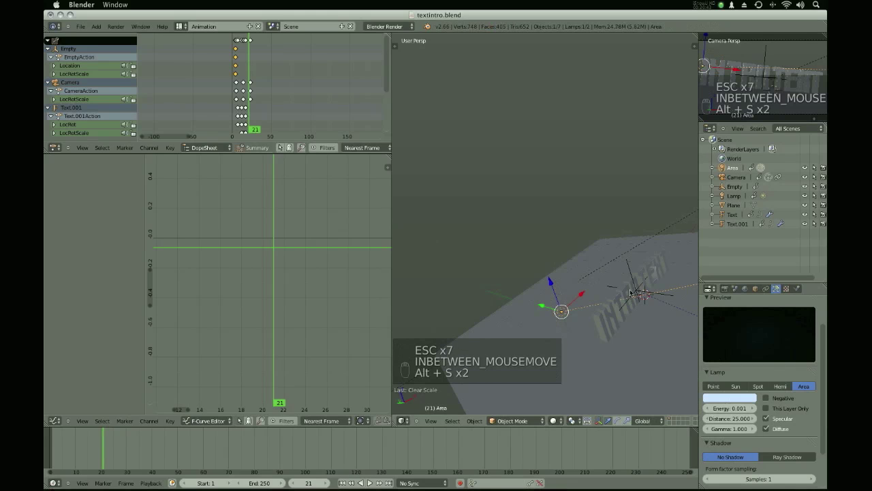
key("F12")
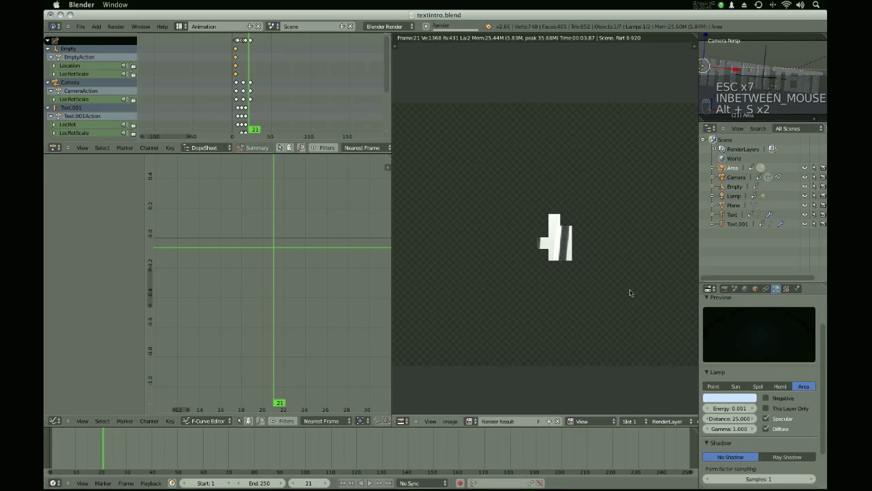
- Set the Area lamp's energy to 0.5 and test-render the frame
key("F12")
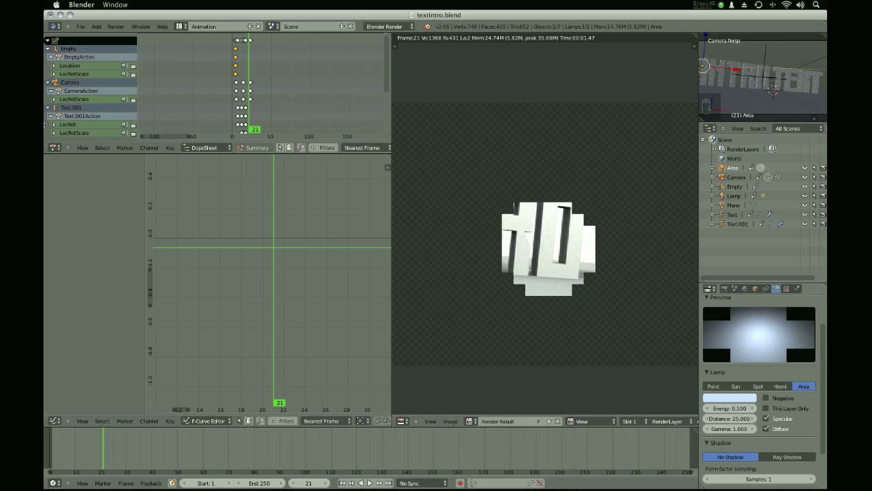
key("Escape")
key("Escape")
key("Escape")
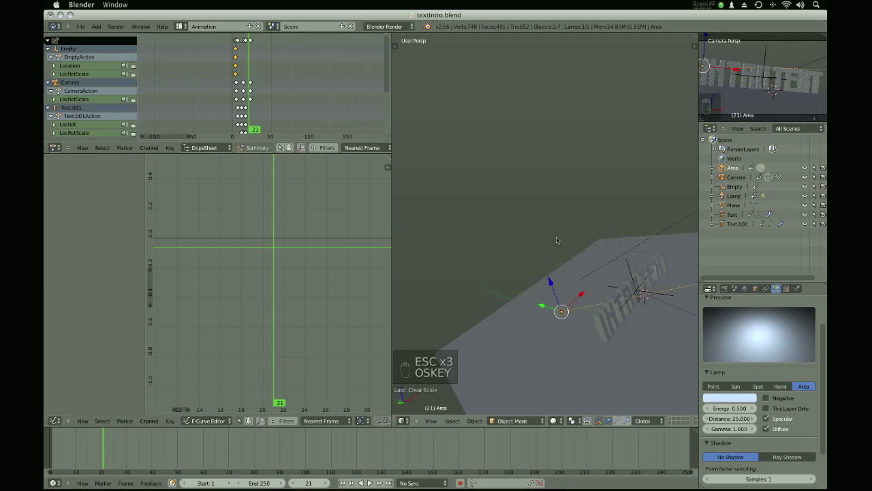
key("F12")
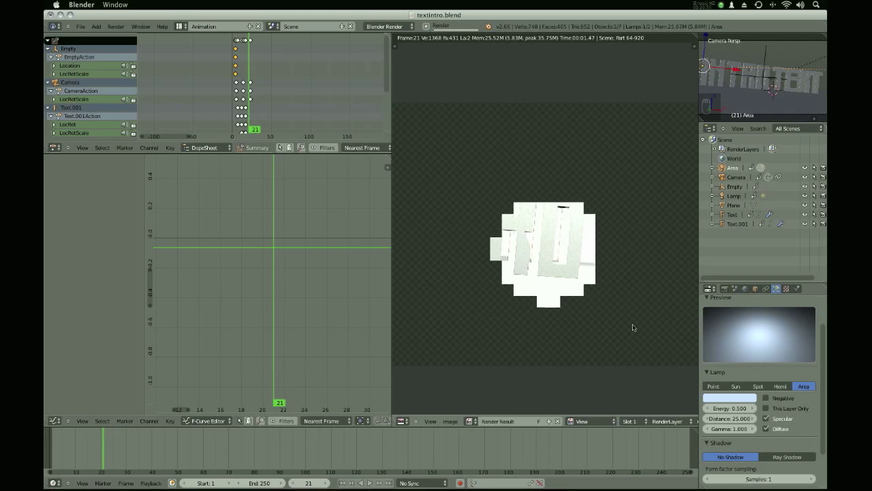
key("Escape")
key("Escape")
key("Escape")
key("Escape")
- Set the Area lamp's energy to 0.1 and test-render the frame
left_click(724, 408)
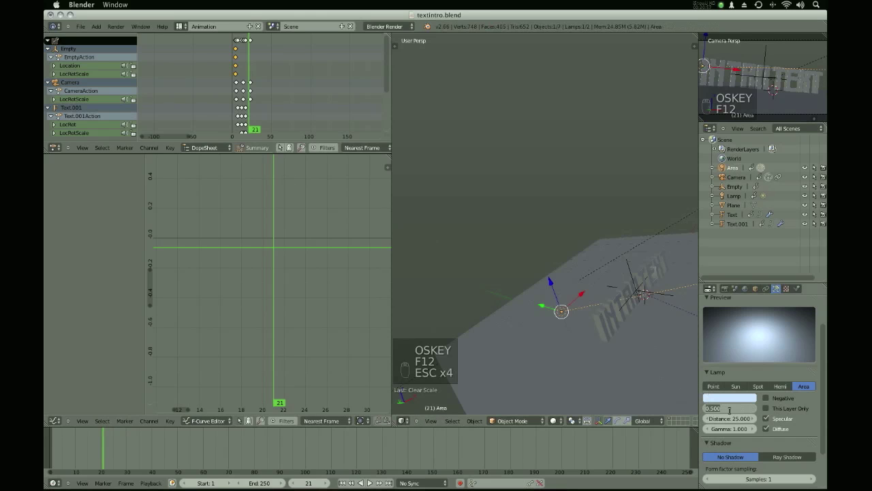
type("0.1")
key("Return")
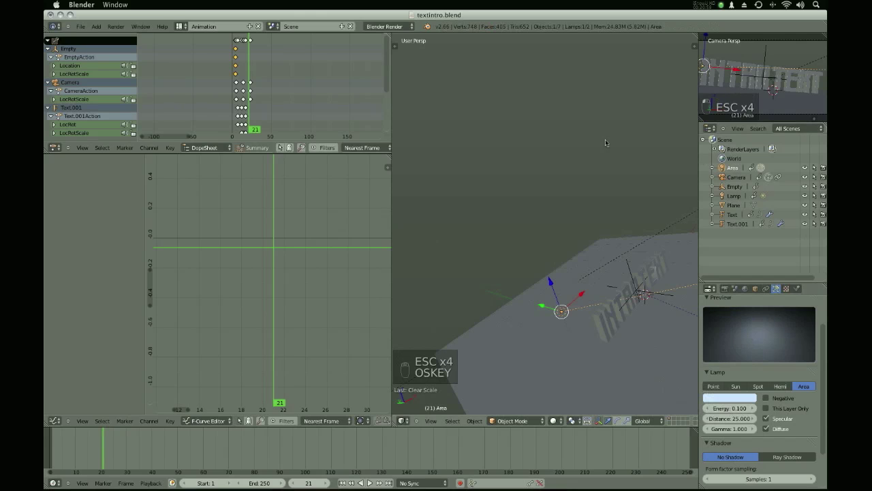
key("F12")
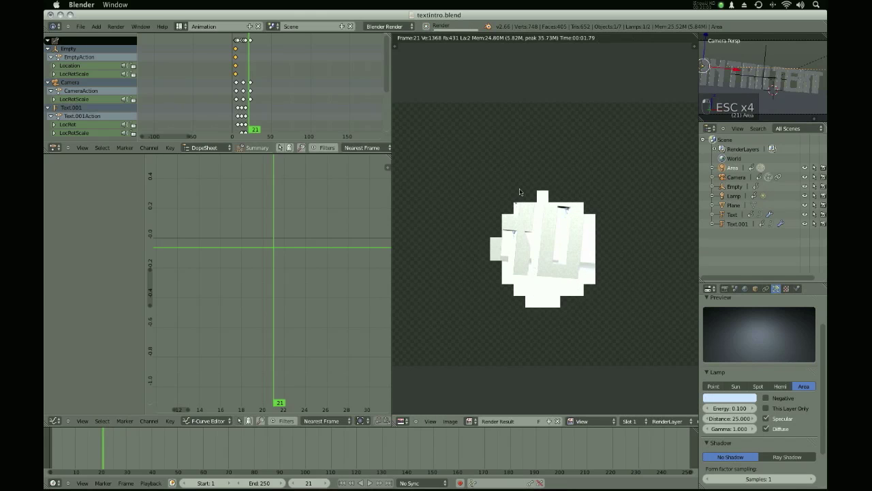
key("Escape")
- Delete the Area lamp and duplicate the sun lamp, placing the copy near the plane's edge beside the text
key("x")
left_click(566, 304)
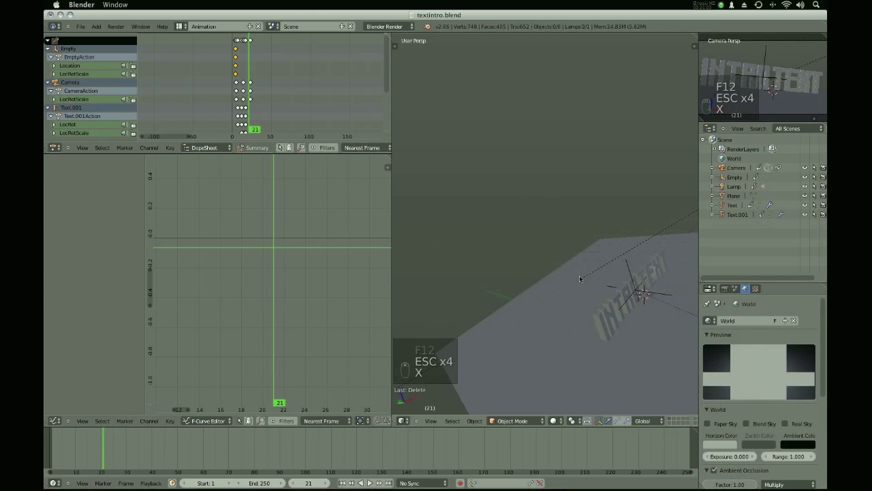
right_click(651, 236)
right_click(651, 235)
key("shift+d")
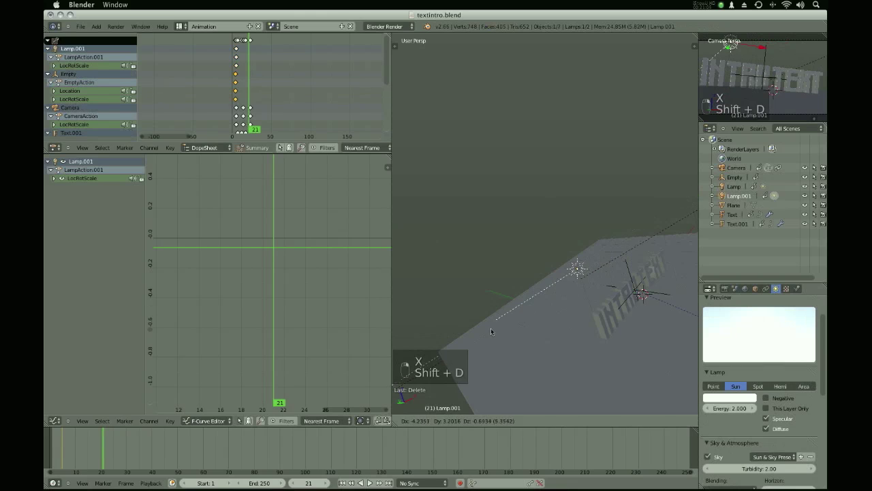
left_click(518, 320)
- Give the duplicated sun lamp an energy of 0.1 and a pale blue colour
left_click(736, 409)
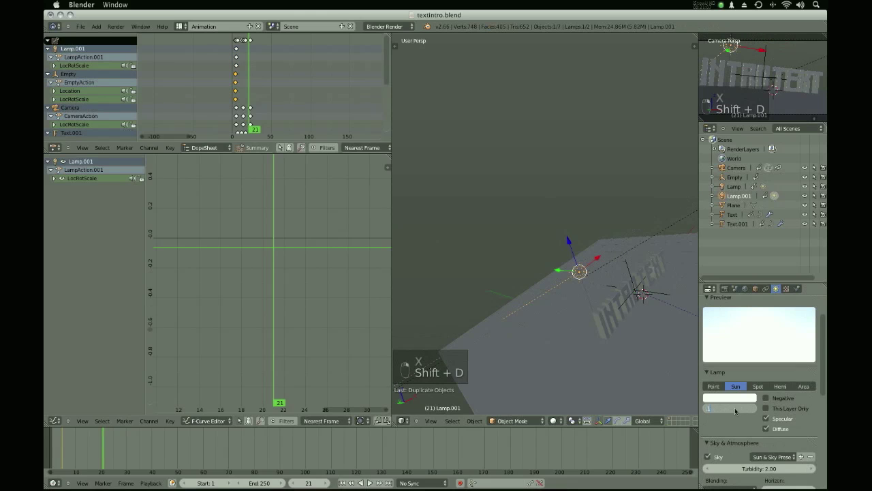
key("Return")
left_click(743, 402)
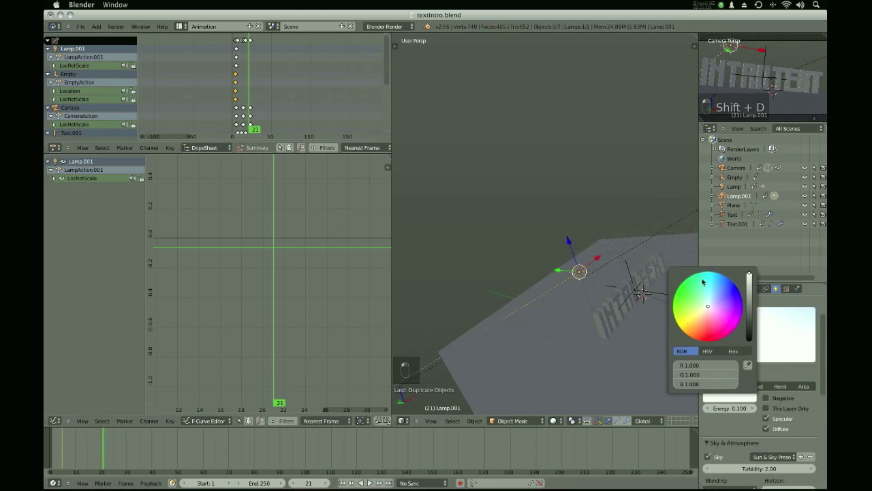
left_click(714, 303)
- Set the duplicated sun lamp to No Shadow and turn off its Sky option
scroll(778, 447, "down", 10)
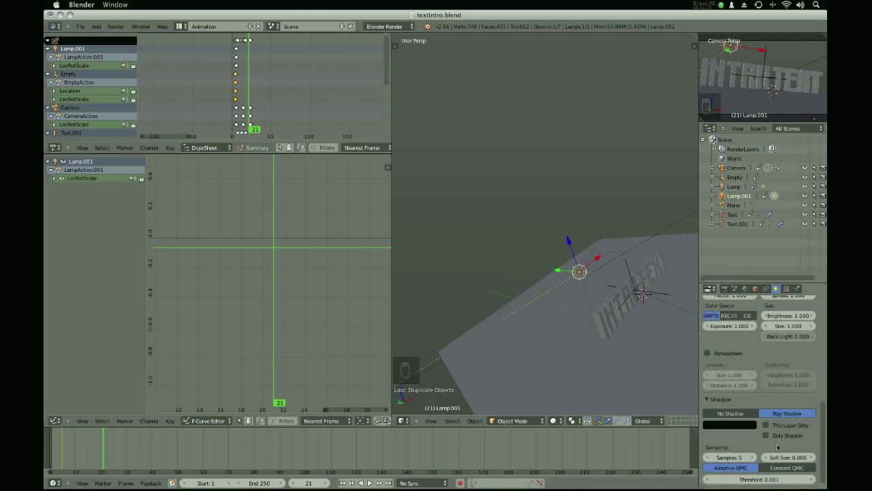
scroll(778, 447, "down", 1)
left_click(731, 404)
key("r")
right_click(750, 341)
scroll(749, 341, "up", 5)
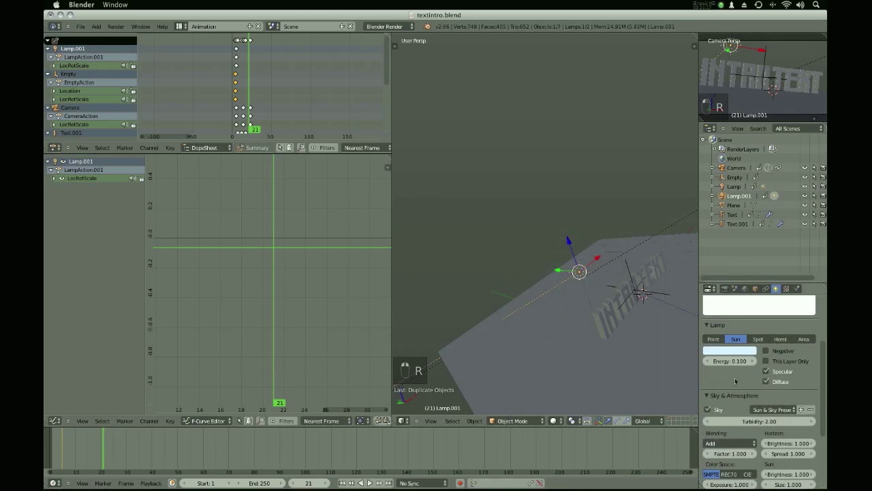
left_click(708, 409)
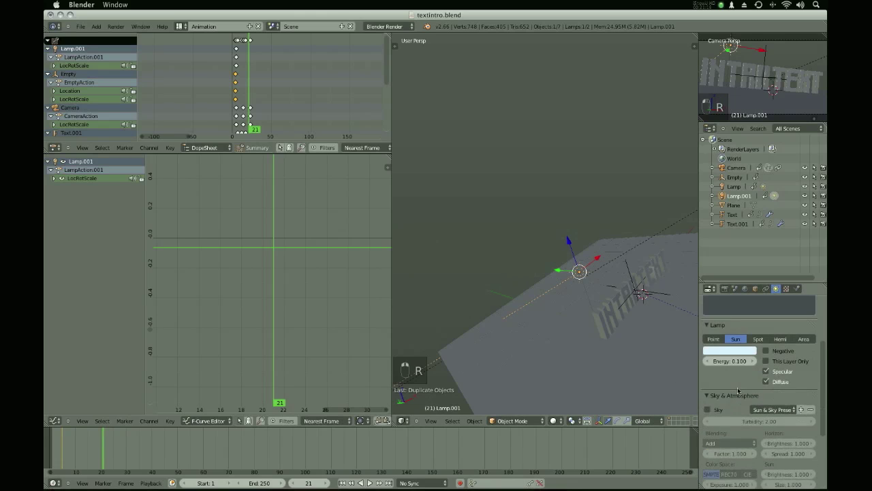
scroll(750, 382, "down", 5)
- Clear the duplicated sun lamp's rotation and rotate it 90 degrees so it shines horizontally
key("r")
right_click(635, 264)
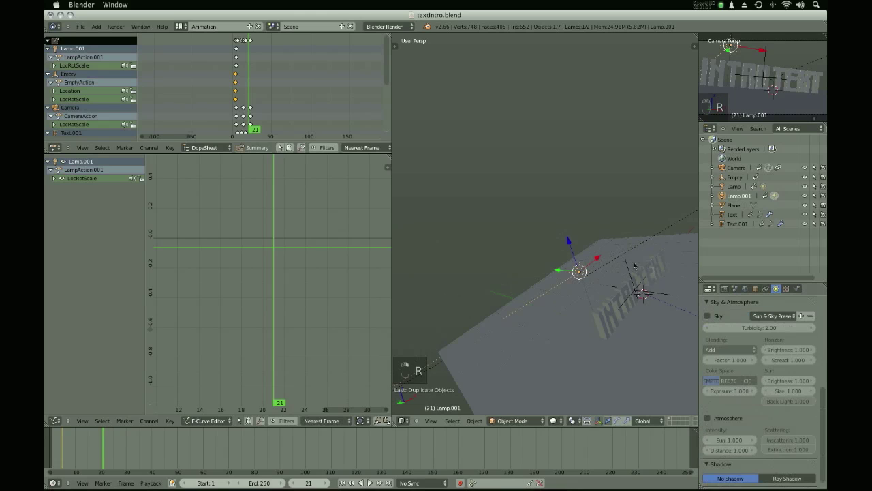
key("alt+r")
key("r")
right_click(617, 266)
key("r")
key("r")
right_click(604, 262)
type("r90")
right_click(621, 273)
- Move the duplicated sun lamp down beside the text and turn it about the Z axis
key("g")
left_click(634, 293)
key("r")
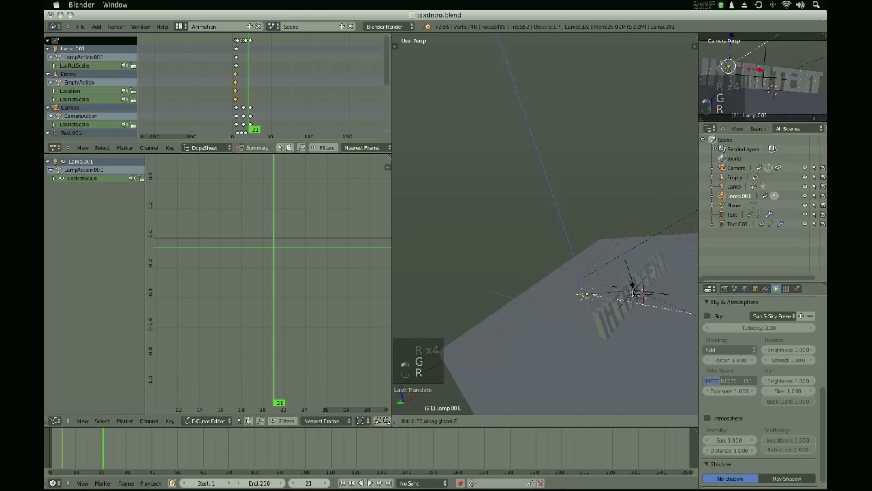
left_click(693, 210)
key("g")
key("g")
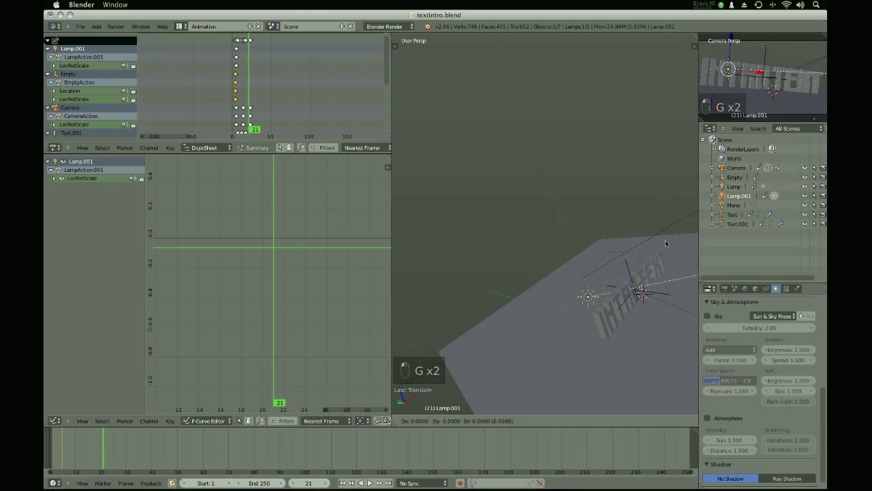
left_click(628, 269)
key("r")
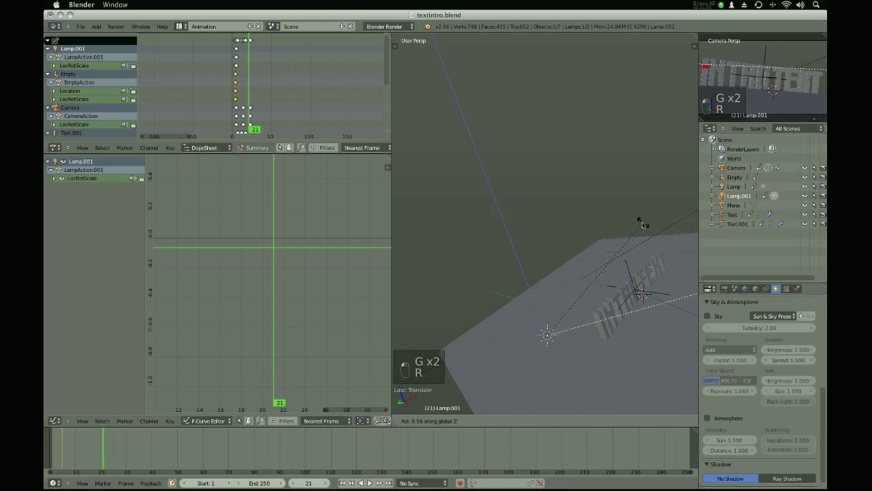
left_click(641, 221)
- Switch to the camera view and start a test render of the current frame, then cancel it
left_click(430, 421)
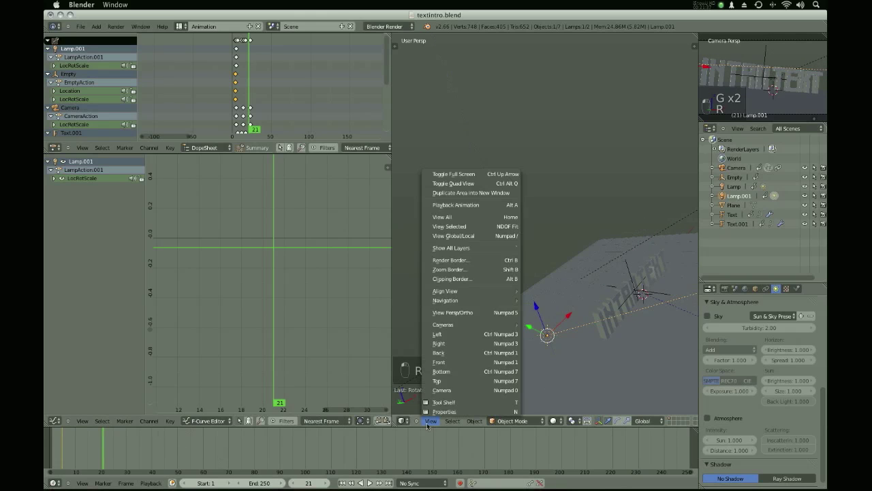
left_click(479, 393)
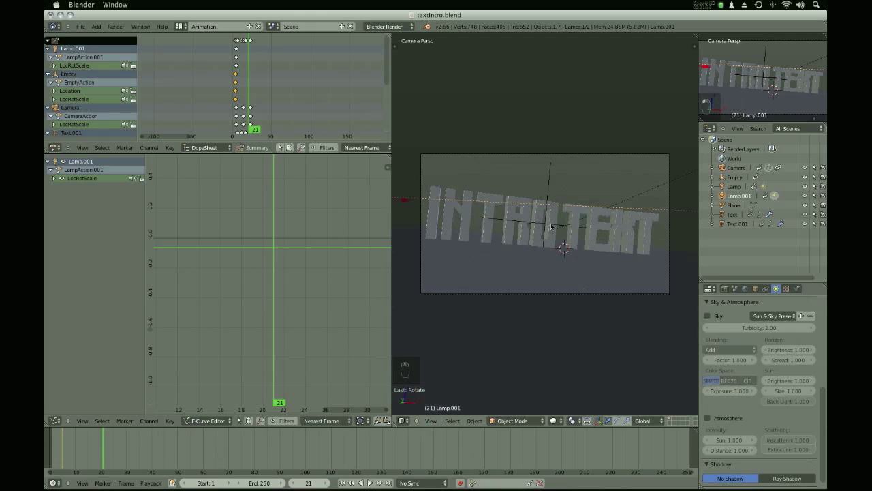
key("super+F12")
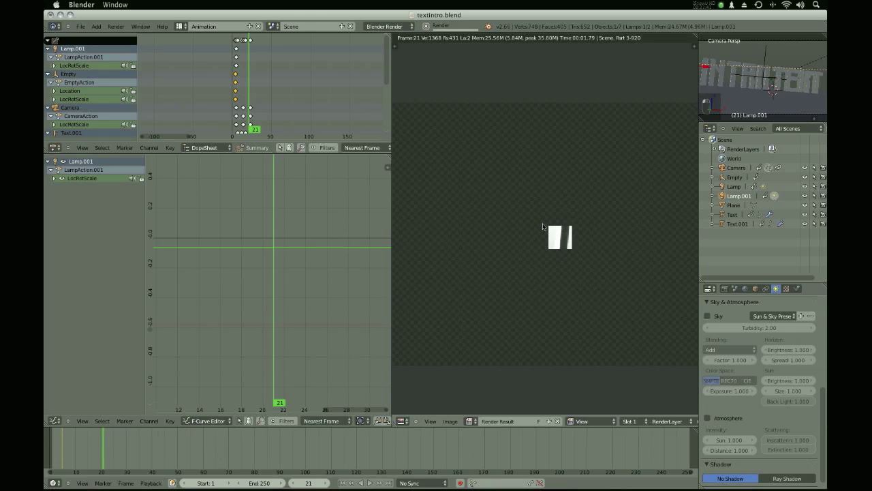
key("Escape")
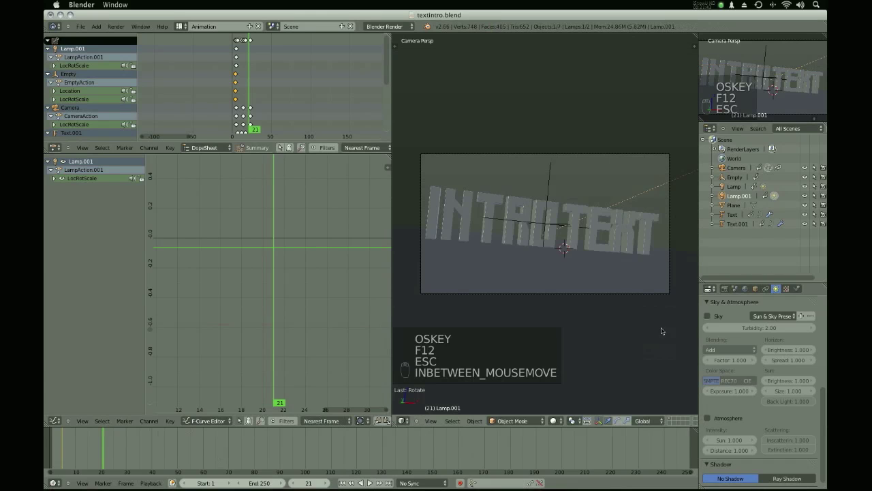
- Set the render resolution scale to 31% and test-render frame 21, stopping it once the lighting can be judged
left_click(725, 289)
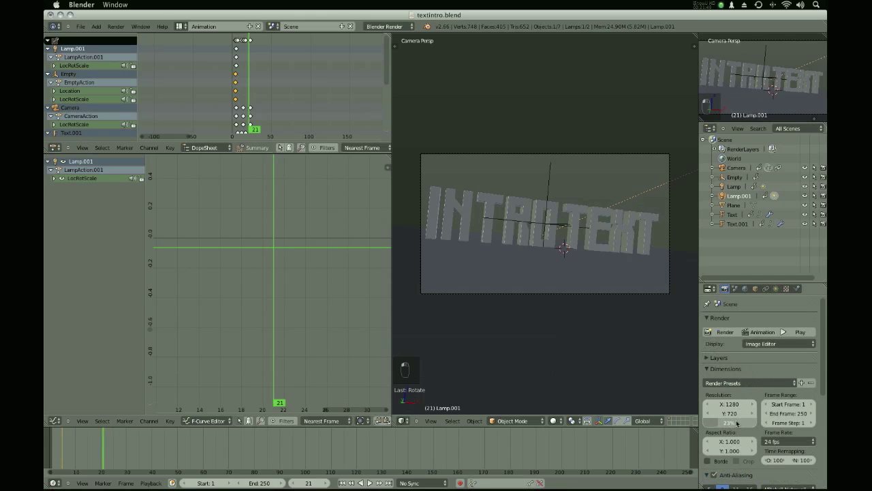
key("super+F12")
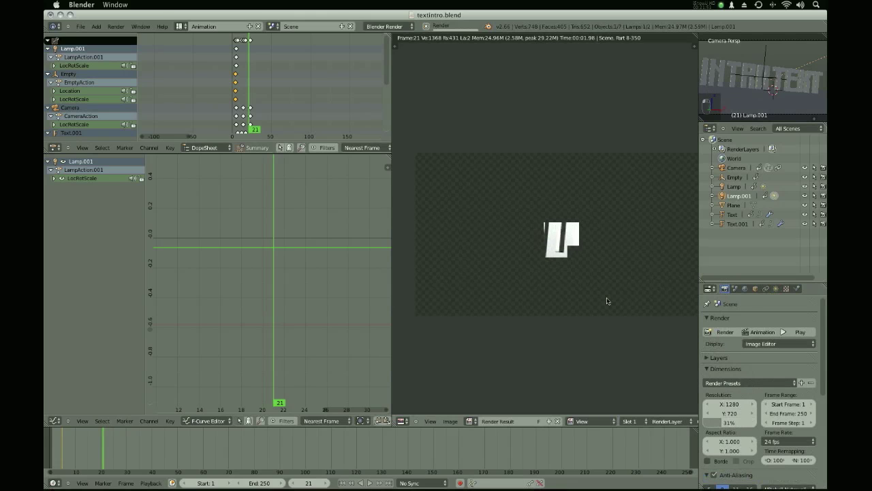
scroll(543, 247, "up", 6)
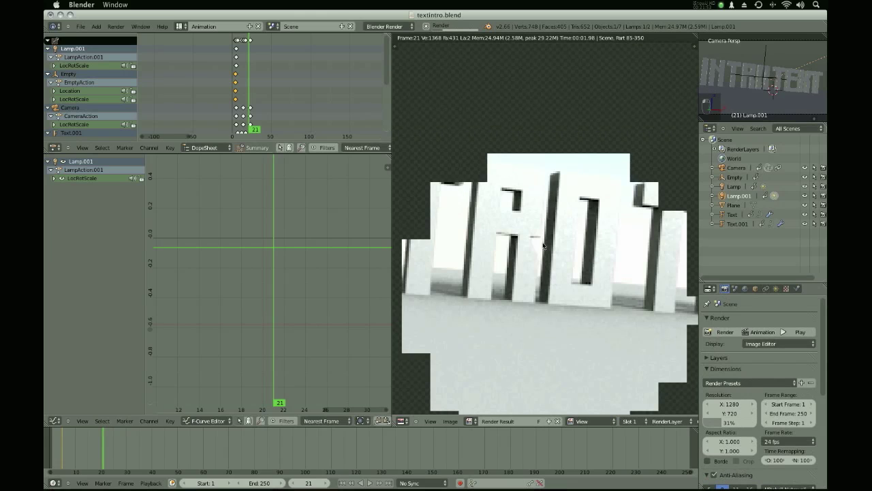
key("Escape")
key("Escape")
key("Escape")
key("Escape")
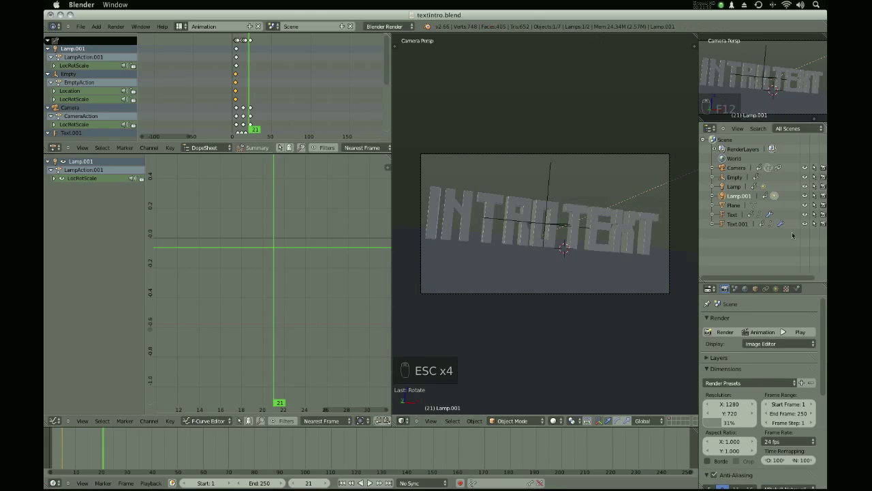
- Delete the duplicated sun lamp's LocRotScale animation channels from the F-Curve Editor
key("r")
scroll(572, 222, "down", 3)
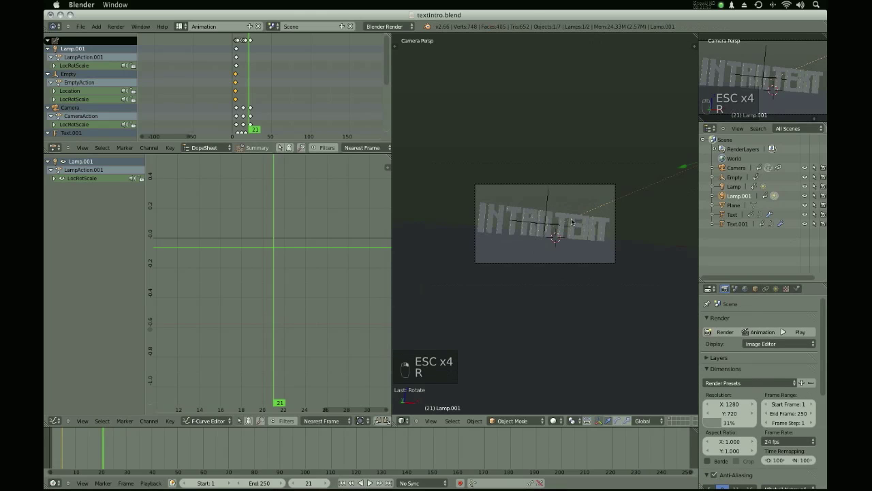
middle_click_drag(573, 222, 525, 255)
scroll(264, 209, "down", 2)
scroll(637, 315, "down", 4)
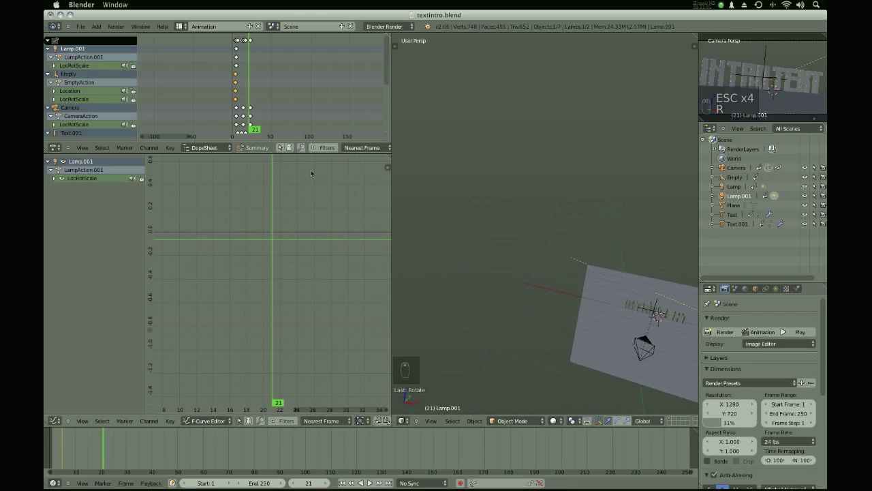
left_click(54, 179)
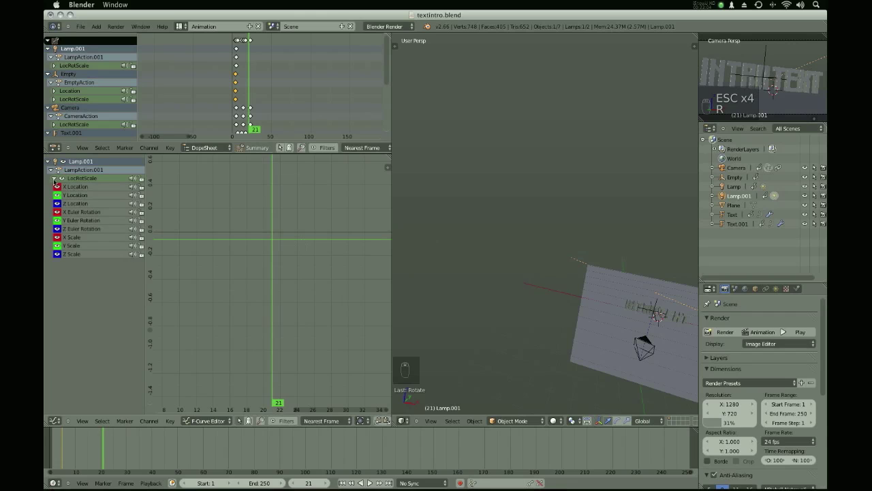
key("x")
left_click(238, 216)
- Clear the duplicated sun lamp's rotation and move it along the Y axis to the plane's far edge behind the text
middle_click_drag(638, 259, 632, 329)
key("r")
left_click(598, 308)
key("alt+r")
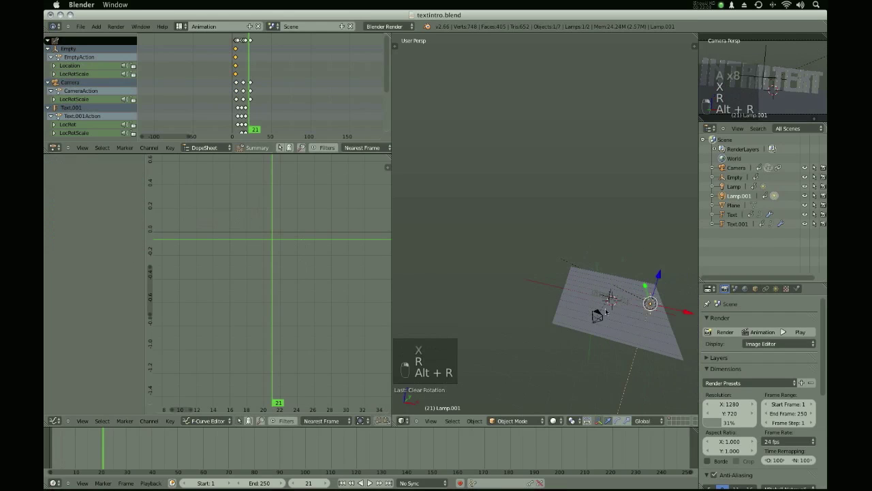
key("g")
key("g")
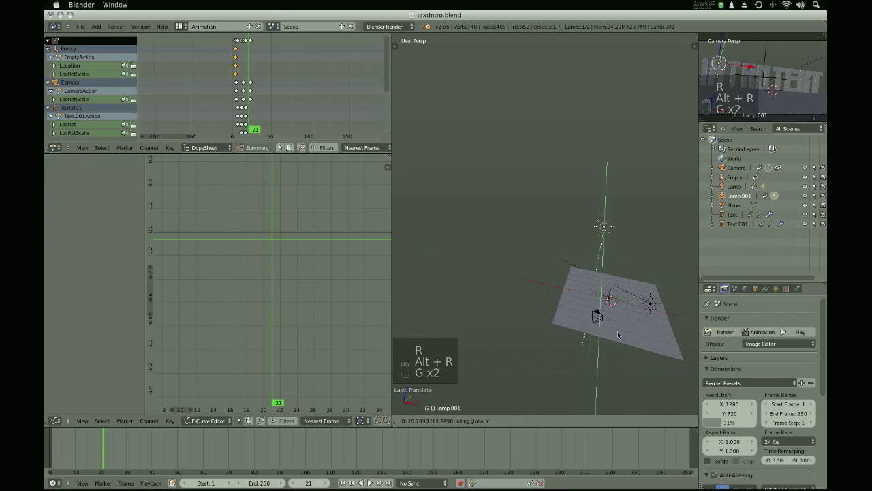
left_click(615, 347)
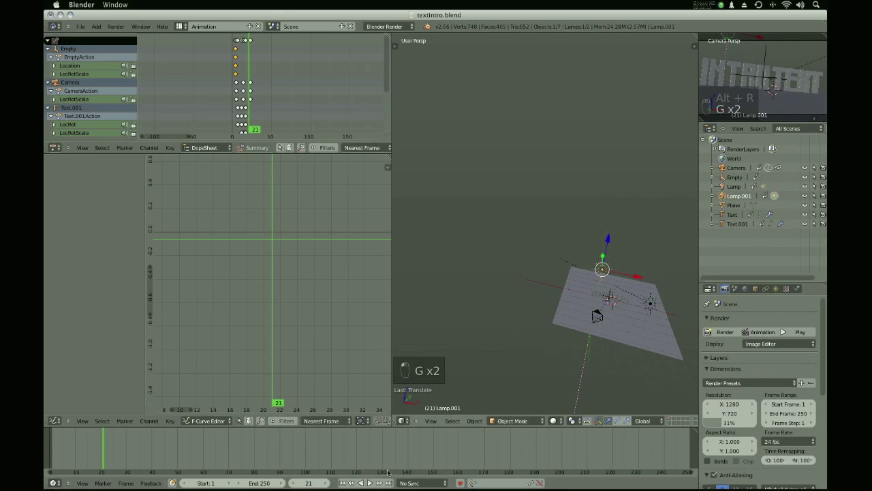
- In the camera view, lower the duplicated sun lamp to the tops of the letters and rotate it about X and Z to shine sideways
left_click(430, 420)
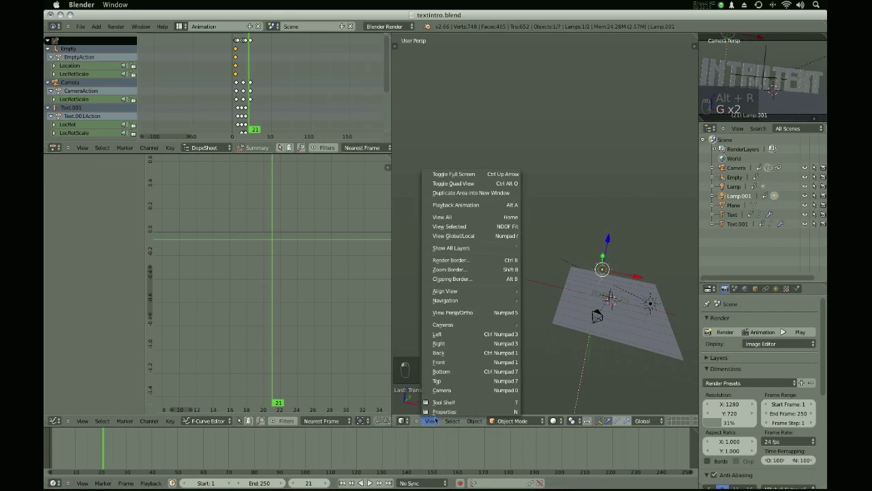
left_click(456, 392)
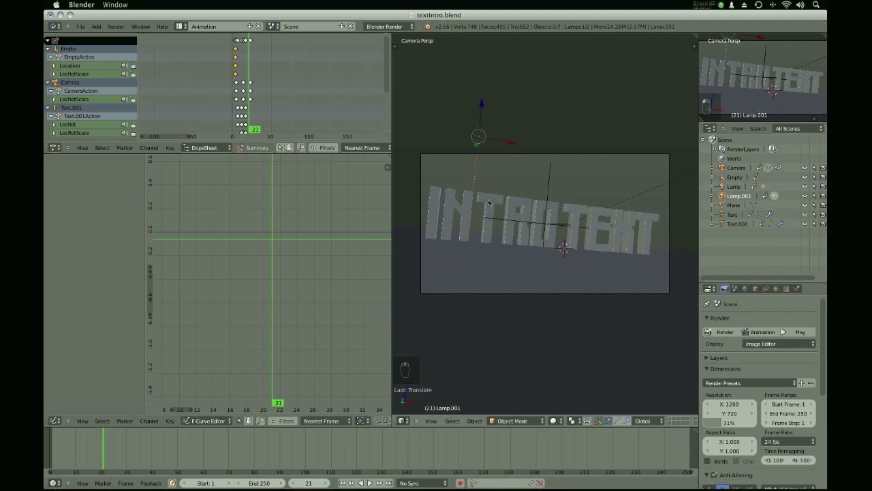
key("g")
key("r")
key("Escape")
key("r")
key("x")
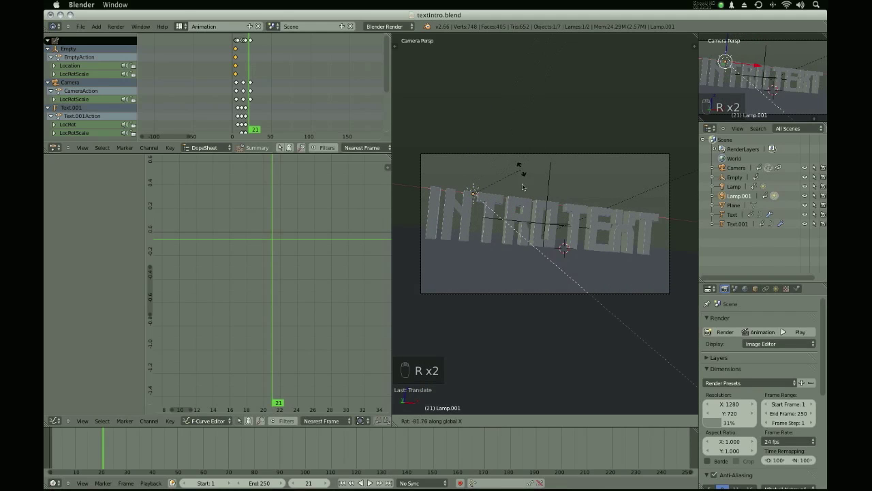
left_click(483, 206)
key("r")
key("z")
key("r")
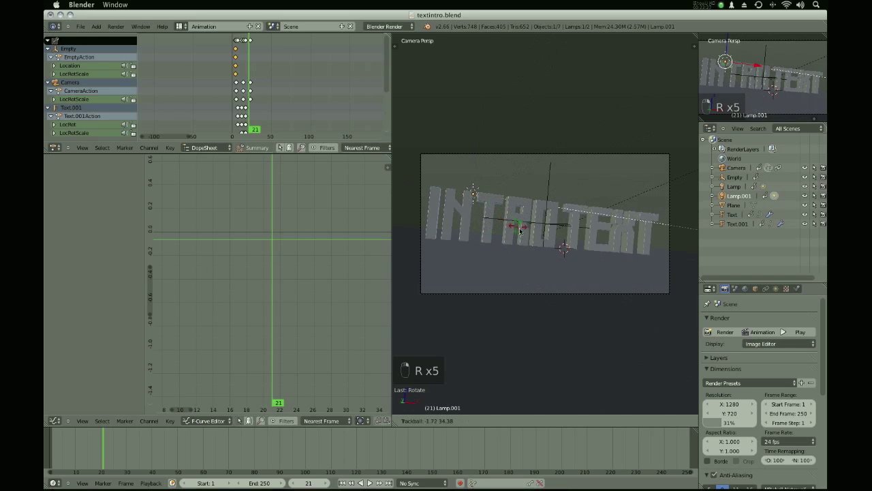
left_click(522, 233)
- Test-render frame 21 to check the re-aimed lamp's effect on the letters, then stop the render
key("F12")
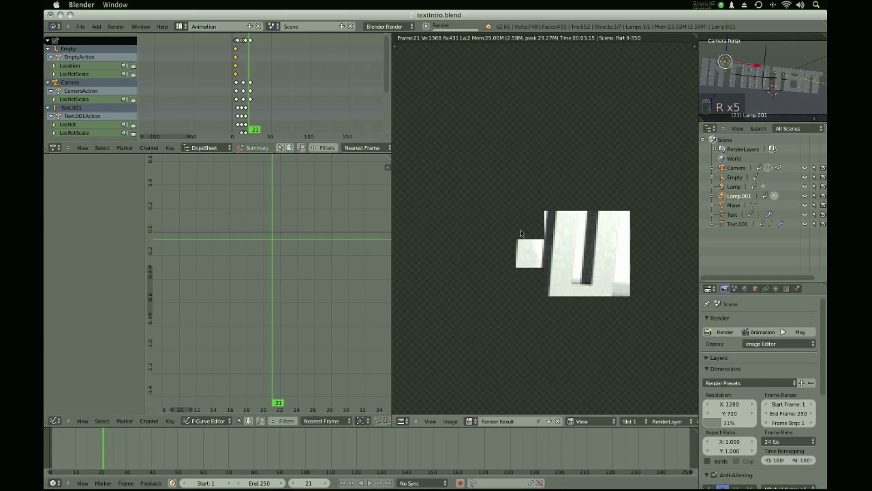
scroll(521, 232, "up", 3)
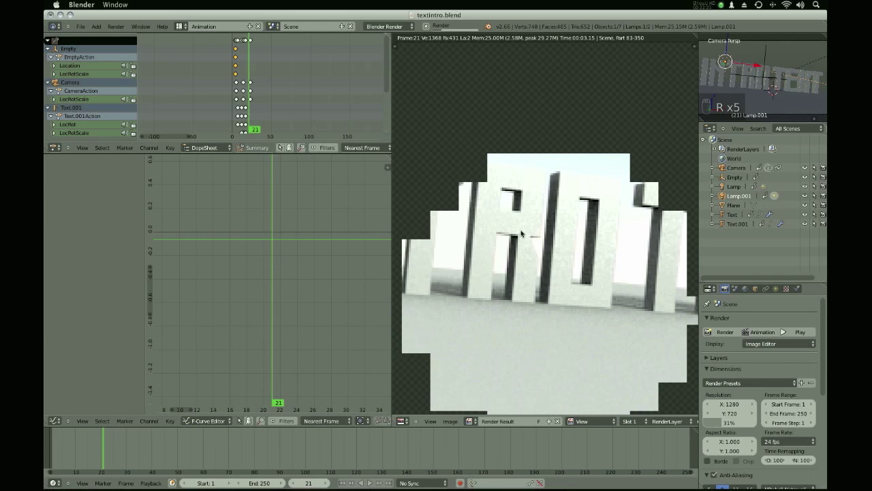
key("Escape")
key("Escape")
key("Escape")
key("Escape")
key("Escape")
key("Escape")
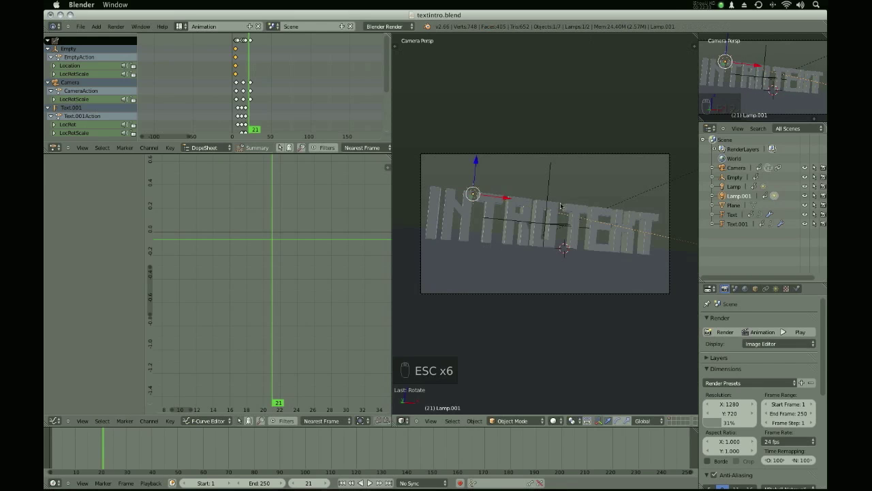
- Set the duplicated sun lamp's energy to 0.3
left_click(777, 289)
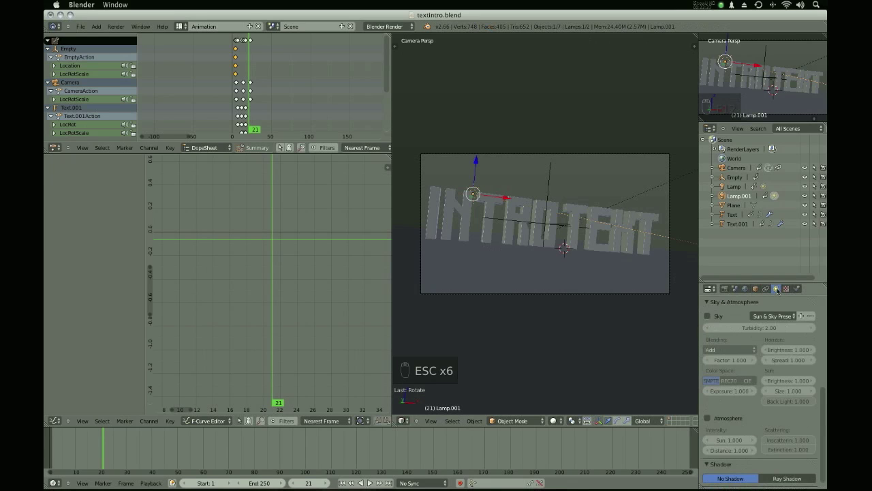
scroll(731, 413, "up", 6)
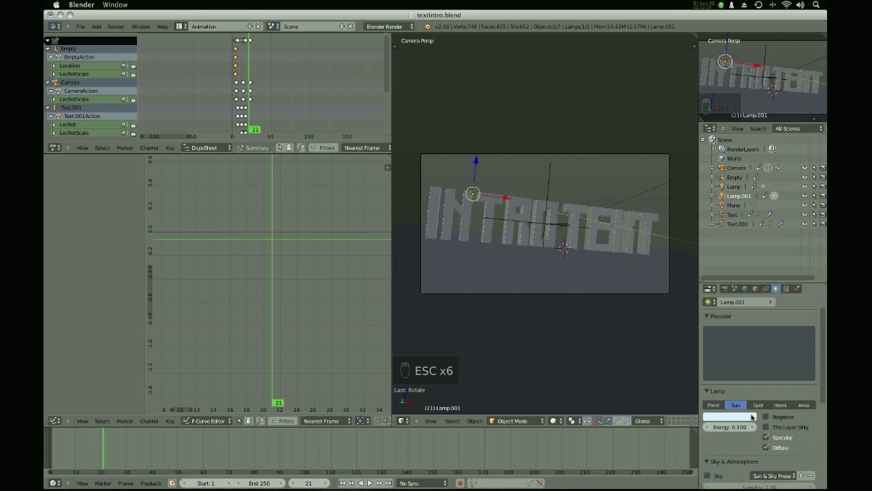
left_click(734, 428)
type(".3")
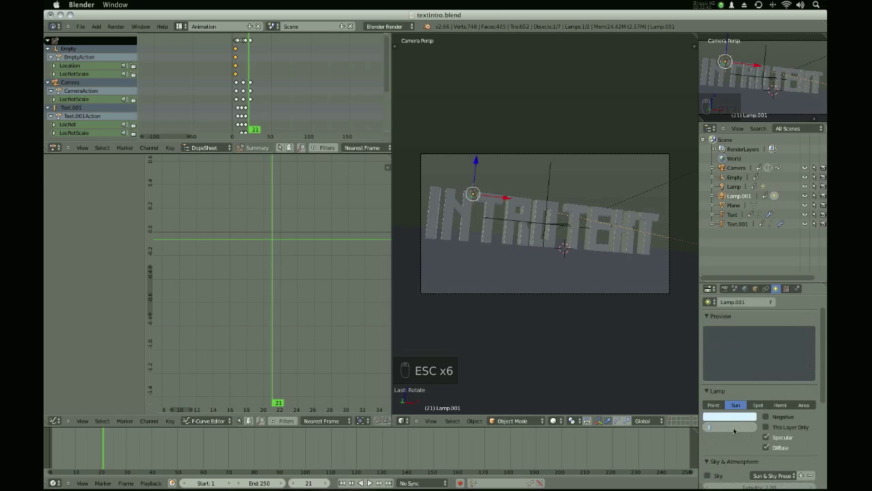
key("Return")
- Lower the duplicated sun lamp along Z to the middle of the letters and readjust its rotation
key("r")
key("r")
key("g")
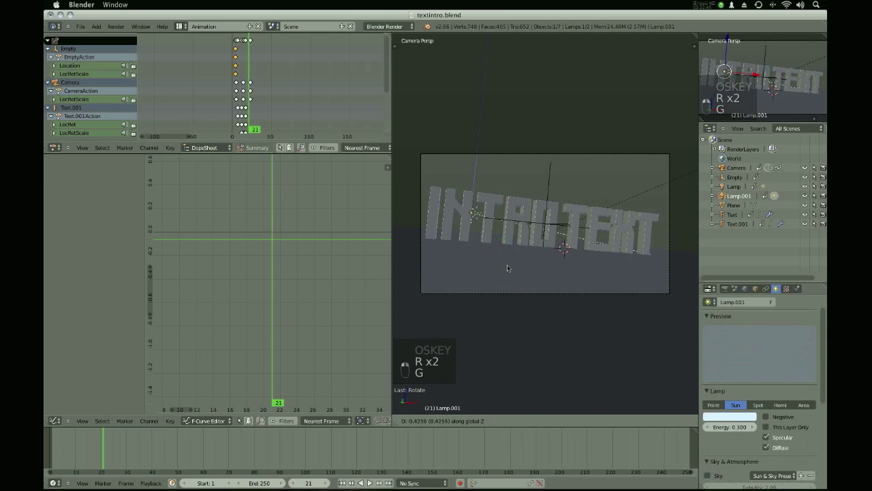
left_click(507, 265)
key("r")
key("r")
key("r")
left_click(527, 265)
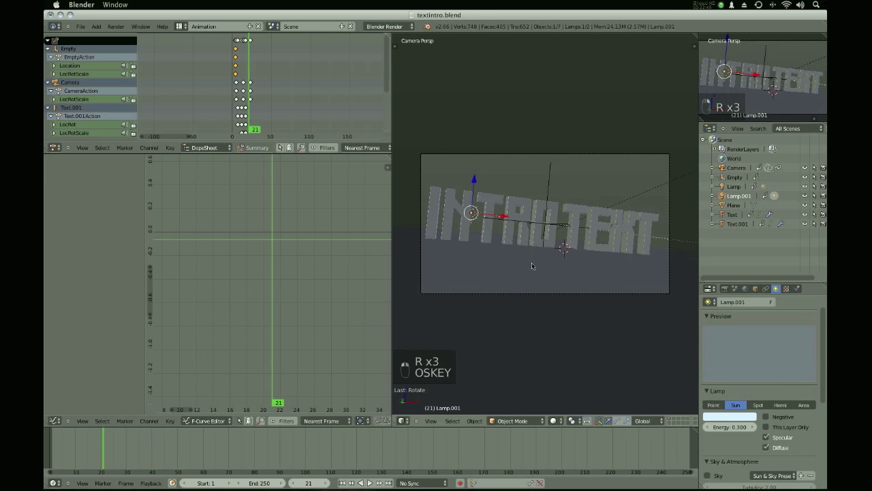
- Render frame 21 again and examine the shading on the letters' sides
key("F12")
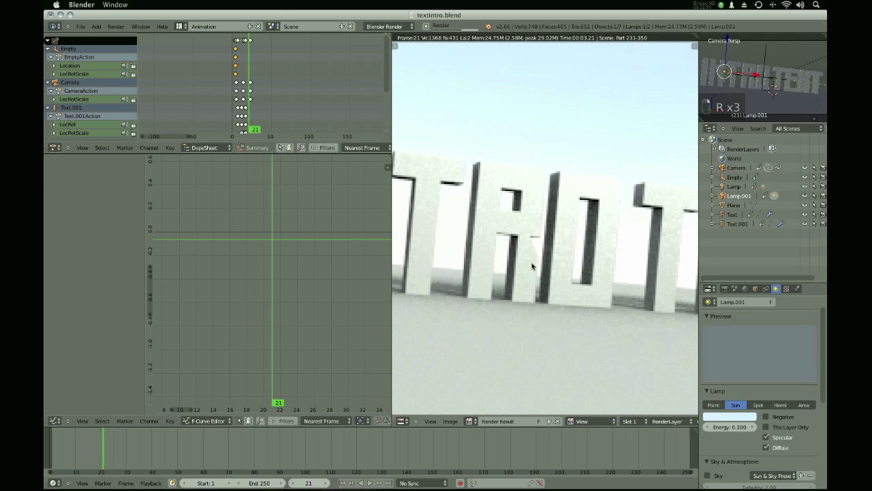
scroll(533, 265, "down", 5)
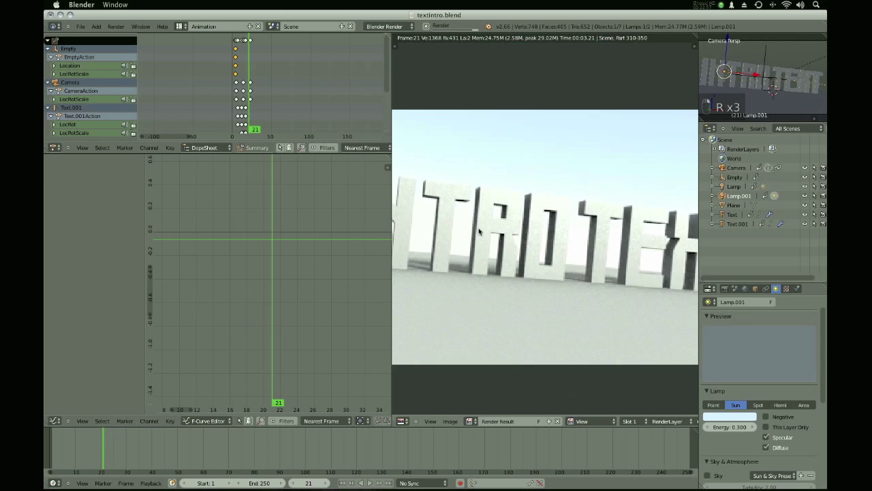
scroll(601, 256, "up", 3)
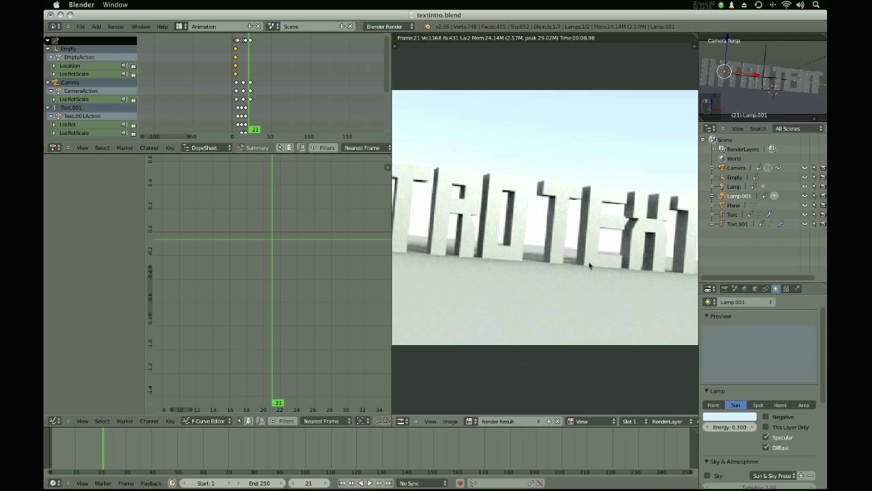
- Set the duplicated sun lamp's energy to 0.6 and re-render frame 21 to inspect the whole text
key("Escape")
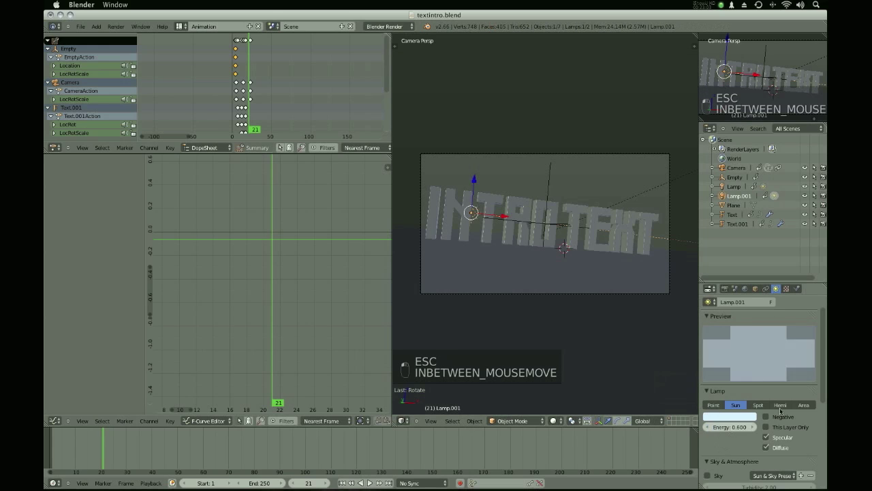
key("F12")
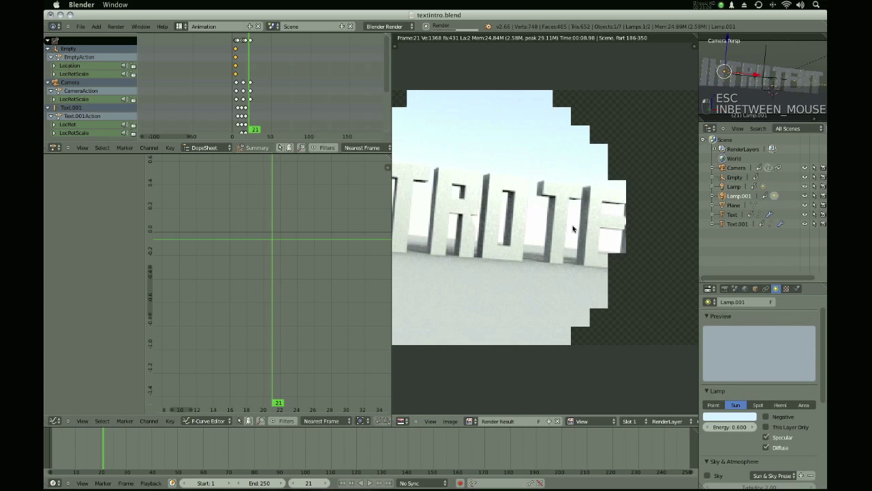
scroll(551, 184, "up", 1)
scroll(551, 184, "down", 6)
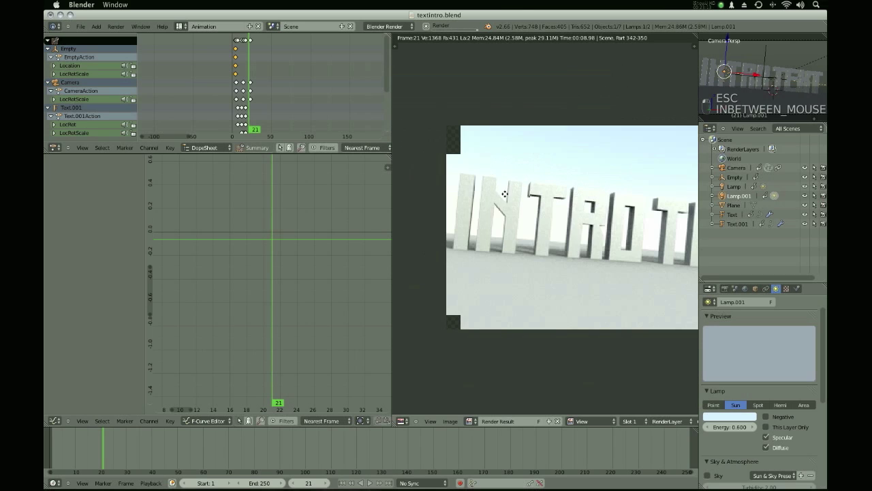
- Close the render and add a new material to the INTRO text object
key("Escape")
scroll(578, 225, "down", 5)
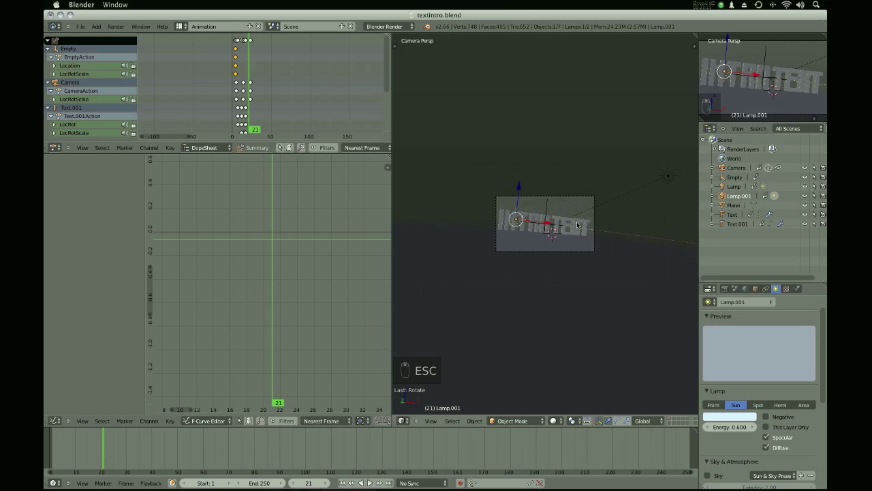
right_click(576, 225)
scroll(576, 225, "up", 8)
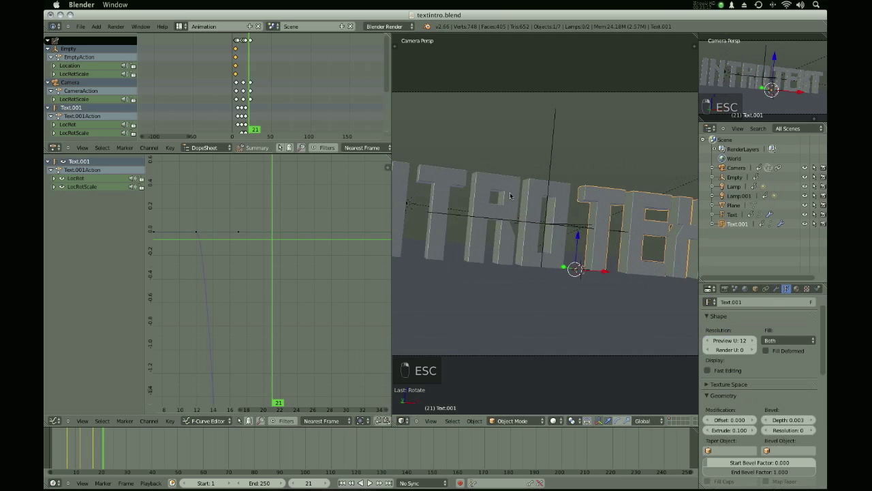
scroll(548, 189, "down", 3)
mouse_move(115, 443)
left_mouse_down()
mouse_move(88, 445)
mouse_move(104, 445)
left_mouse_up()
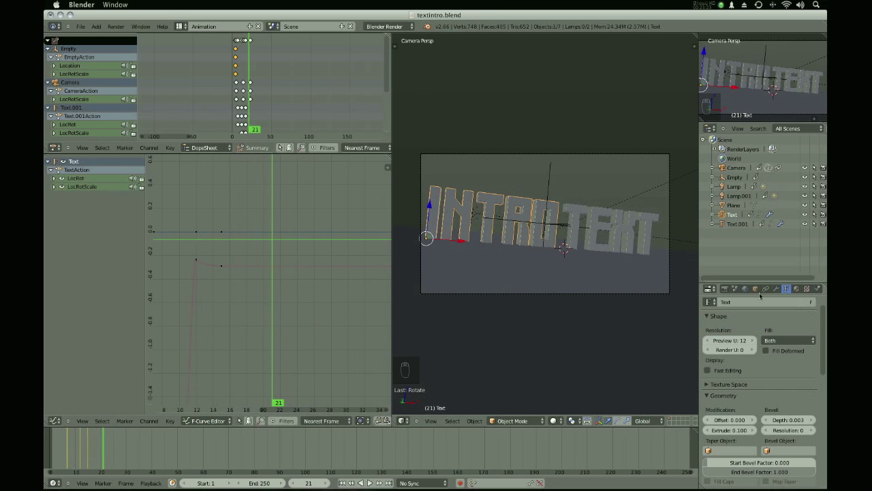
left_click(797, 289)
left_click(749, 351)
- Make the new material's diffuse colour white at intensity 1.0 and set its specular intensity to 0
scroll(746, 385, "down", 3)
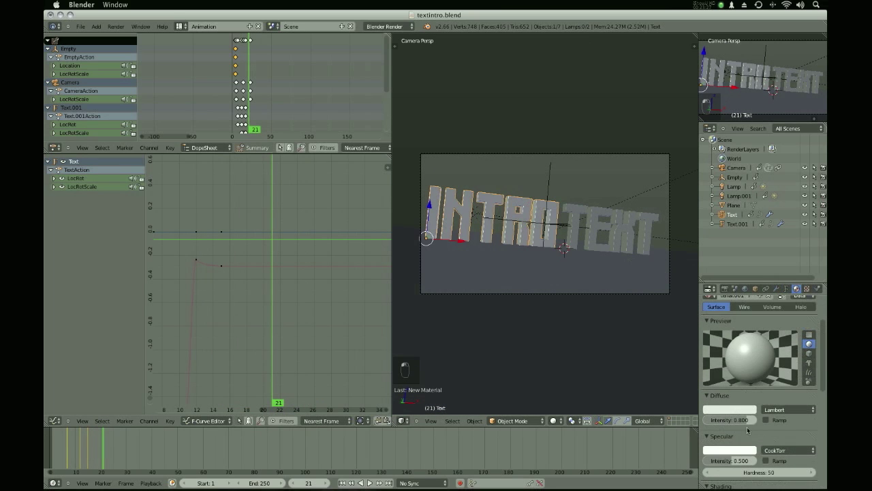
left_click(742, 411)
left_click_drag(743, 420, 755, 419)
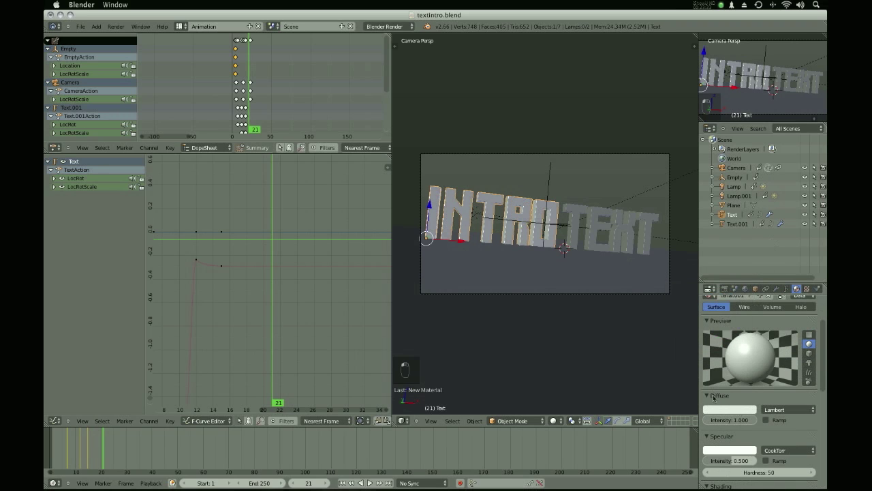
left_click(719, 411)
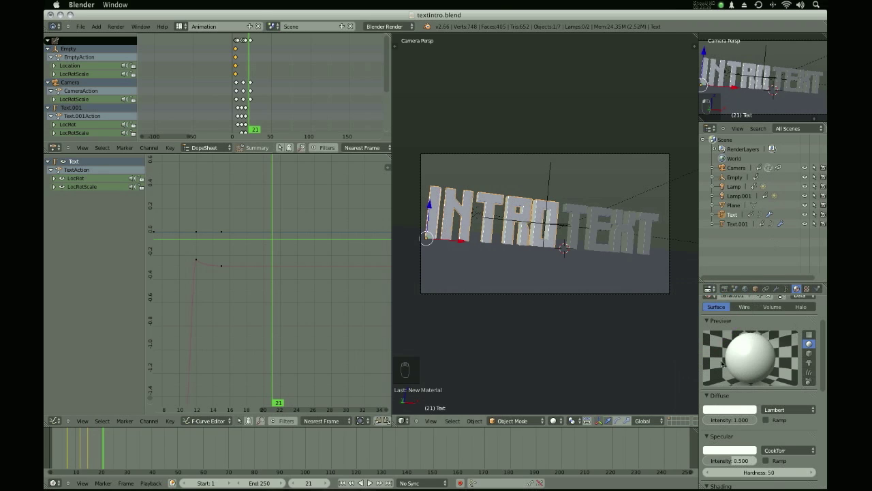
left_click_drag(736, 461, 709, 461)
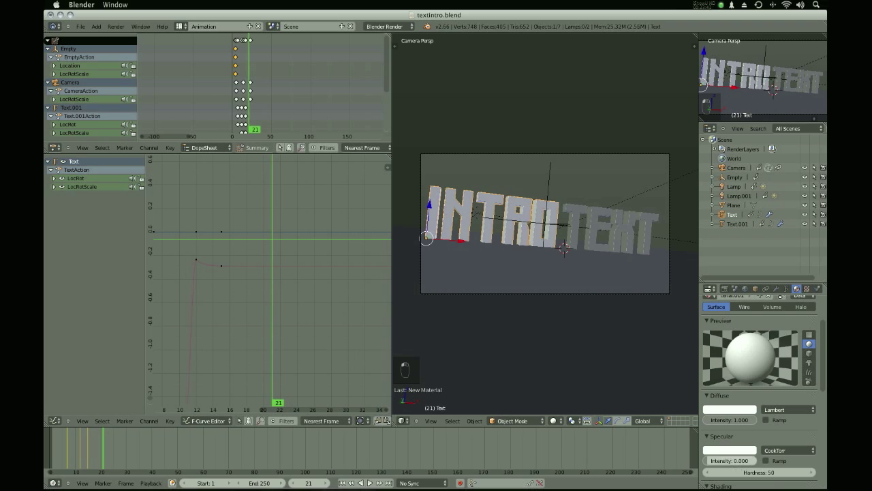
scroll(757, 417, "down", 2)
scroll(758, 418, "down", 2)
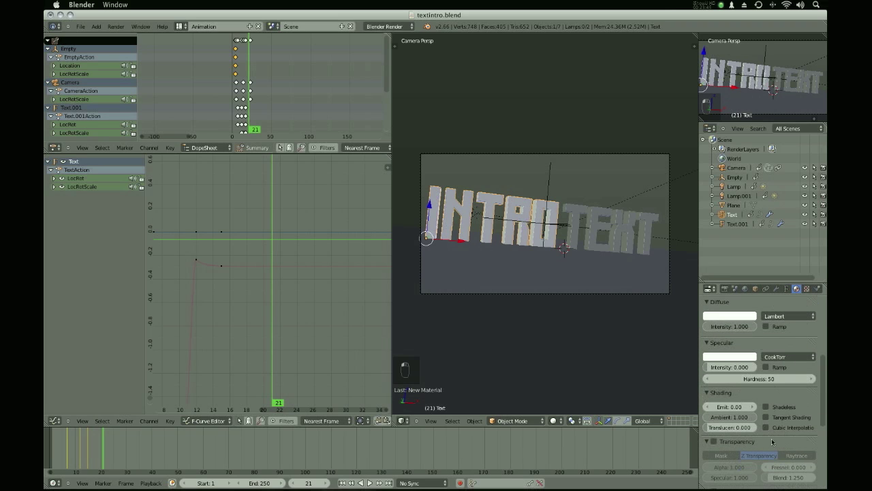
scroll(720, 430, "up", 3)
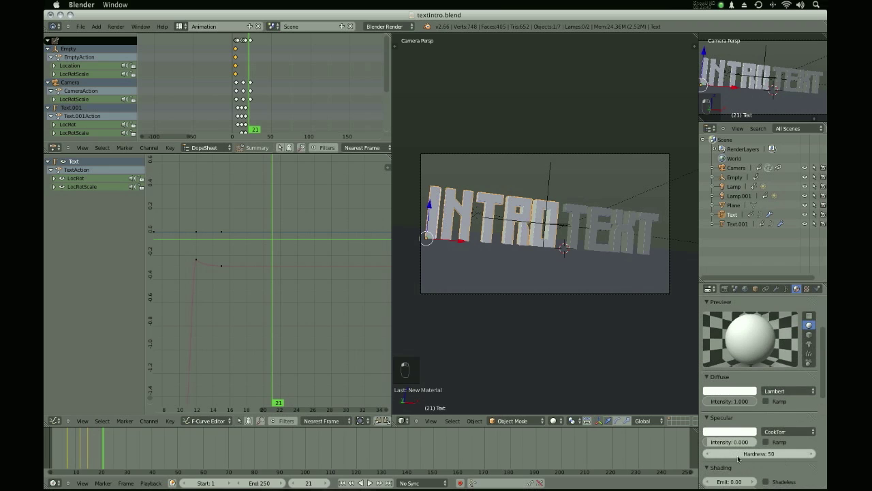
left_click_drag(716, 483, 721, 485)
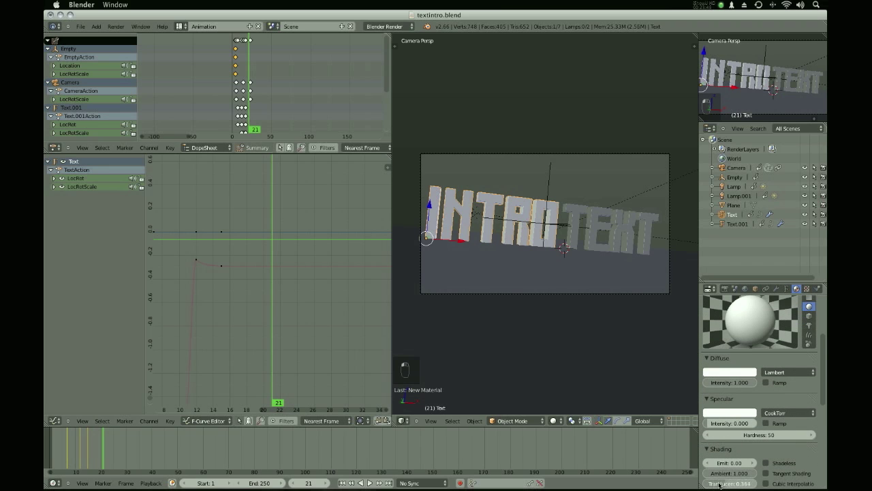
scroll(740, 417, "down", 6)
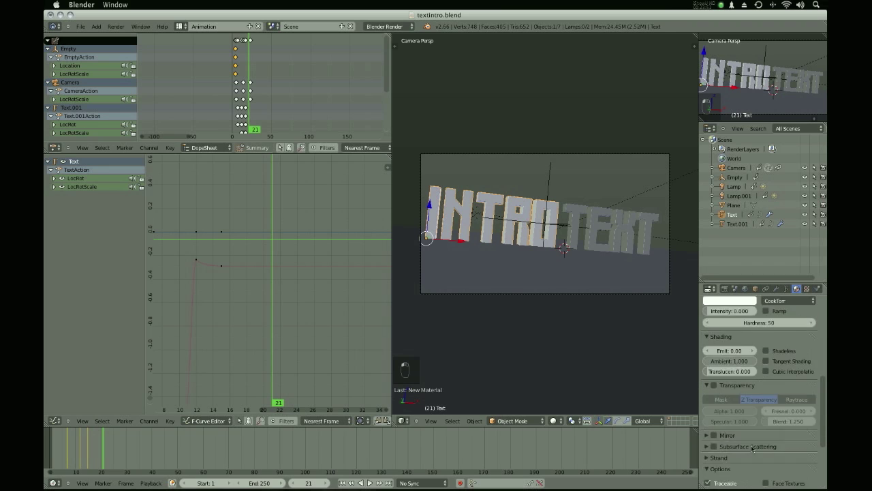
left_click(715, 330)
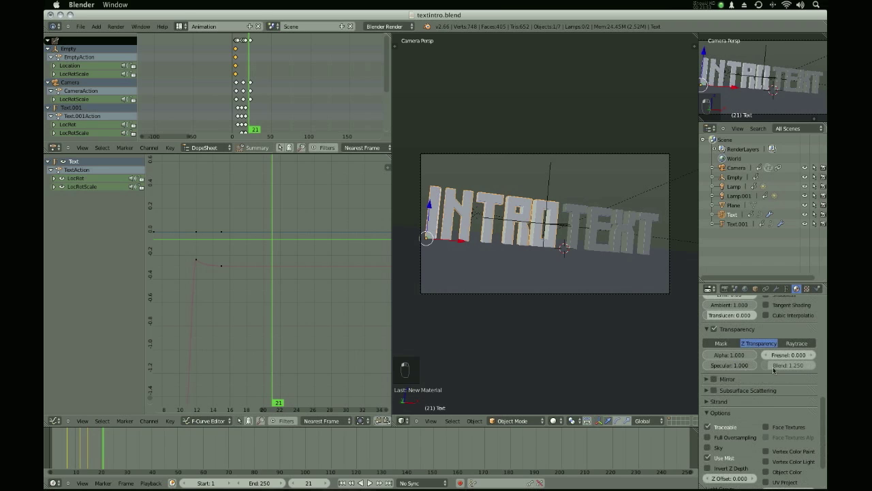
scroll(720, 436, "up", 3)
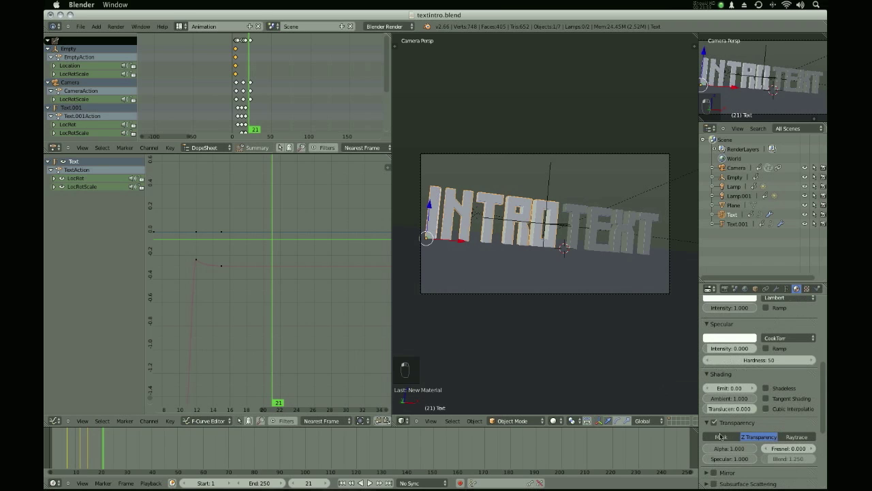
left_click(715, 425)
- Enable Mirror on the INTRO material and set its reflectivity to 0.234
scroll(715, 427, "down", 1)
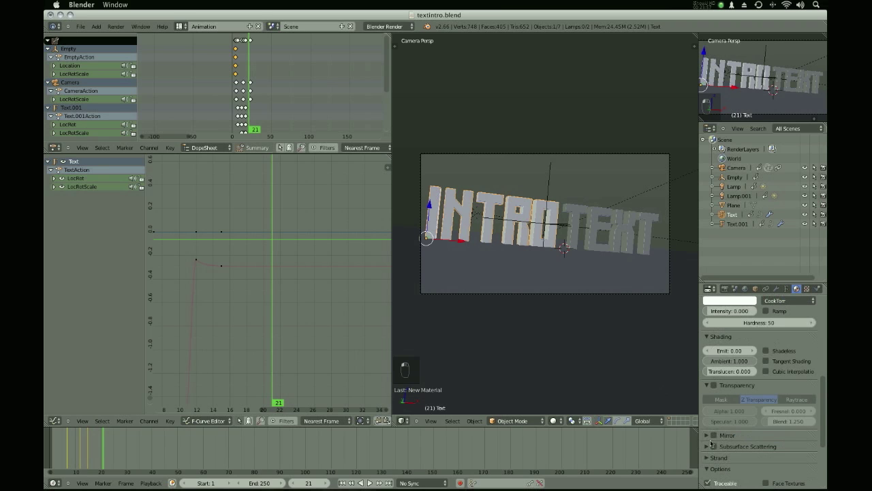
left_click(708, 436)
left_click(714, 436)
scroll(743, 450, "up", 6)
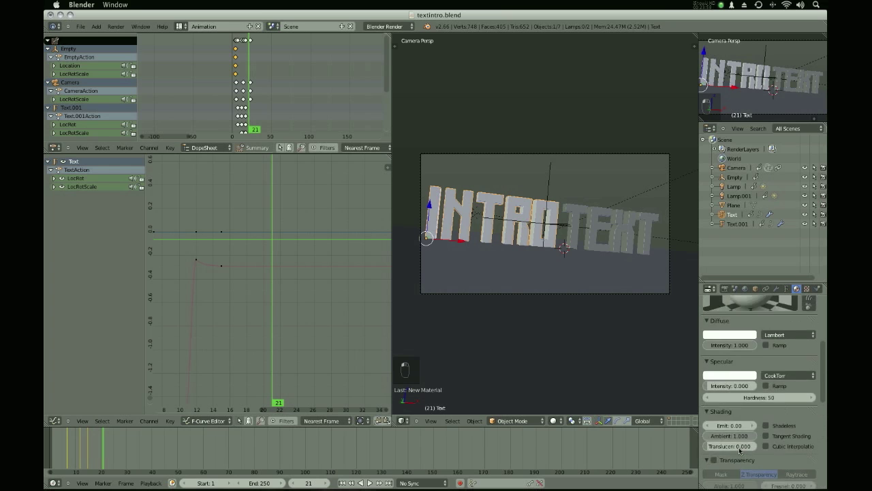
scroll(743, 453, "down", 4)
scroll(743, 454, "down", 1)
left_click_drag(718, 450, 721, 450)
scroll(723, 443, "up", 5)
scroll(757, 382, "down", 5)
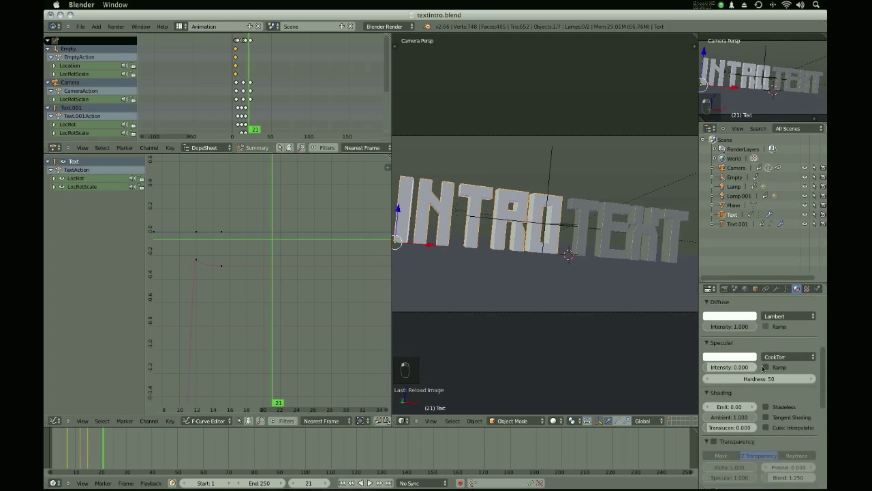
- Lower the mirror's gloss amount to 0.824
scroll(764, 369, "down", 3)
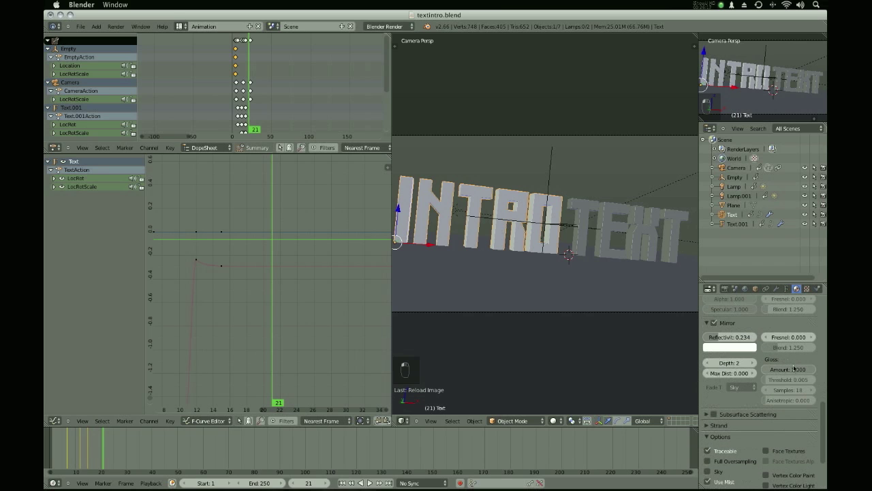
scroll(805, 389, "up", 2)
left_click_drag(803, 427, 793, 428)
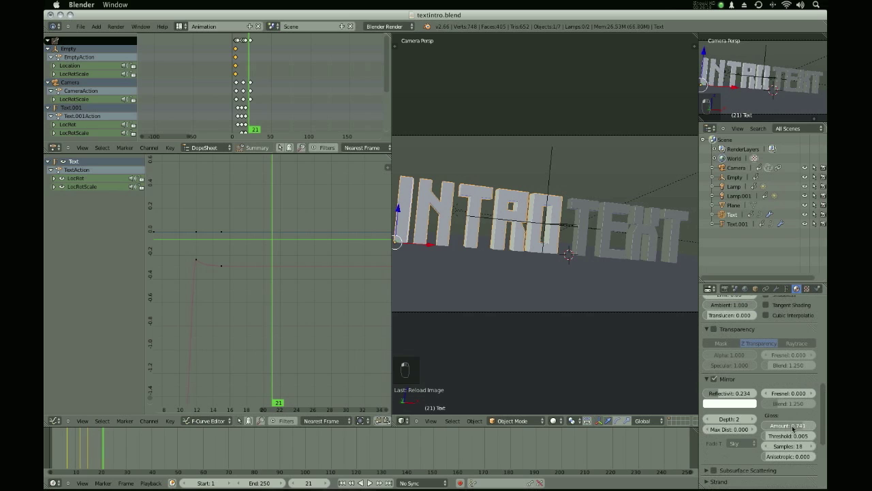
- Set the mirror's maximum distance to 10, its fade-to option to Material and its depth to 3
left_click(730, 429)
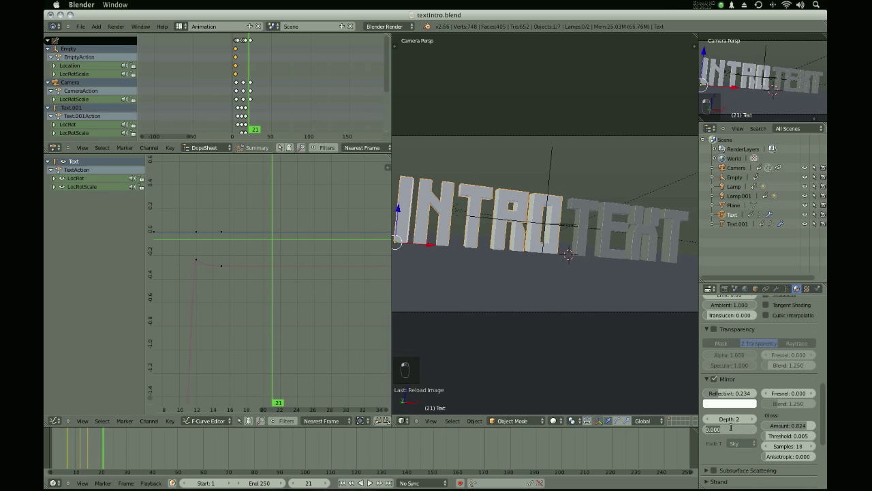
key("Escape")
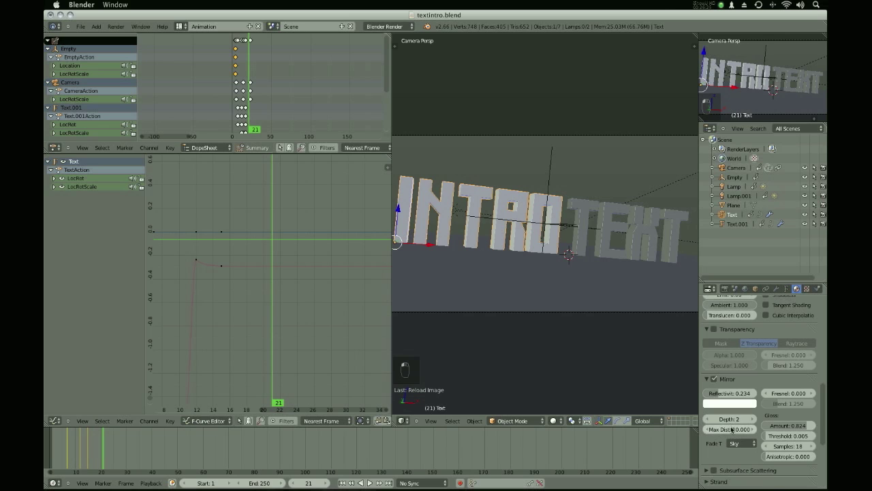
left_click(737, 444)
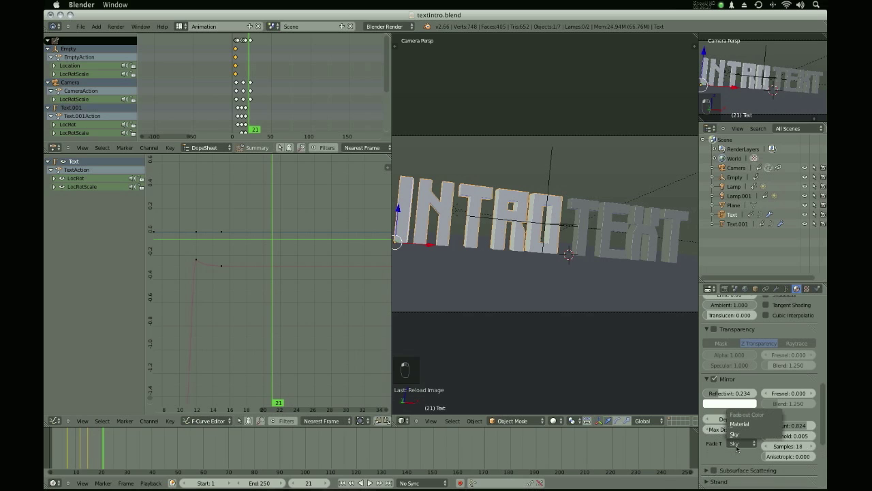
left_click(739, 424)
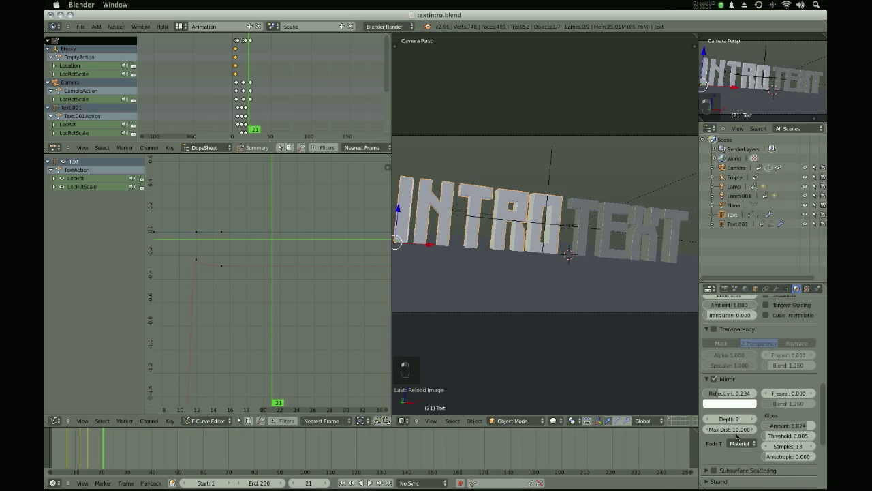
scroll(764, 433, "up", 10)
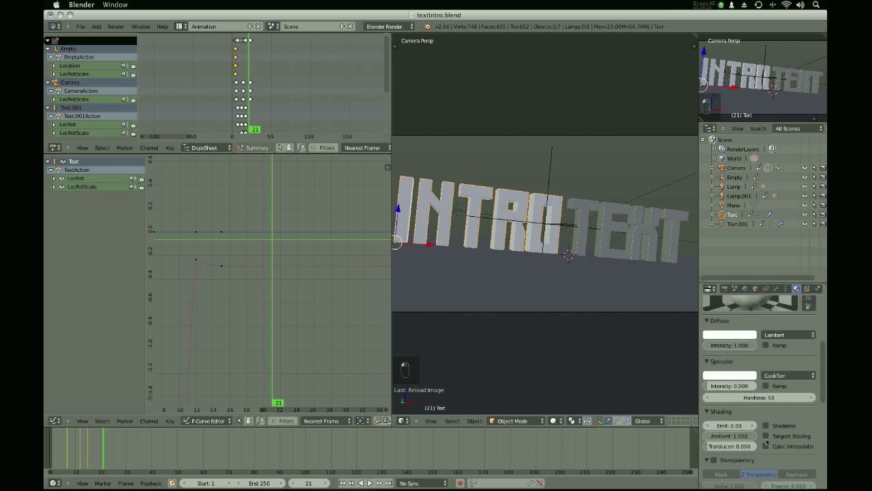
scroll(772, 439, "down", 5)
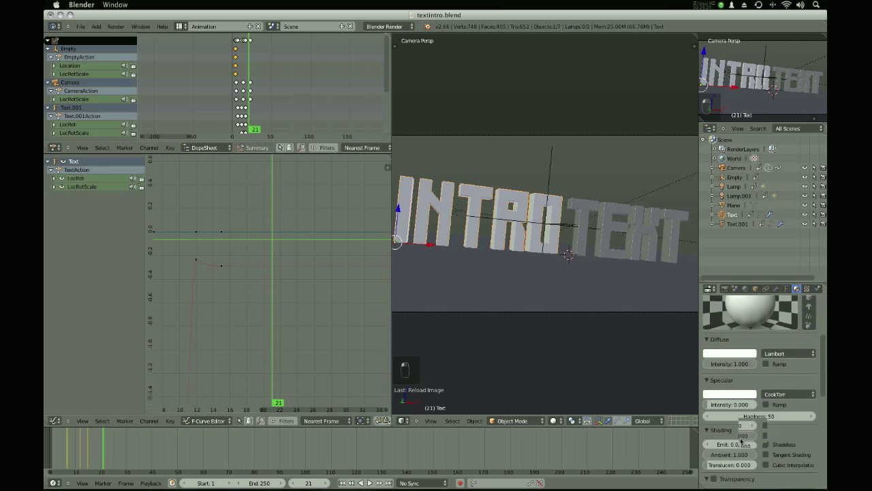
scroll(743, 443, "down", 4)
scroll(758, 395, "down", 3)
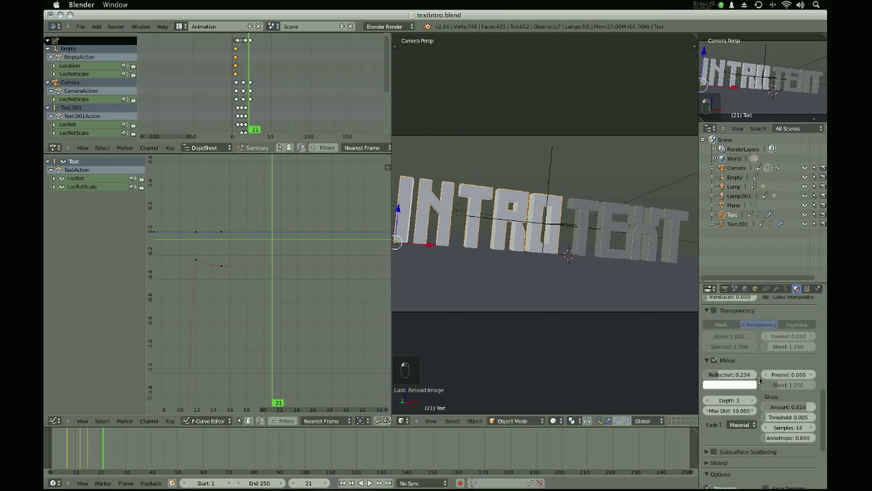
- Review the INTRO material's remaining mirror, shading and general option settings
scroll(756, 382, "up", 1)
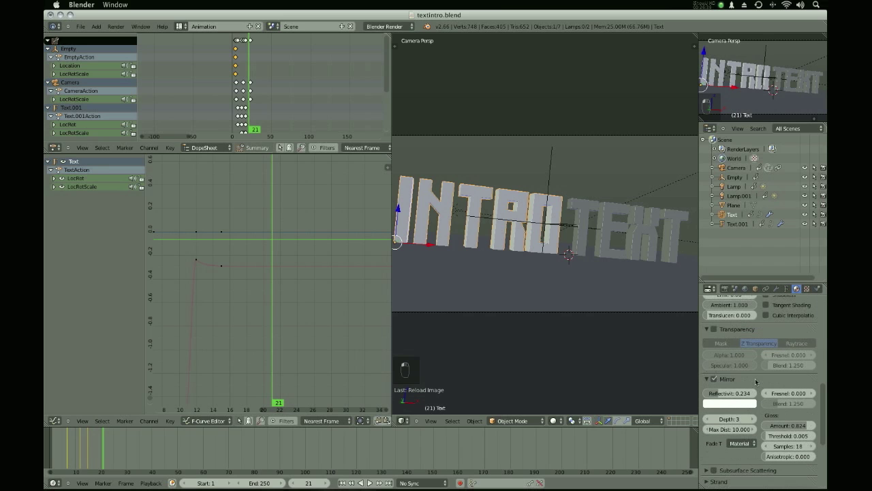
scroll(756, 379, "up", 2)
scroll(775, 410, "down", 5)
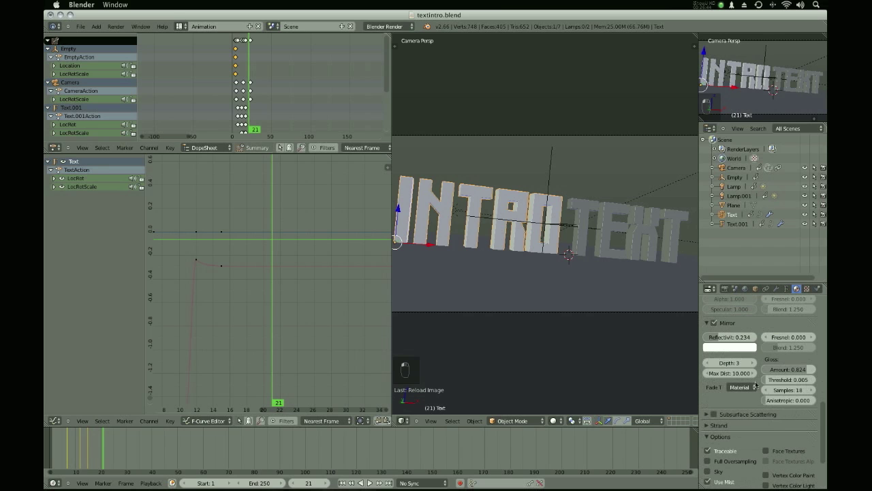
scroll(749, 382, "down", 4)
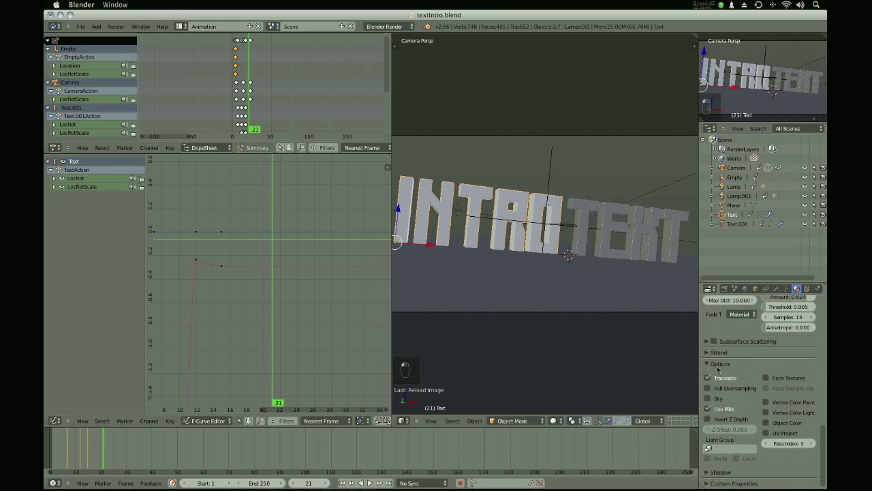
scroll(717, 370, "up", 3)
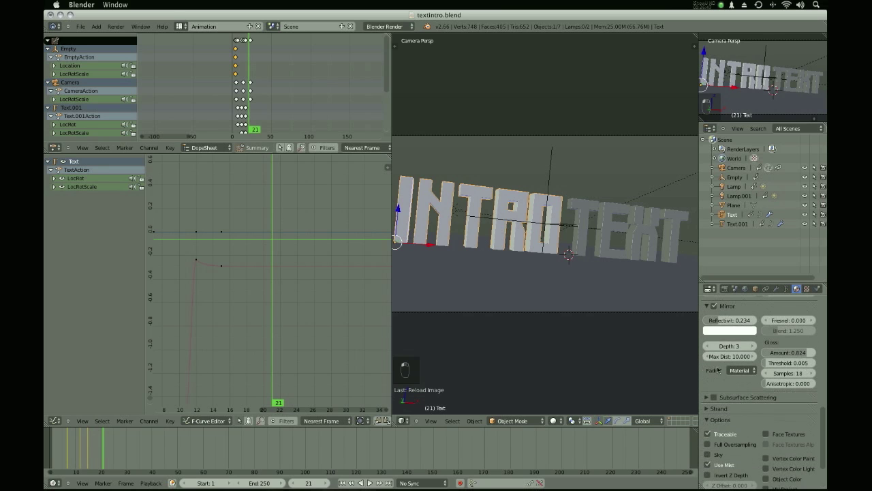
scroll(750, 371, "down", 2)
scroll(751, 373, "up", 3)
scroll(747, 365, "down", 1)
scroll(769, 368, "down", 2)
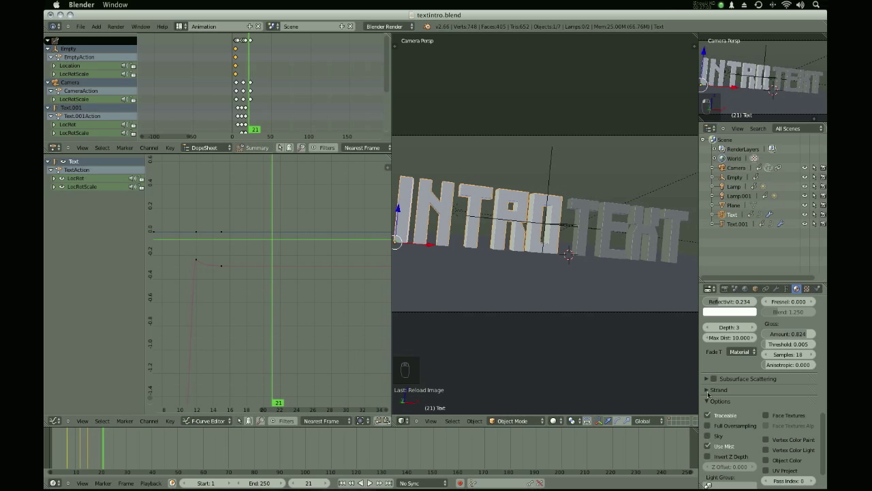
scroll(707, 383, "down", 2)
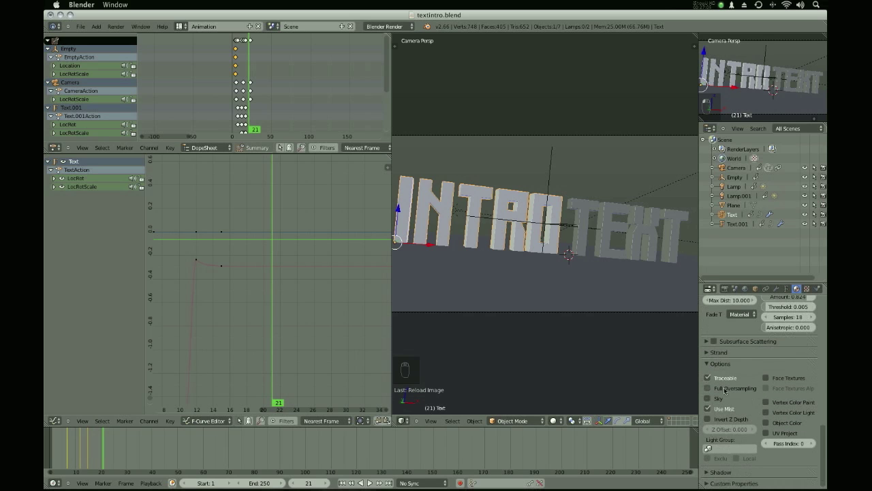
scroll(768, 371, "up", 10)
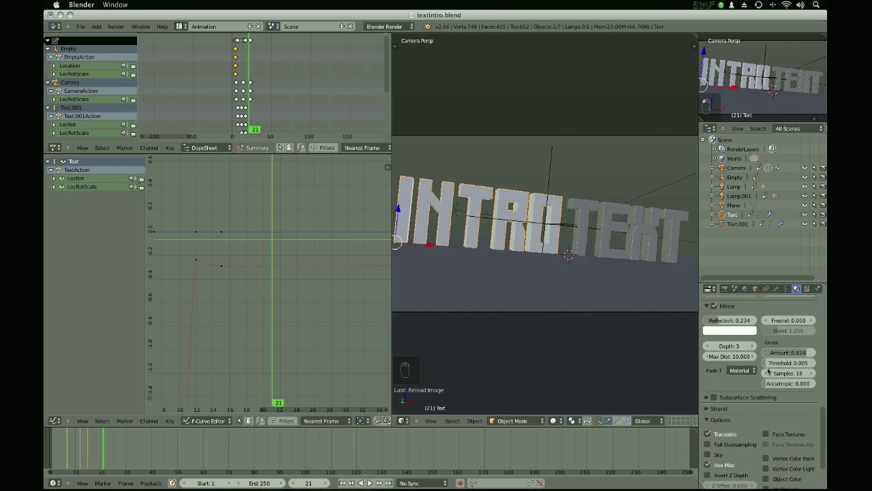
scroll(770, 366, "up", 10)
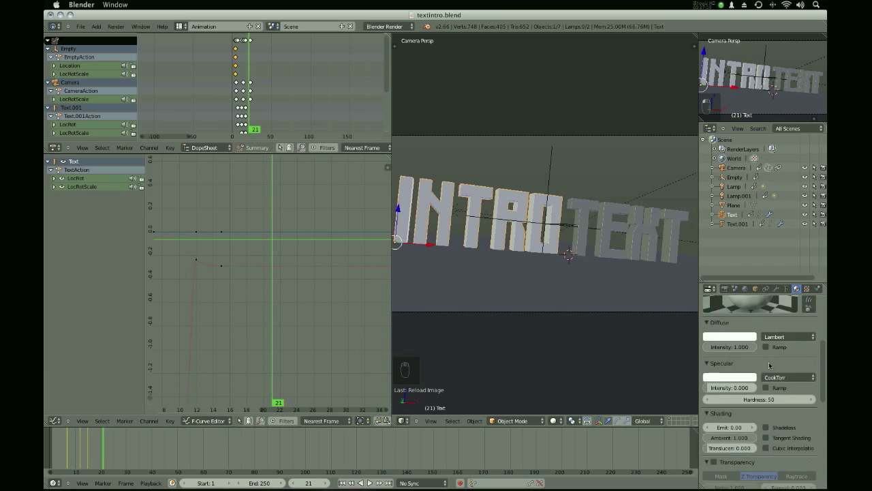
- Add a new Clouds texture to the first texture slot of the INTRO material
left_click(808, 289)
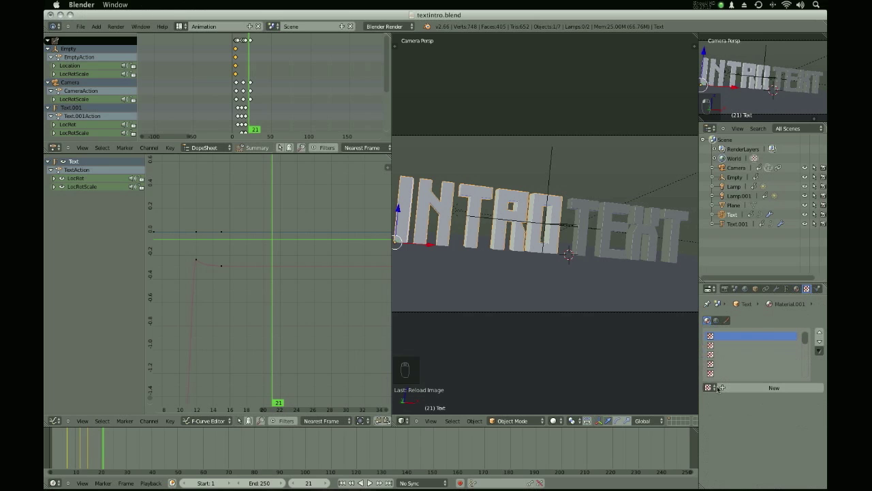
left_click(742, 386)
scroll(748, 398, "down", 4)
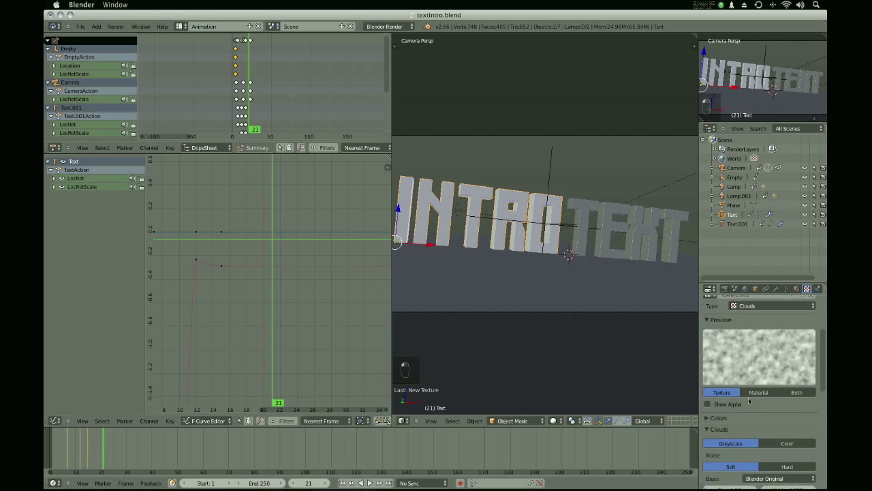
- Examine the new Clouds texture's preview, color and noise settings on the INTRO material
left_click(748, 398)
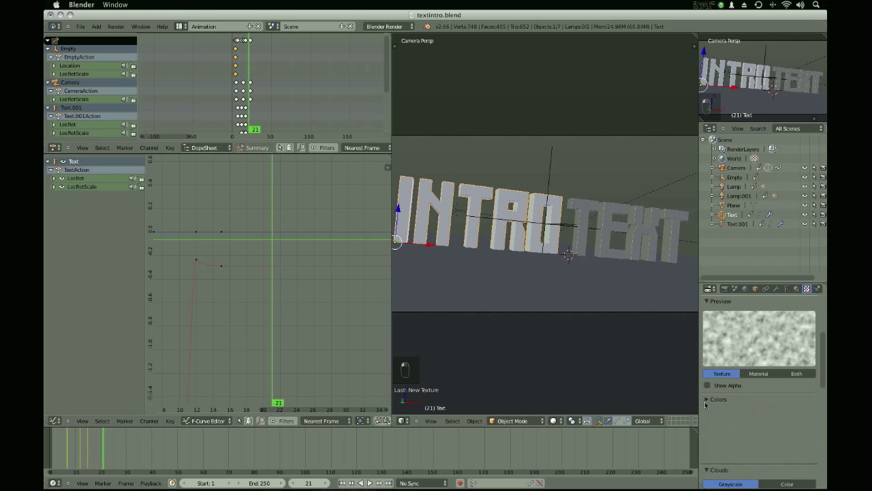
left_click(749, 398)
scroll(764, 343, "up", 3)
scroll(767, 343, "up", 3)
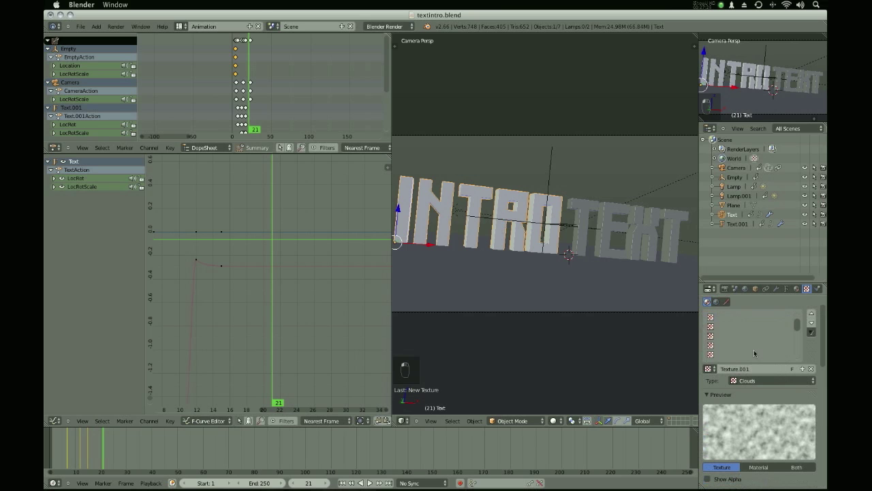
scroll(736, 368, "down", 5)
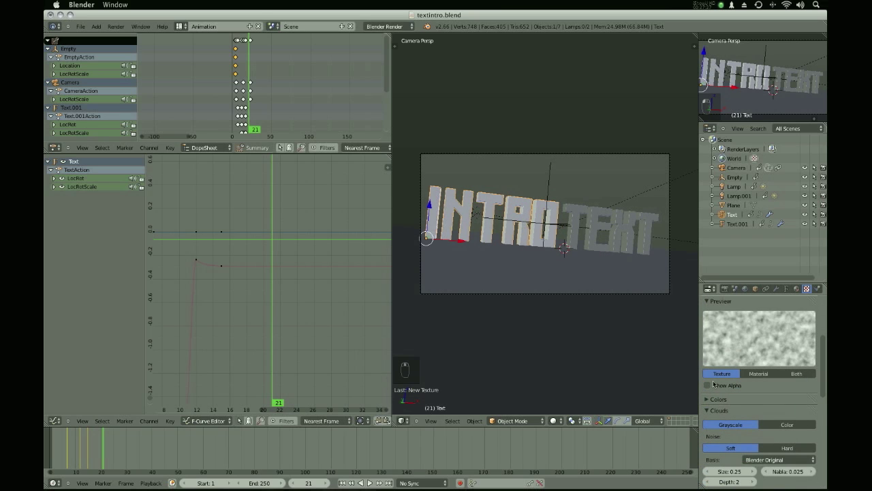
scroll(785, 431, "up", 3)
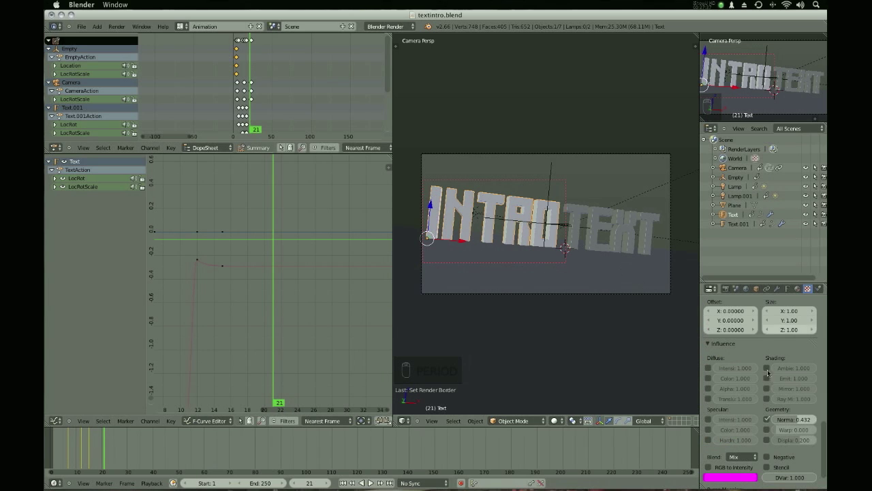
- Examine the influence, mapping and image settings of the INTRO material's wall-65808_640.jpg image texture
scroll(763, 388, "down", 1)
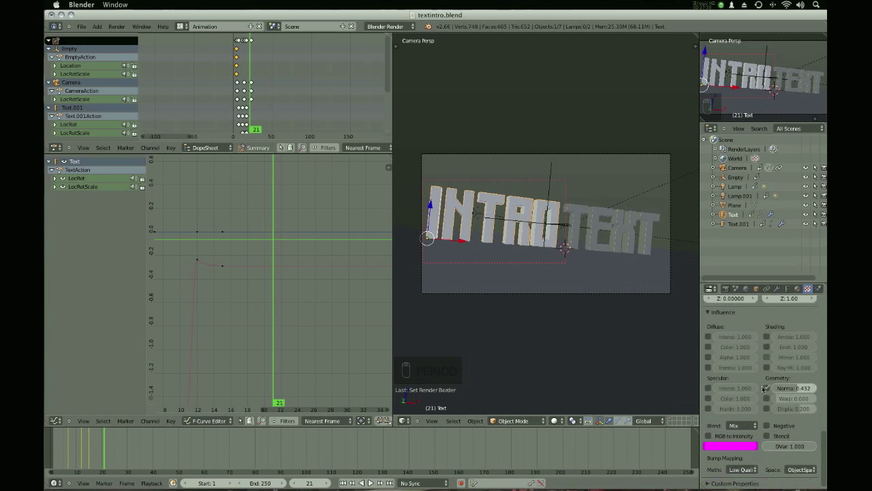
scroll(765, 387, "up", 7)
scroll(802, 471, "up", 3)
scroll(808, 468, "down", 4)
scroll(815, 464, "down", 4)
scroll(737, 425, "up", 6)
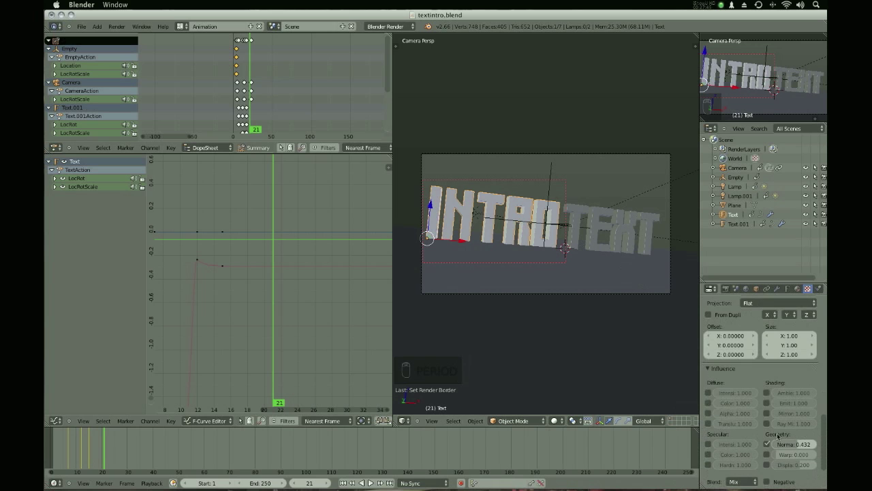
scroll(805, 403, "up", 2)
scroll(591, 289, "up", 4)
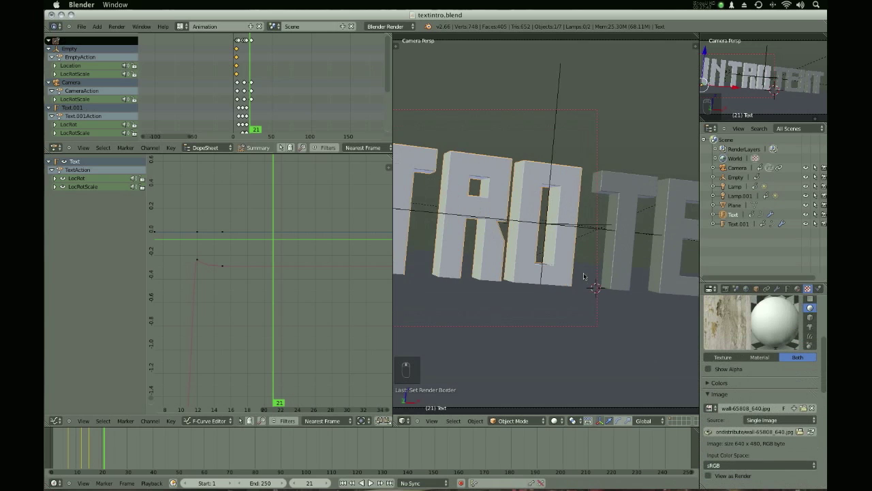
- Test-render the bordered INTRO area to check the wall texture, and close the render
scroll(586, 279, "down", 6)
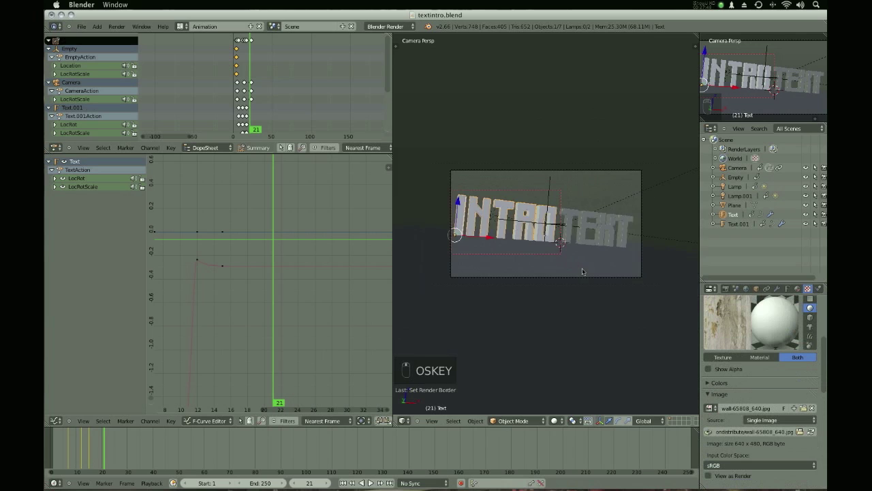
key("F12")
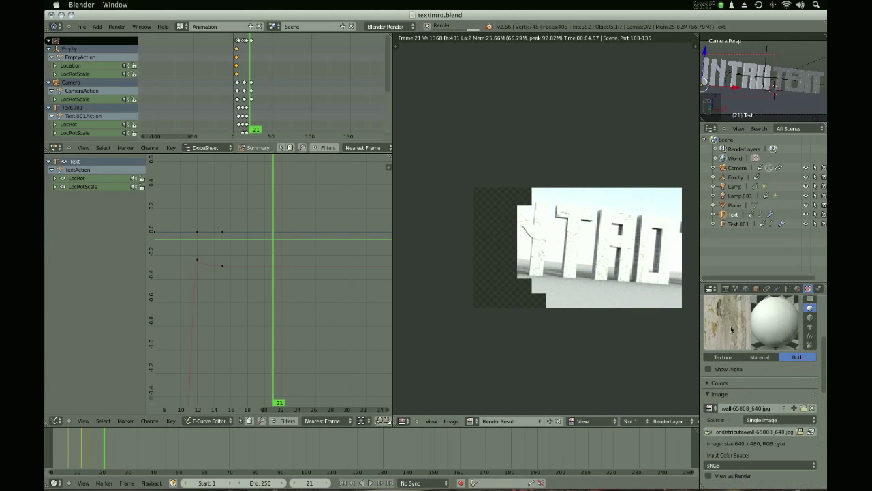
key("Escape")
key("Escape")
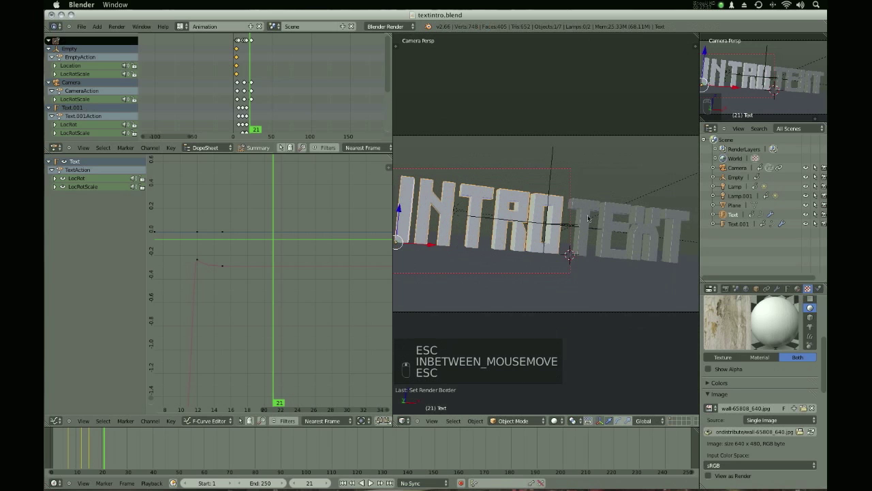
- Assign the INTRO material to the TEXT object as a separate single-user copy
scroll(754, 365, "up", 5)
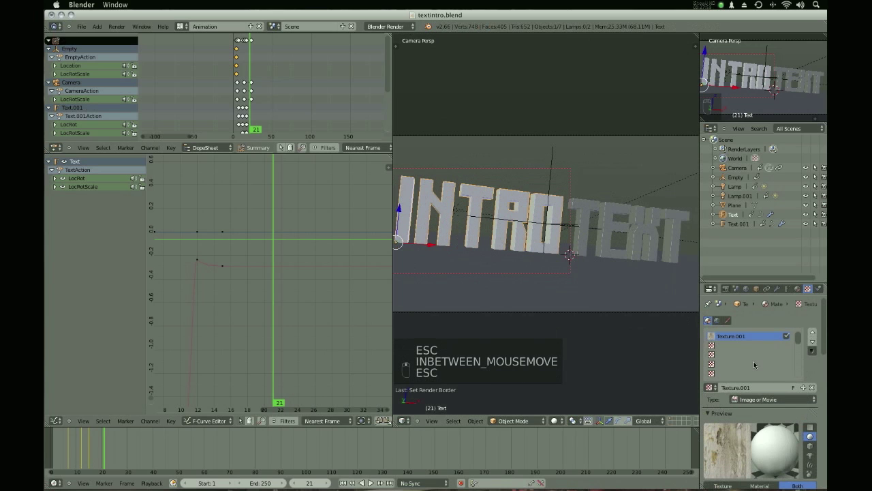
left_click(798, 289)
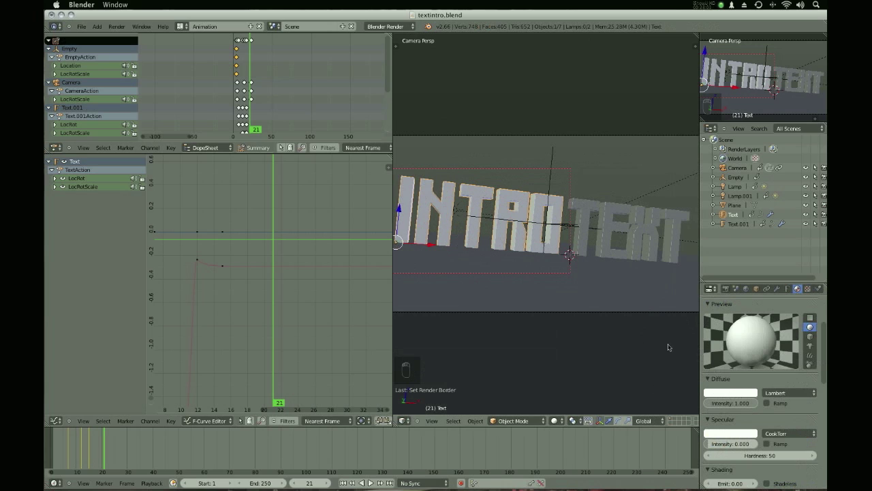
right_click(592, 220)
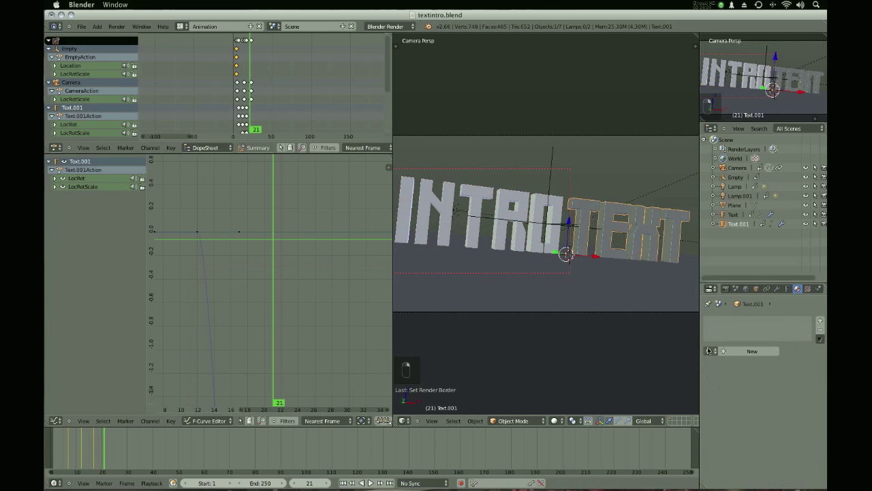
left_click(708, 350)
left_click(722, 375)
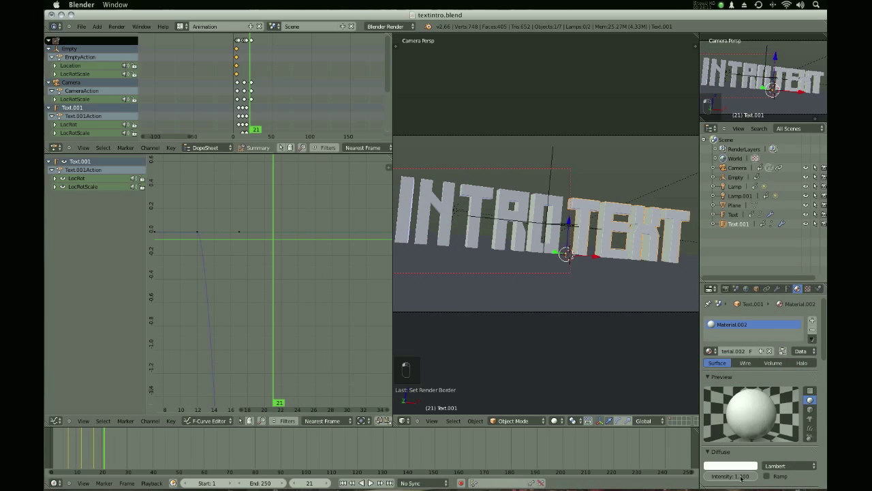
- Set the diffuse color of the TEXT object's material to a darker brownish orange
left_click(736, 465)
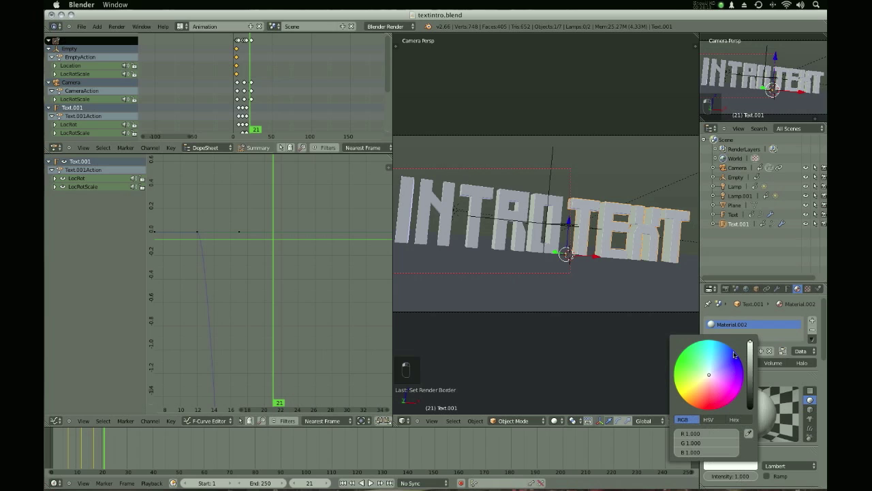
scroll(749, 347, "down", 10)
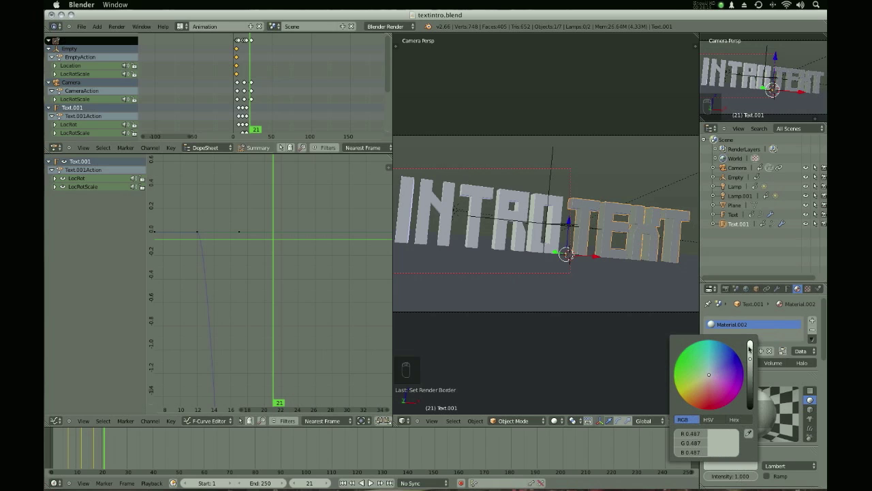
left_click_drag(721, 362, 703, 383)
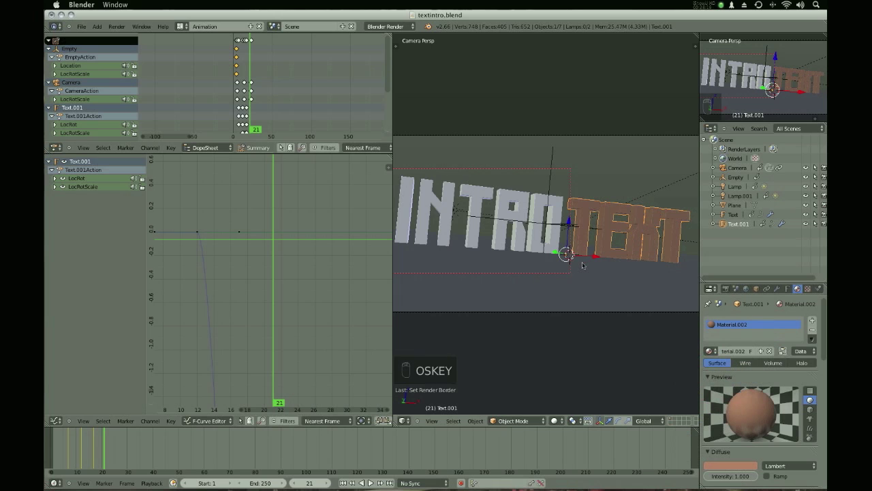
key("super+F12")
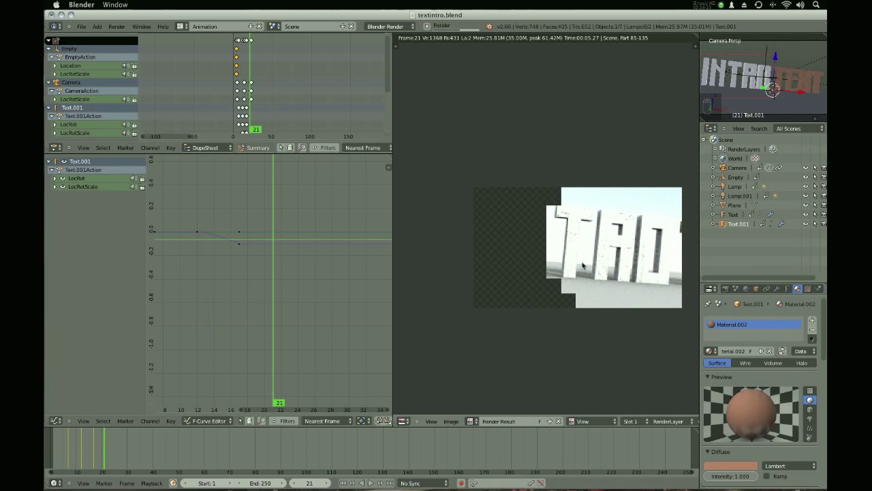
key("grave")
key("Escape")
key("Escape")
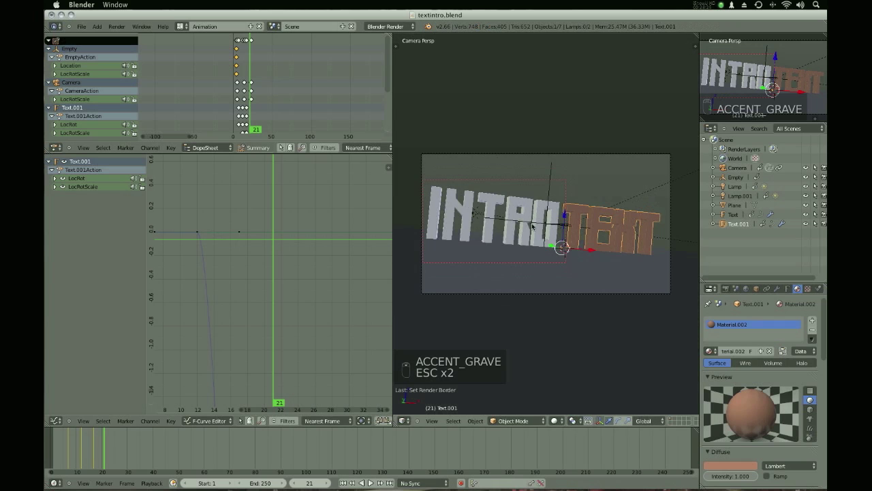
- Extend the render border over the whole camera frame and render frame 21
key("shift+b")
left_click_drag(422, 154, 668, 286)
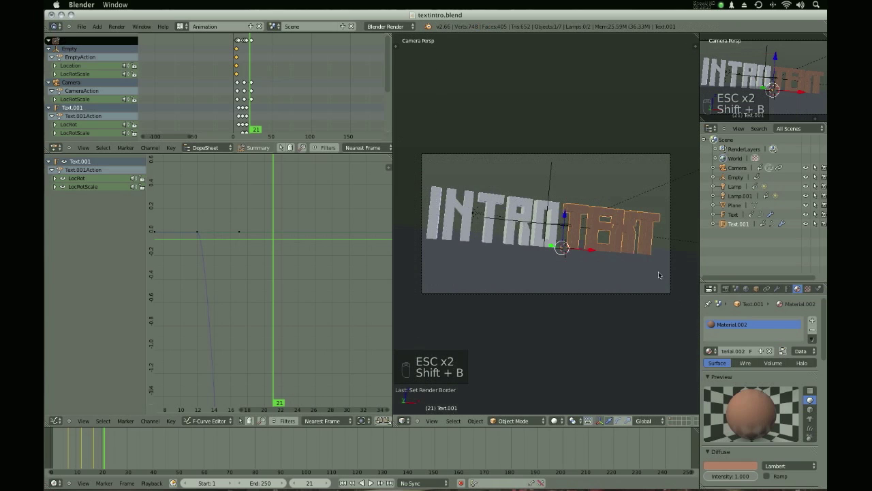
key("super+F12")
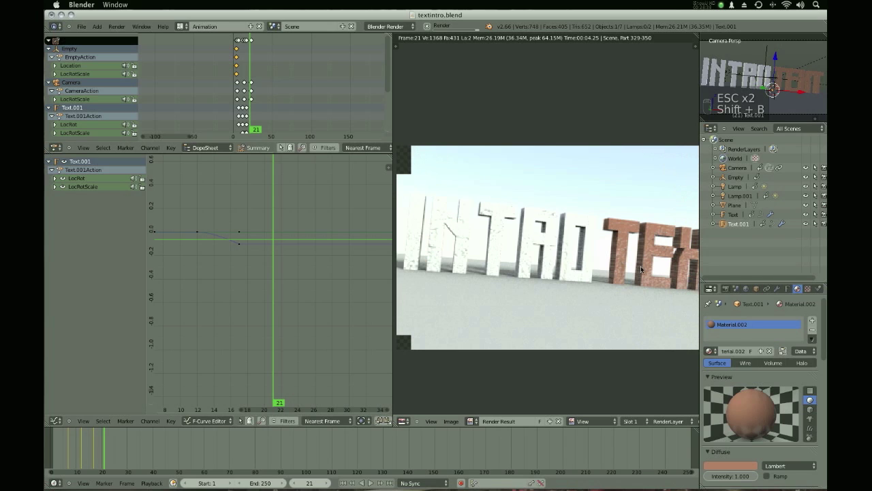
- Unlink the image texture from both the TEXT and the INTRO materials
left_click(808, 288)
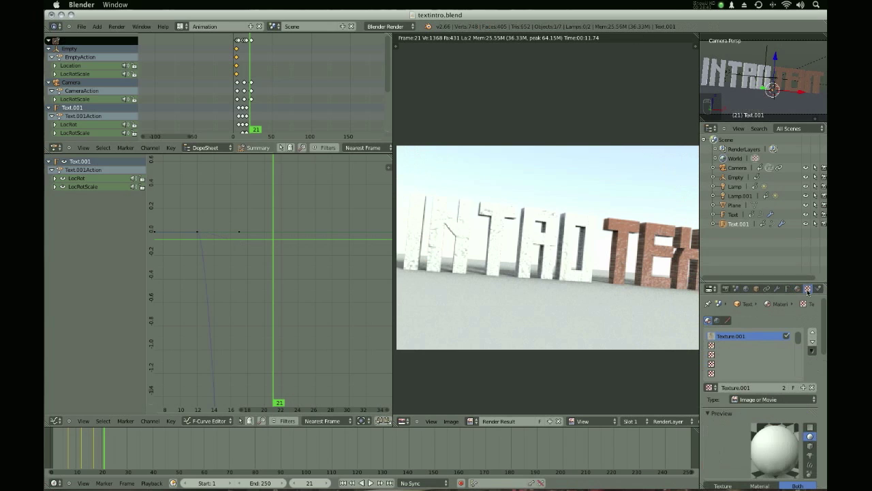
left_click(811, 388)
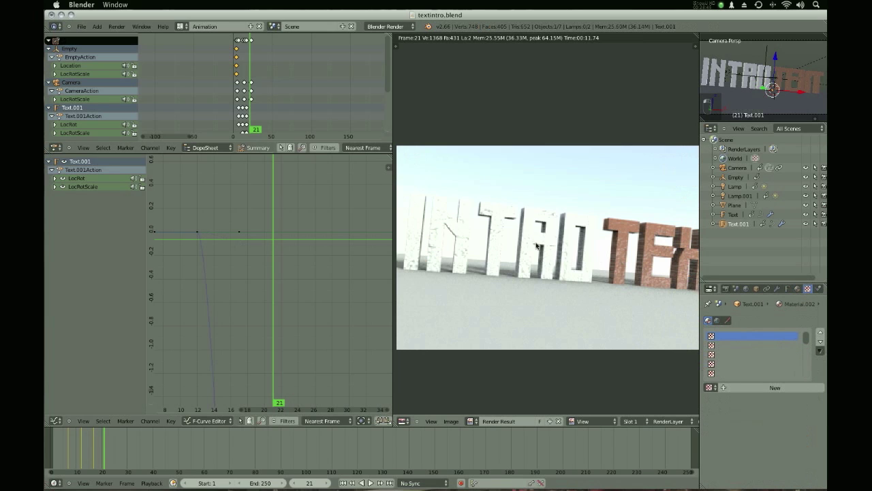
key("Escape")
right_click(539, 244)
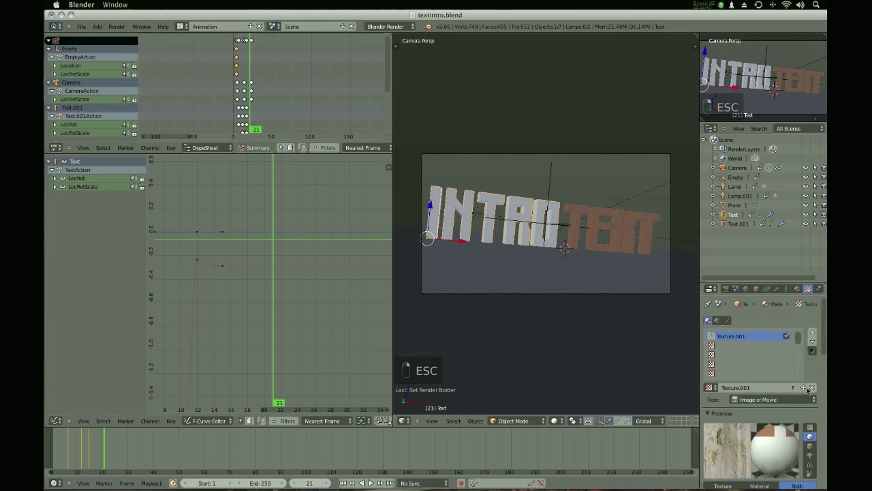
left_click(811, 390)
- Render frame 21 to check both words without textures, and close the render
key("F12")
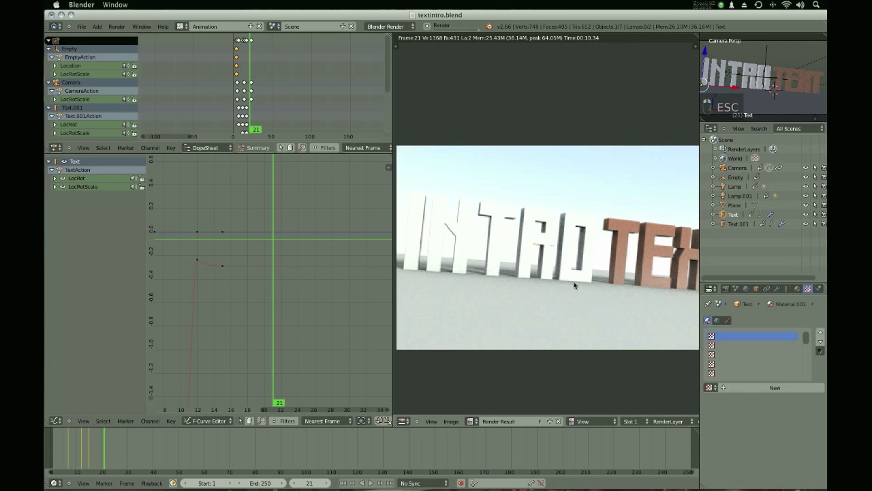
key("Escape")
key("Escape")
key("Escape")
key("Escape")
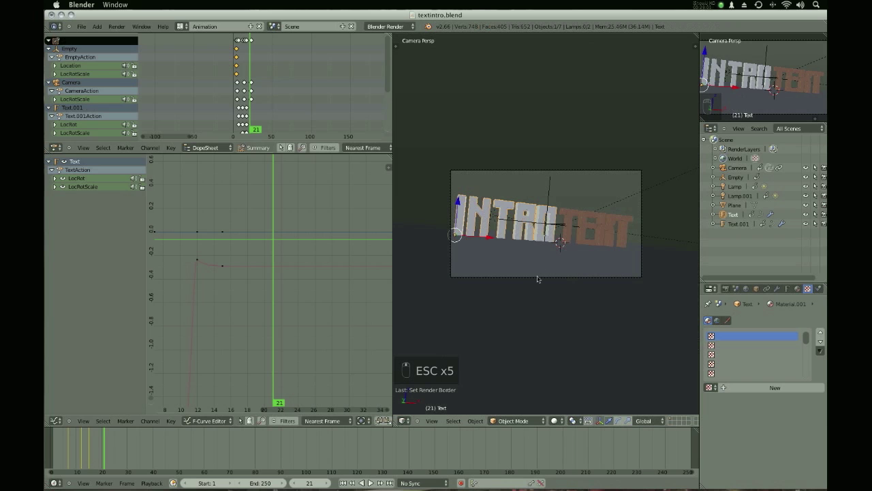
- Select the ground plane's back edge in edit mode and extrude it backward along the Y axis
left_click_drag(518, 170, 602, 318, "alt")
right_click(603, 318)
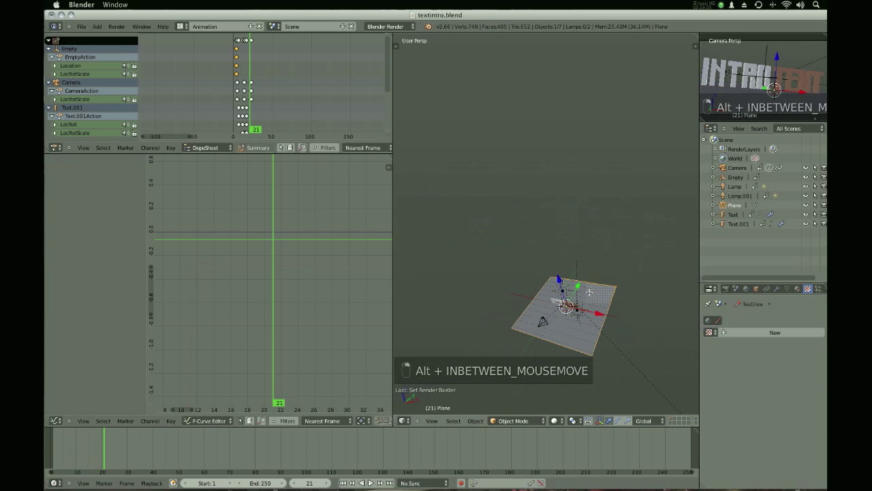
key("Tab")
key("a")
key("a")
right_click(617, 287, "shift")
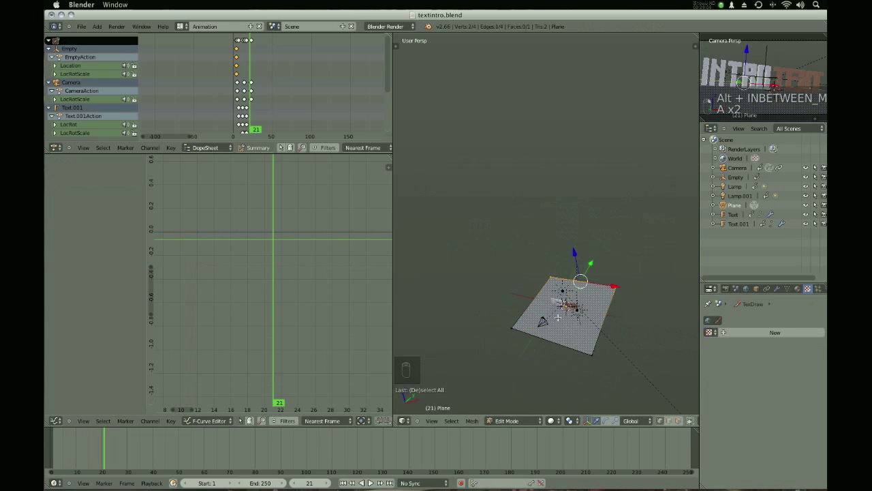
key("e")
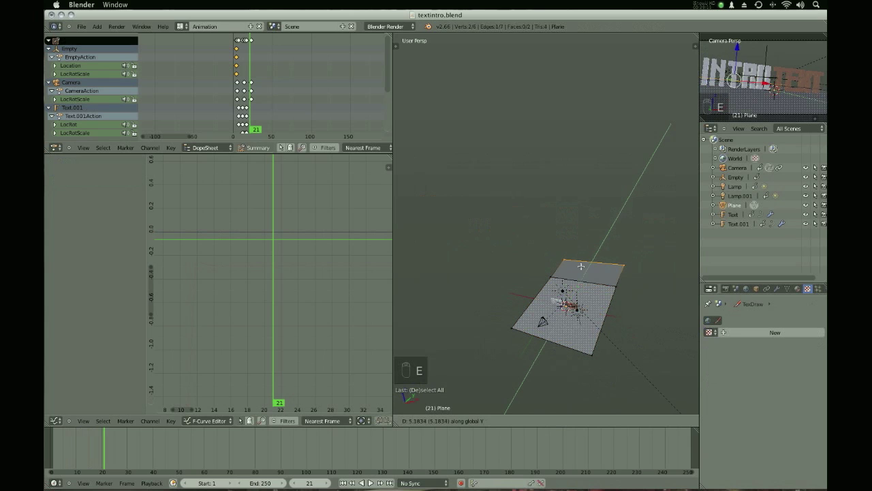
key("g")
left_click(578, 258)
- Extrude the plane's new back edge upward in two segments to form a backdrop, and return to Object Mode
key("e")
key("g")
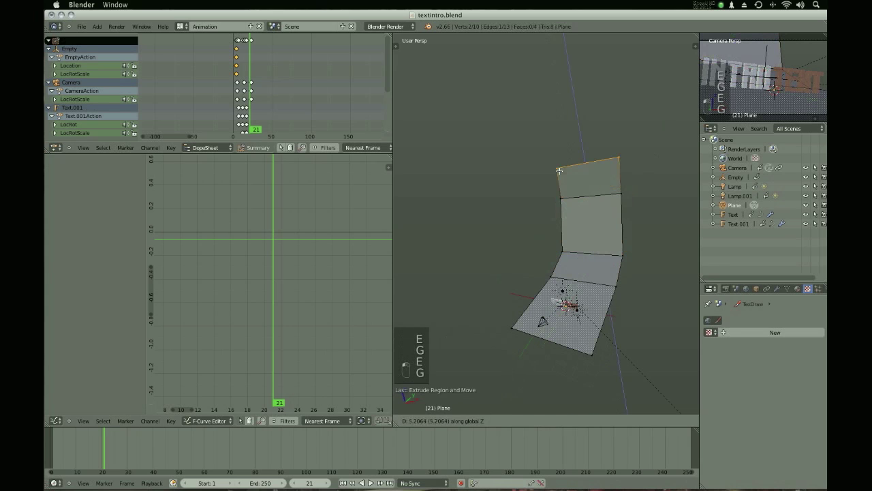
left_click(566, 240)
key("Tab")
- Add a Subdivision Surface modifier to the plane and set its view subdivisions to 2
middle_click_drag(566, 240, 655, 259)
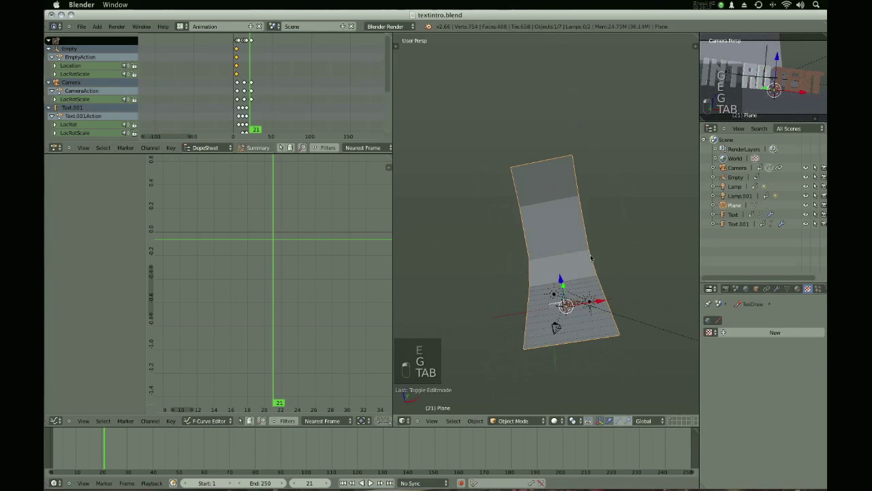
left_click(777, 288)
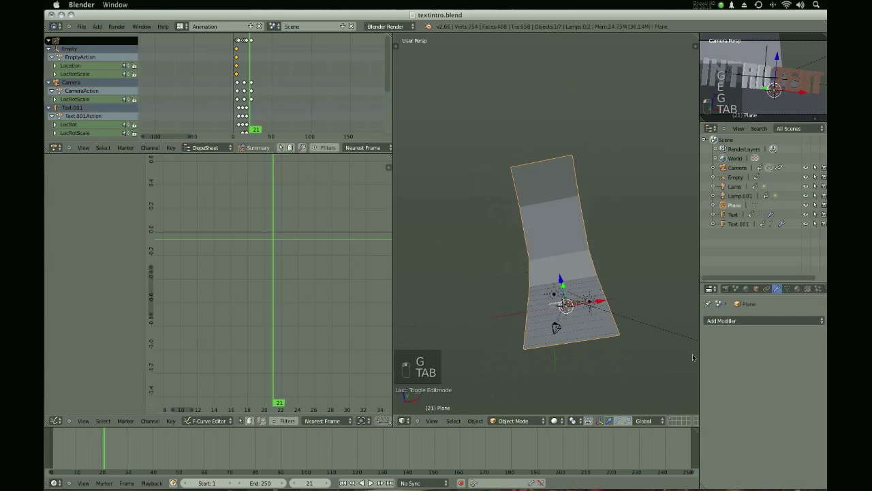
left_click(730, 322)
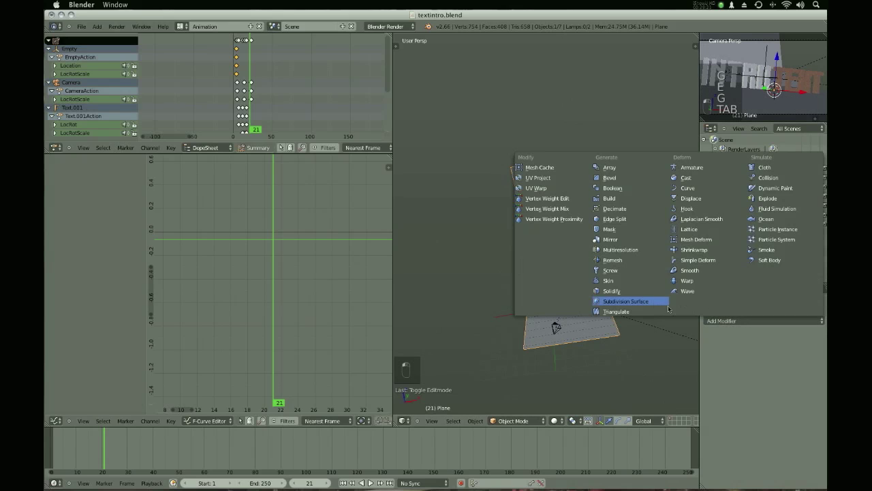
left_click(641, 303)
left_click(750, 383)
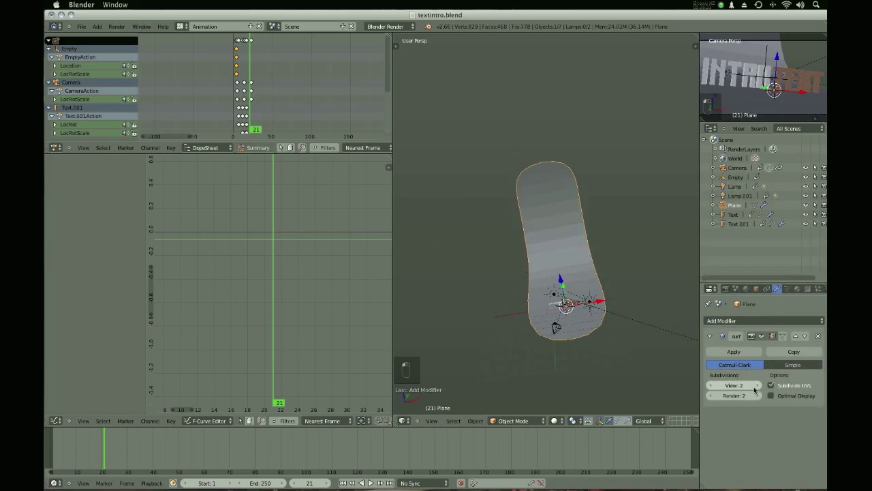
- Apply smooth shading to the curved backdrop plane
key("t")
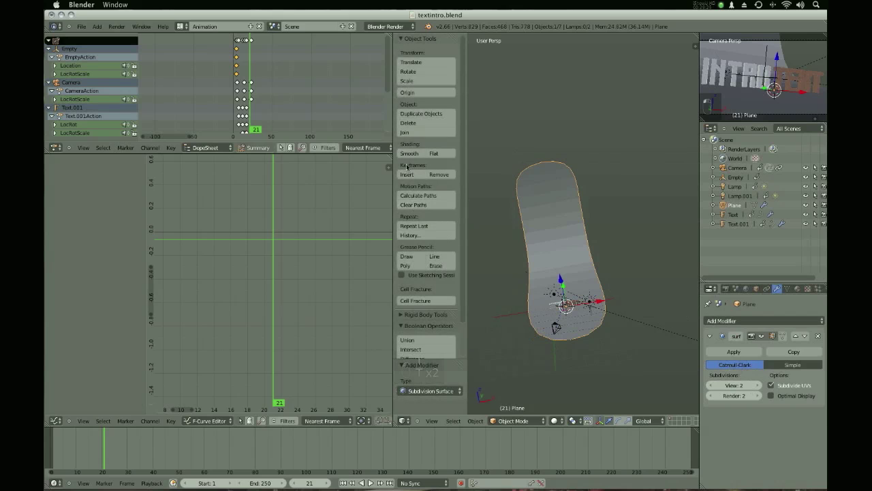
key("t")
scroll(559, 307, "up", 4)
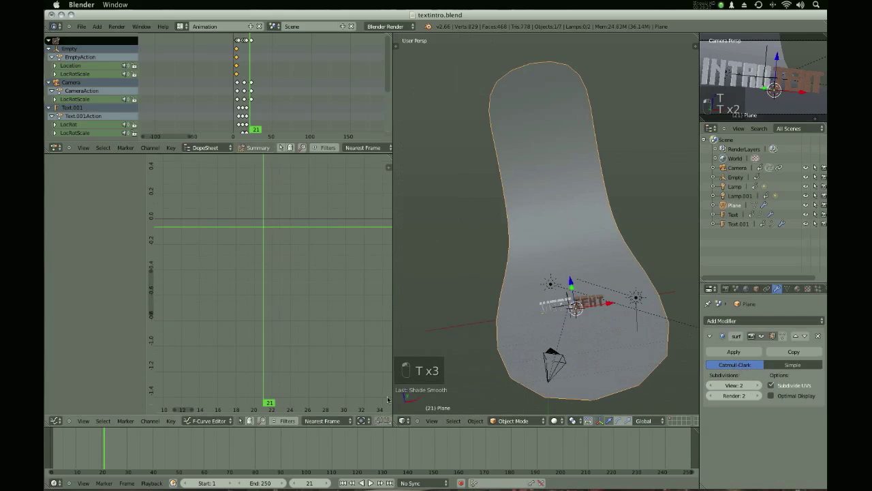
- Switch to the camera view and rotate the backdrop plane around the global Z axis to cover more of the frame
left_click(434, 421)
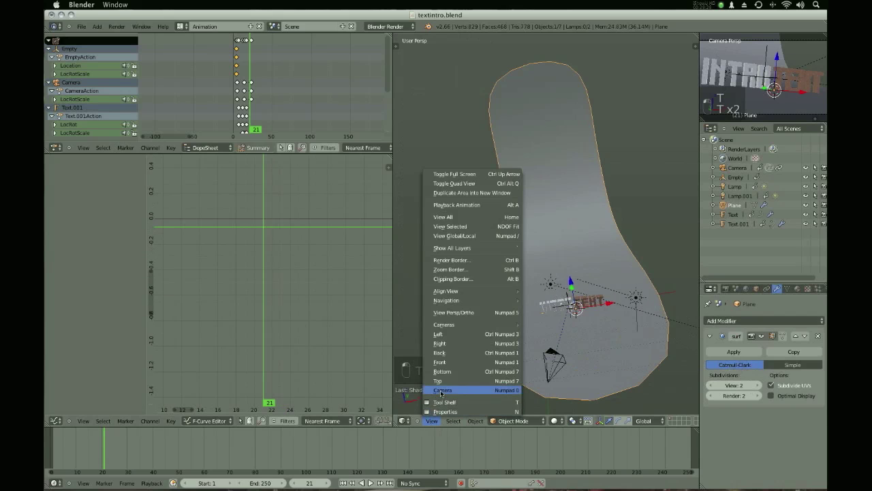
left_click(441, 394)
key("r")
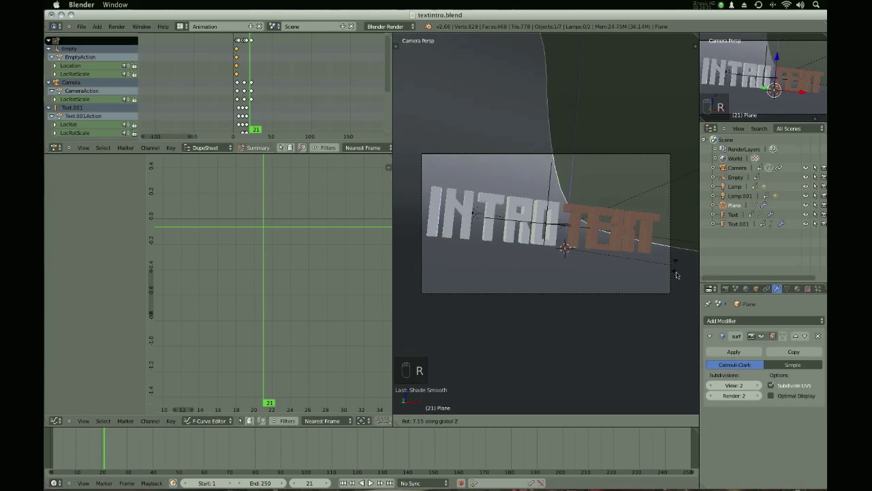
key("r")
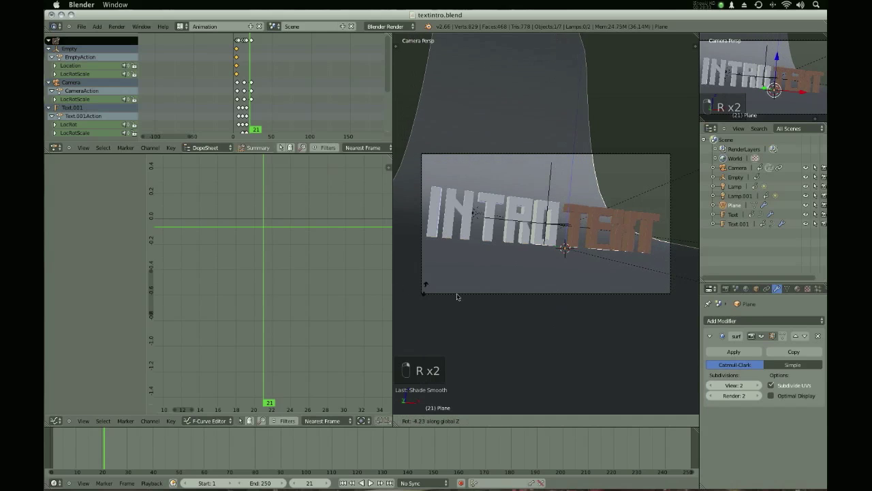
left_click(577, 263)
- Select the whole backdrop mesh in edit mode and scale it wider along the X axis
key("Tab")
key("a")
key("a")
key("a")
key("a")
key("s")
key("x")
key("s")
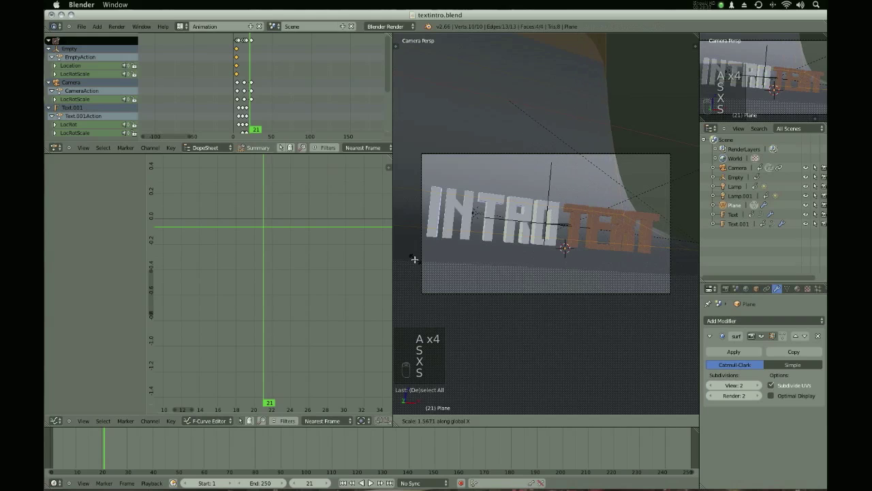
left_click(476, 230)
- Return to Object Mode and rotate the backdrop about -18 degrees around the global Z axis so it fills the camera frame
key("Tab")
key("r")
key("Tab")
key("r")
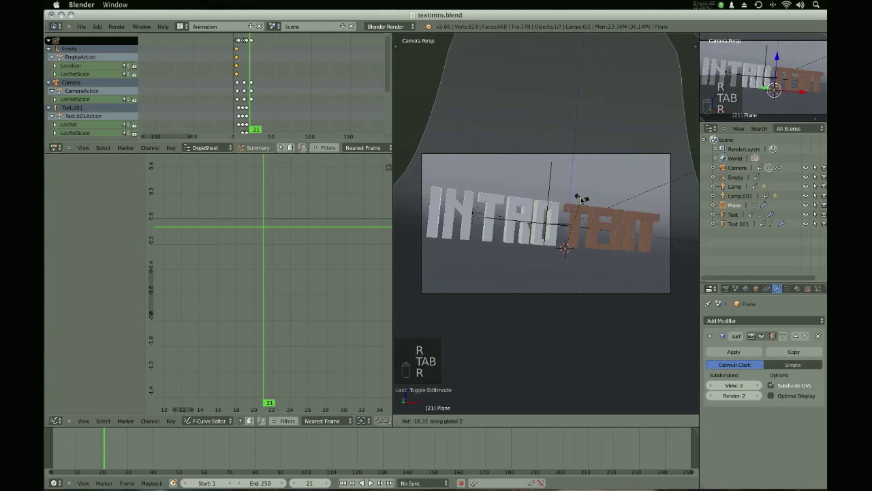
left_click(582, 197)
- Play the animation from frame 1 to check that the backdrop fills the camera frame
key("shift+Left")
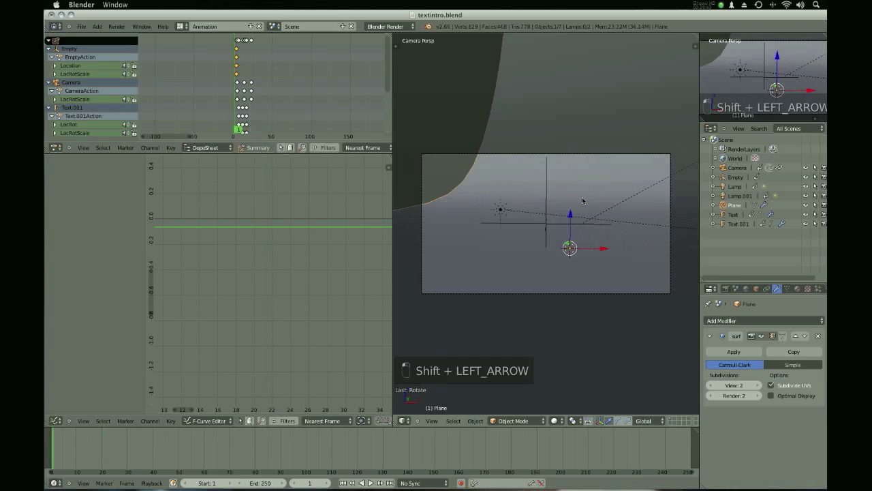
key("alt+a")
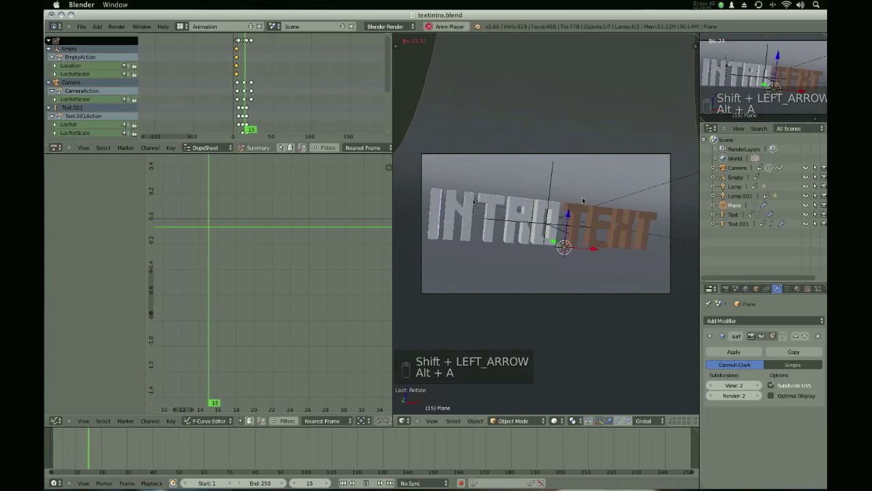
key("Escape")
- Scale the whole backdrop mesh up in edit mode and replay the animation in Object Mode to check its coverage
key("Tab")
key("s")
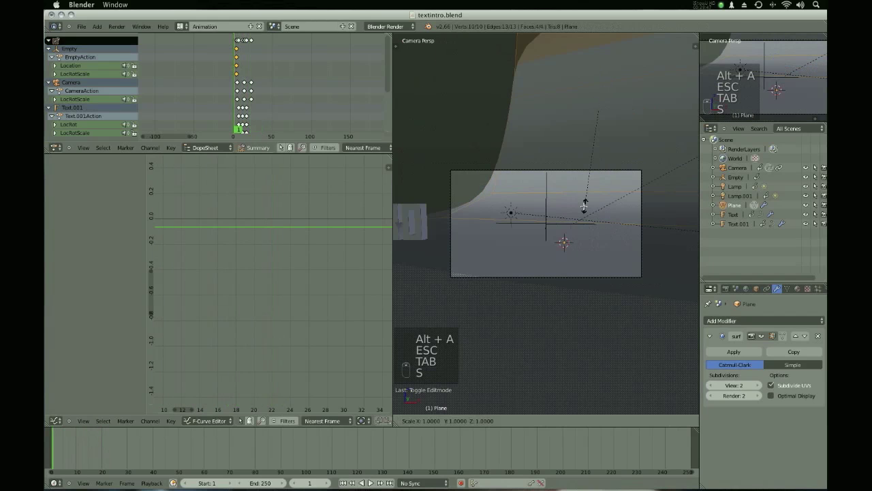
key("Tab")
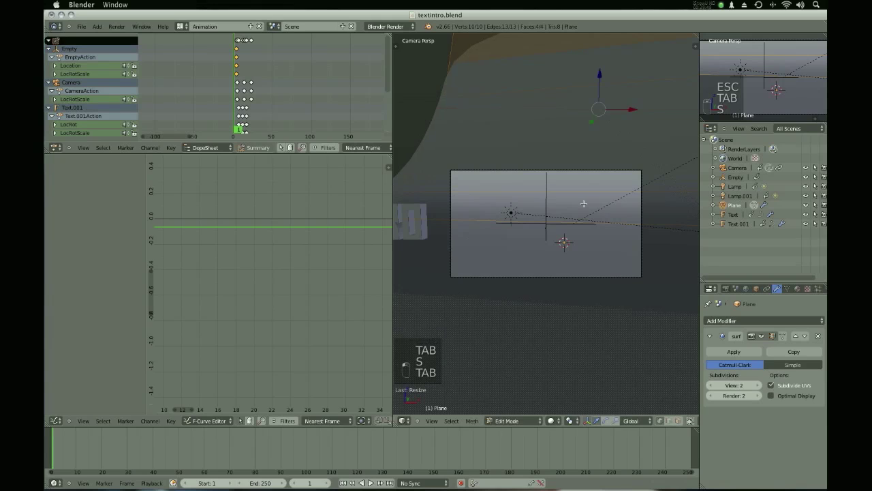
key("Tab")
key("alt+a")
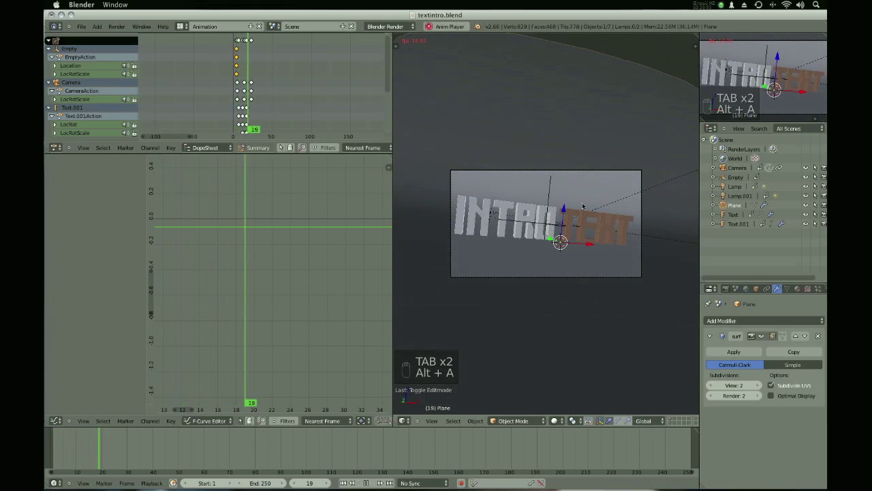
key("Escape")
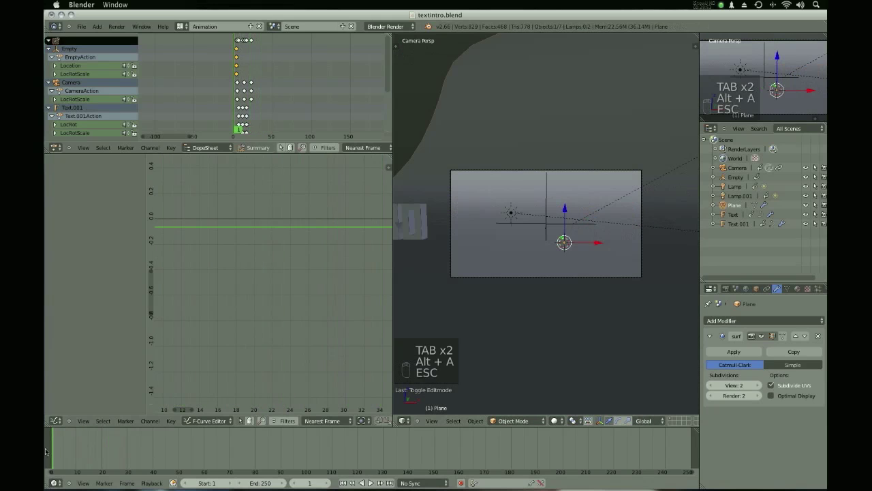
- Scrub through the text animation and set the end frame to 54
left_click_drag(112, 447, 87, 443)
left_click_drag(70, 443, 148, 444)
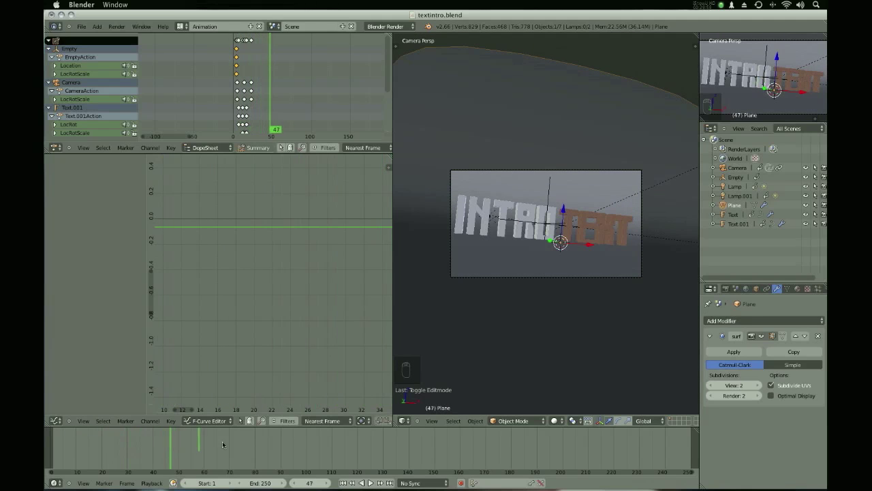
key("e")
left_click(165, 447)
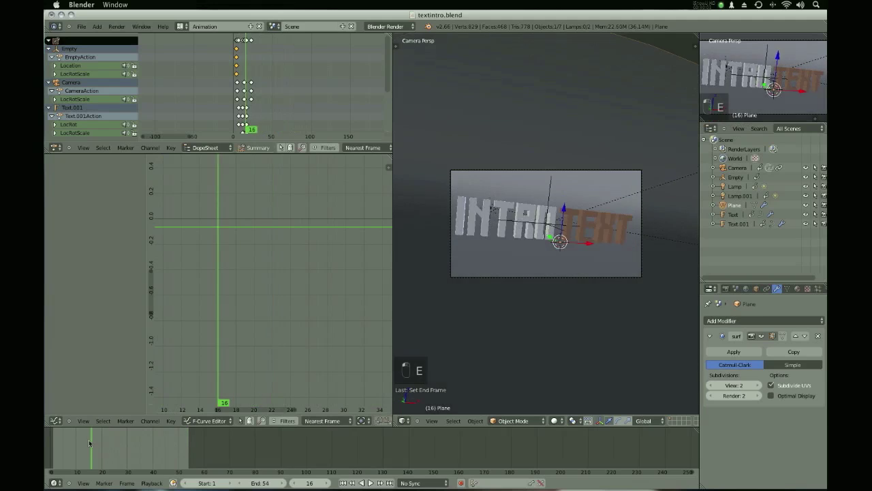
- Move to frame 1, test-render it to check the backdrop, and close the render
left_click_drag(169, 446, 692, 446)
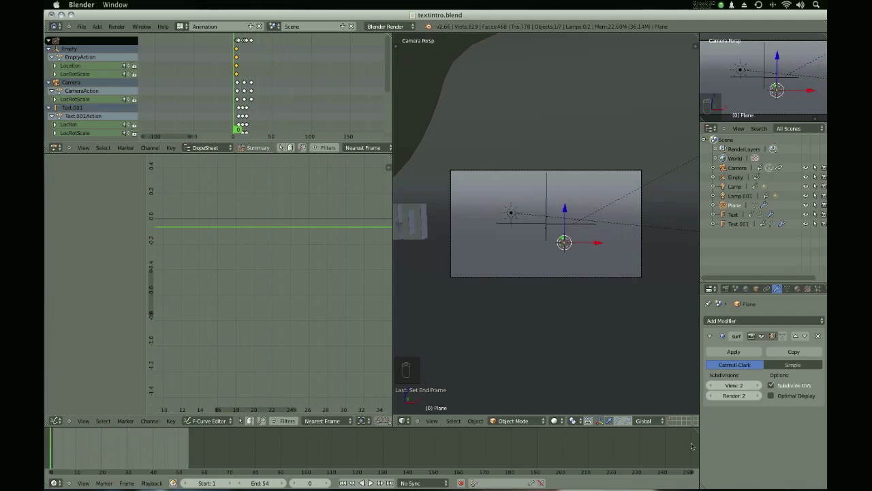
left_click(52, 446)
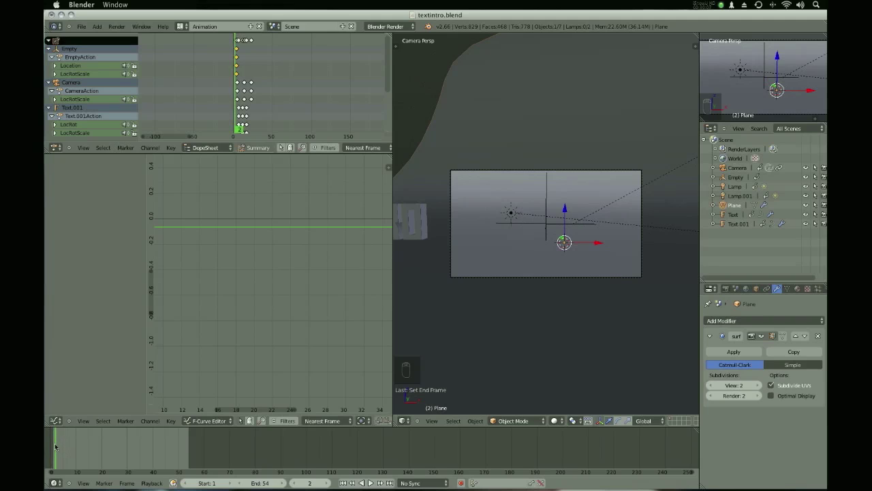
left_click(53, 446)
key("super+F12")
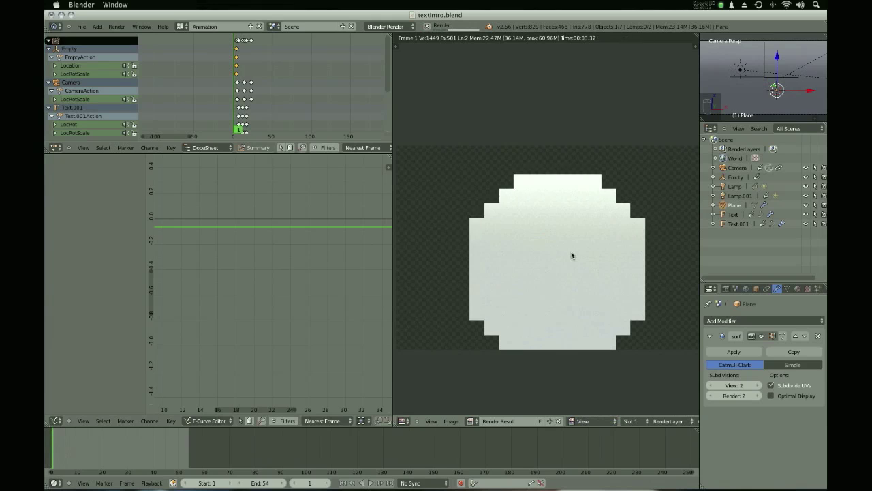
key("Escape")
key("Escape")
key("Escape")
key("Escape")
- Give the backdrop a new material with a dark grey diffuse color of about 0.2 RGB and specular intensity 0
left_click(797, 288)
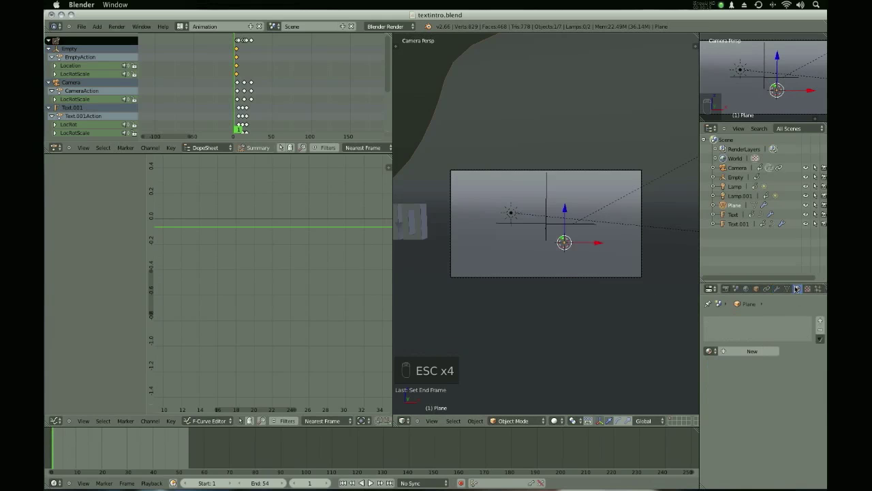
left_click(752, 351)
left_click(736, 465)
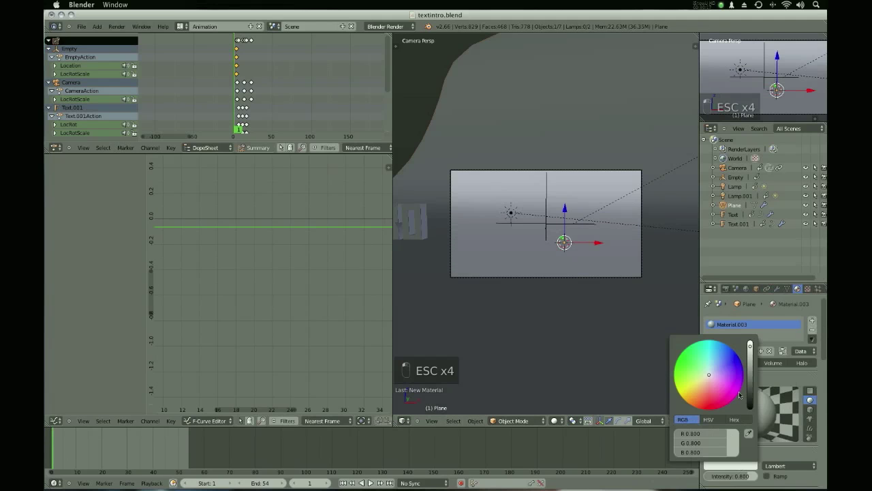
scroll(739, 391, "down", 10)
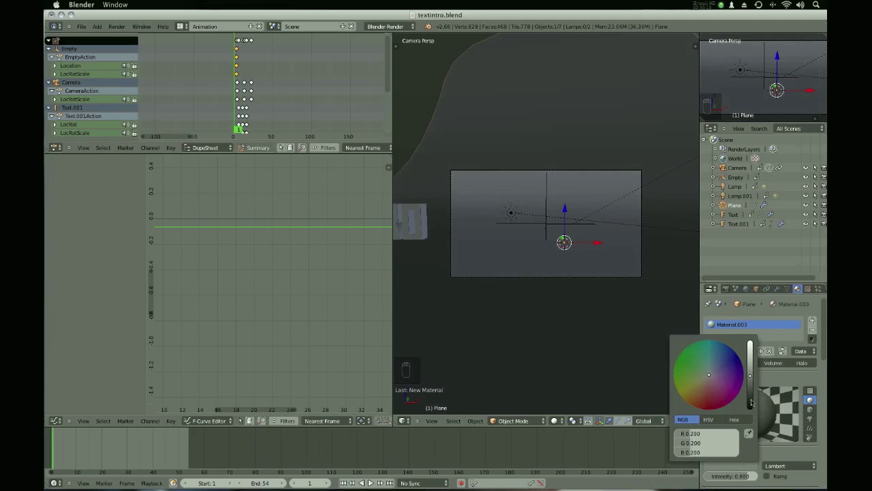
scroll(752, 403, "down", 1)
scroll(743, 427, "down", 5)
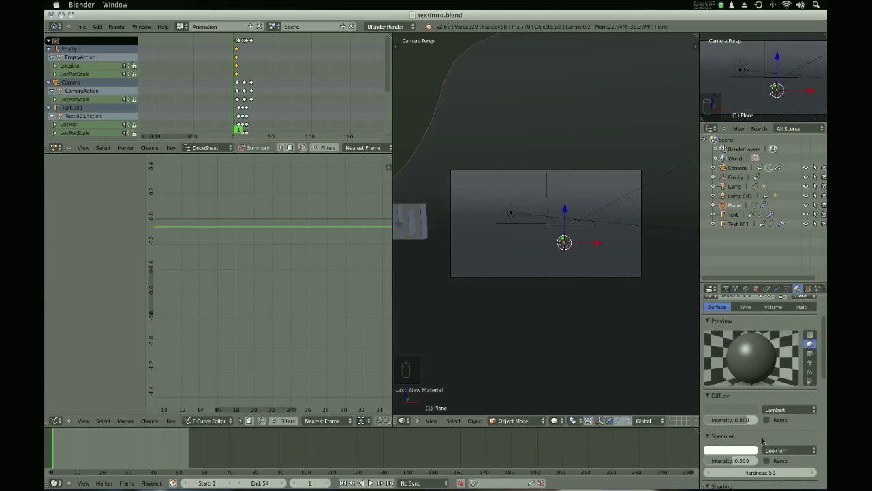
left_click_drag(743, 427, 572, 305)
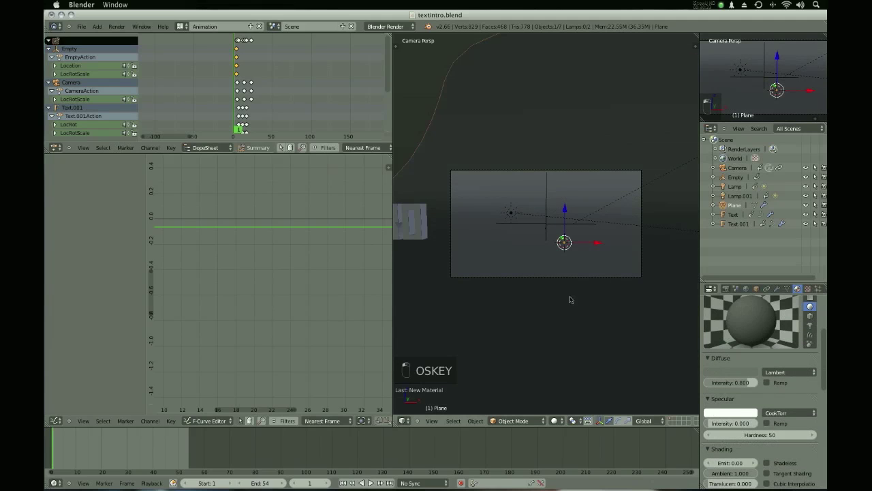
- Render frames 1 and 24 to check the darker backdrop behind the text, and close the render
key("F12")
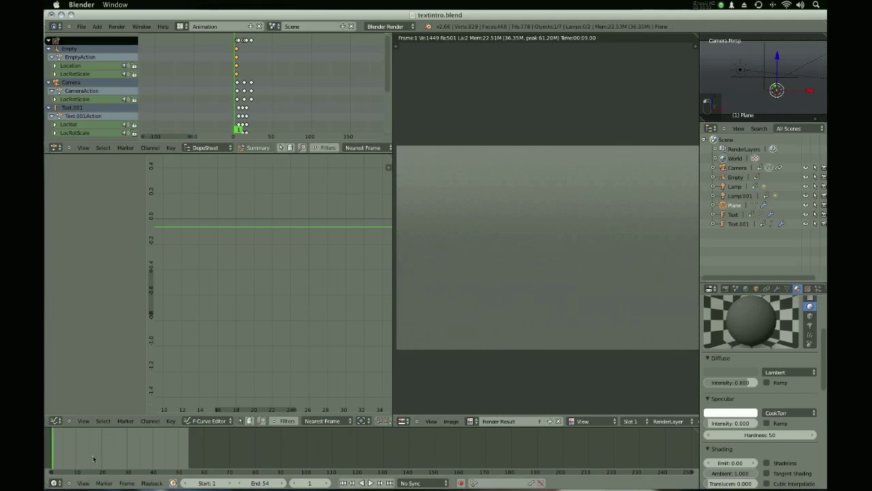
left_click_drag(100, 459, 112, 458)
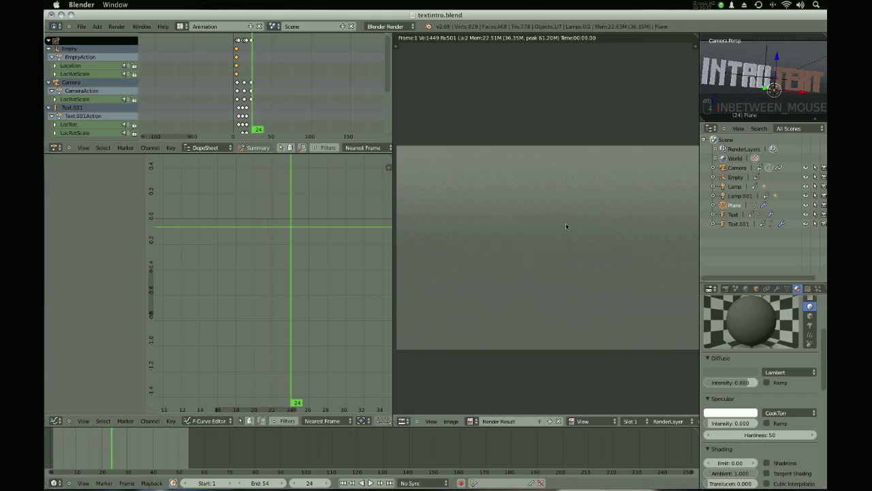
key("F12")
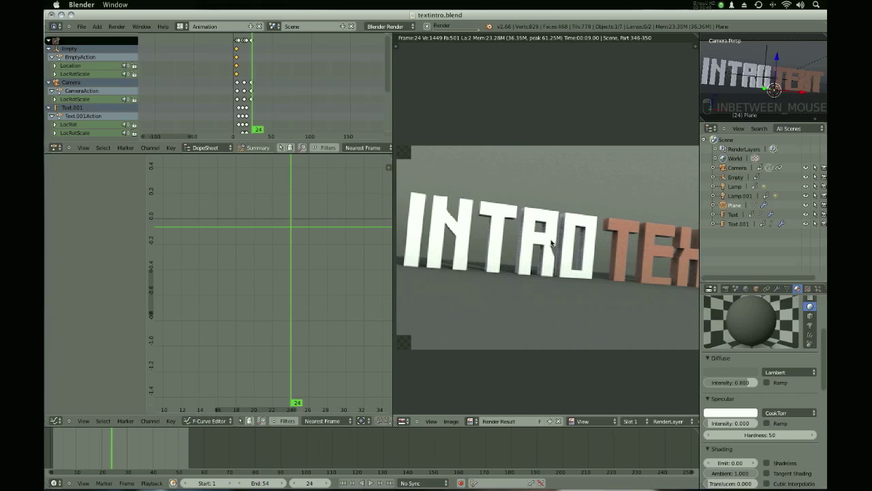
key("Escape")
- Render frame 53 to check the final text pose, and close the render
left_click_drag(141, 445, 154, 445)
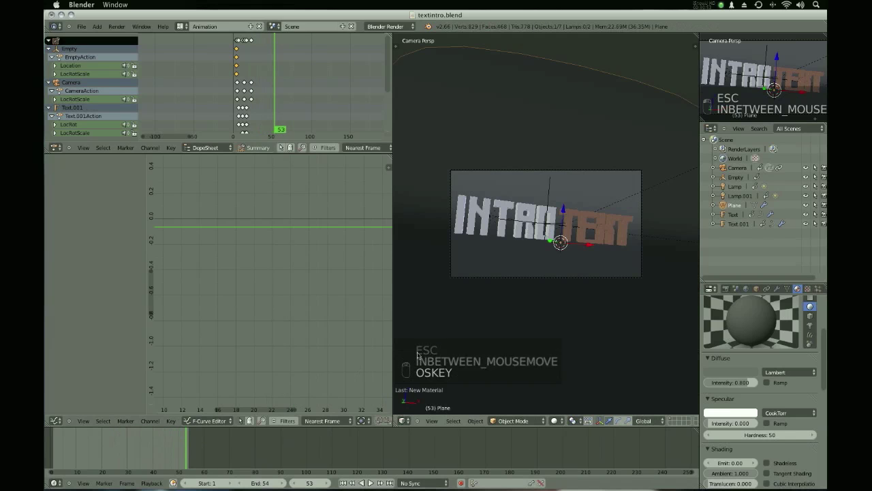
key("super+F12")
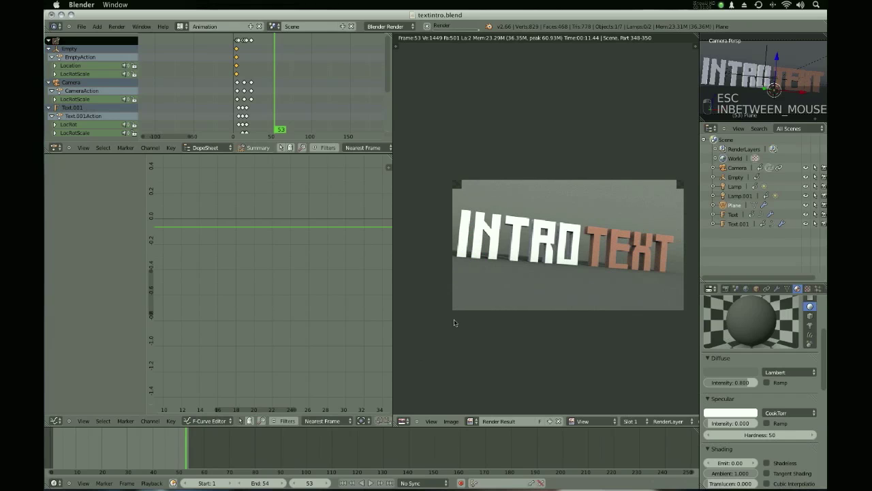
key("Escape")
key("Escape")
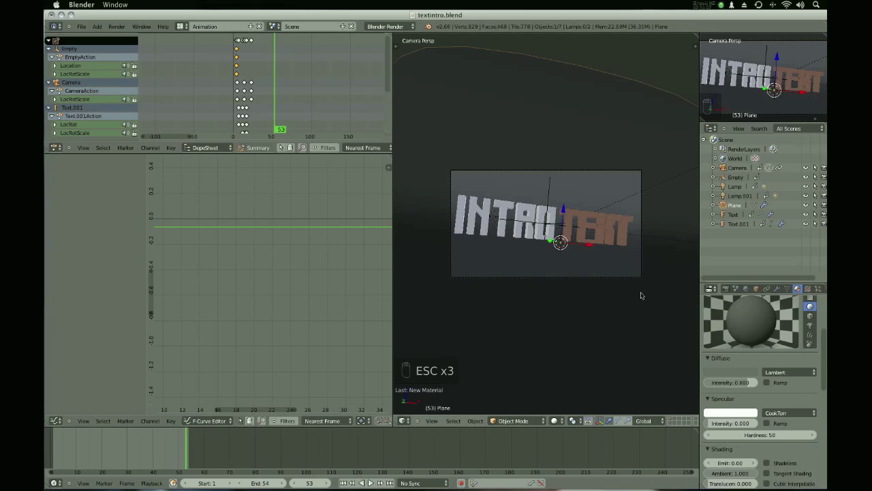
- Accept the render output folder, review the dimension settings, and start rendering the full animation
left_click(726, 289)
scroll(753, 345, "down", 10)
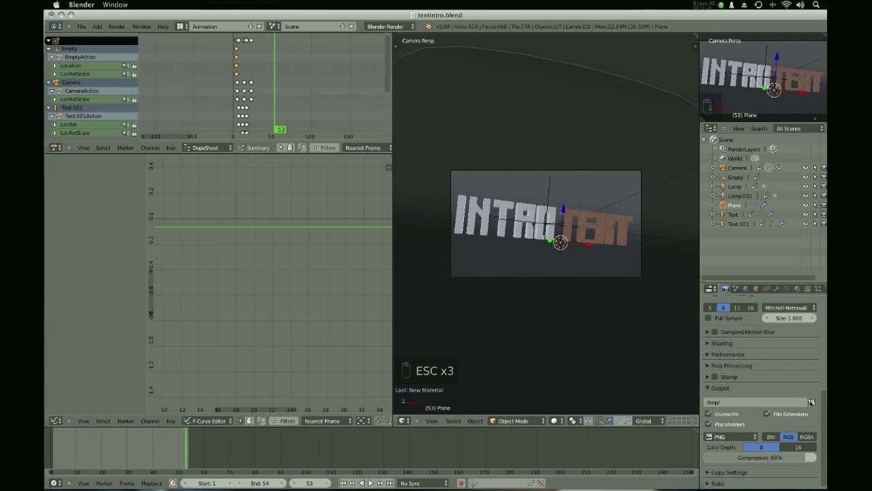
left_click(811, 402)
left_click(805, 64)
scroll(748, 402, "down", 10)
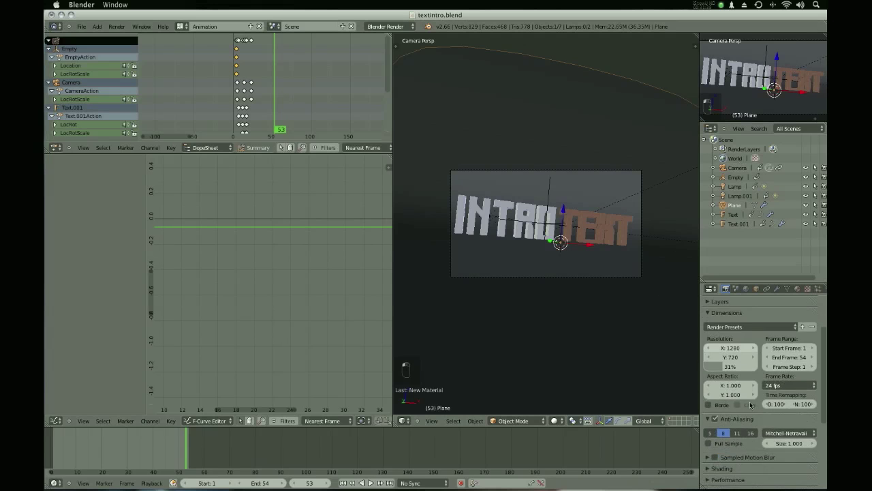
scroll(783, 389, "up", 10)
left_click(760, 331)
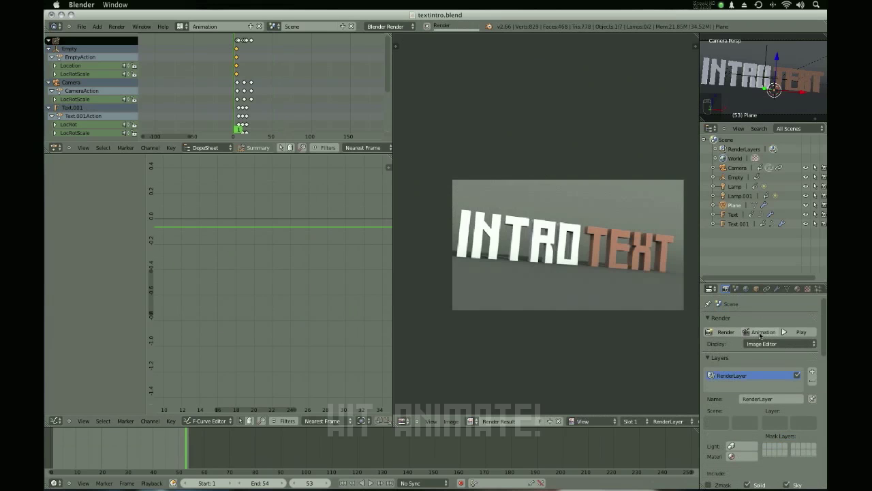